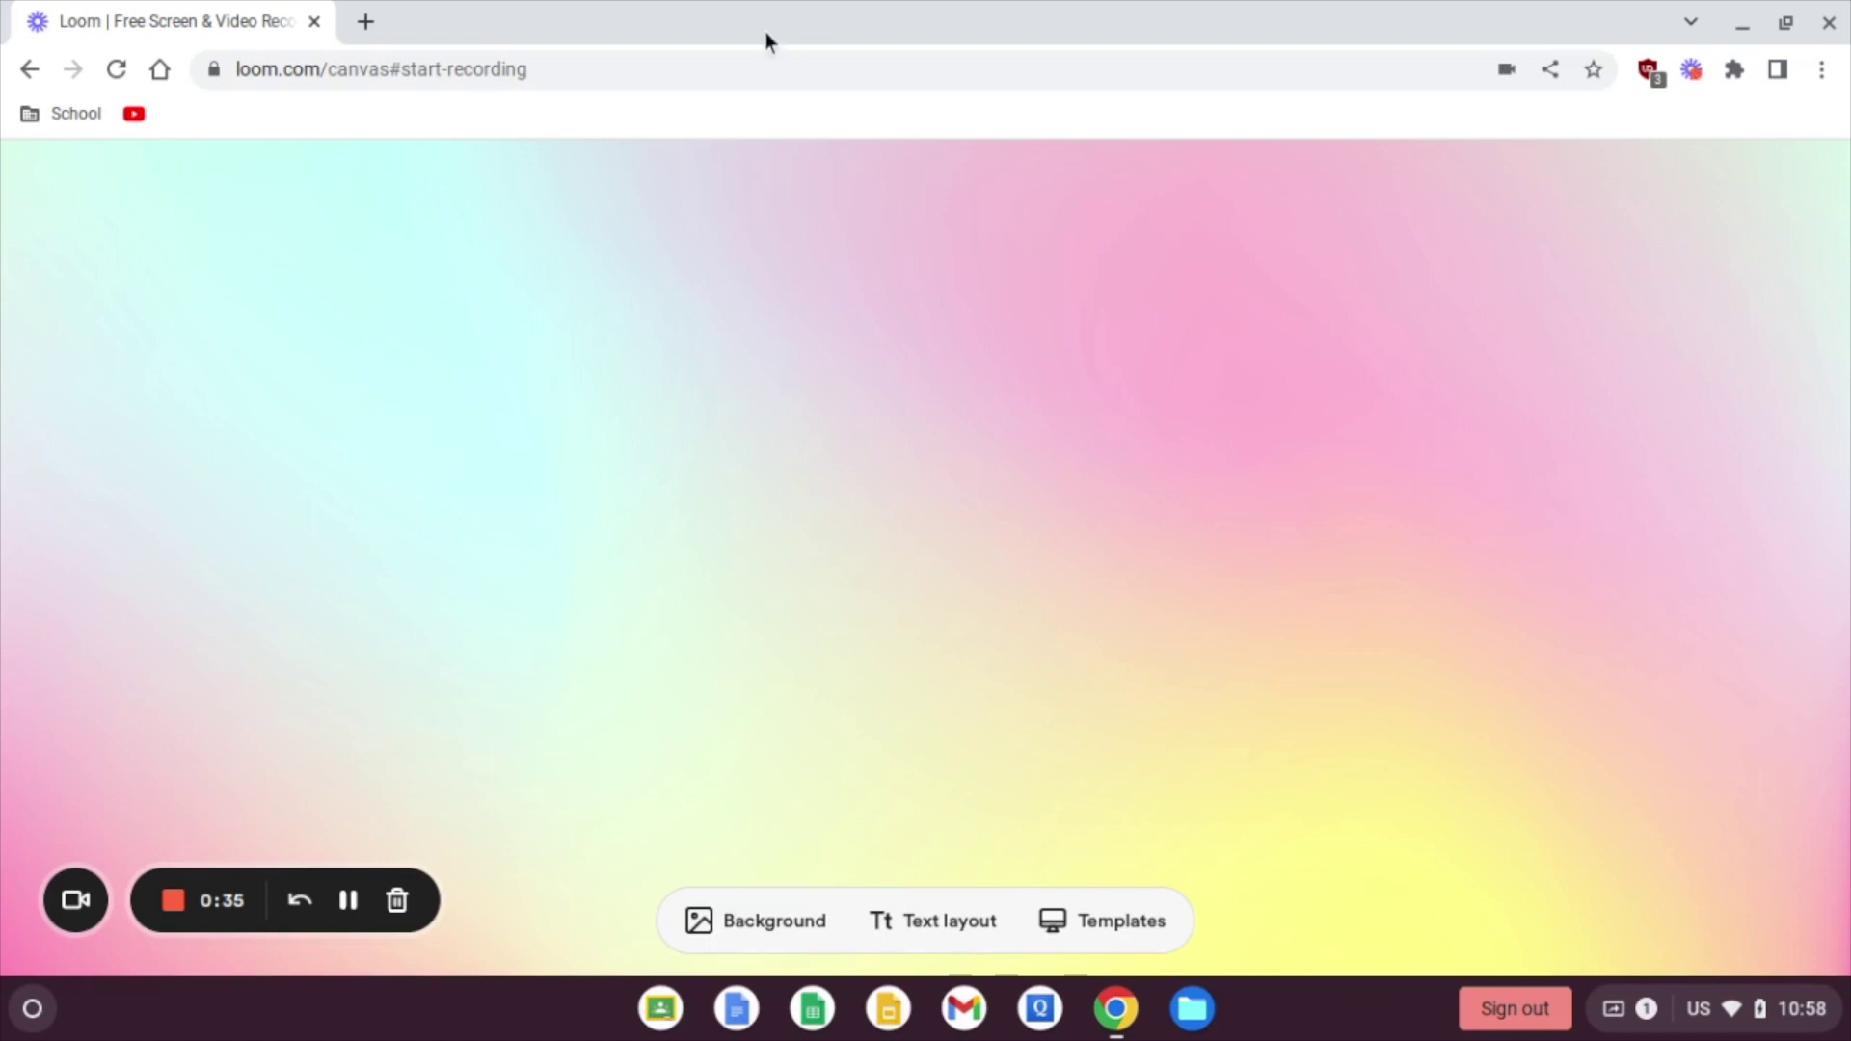
Step: In a new Chrome tab, pin LeechBlock NG to the toolbar and open its quick menu
click(372, 29)
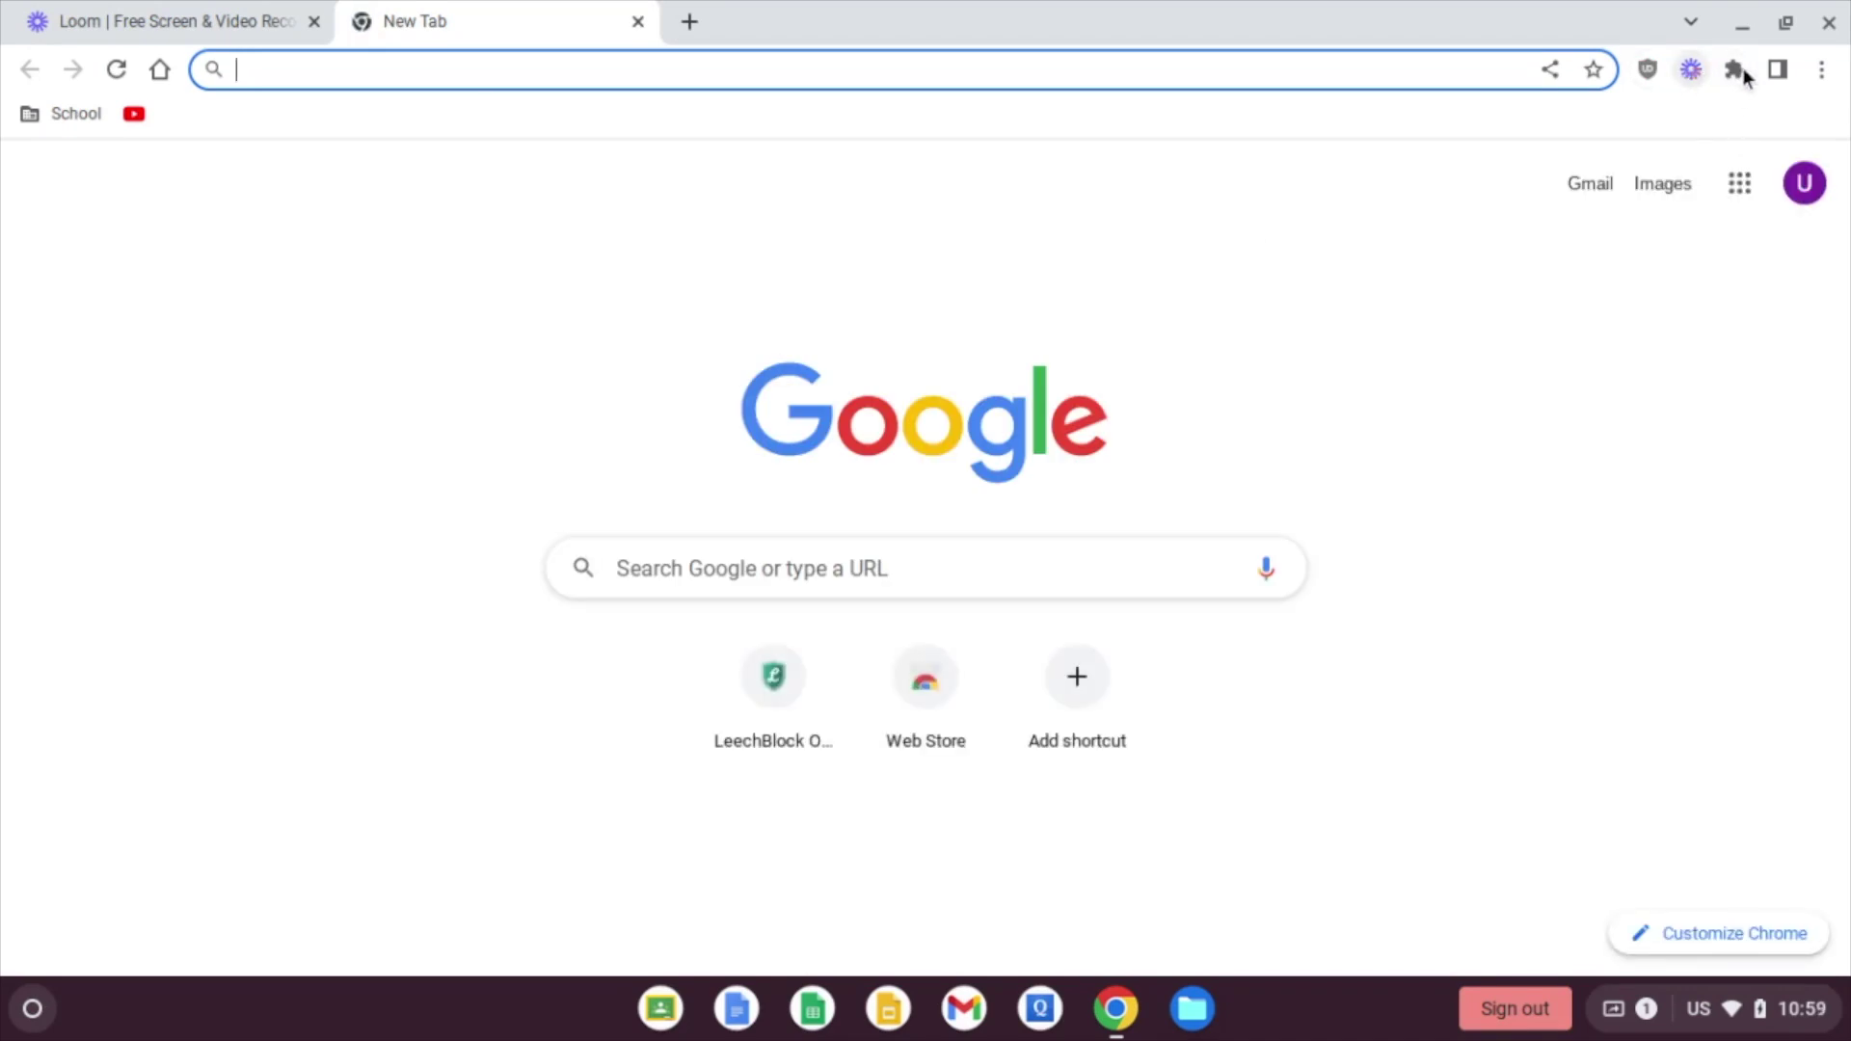
click(1735, 71)
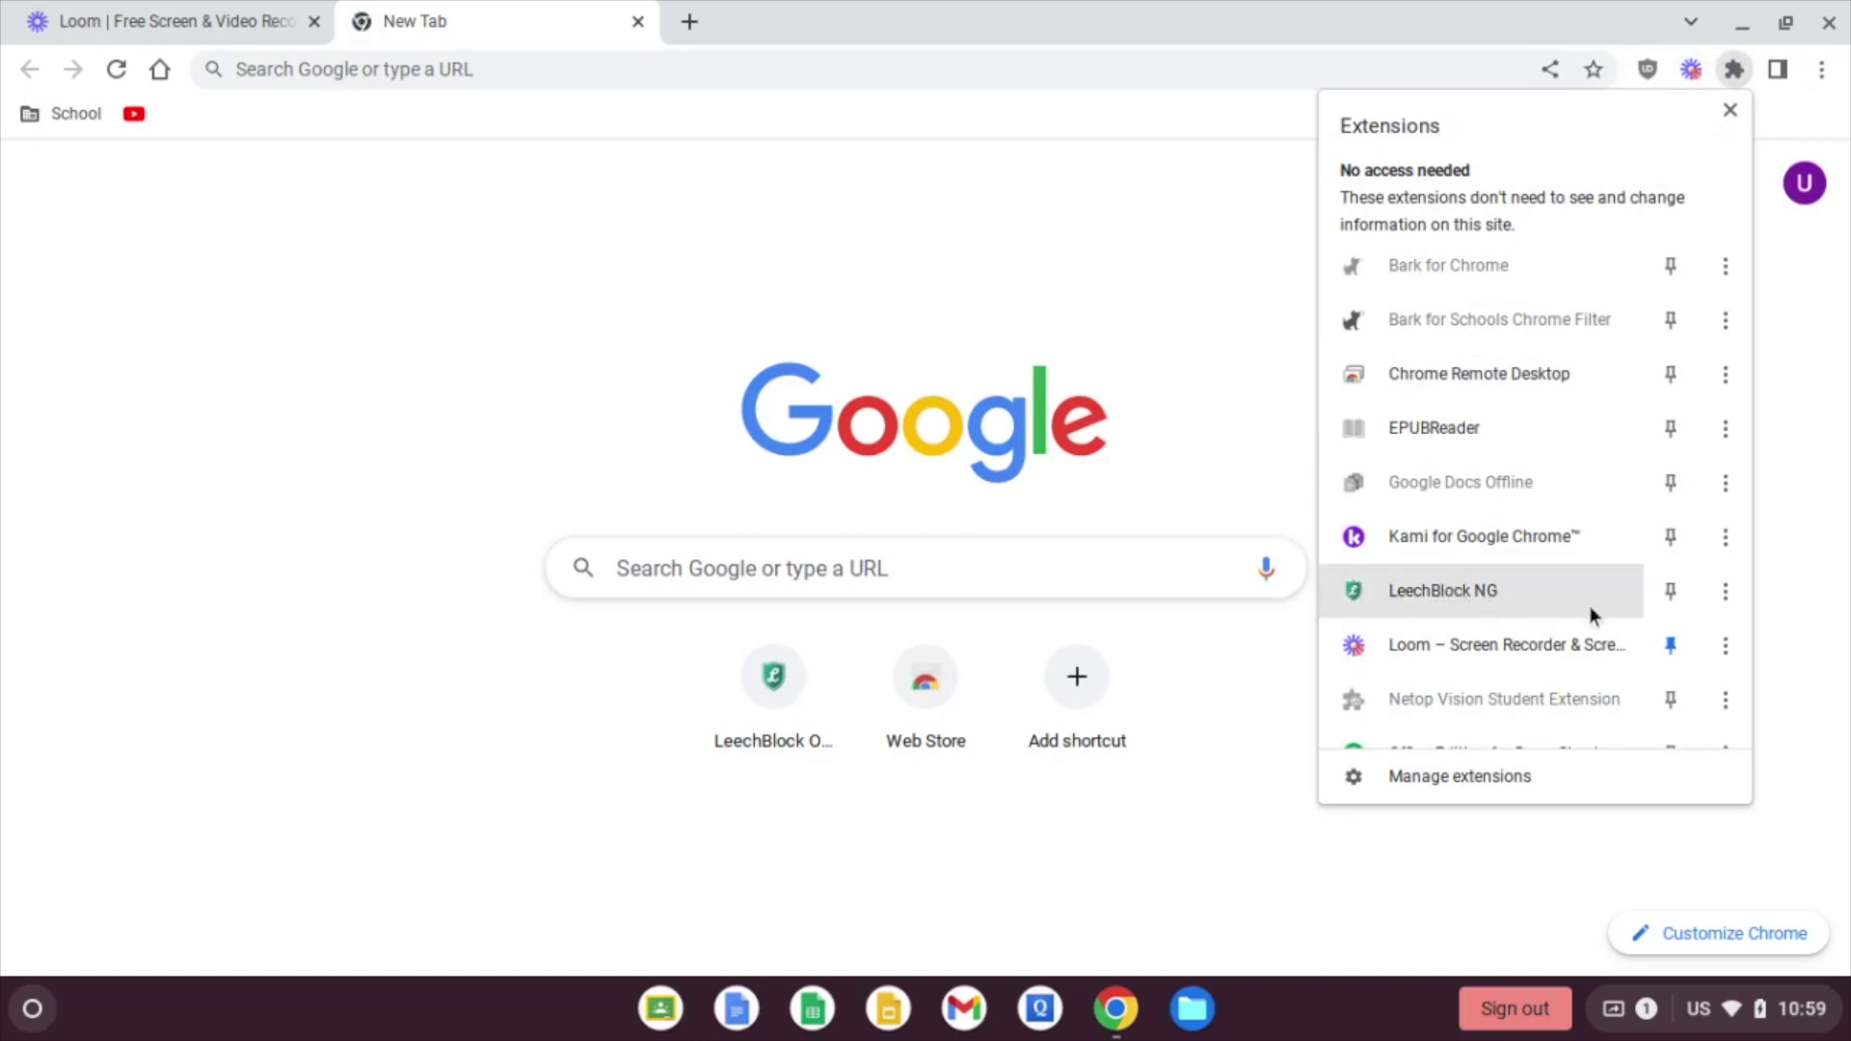
click(1671, 590)
click(1066, 270)
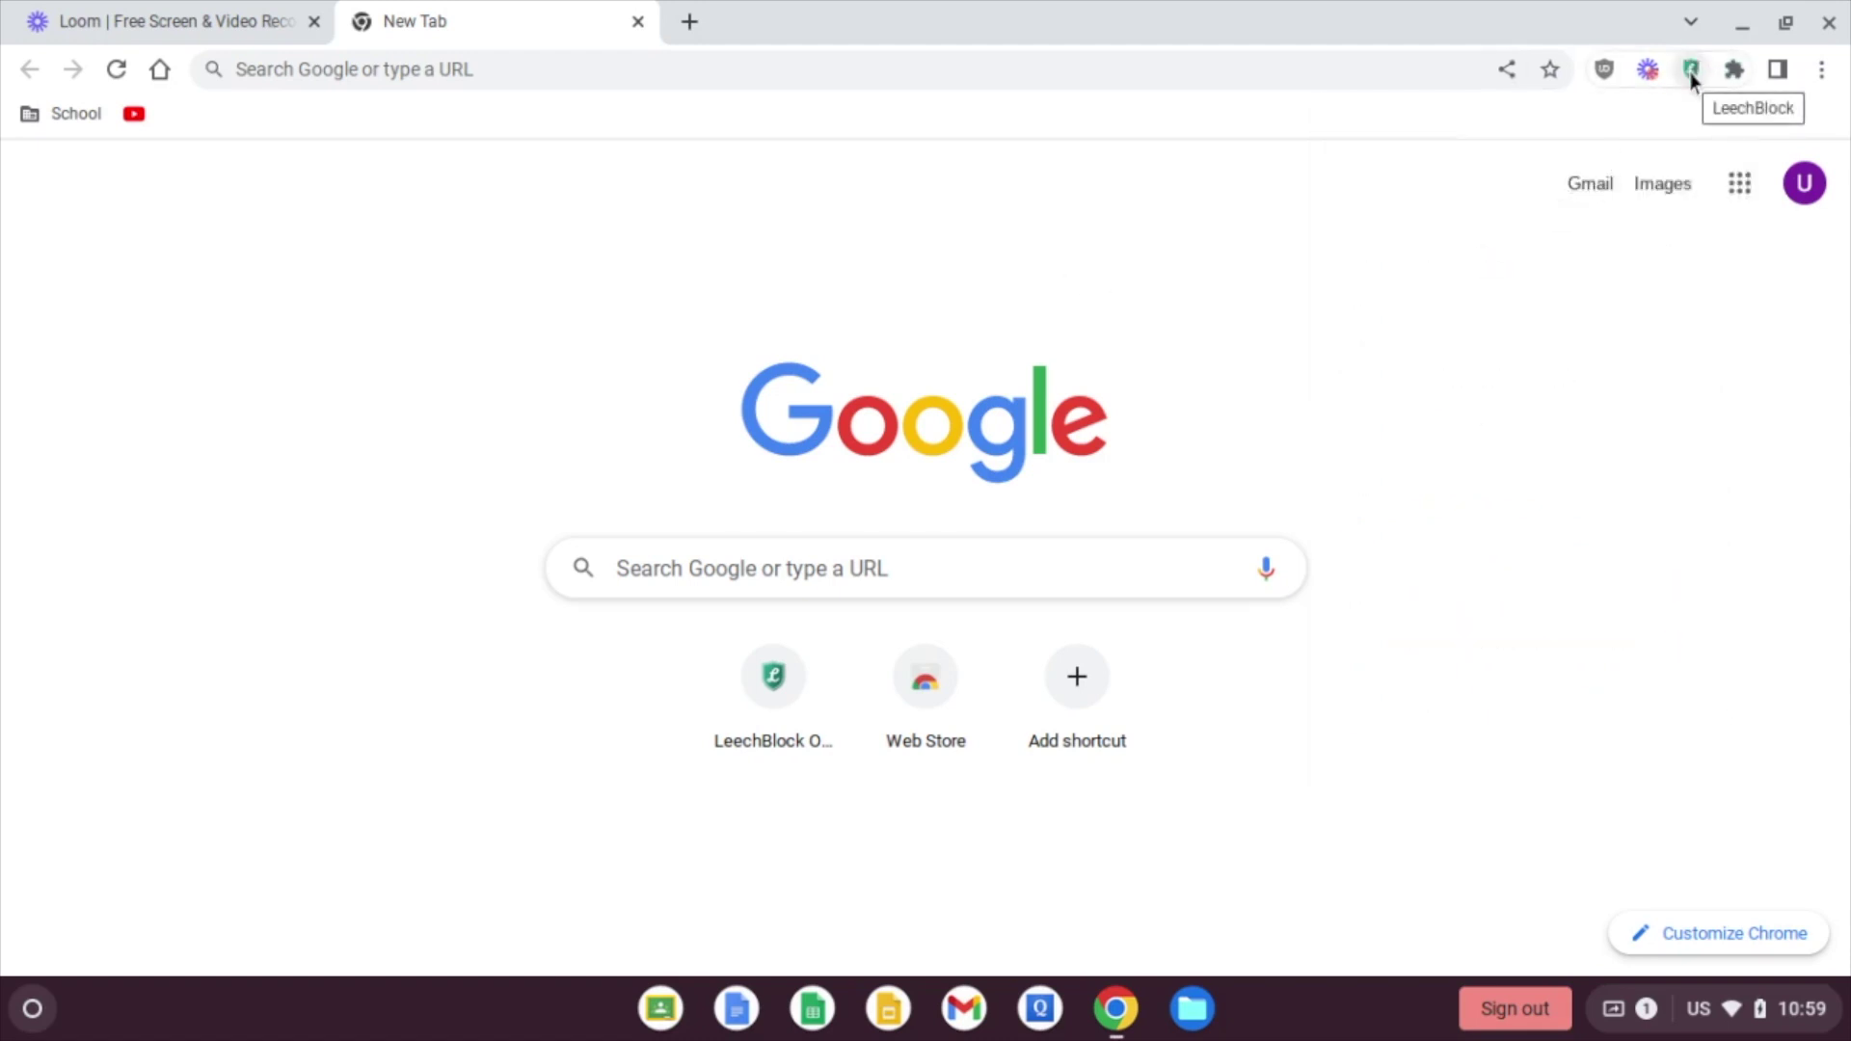
click(1692, 75)
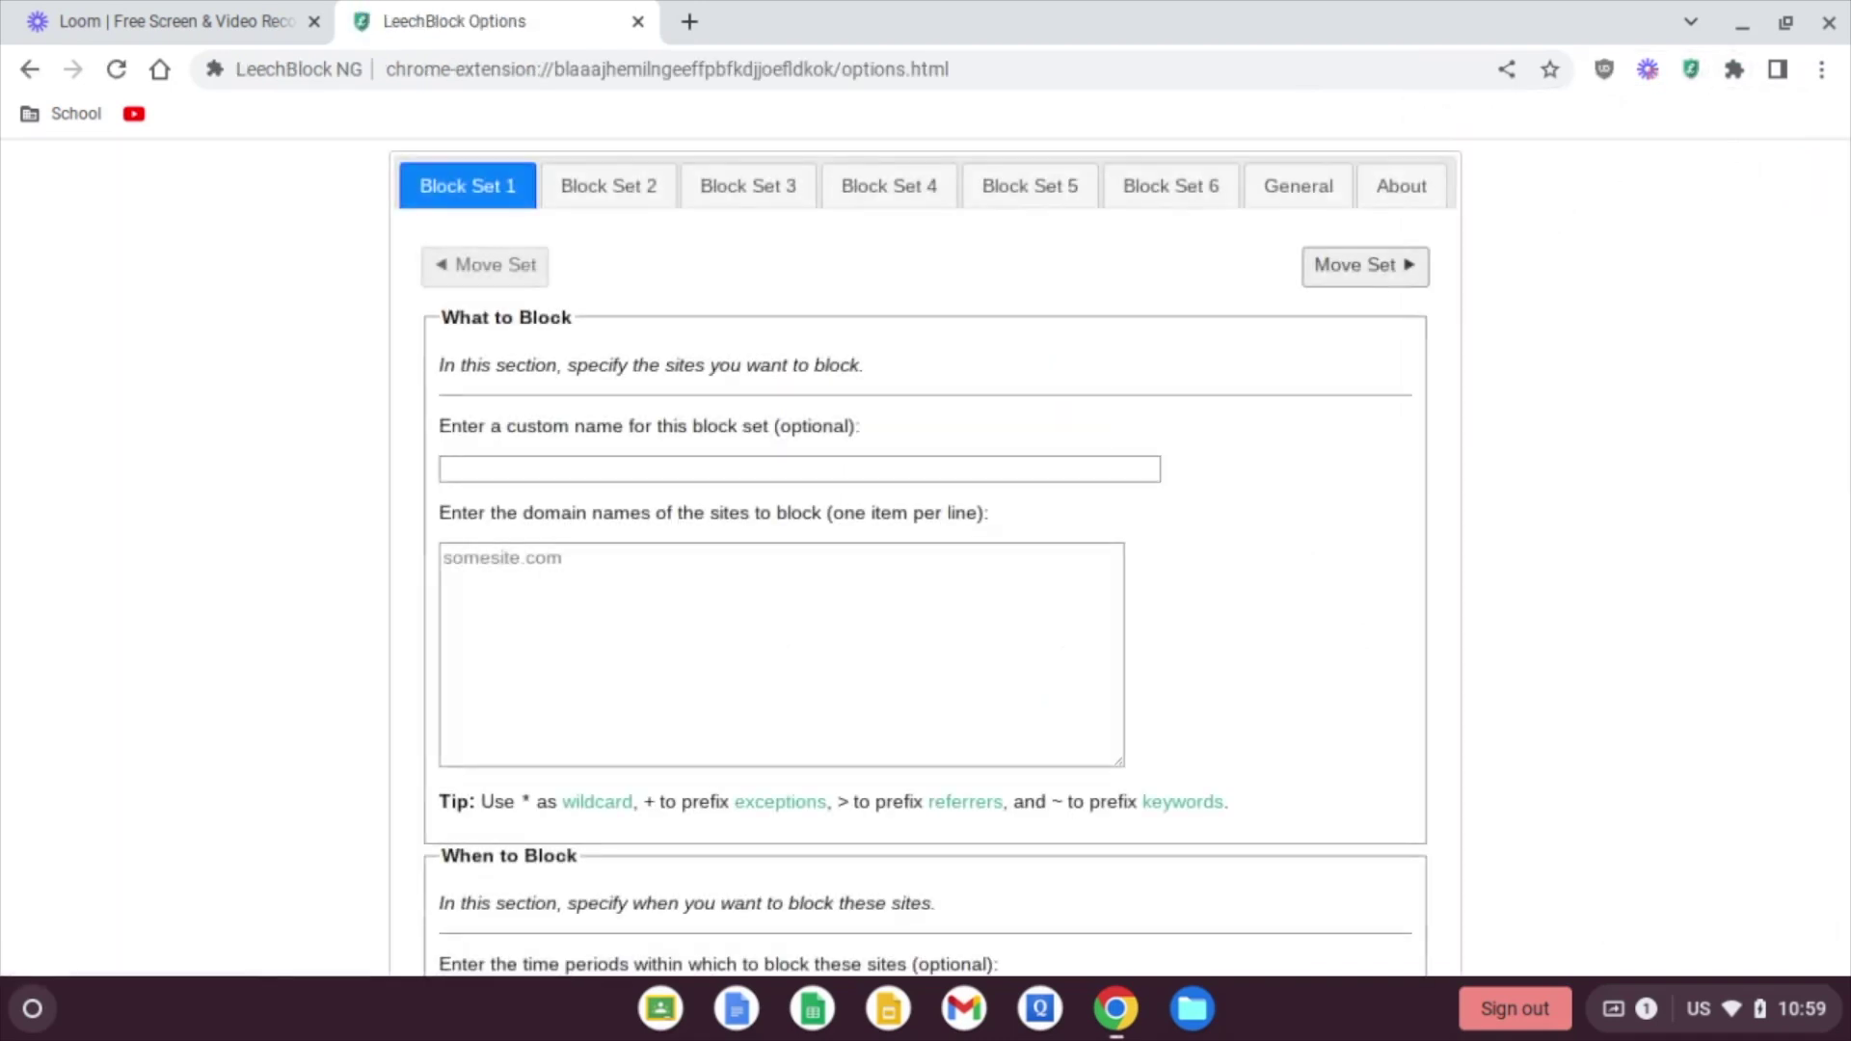
Step: On the General tab, require a password for options access and enter it with Show password ticked
click(1294, 196)
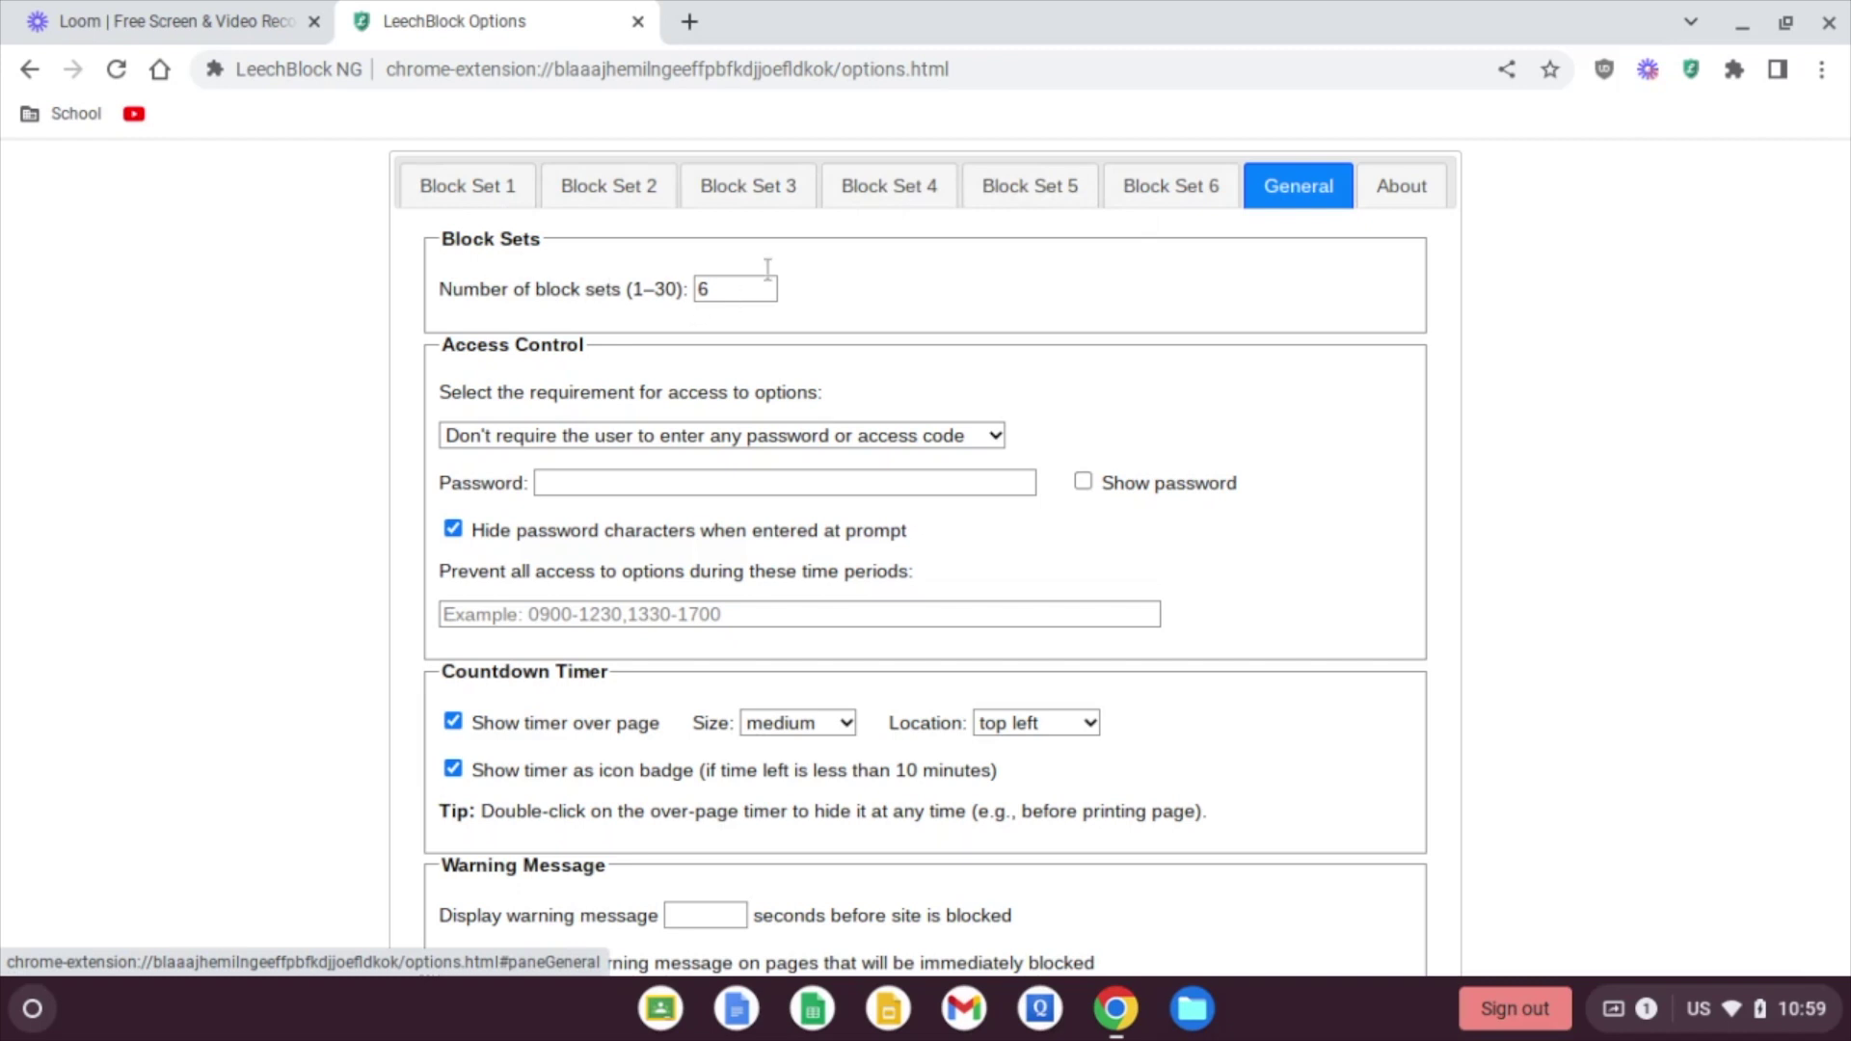
click(642, 438)
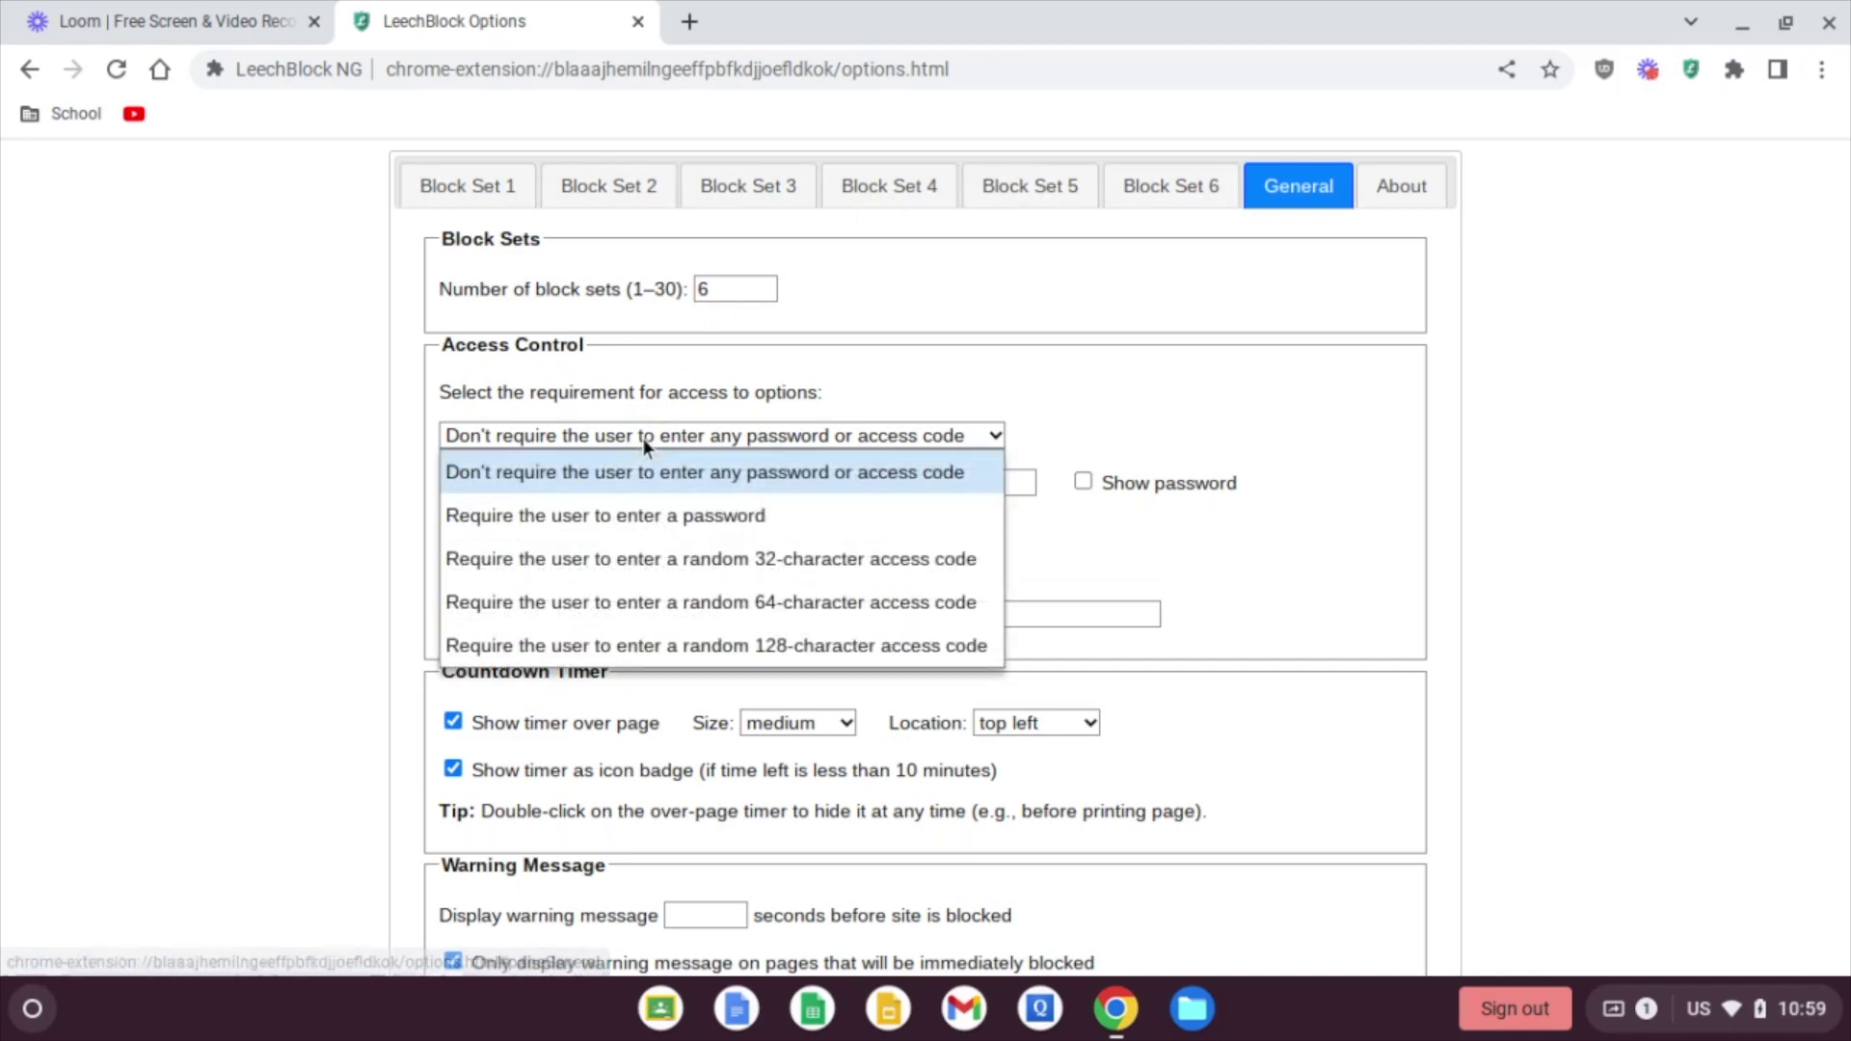
click(651, 516)
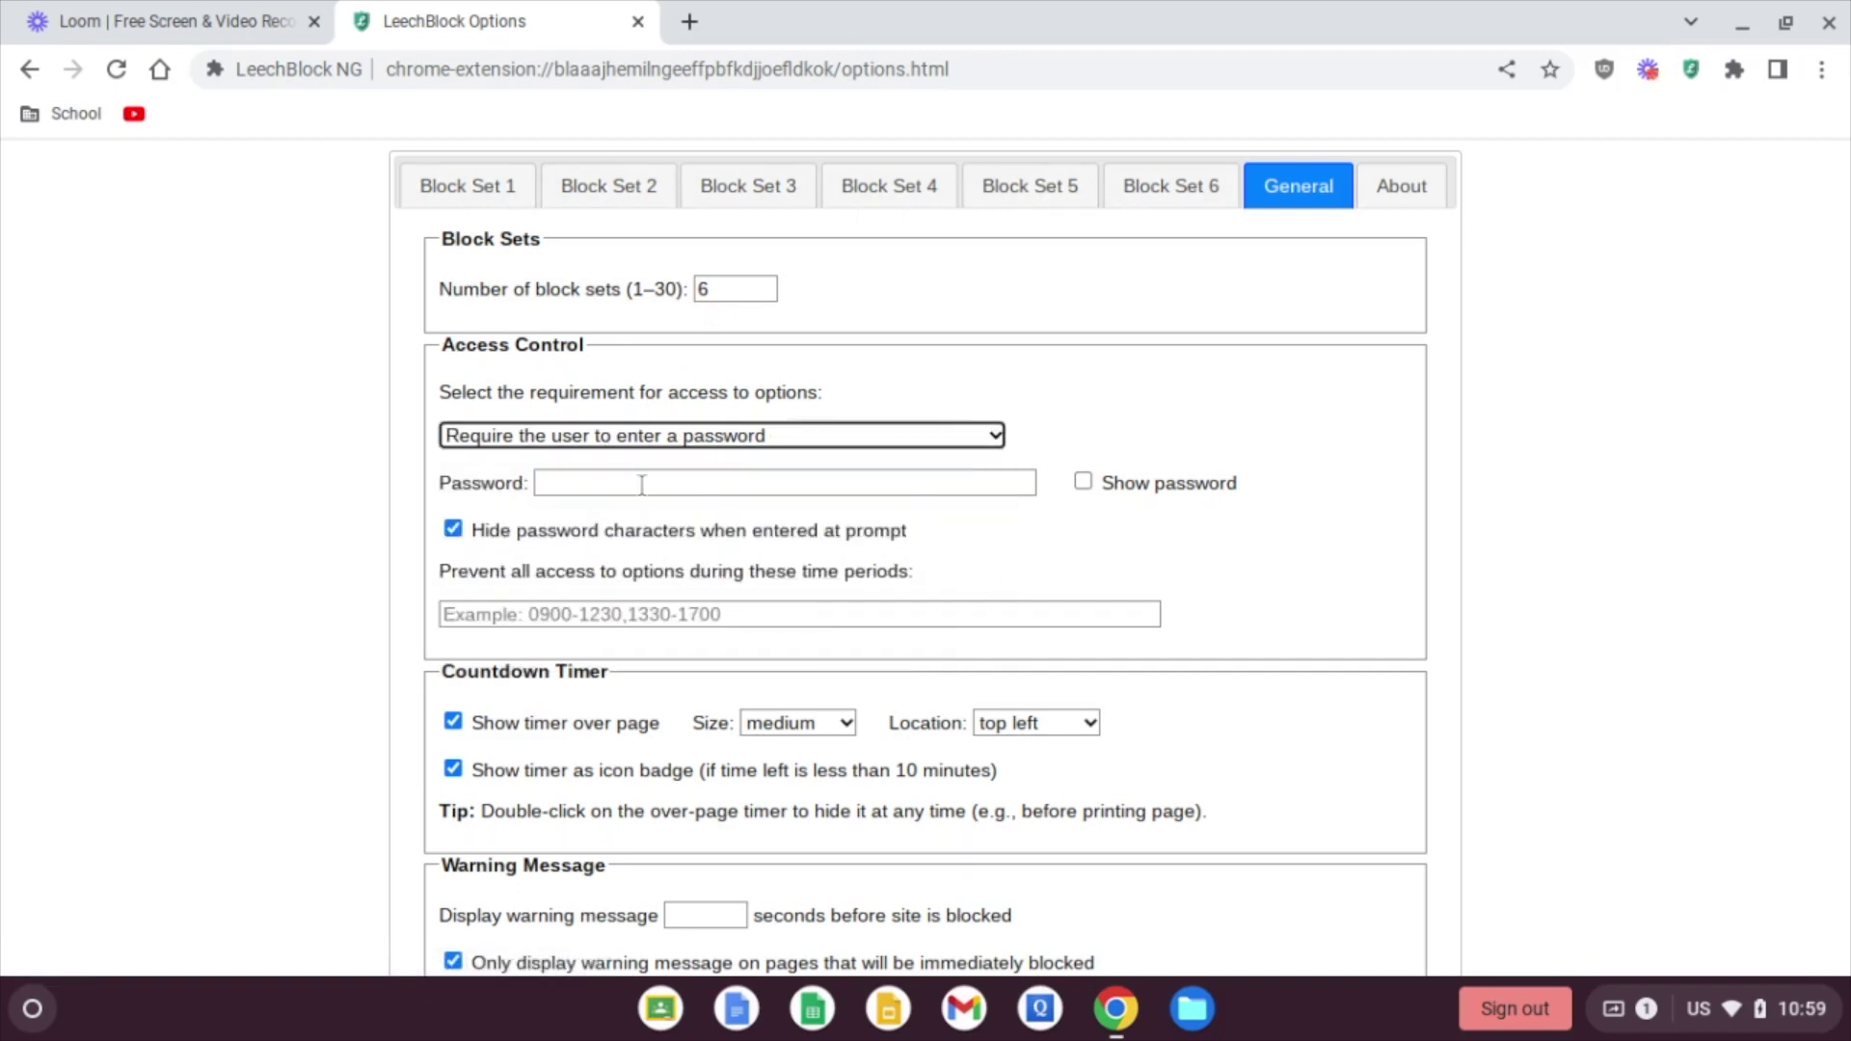
click(1084, 482)
click(927, 473)
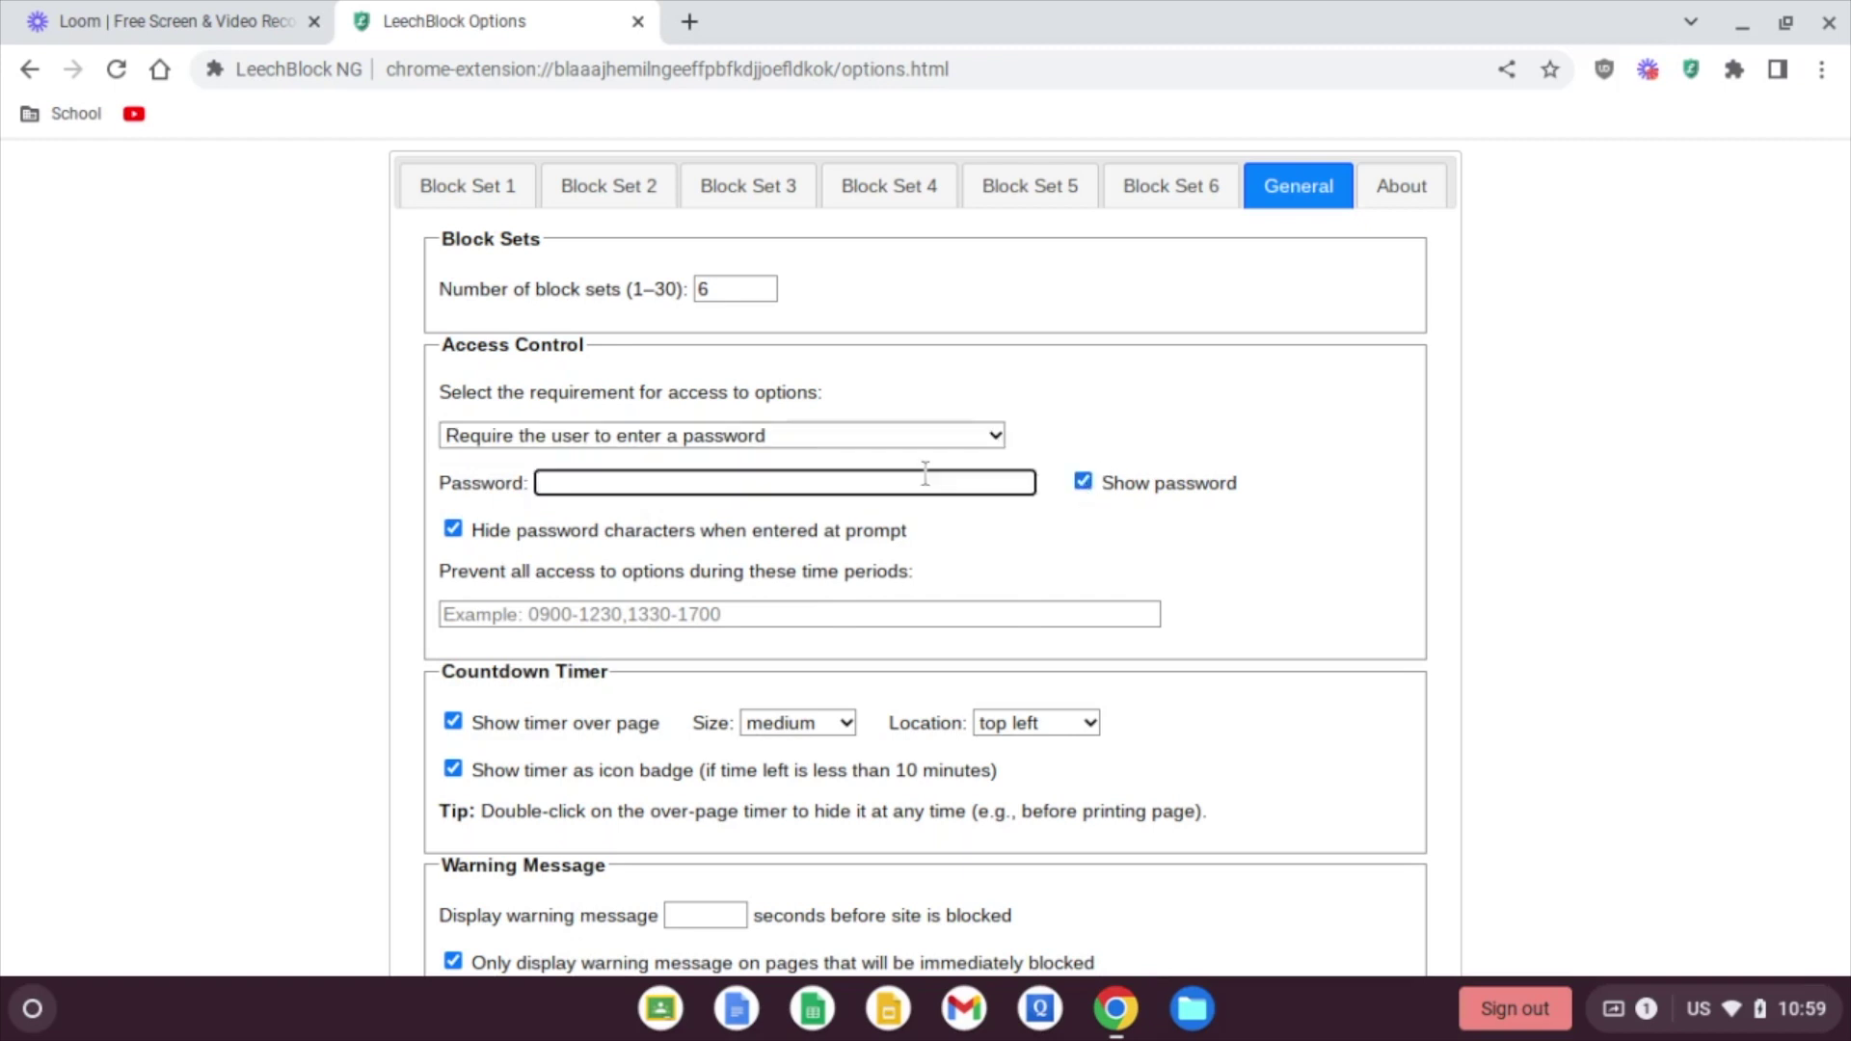
text(123456)
Step: Set Temporary Override to require the access control password
scroll(1328, 638, down, 5)
scroll(1137, 558, down, 5)
scroll(696, 247, up, 2)
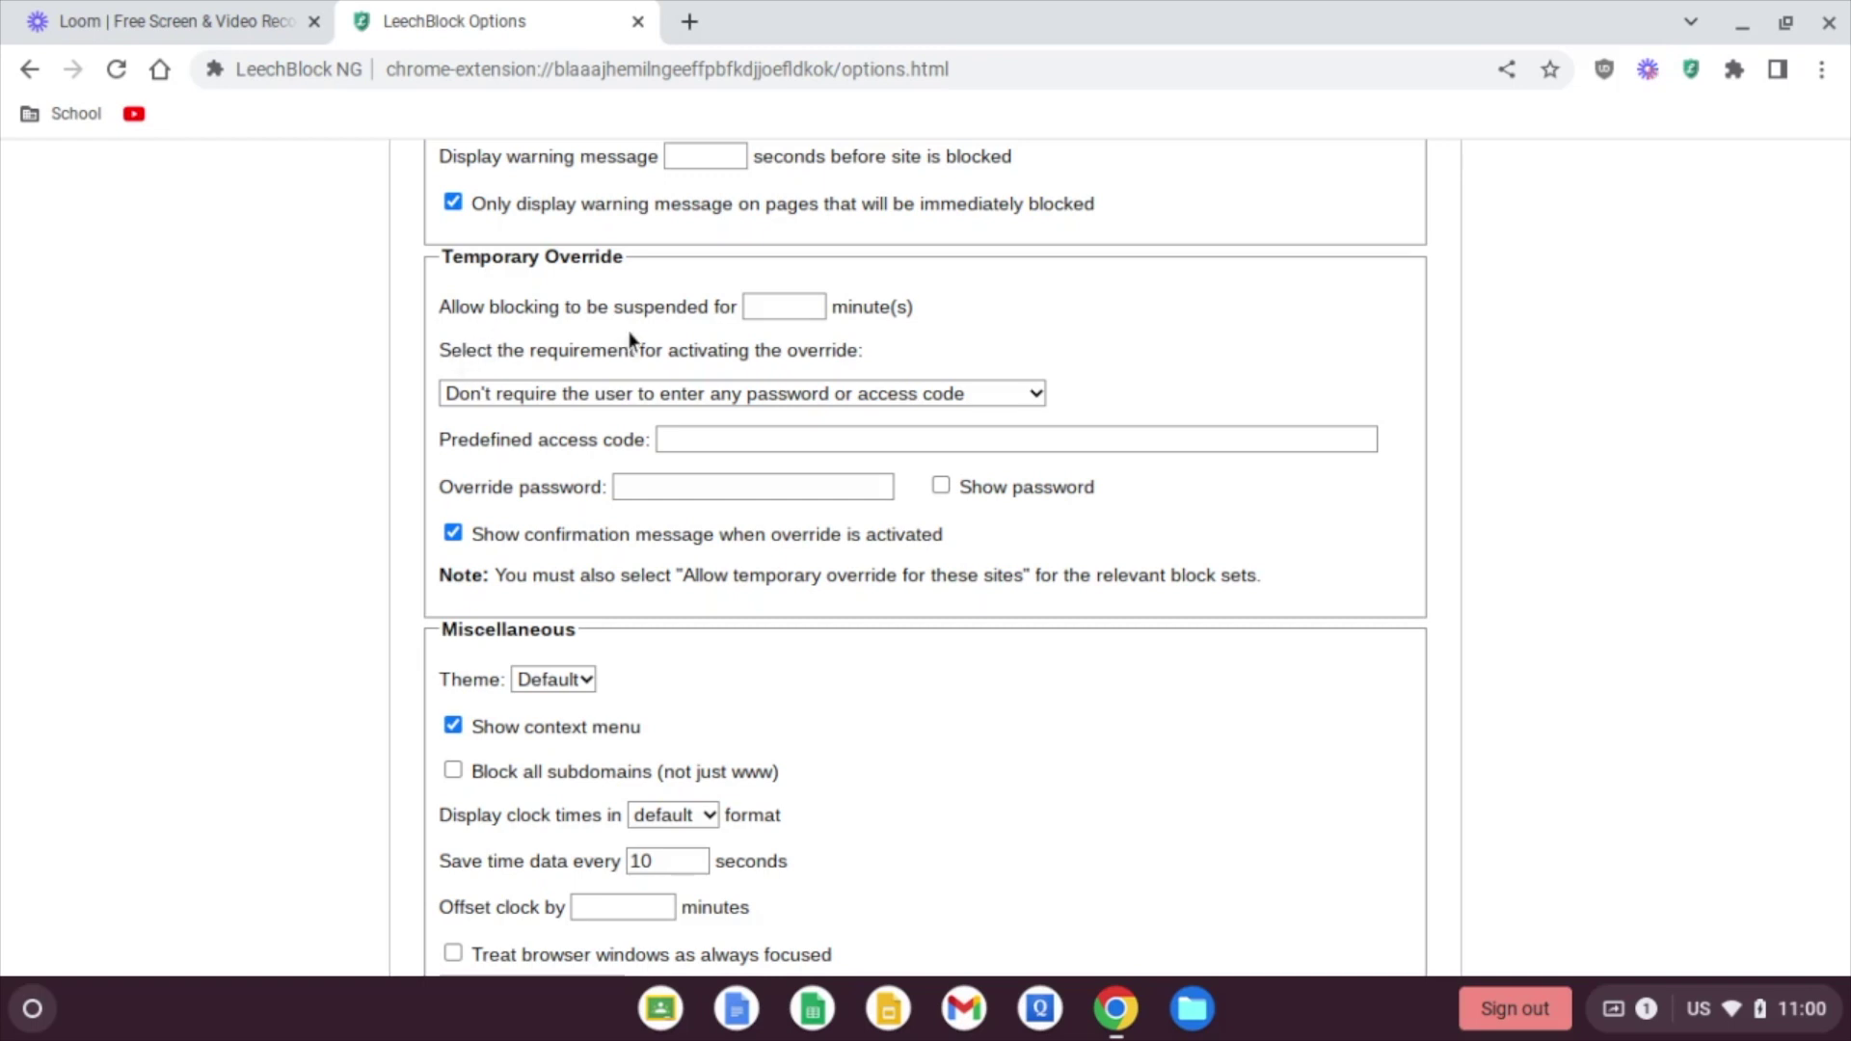
click(658, 397)
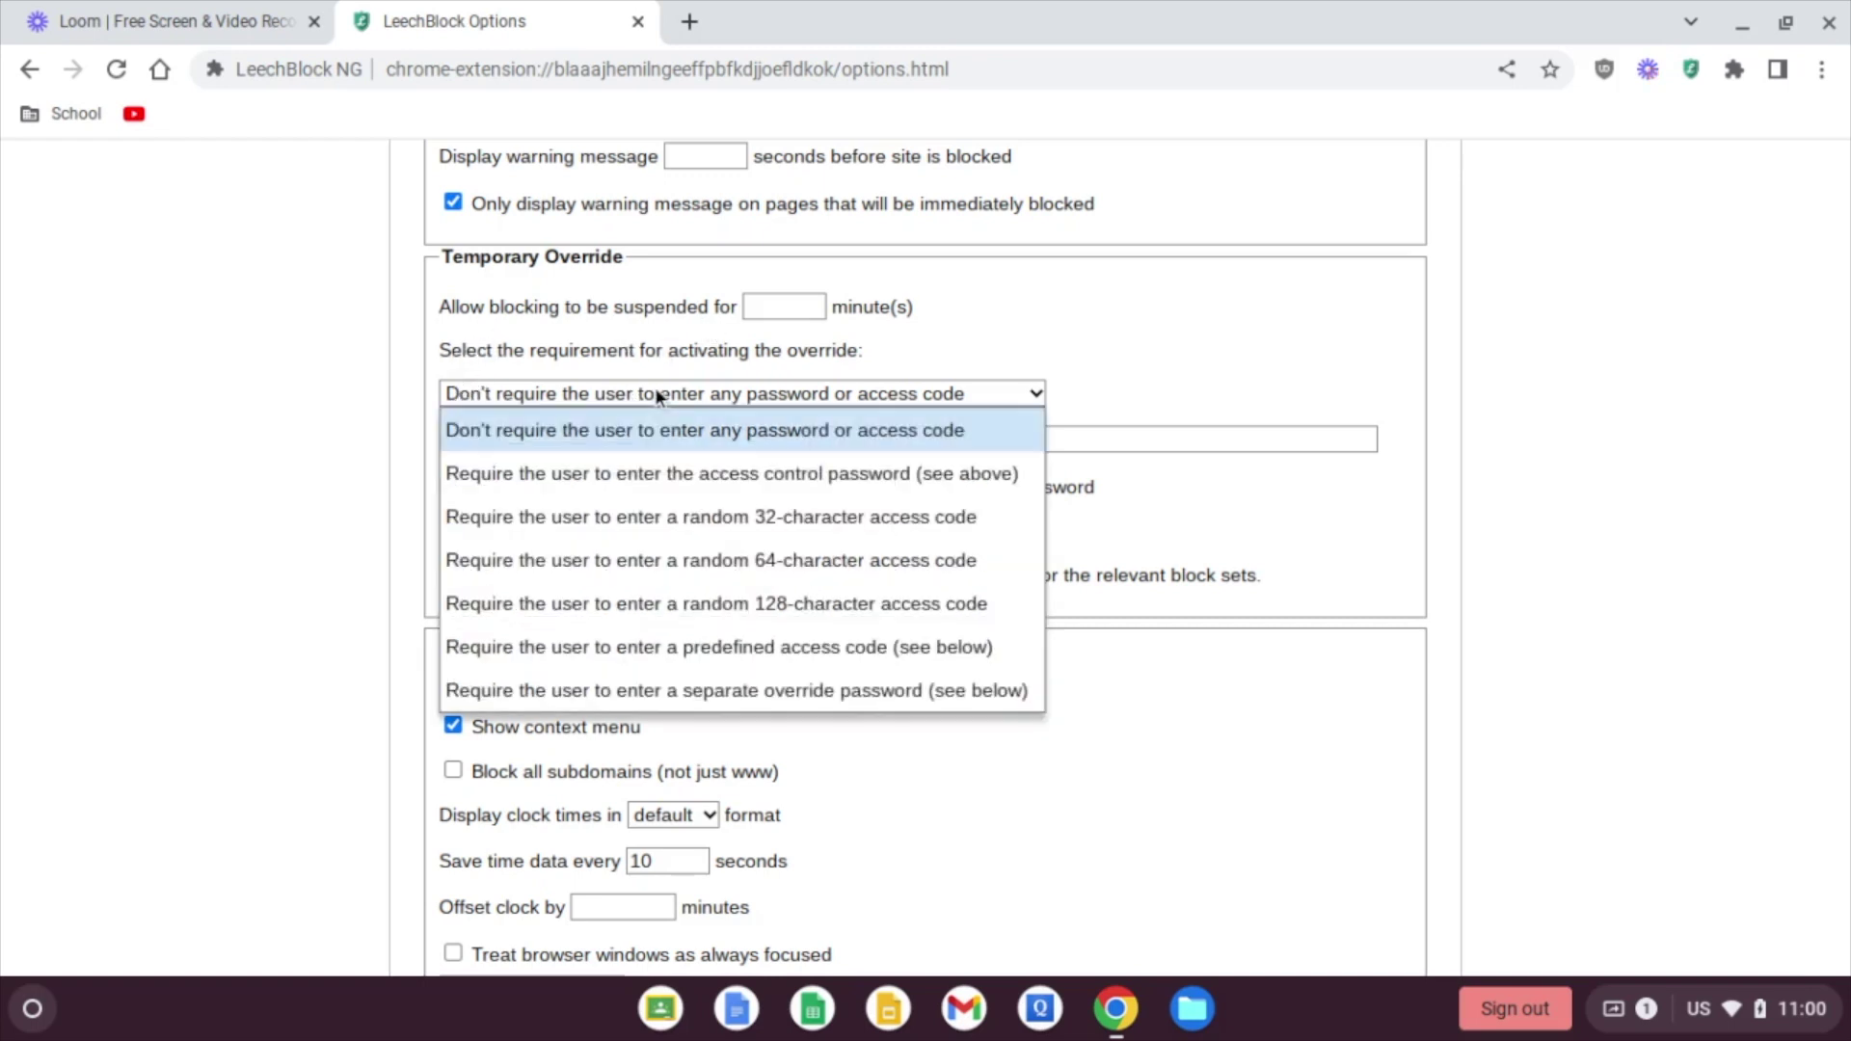
click(667, 476)
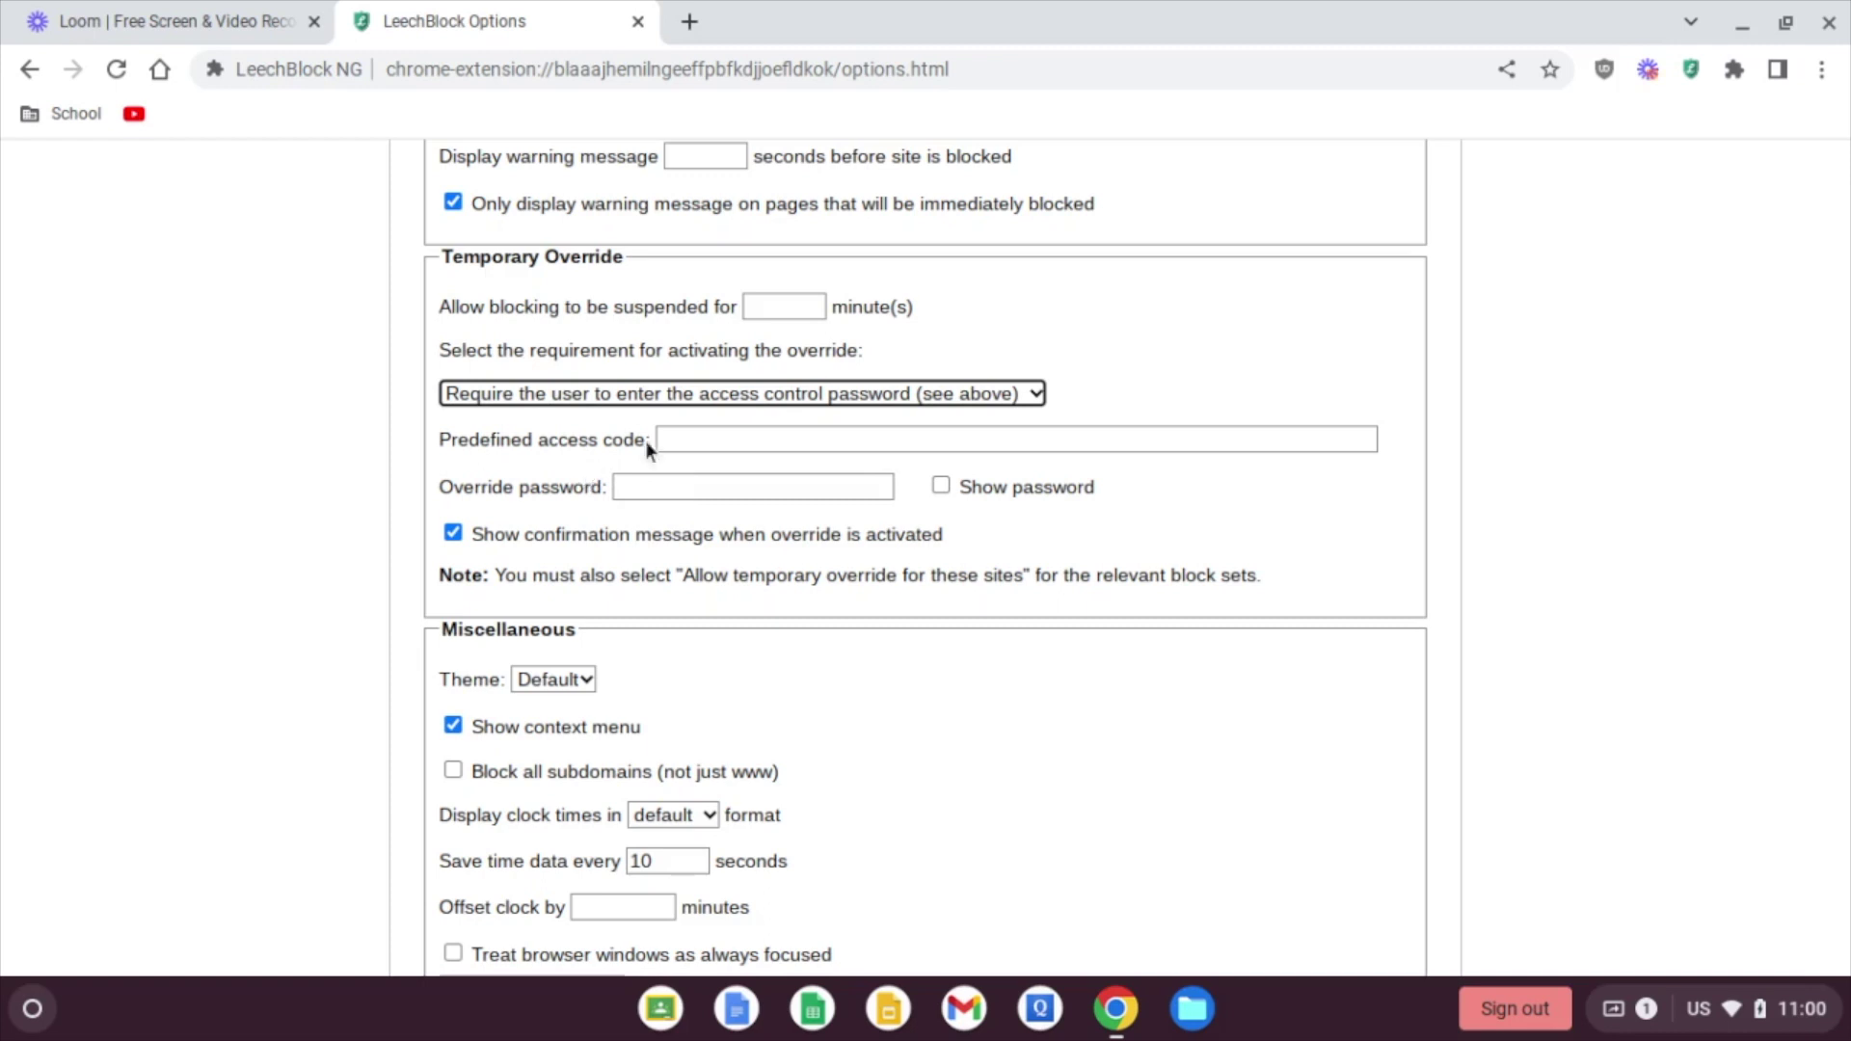
Step: Untick Show password so the password characters are hidden again
scroll(1147, 302, up, 7)
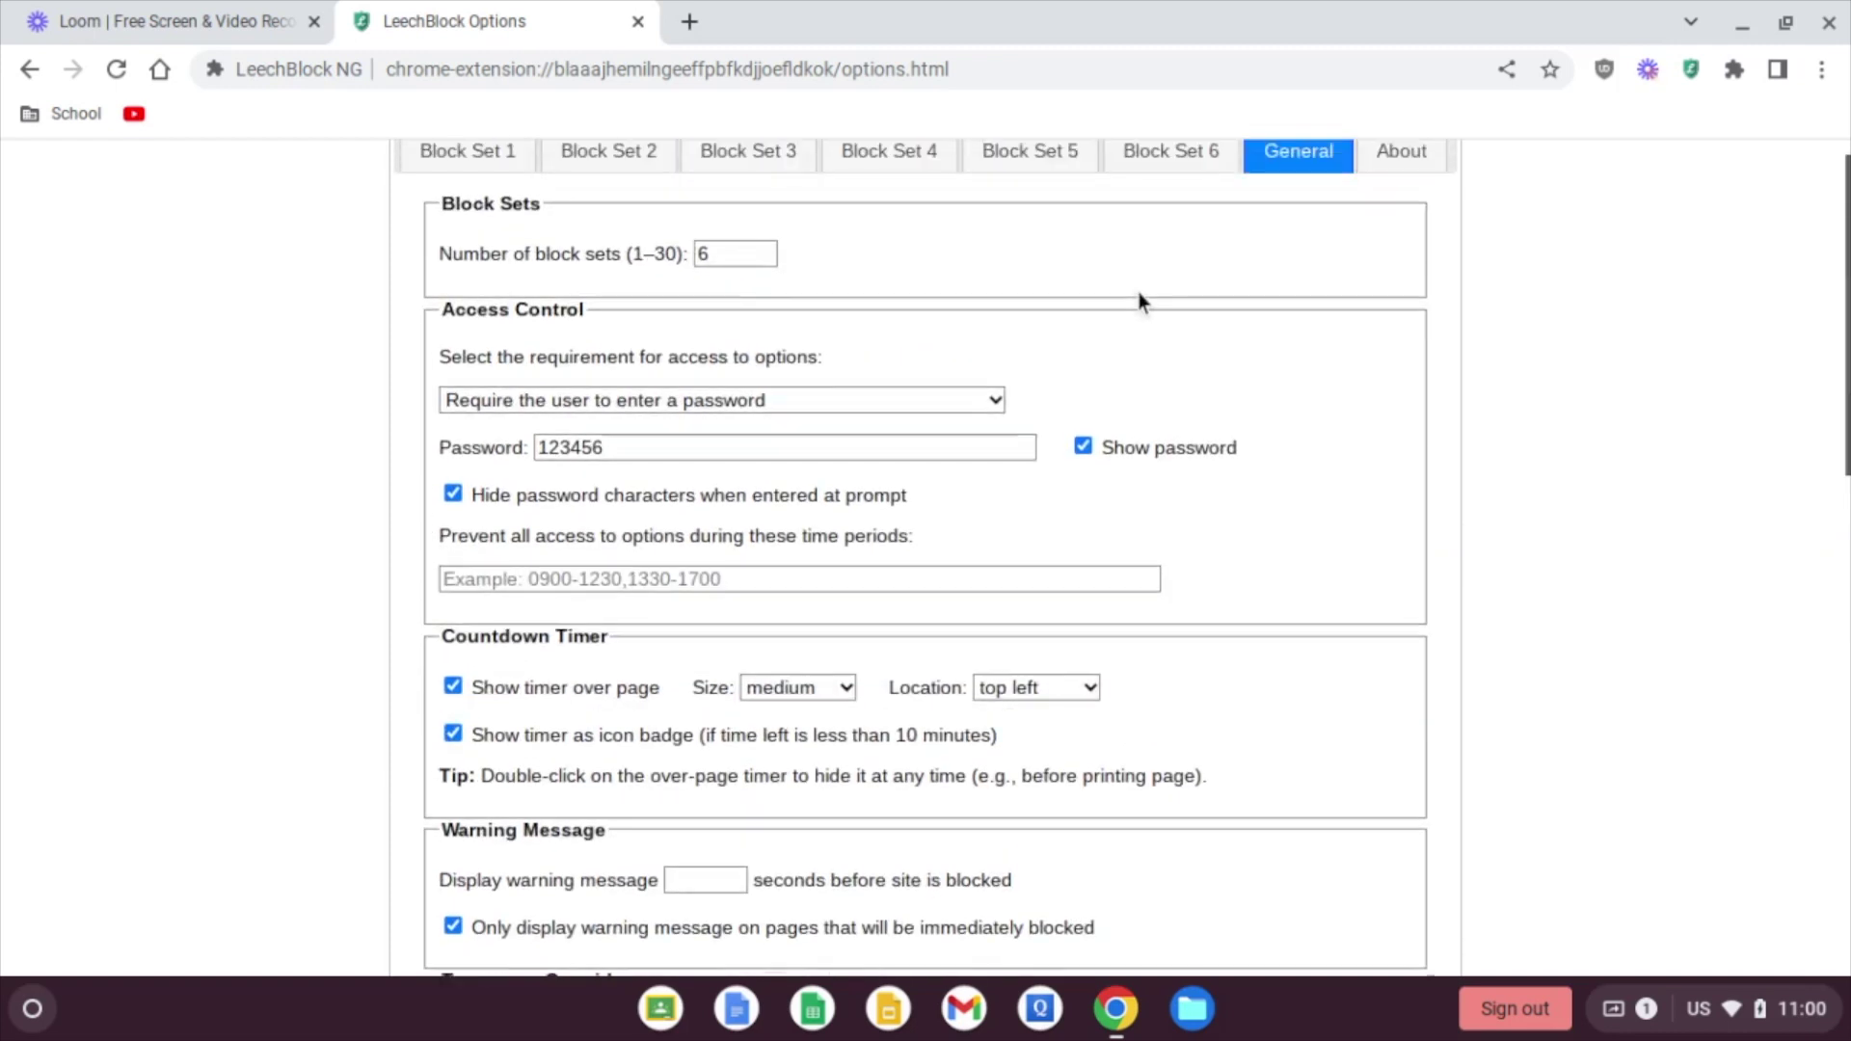
scroll(1140, 301, down, 3)
scroll(1141, 301, down, 1)
scroll(1138, 319, up, 4)
click(1084, 388)
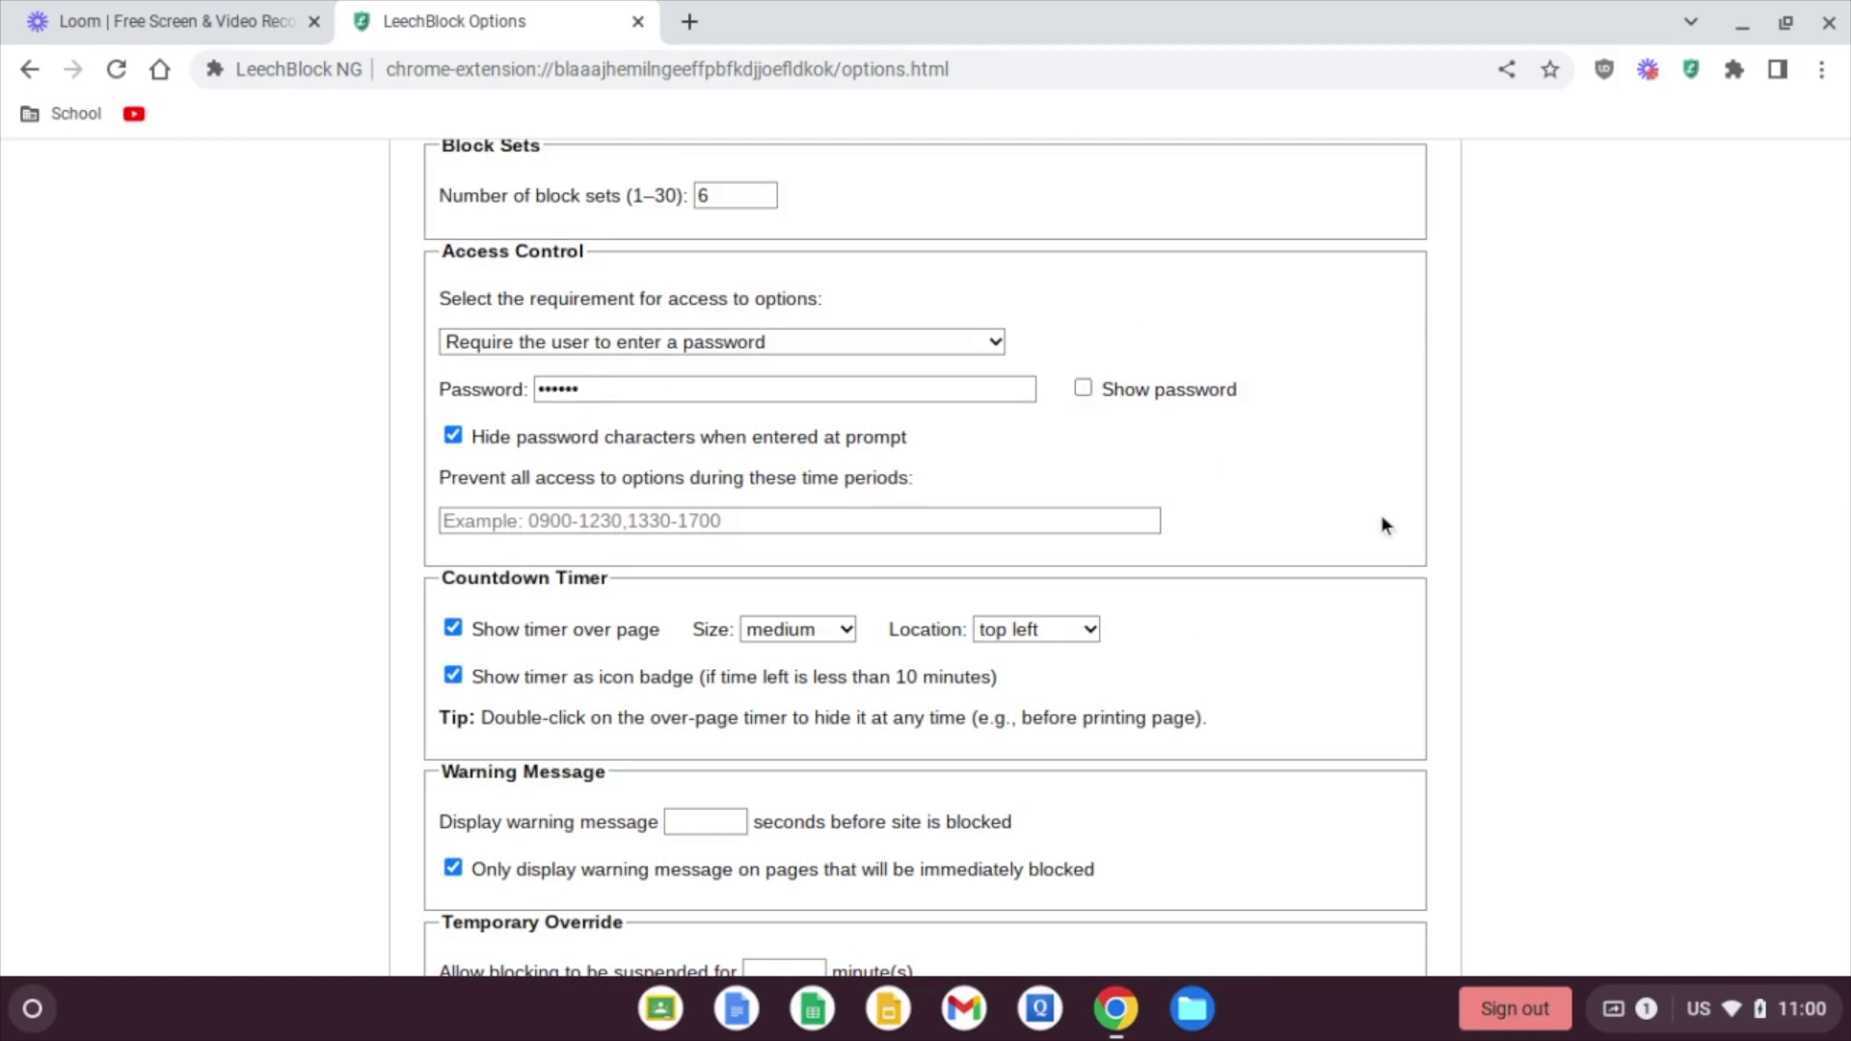
scroll(1385, 525, down, 3)
scroll(1384, 525, down, 2)
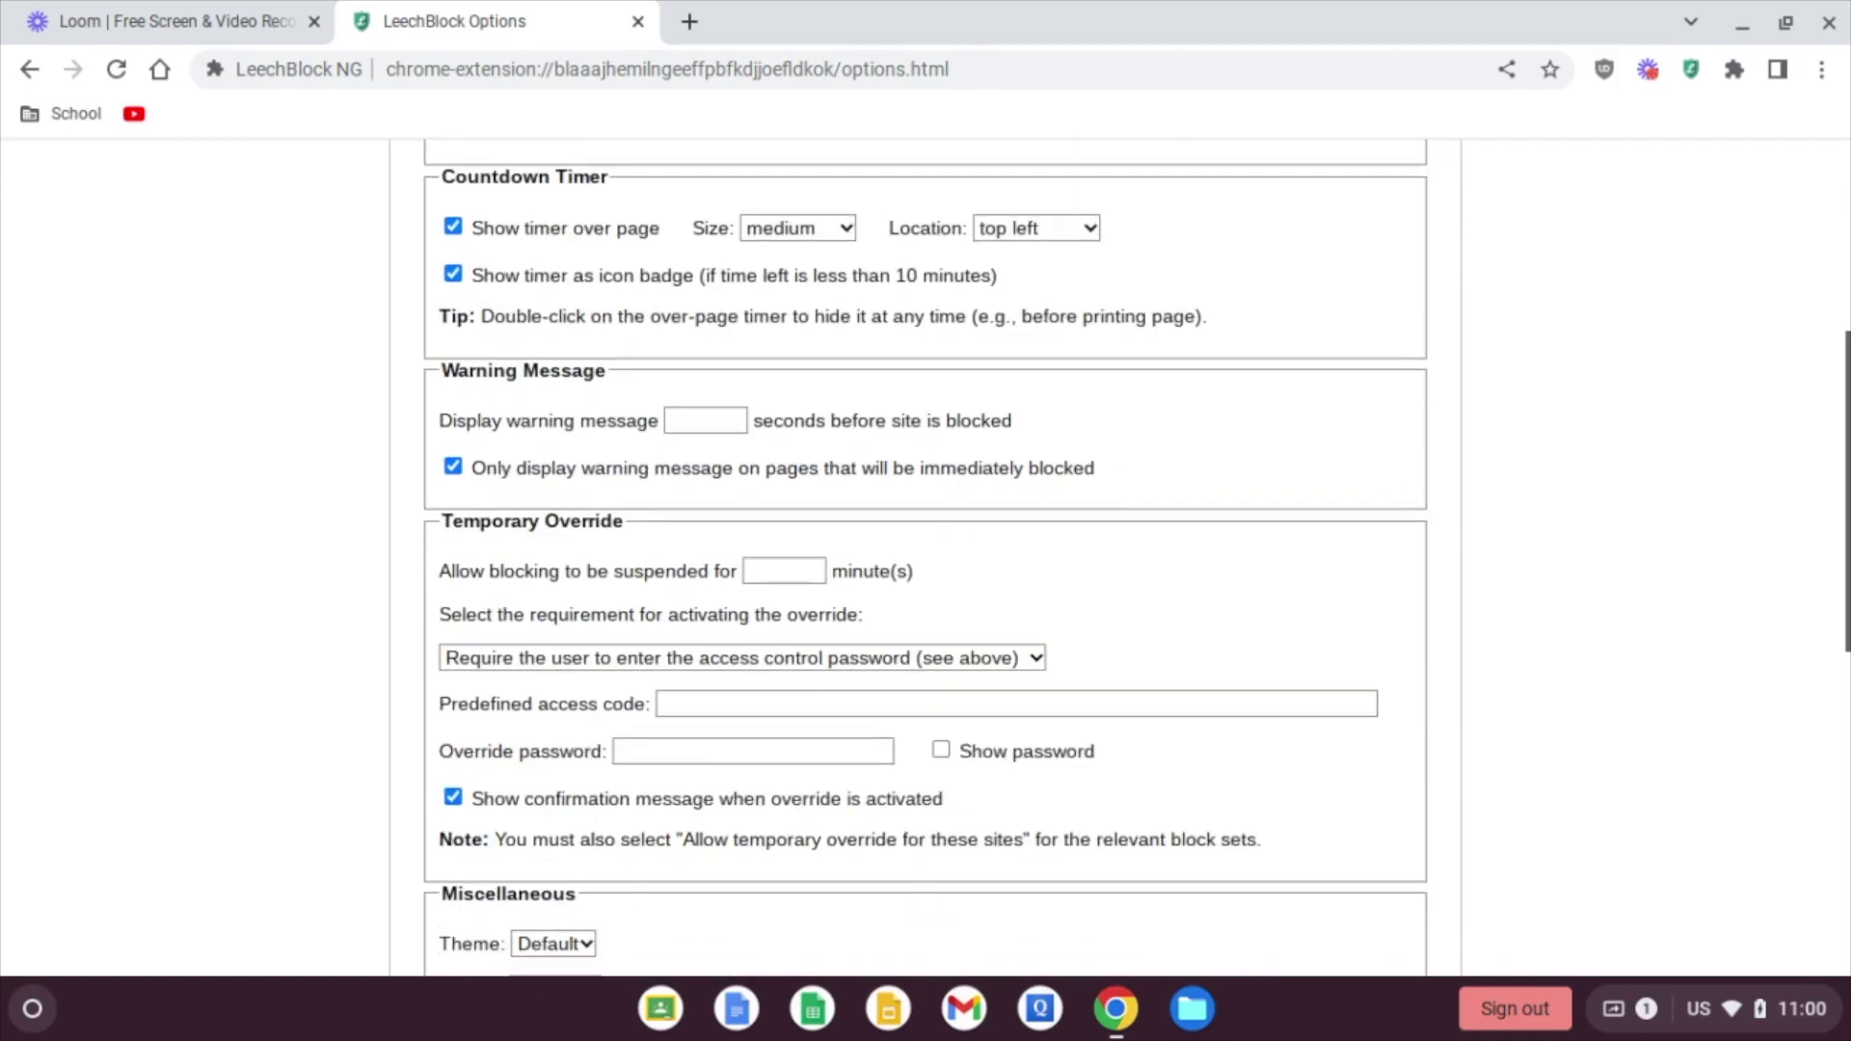
scroll(1384, 524, down, 4)
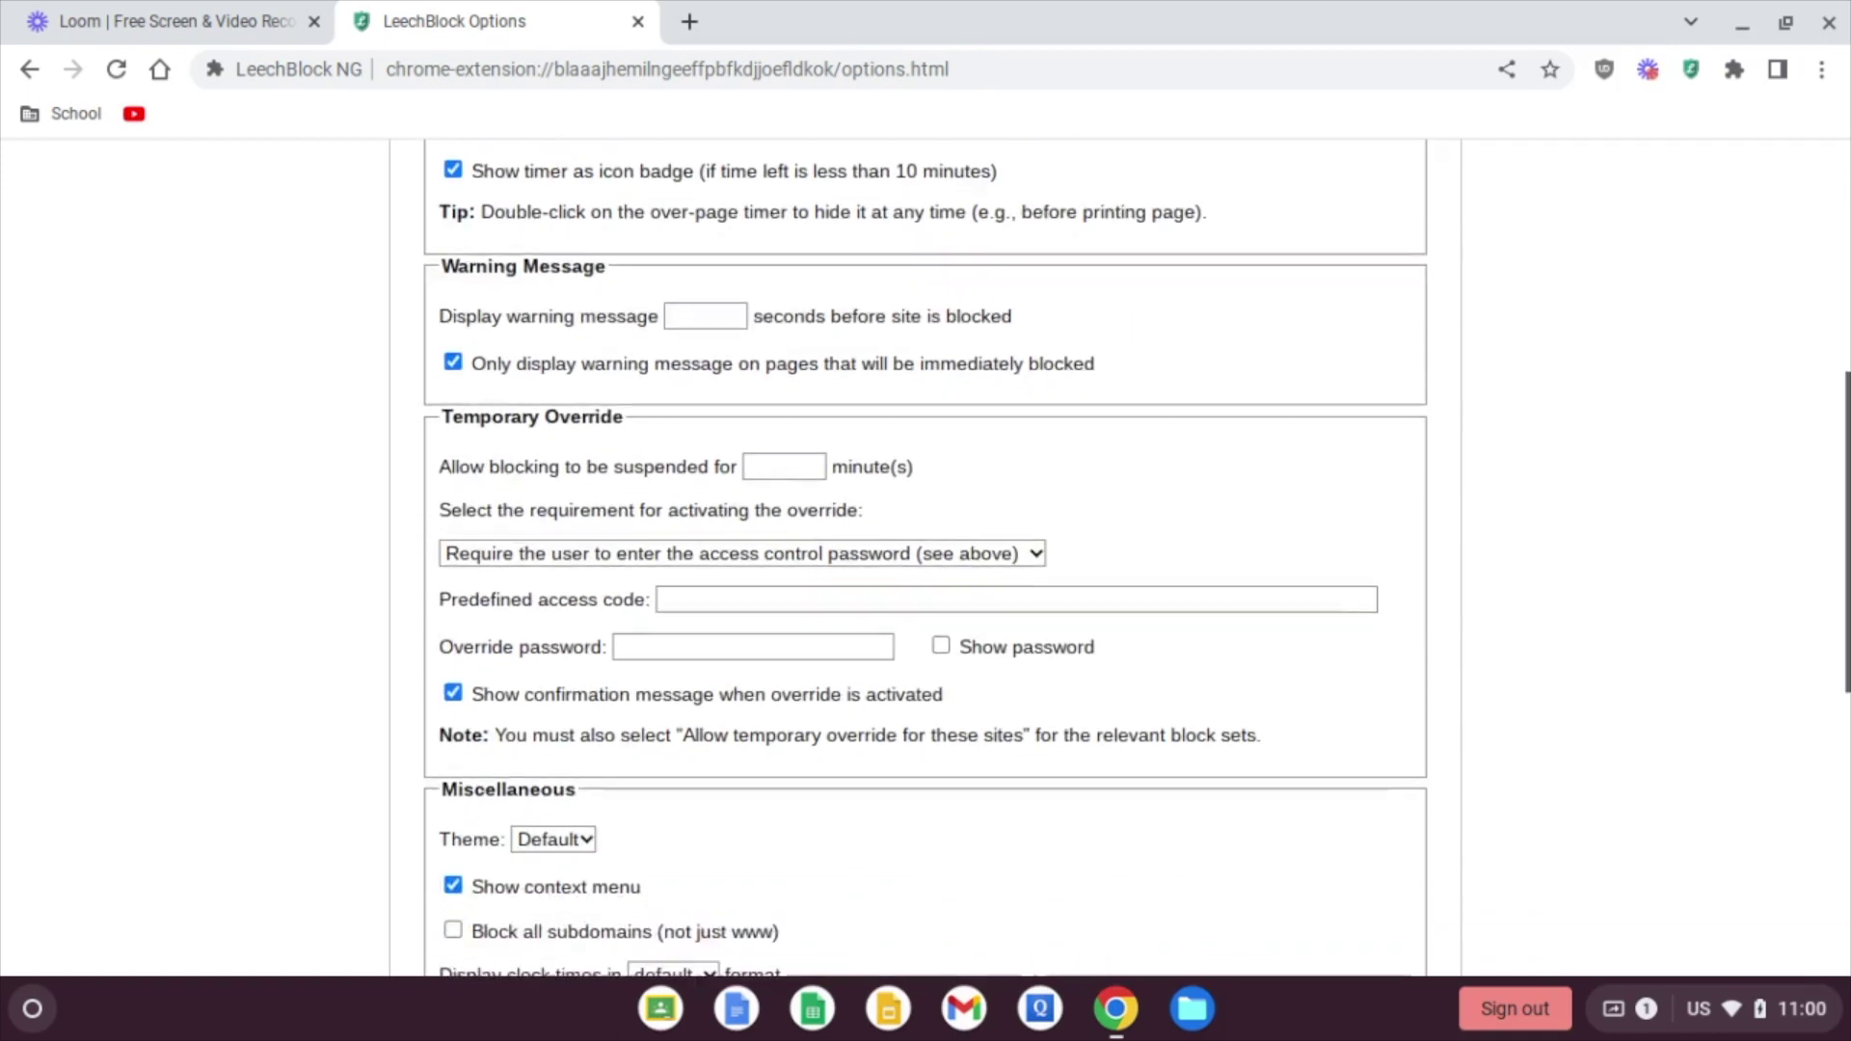
scroll(1385, 524, down, 2)
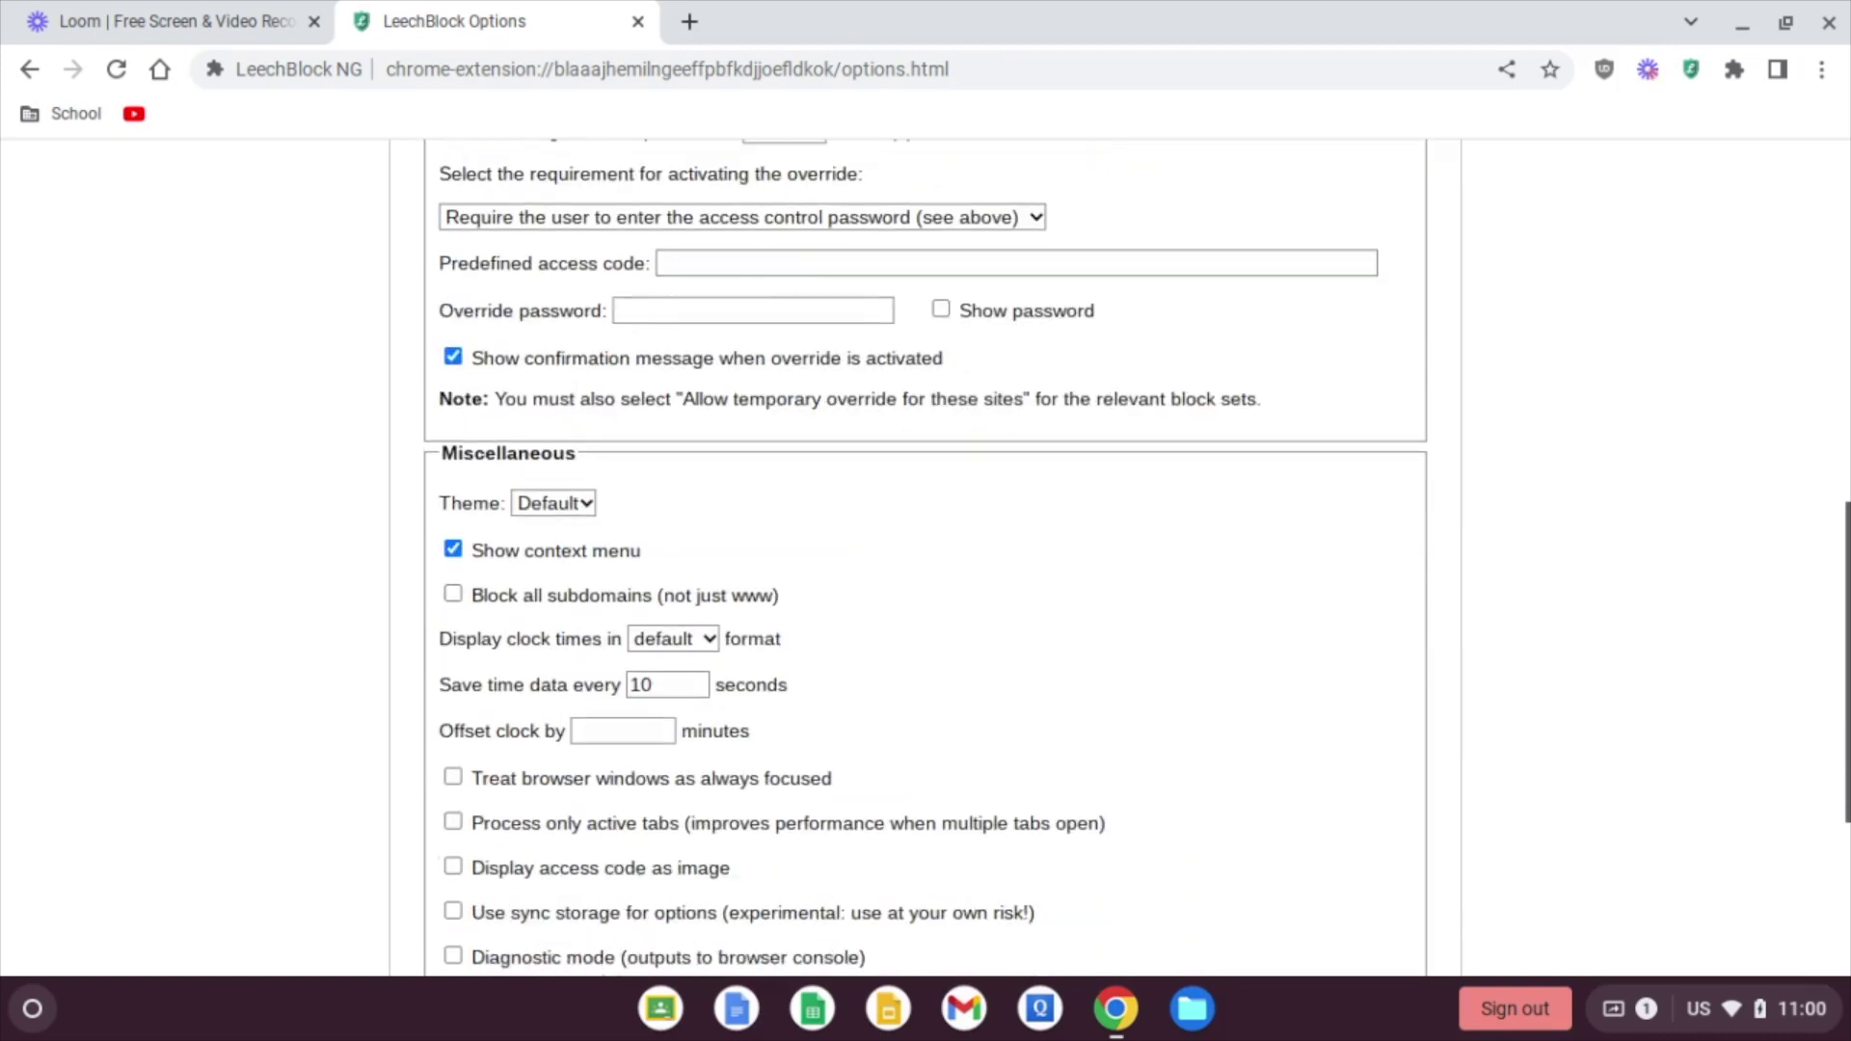
scroll(1384, 524, down, 3)
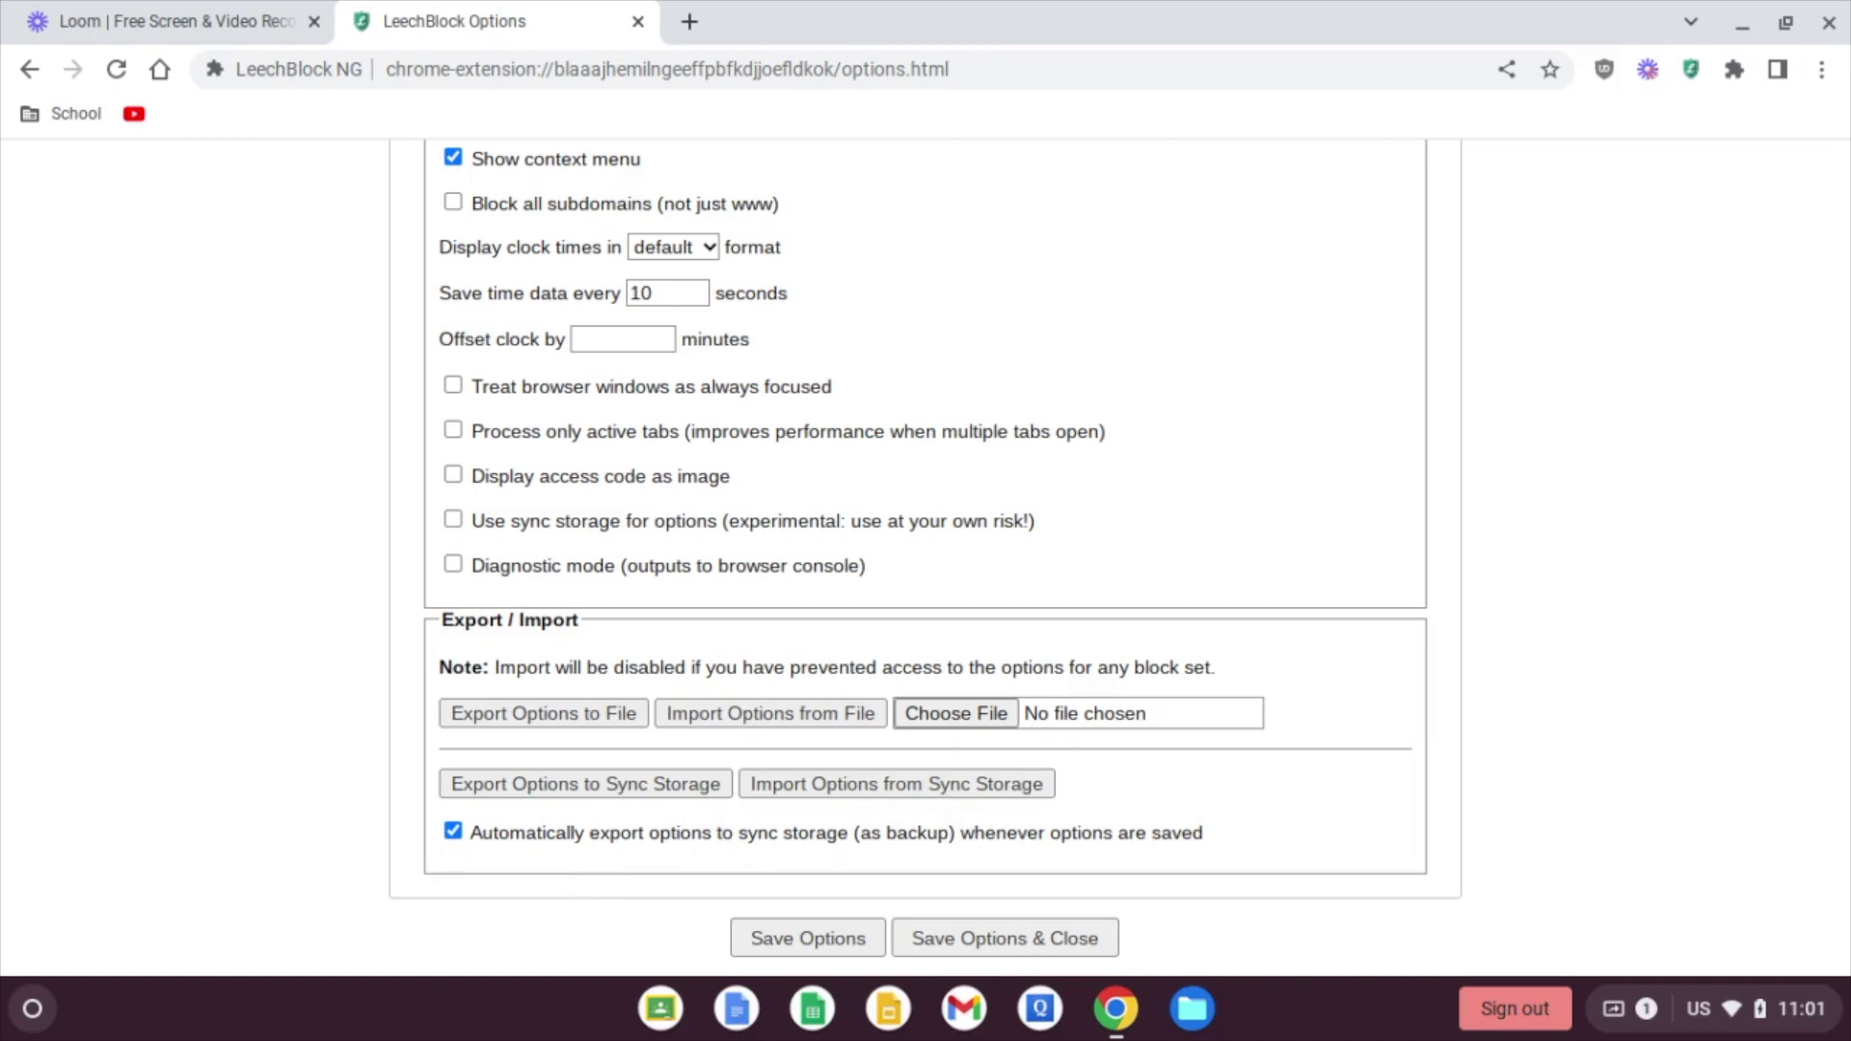
Step: Save the General options and switch to the Block Set 1 settings
scroll(733, 877, up, 8)
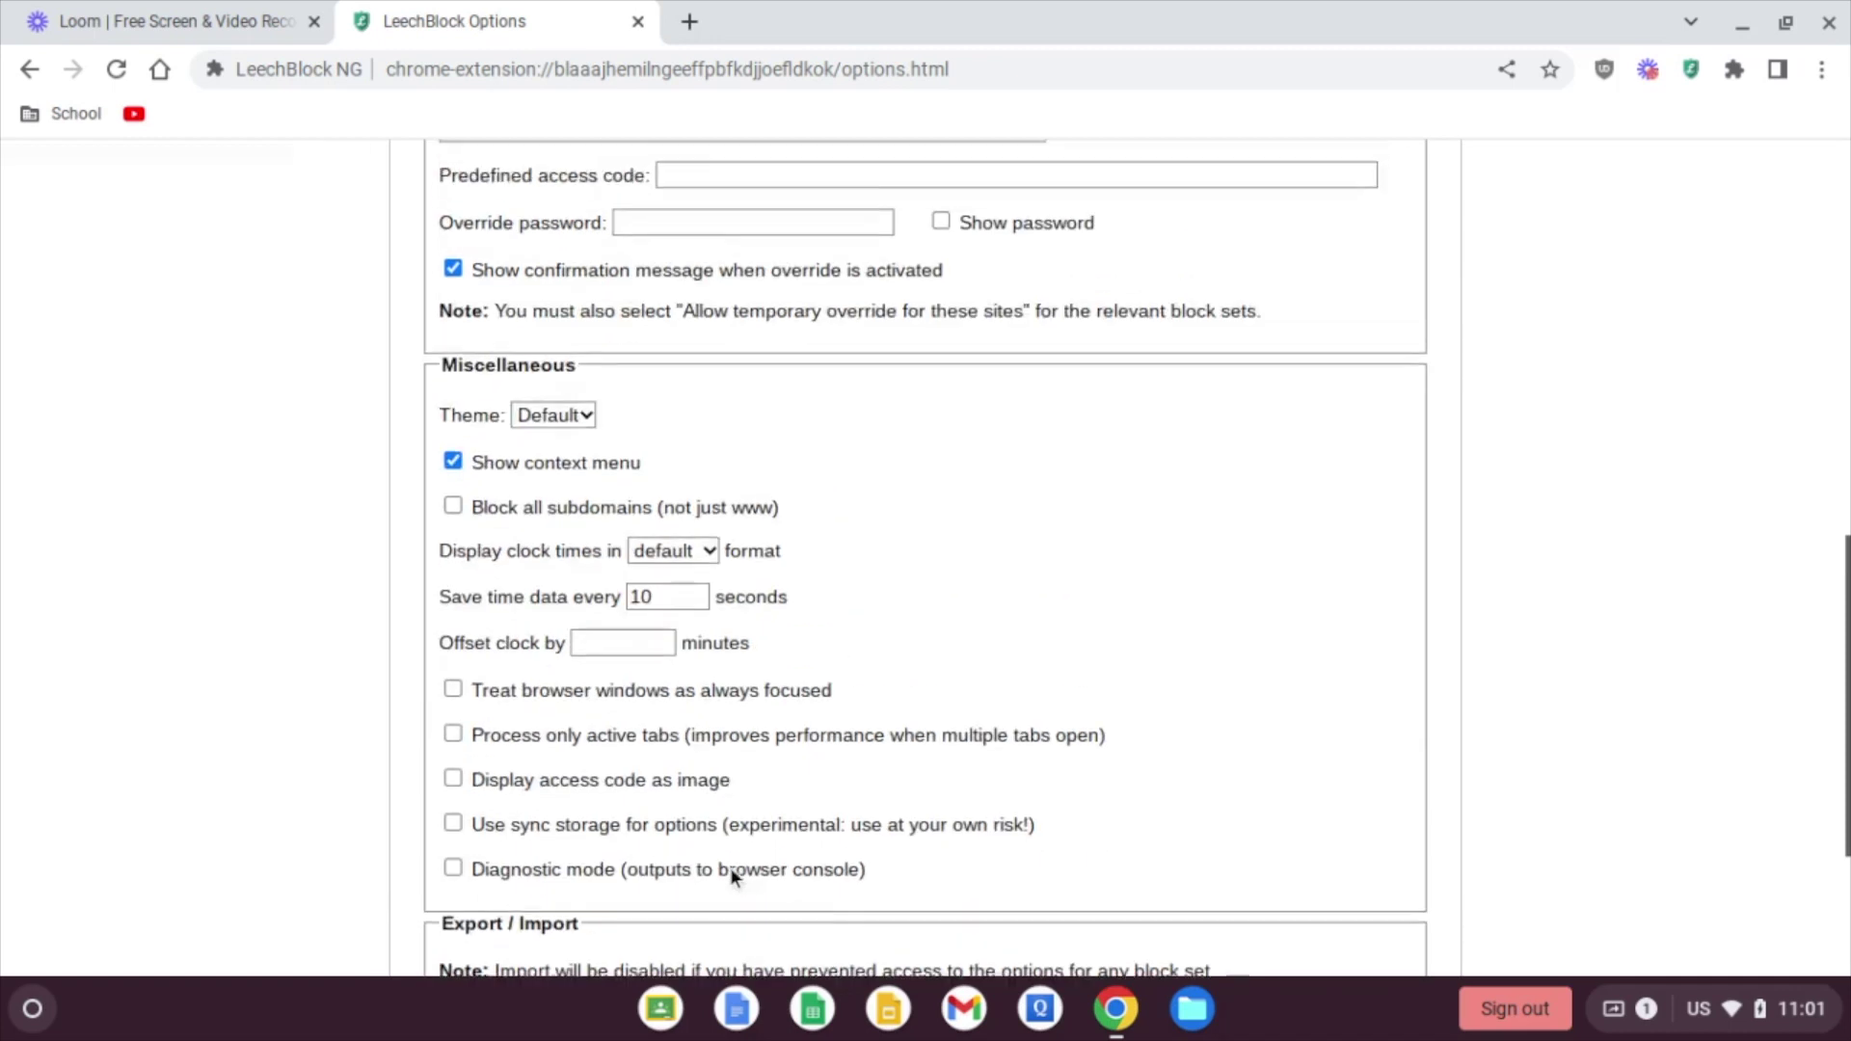
scroll(771, 907, down, 8)
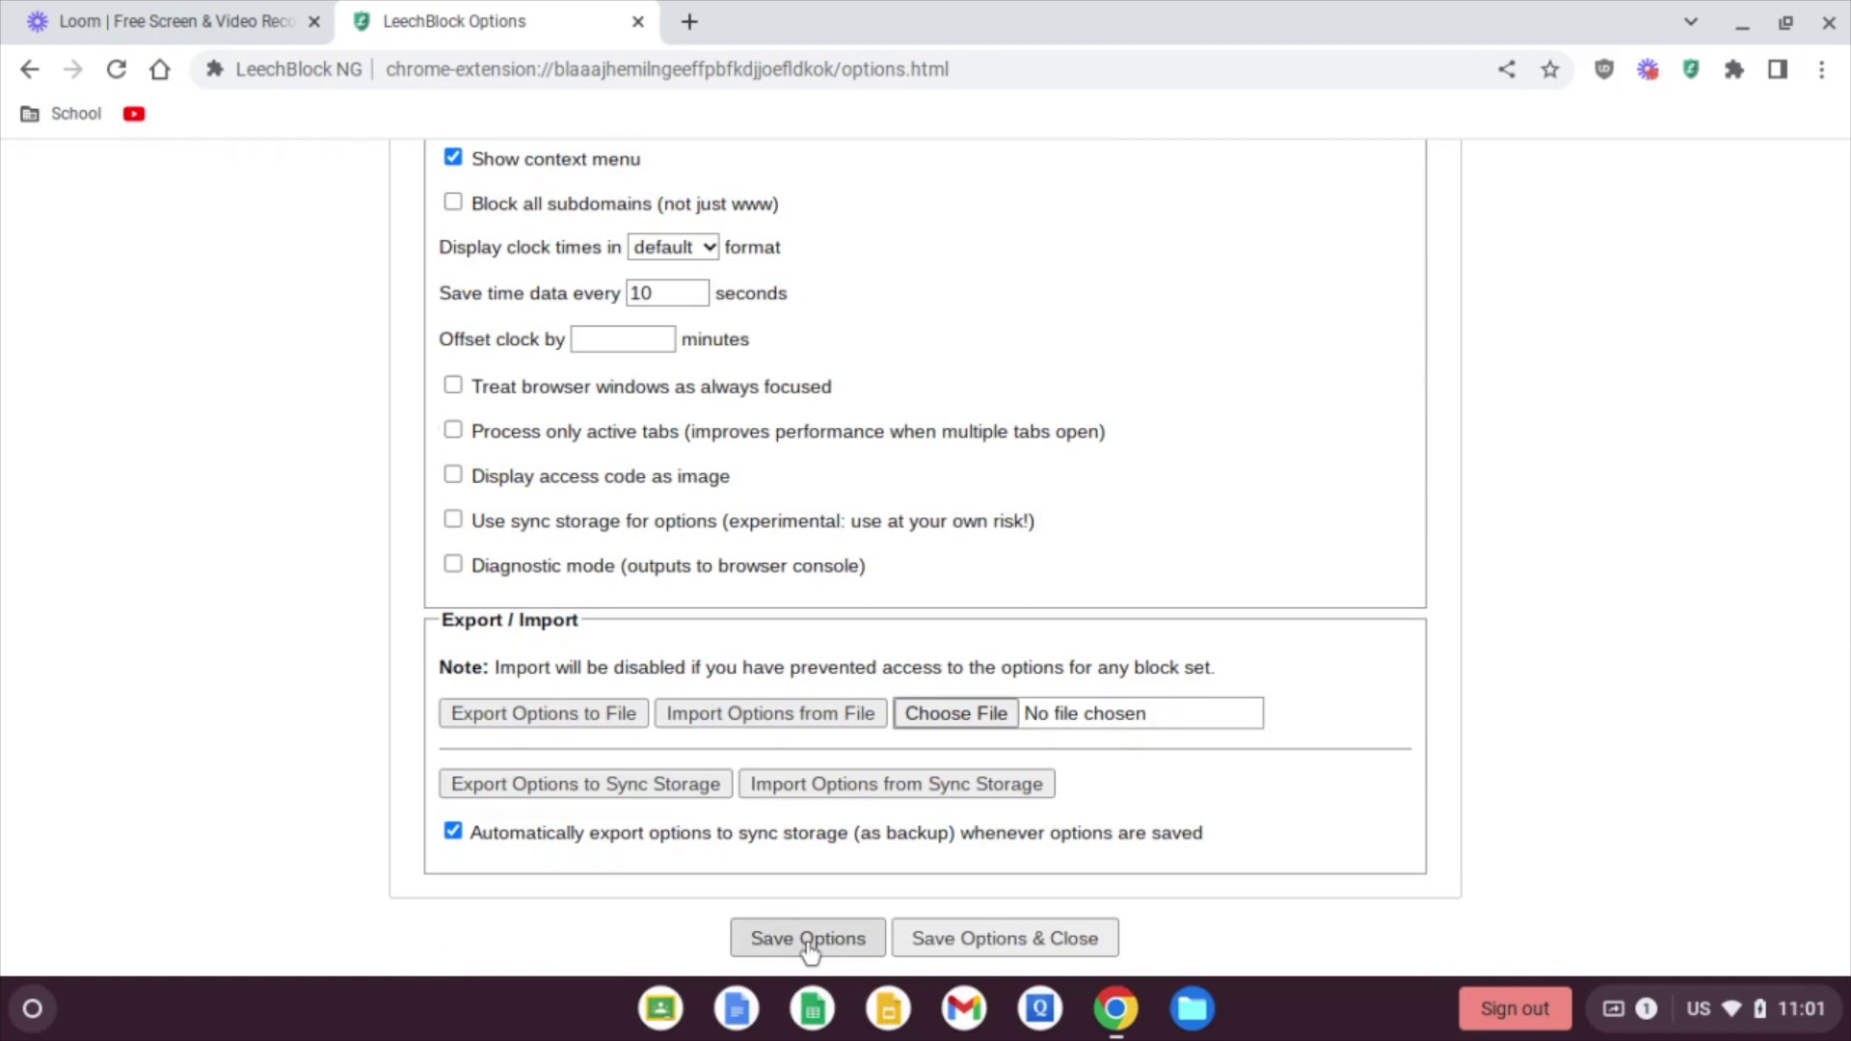
click(808, 942)
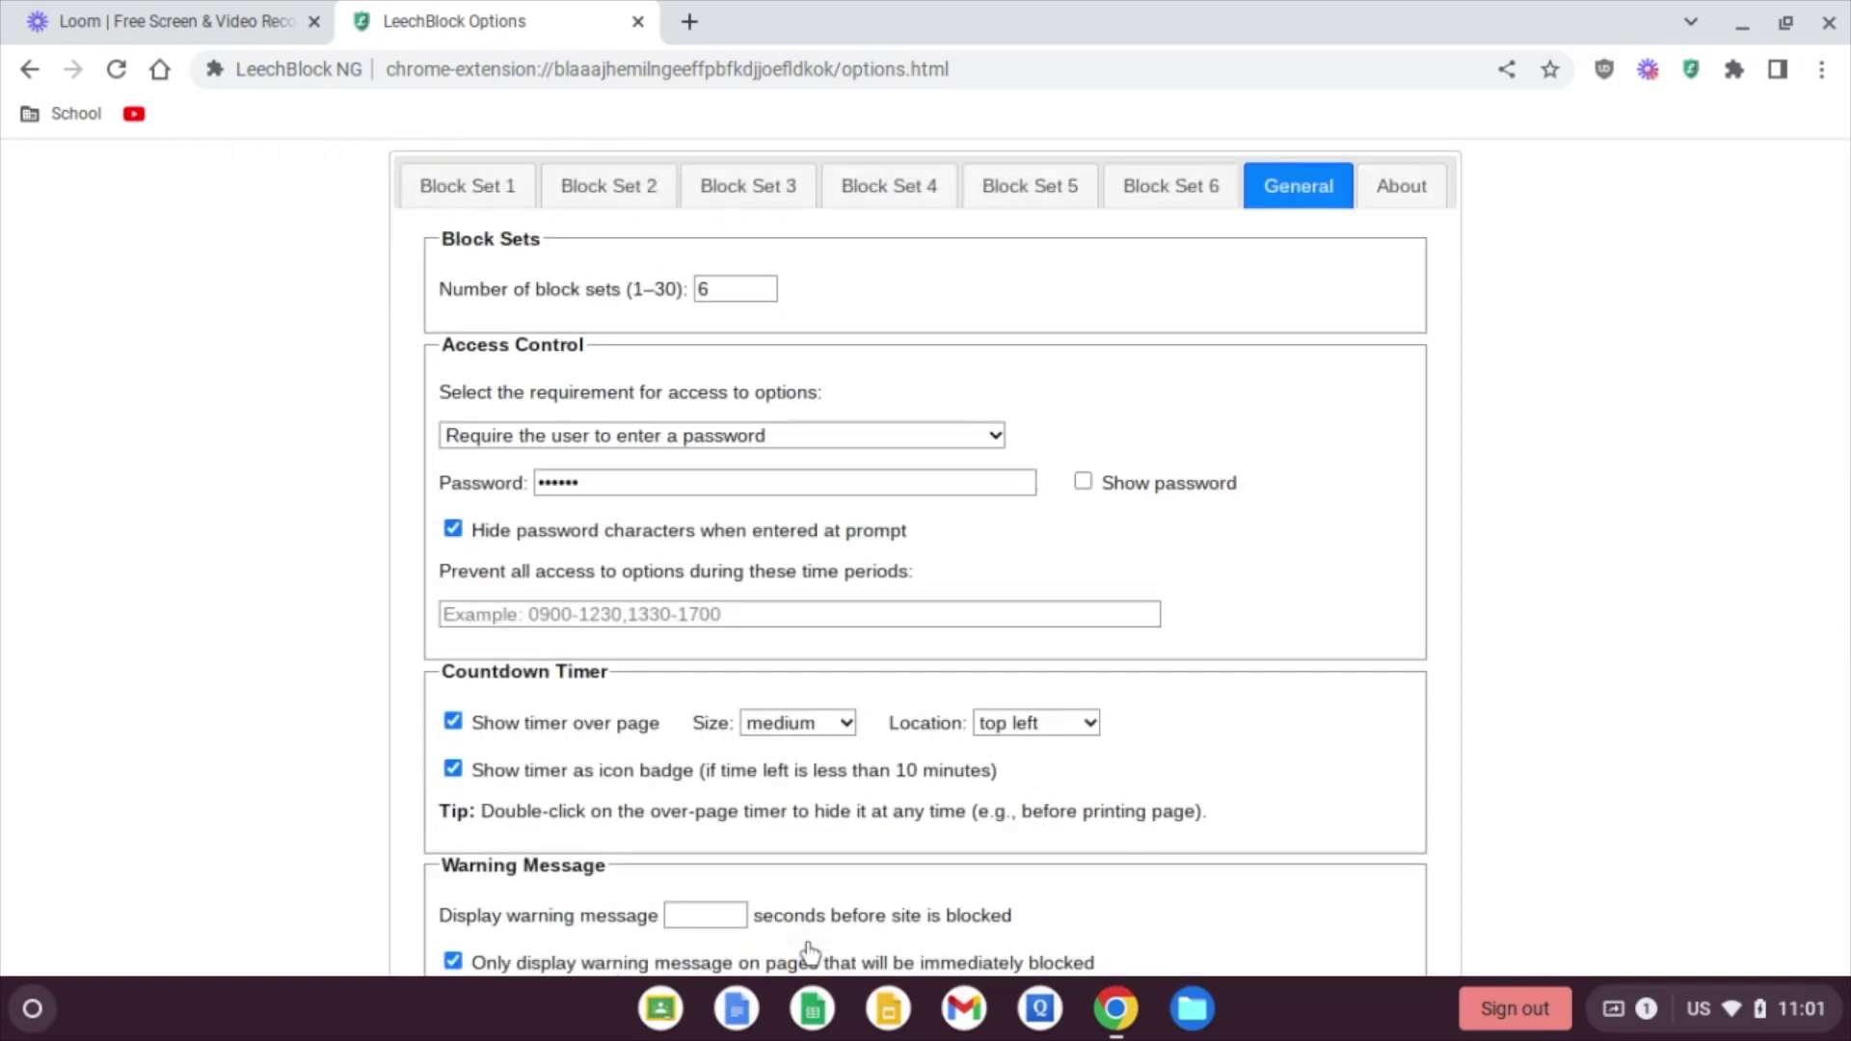
click(463, 193)
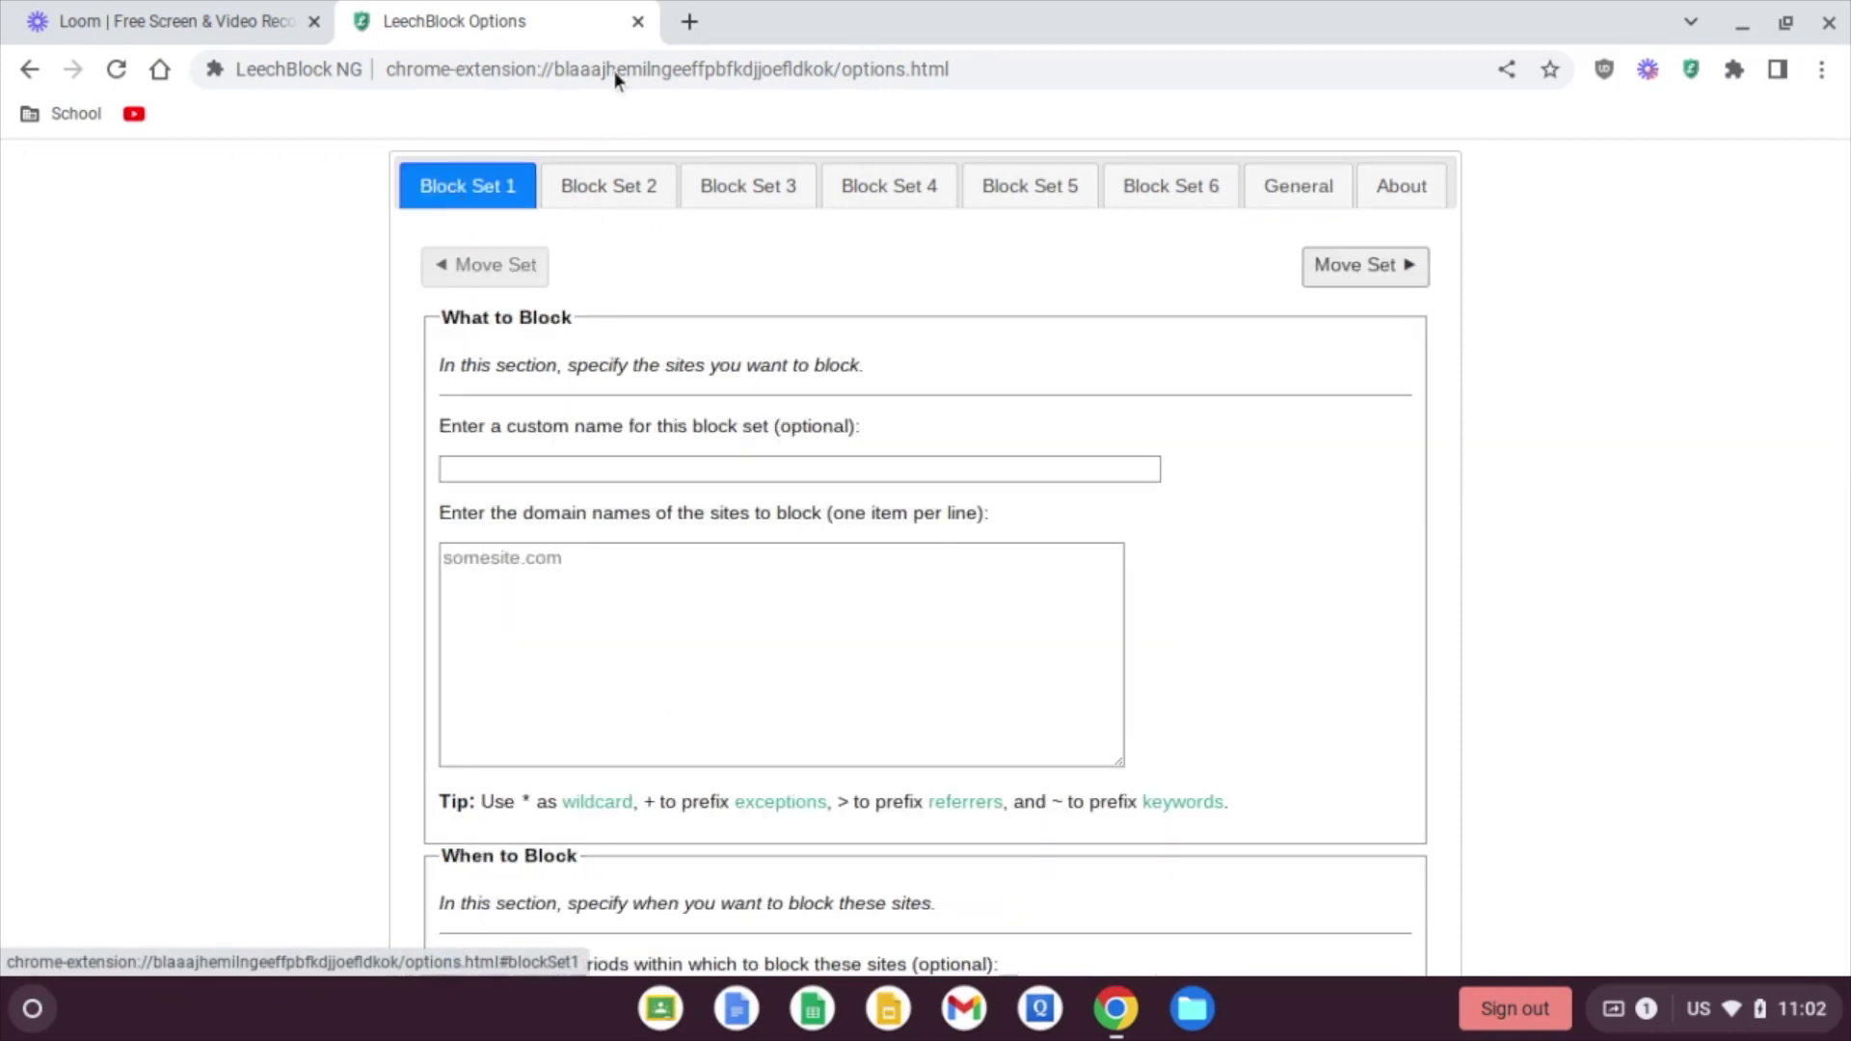
Step: Open YouTube from the bookmarks bar in a new tab
click(690, 21)
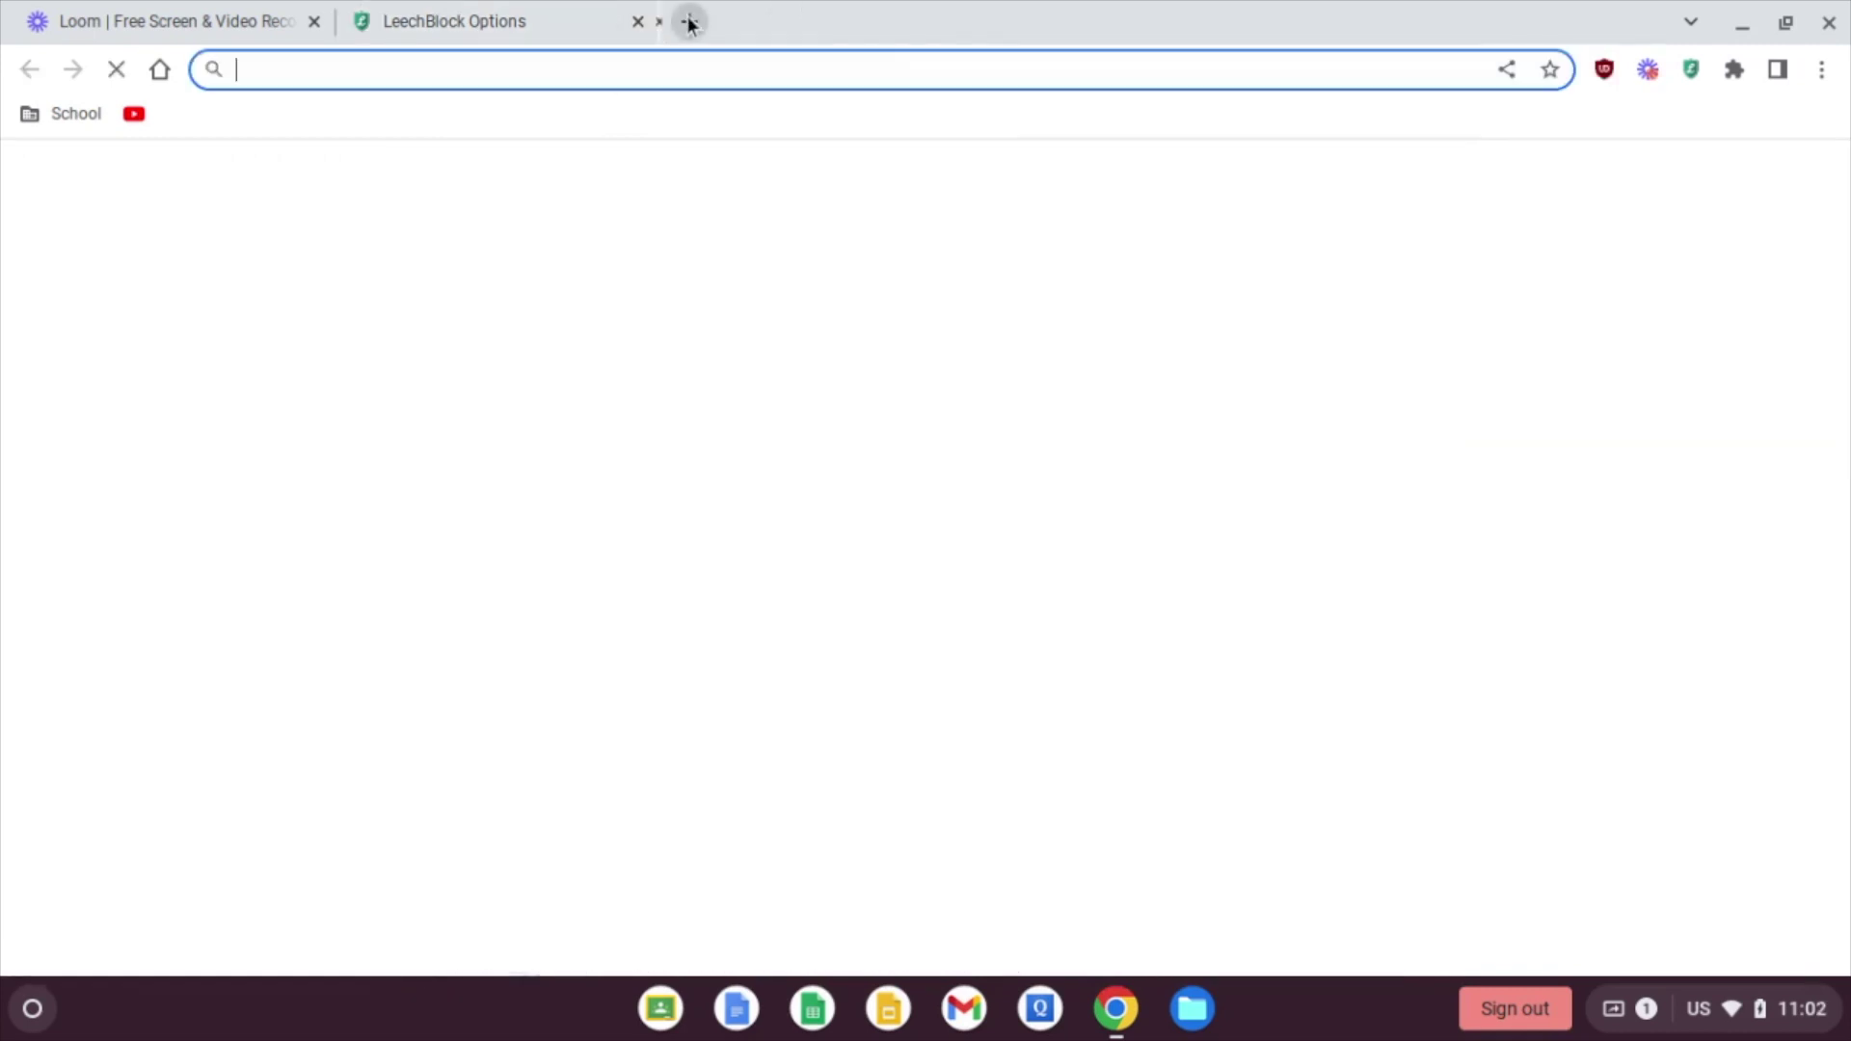
click(141, 122)
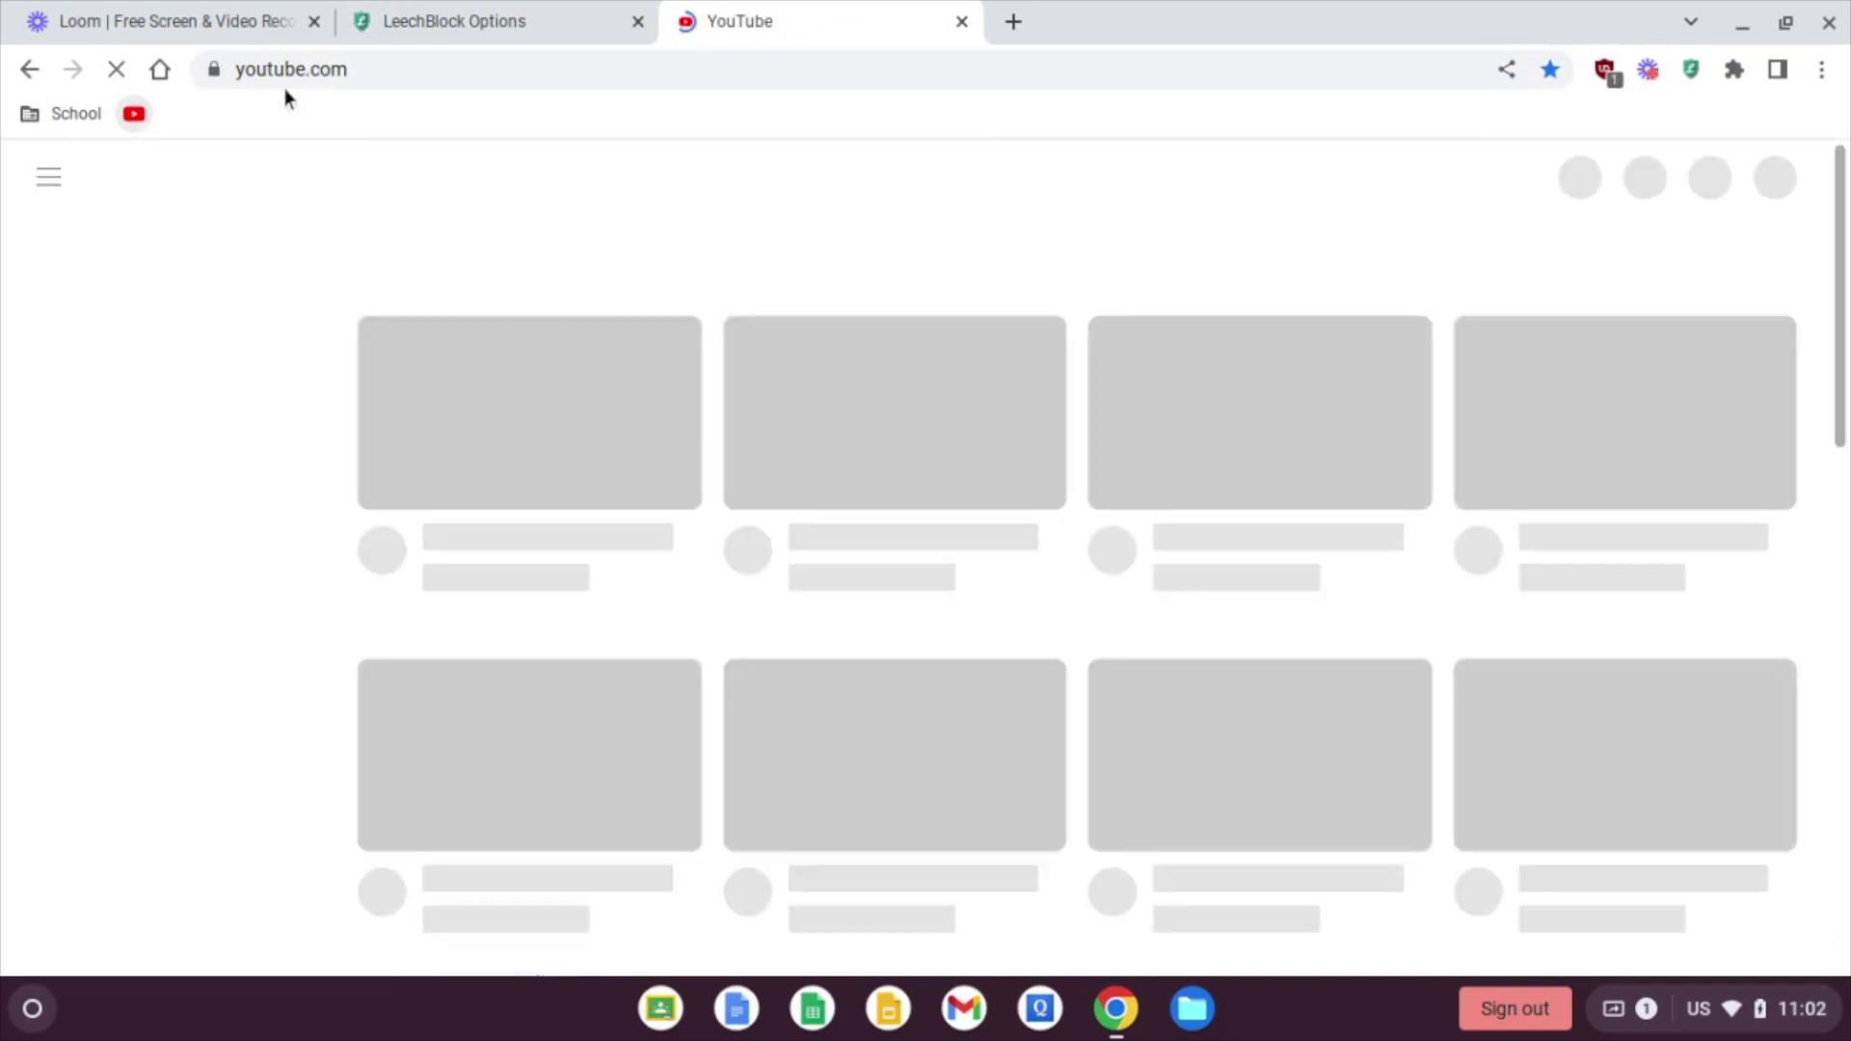
Step: Back in LeechBlock Options, enter *youtube.com as Block Set 1's site to block
click(474, 21)
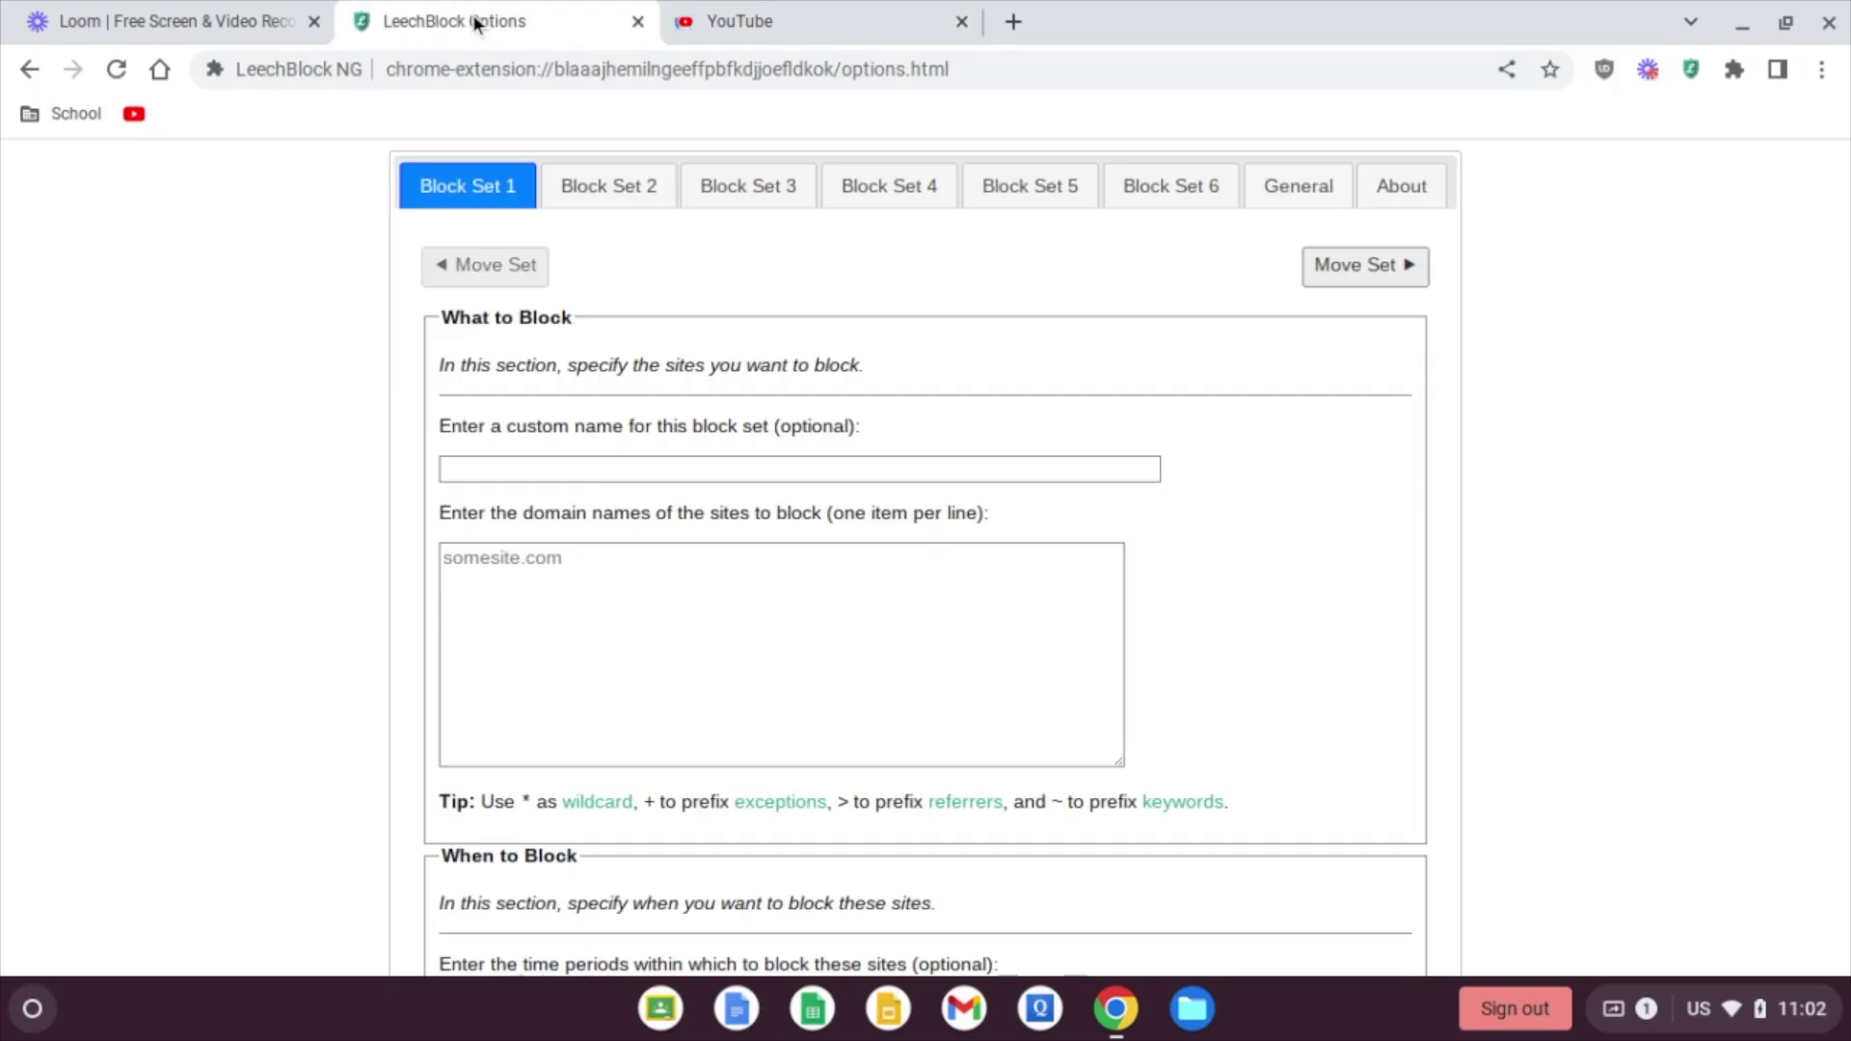
click(518, 591)
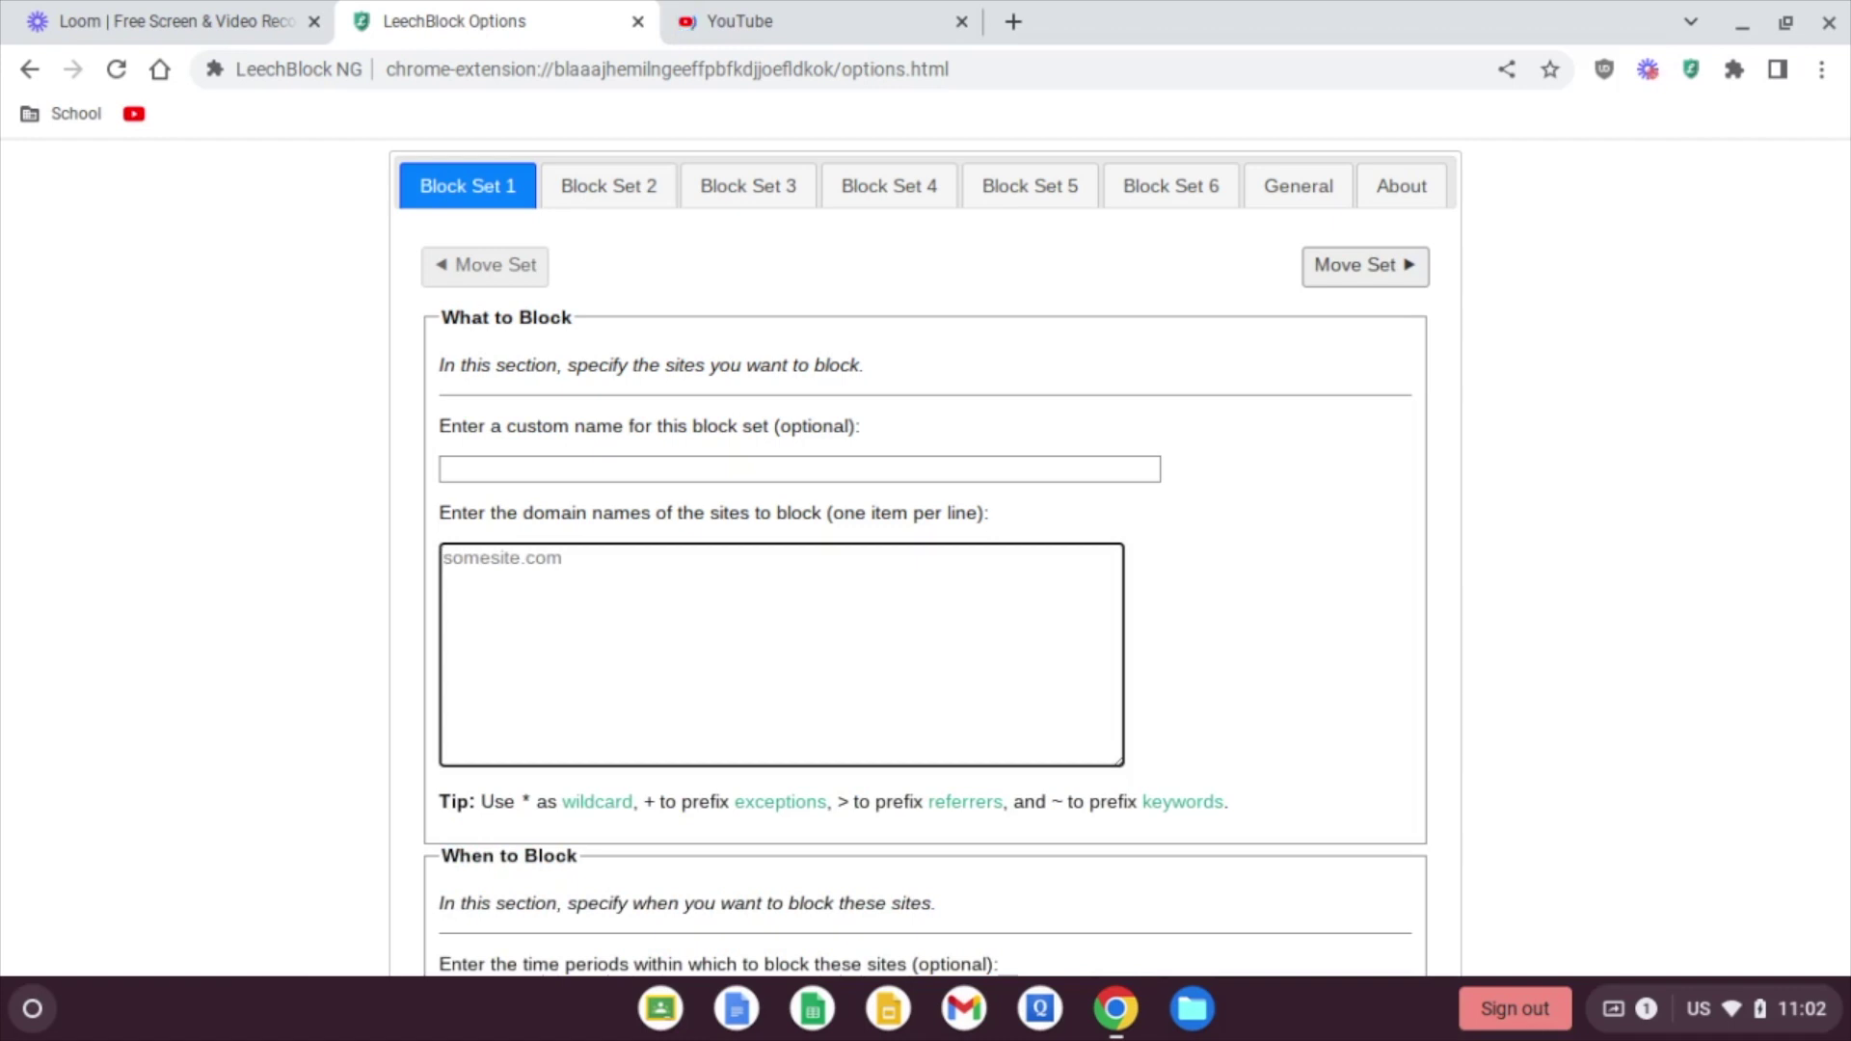
text(*youtube.com)
scroll(1119, 557, down, 3)
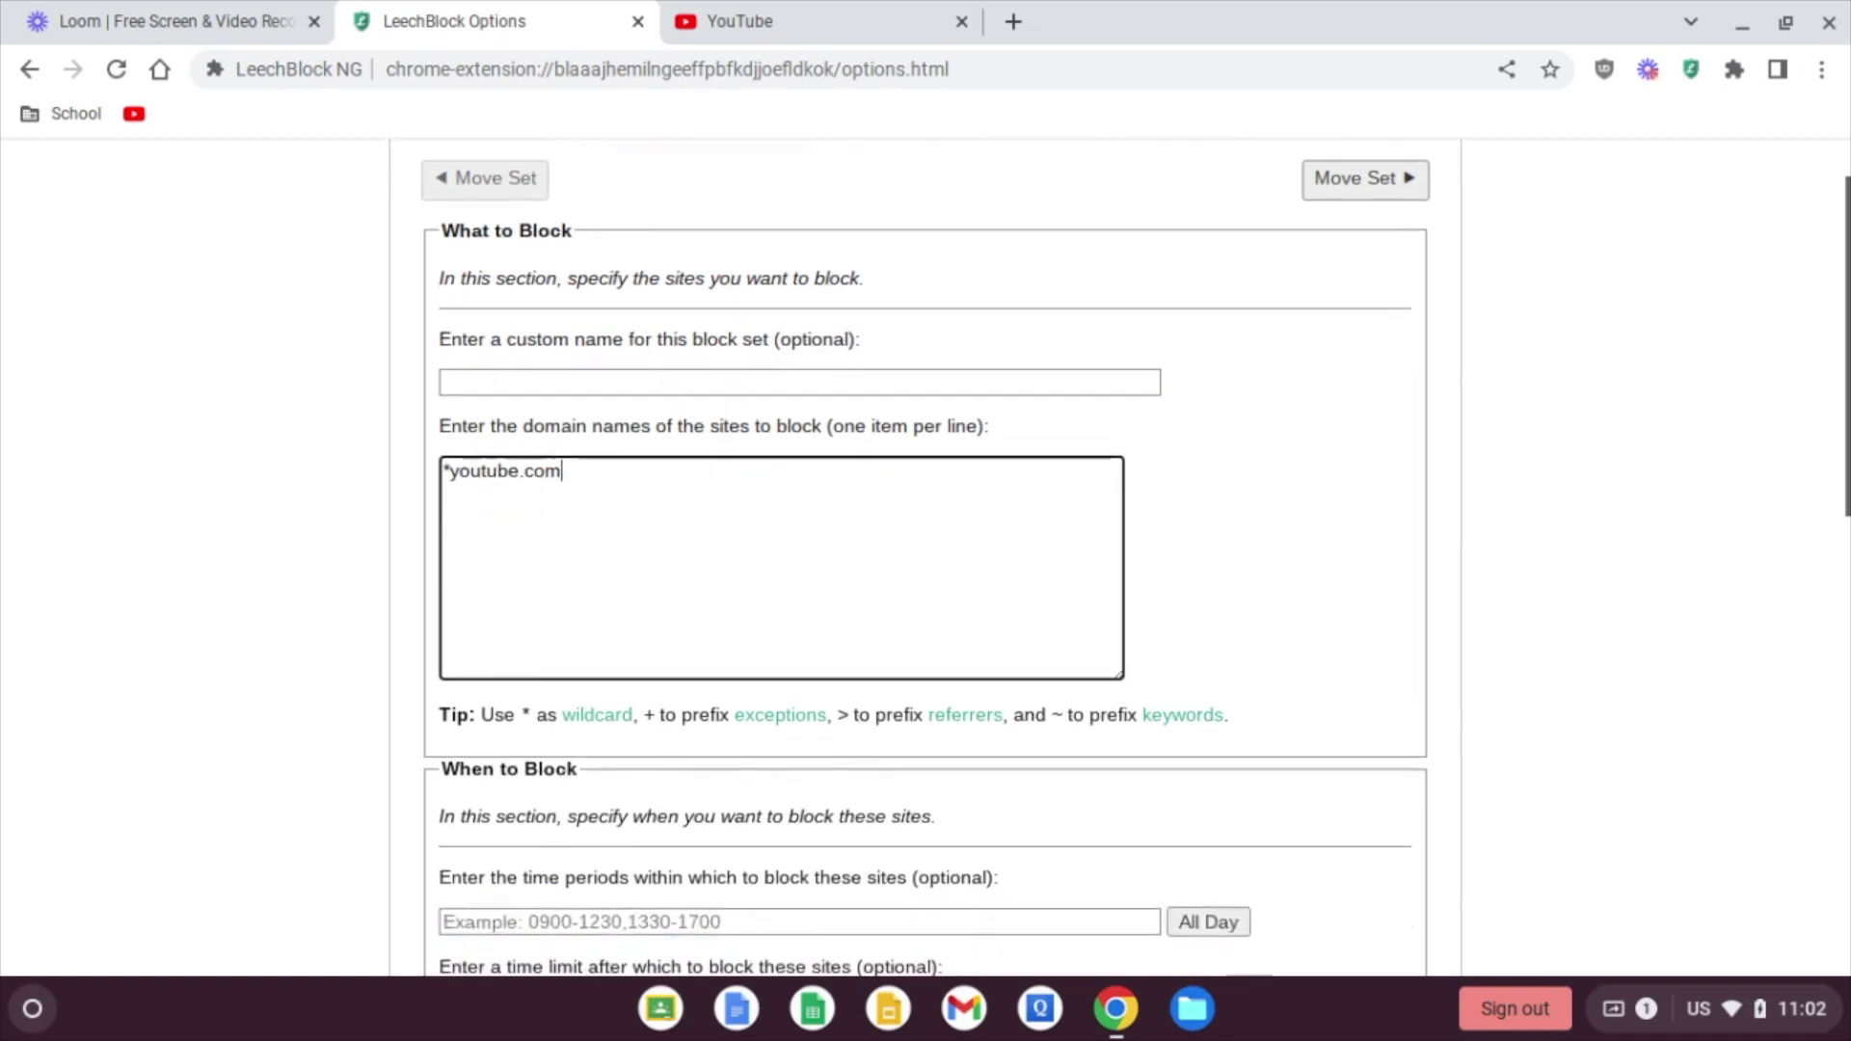
Step: Enter the block time periods 1600-2400,0000-0500 for Block Set 1
scroll(642, 608, down, 1)
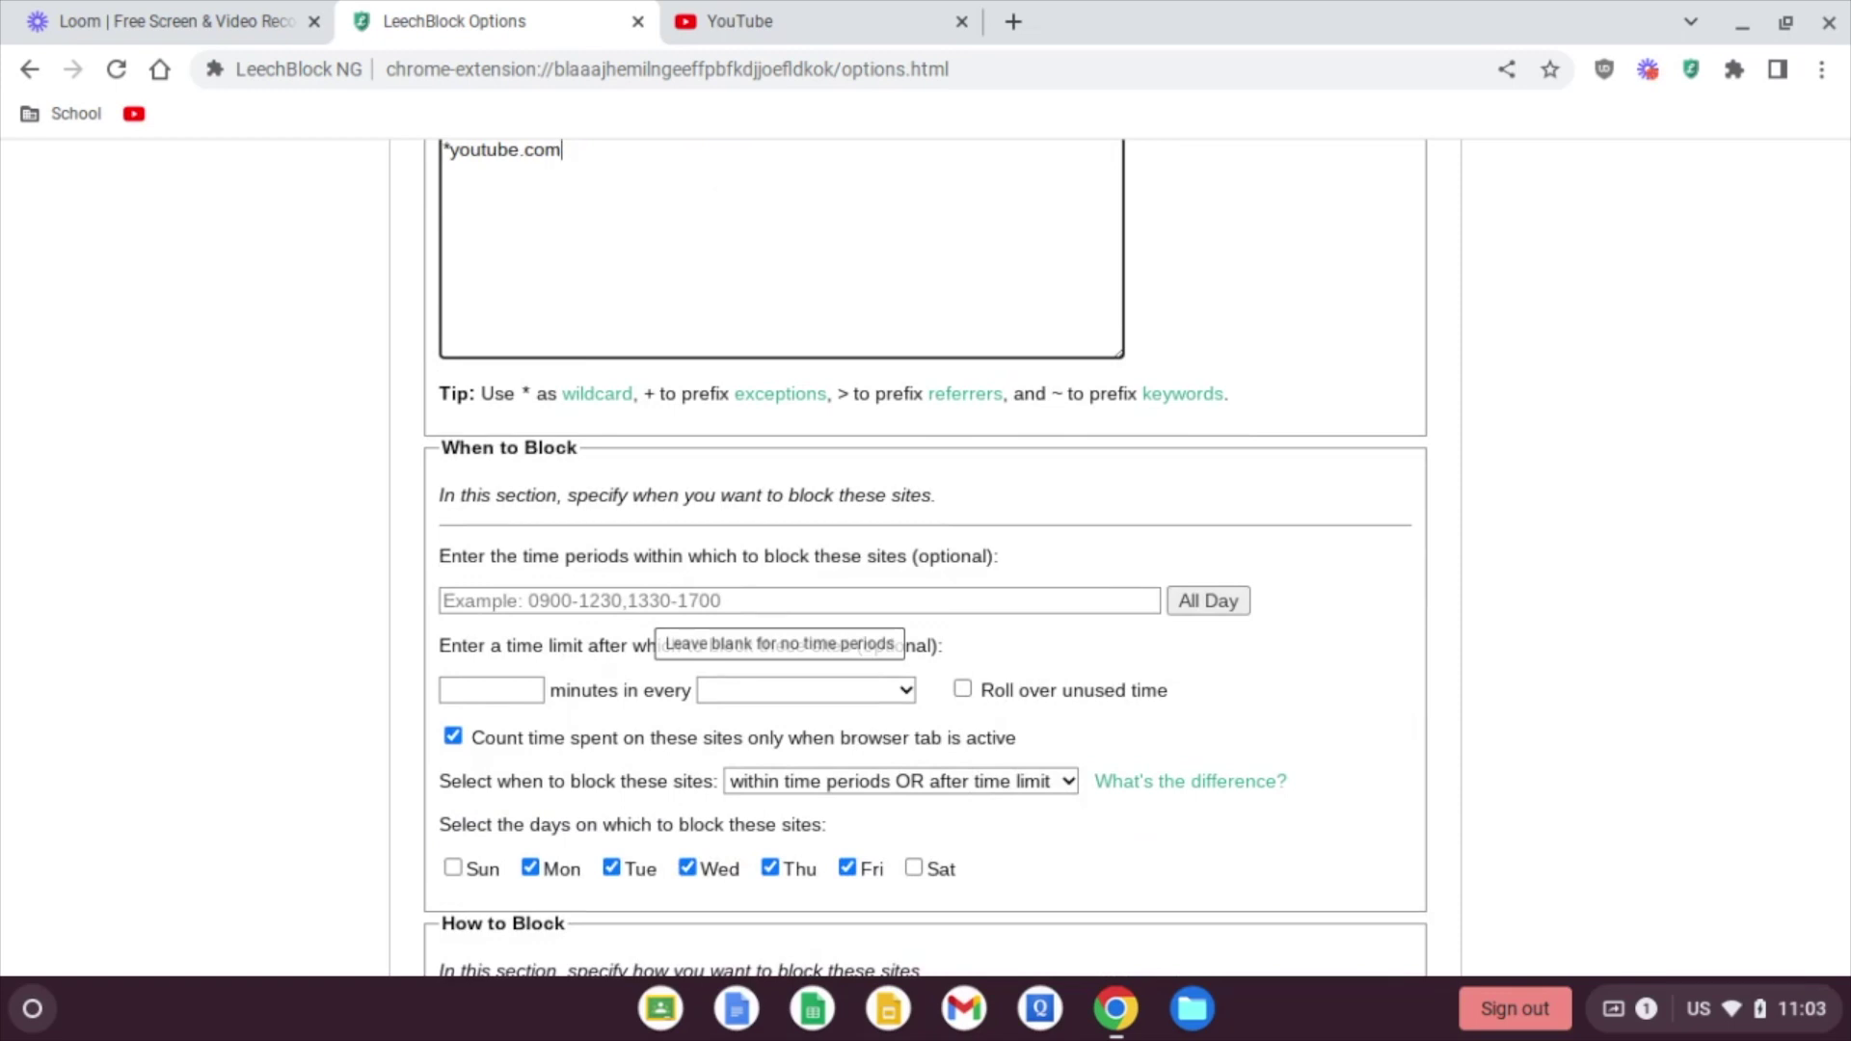
click(575, 604)
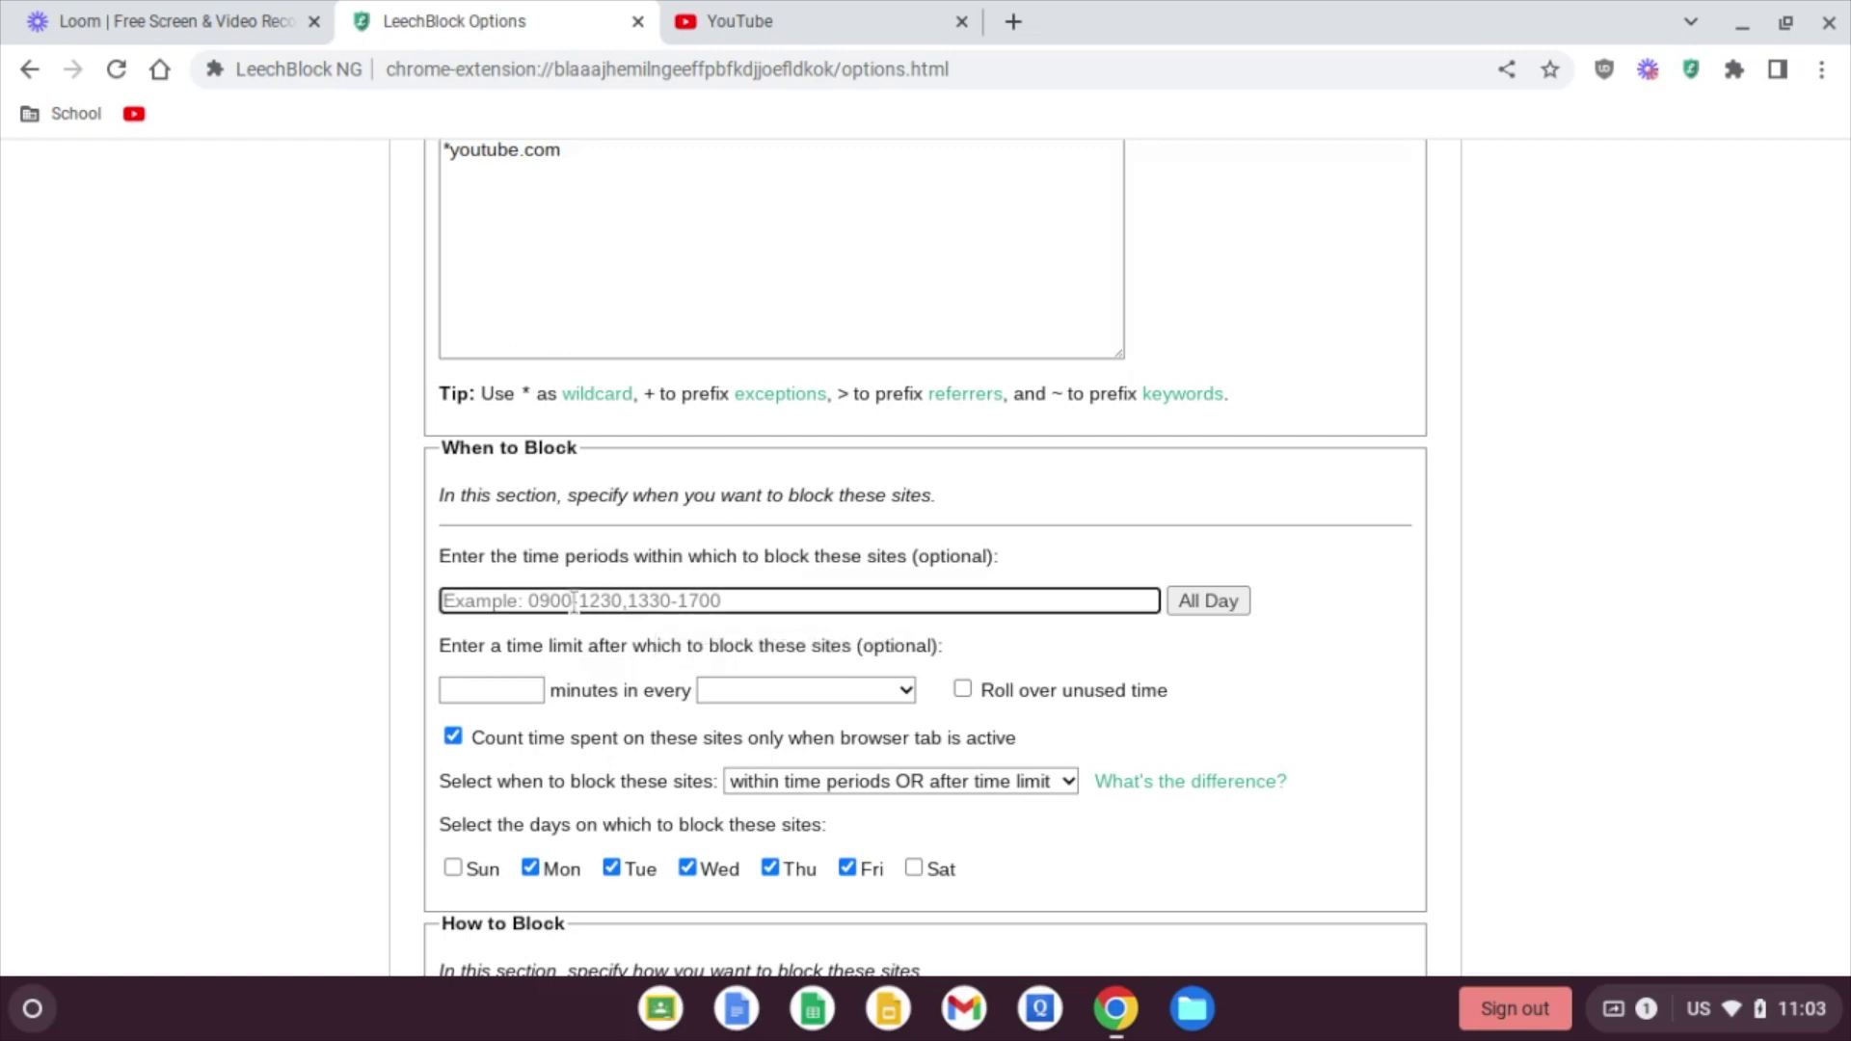
text(1600)
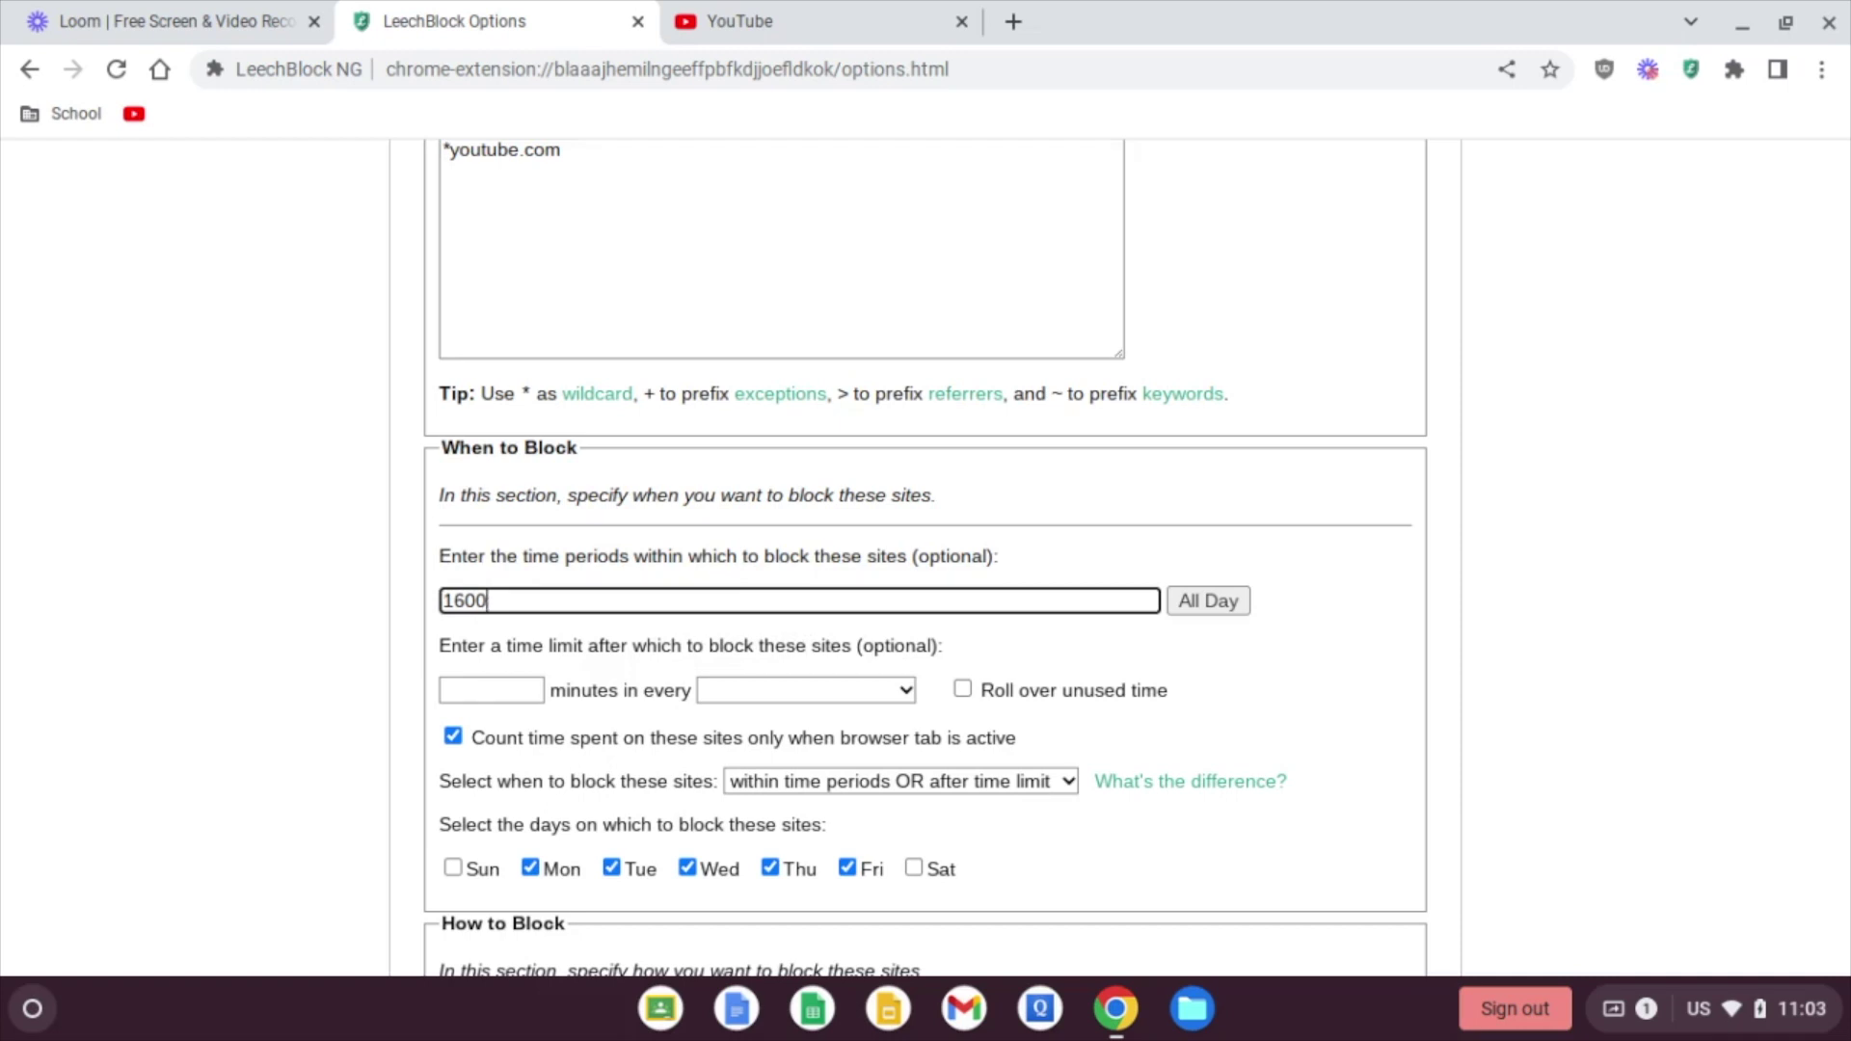
text(-2400,0000-050)
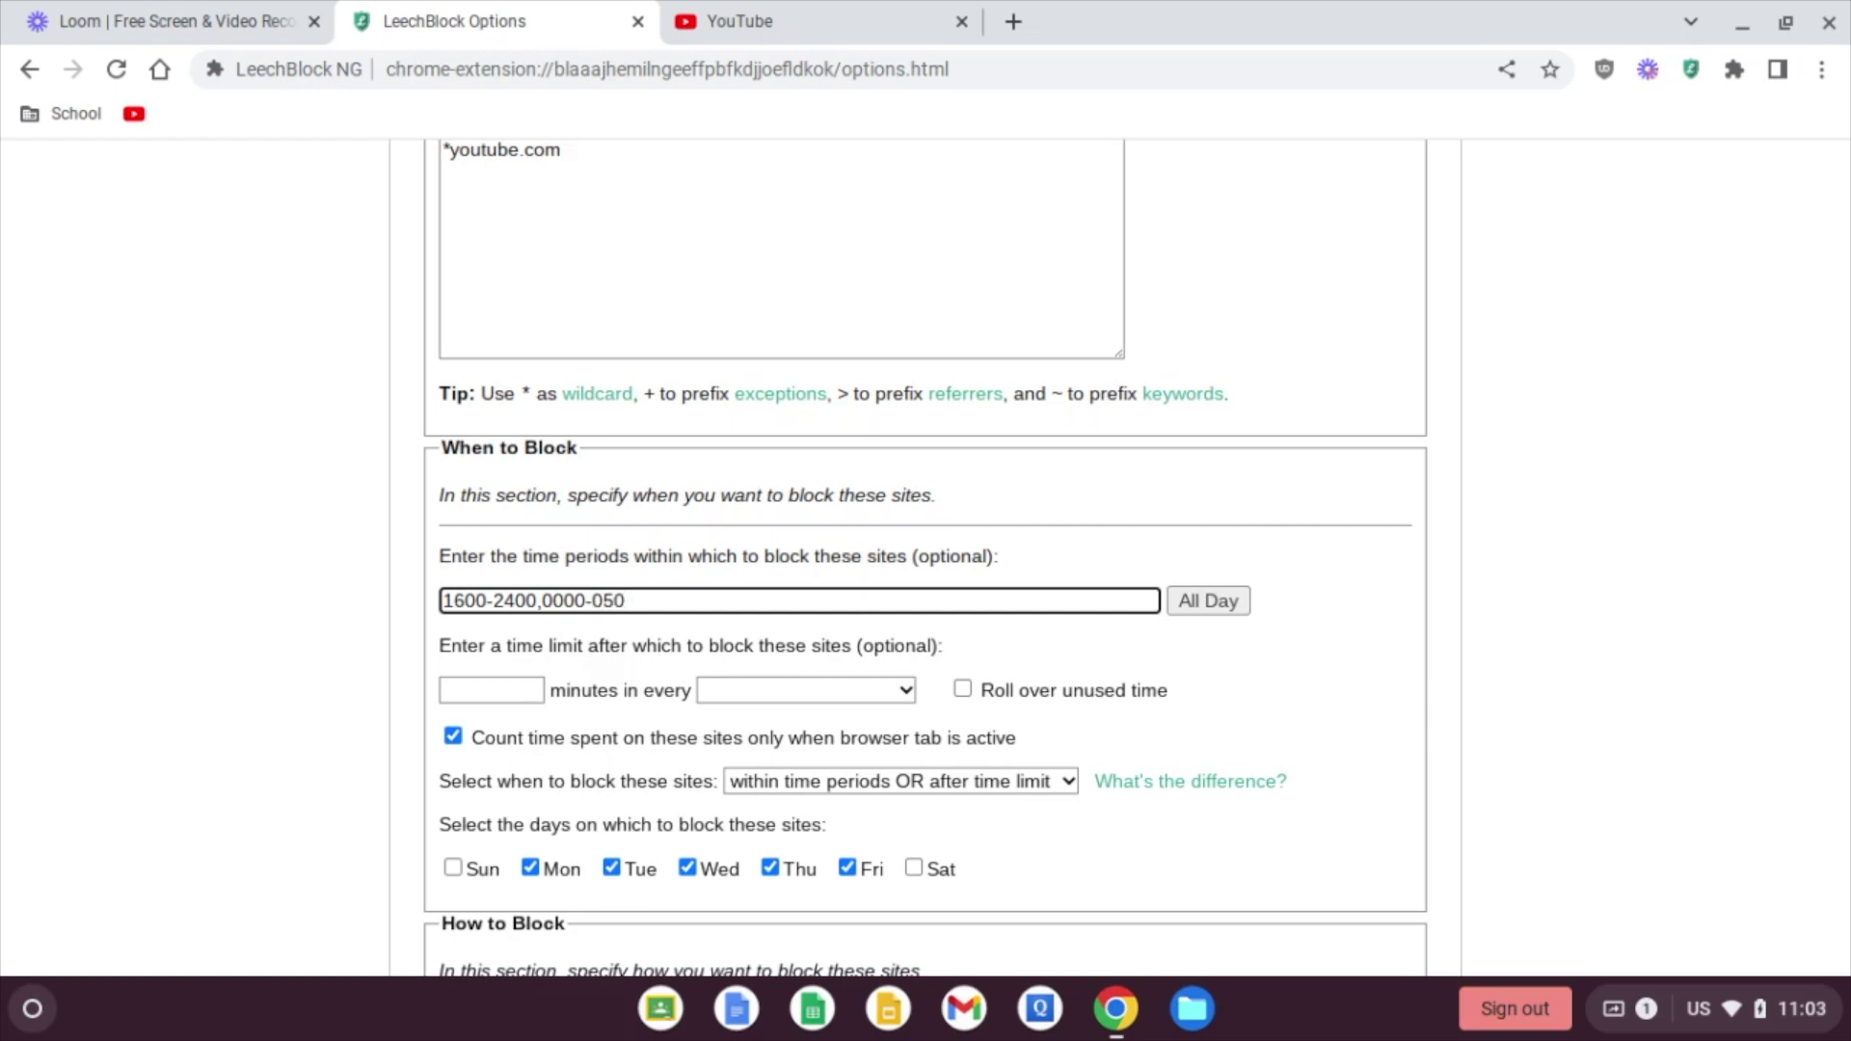
text(0)
Step: Tick Sunday and untick Friday so Block Set 1 blocks Sunday through Thursday
click(861, 691)
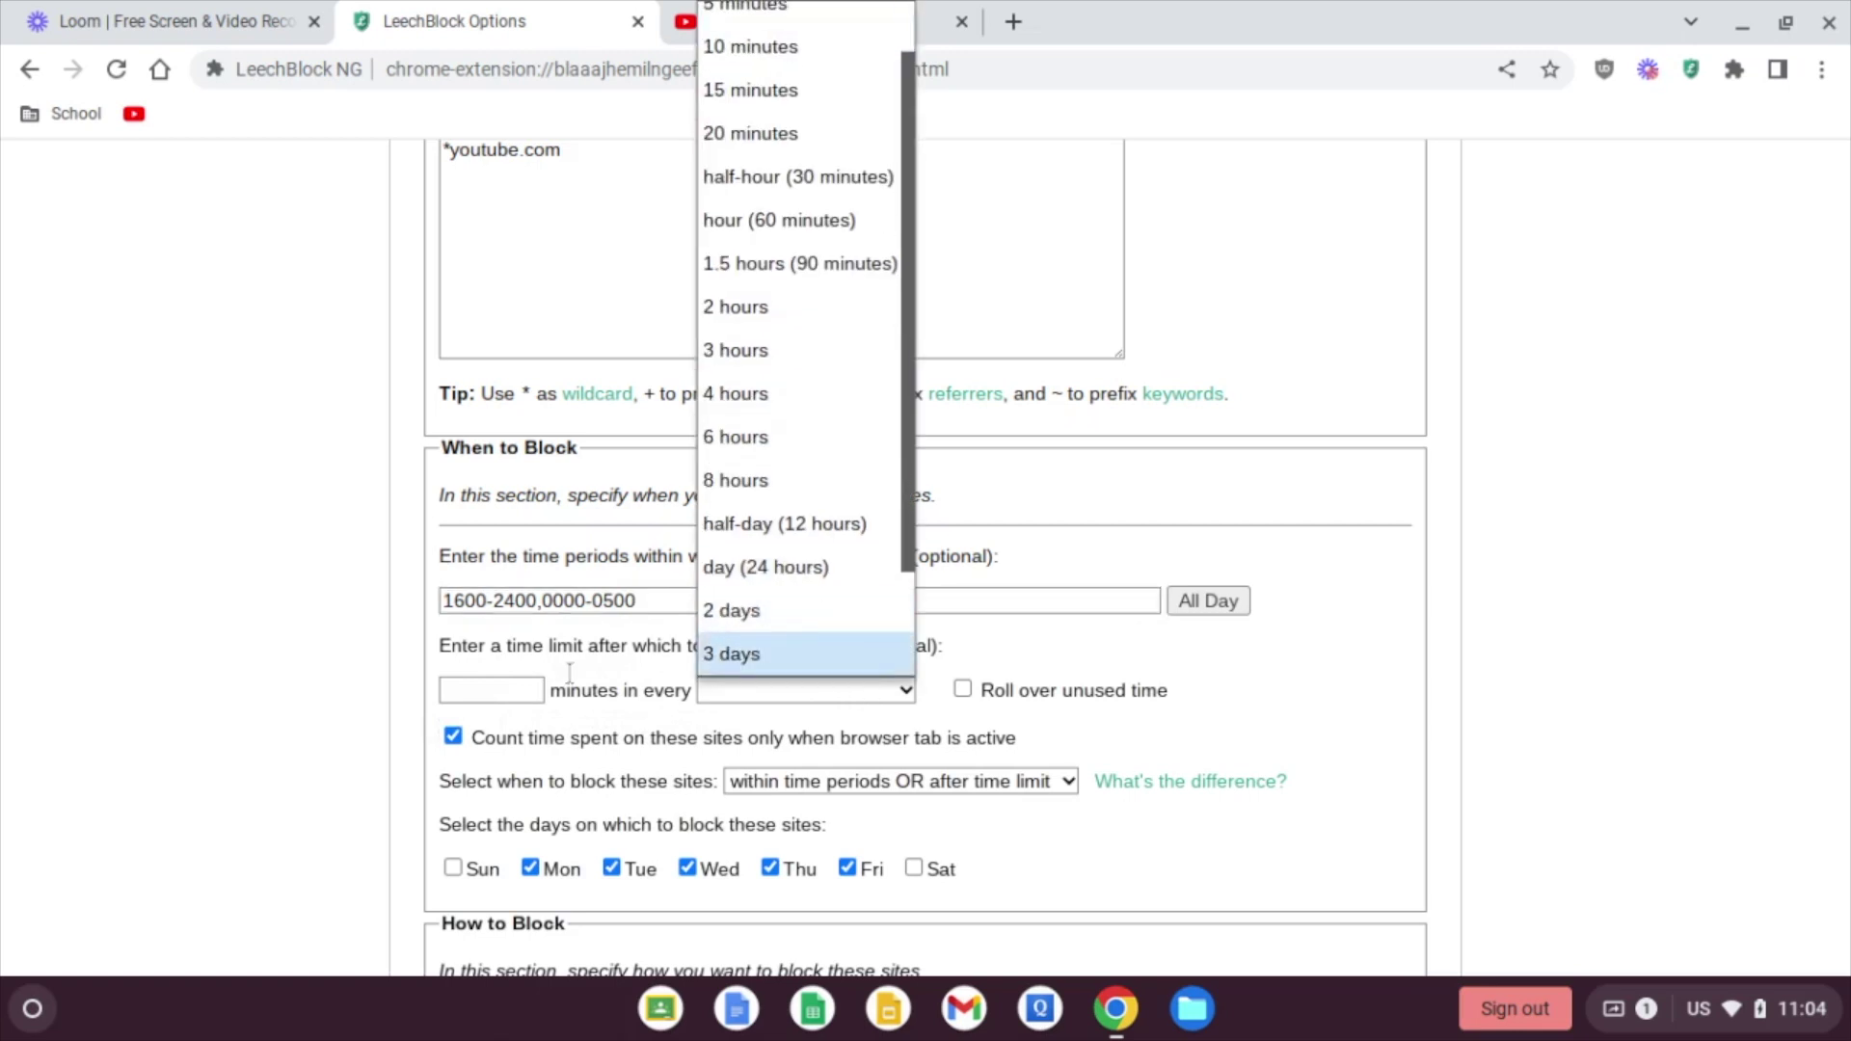
click(352, 637)
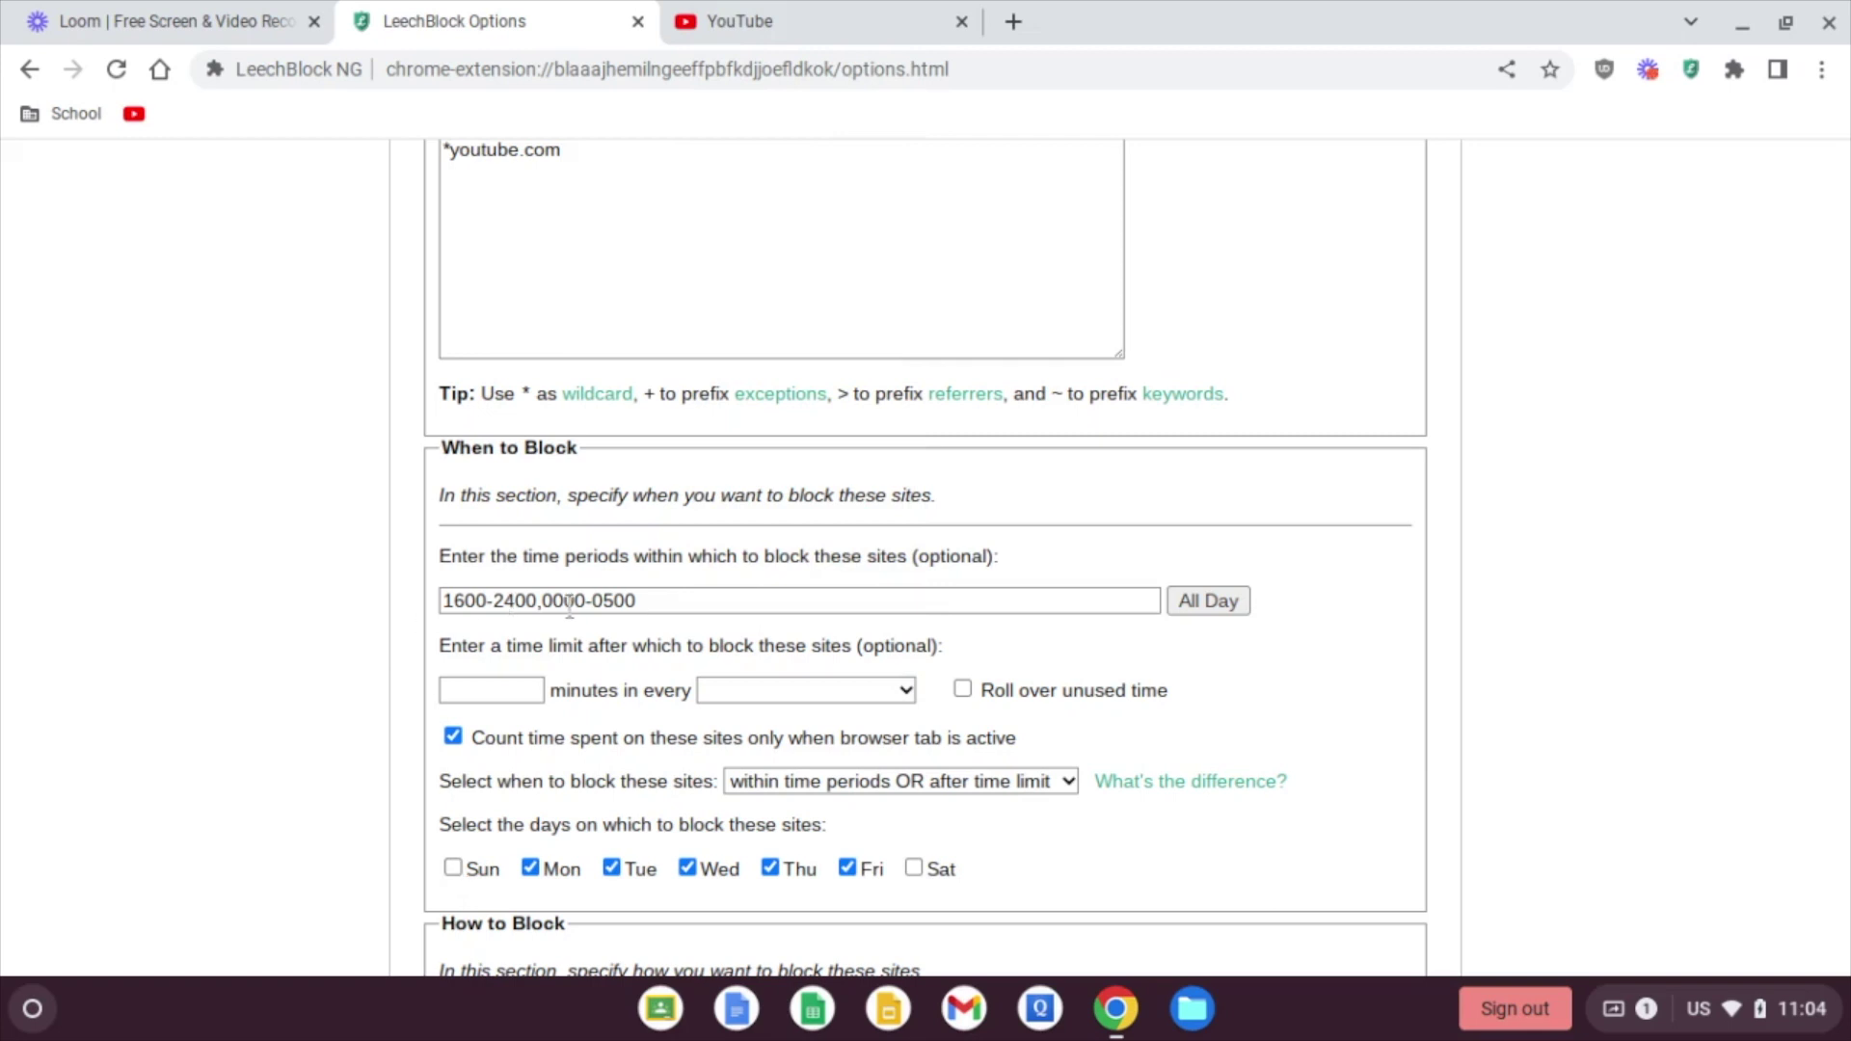
click(453, 867)
click(848, 868)
scroll(353, 692, up, 3)
scroll(926, 559, up, 2)
scroll(926, 559, down, 10)
scroll(926, 560, down, 1)
scroll(926, 559, down, 2)
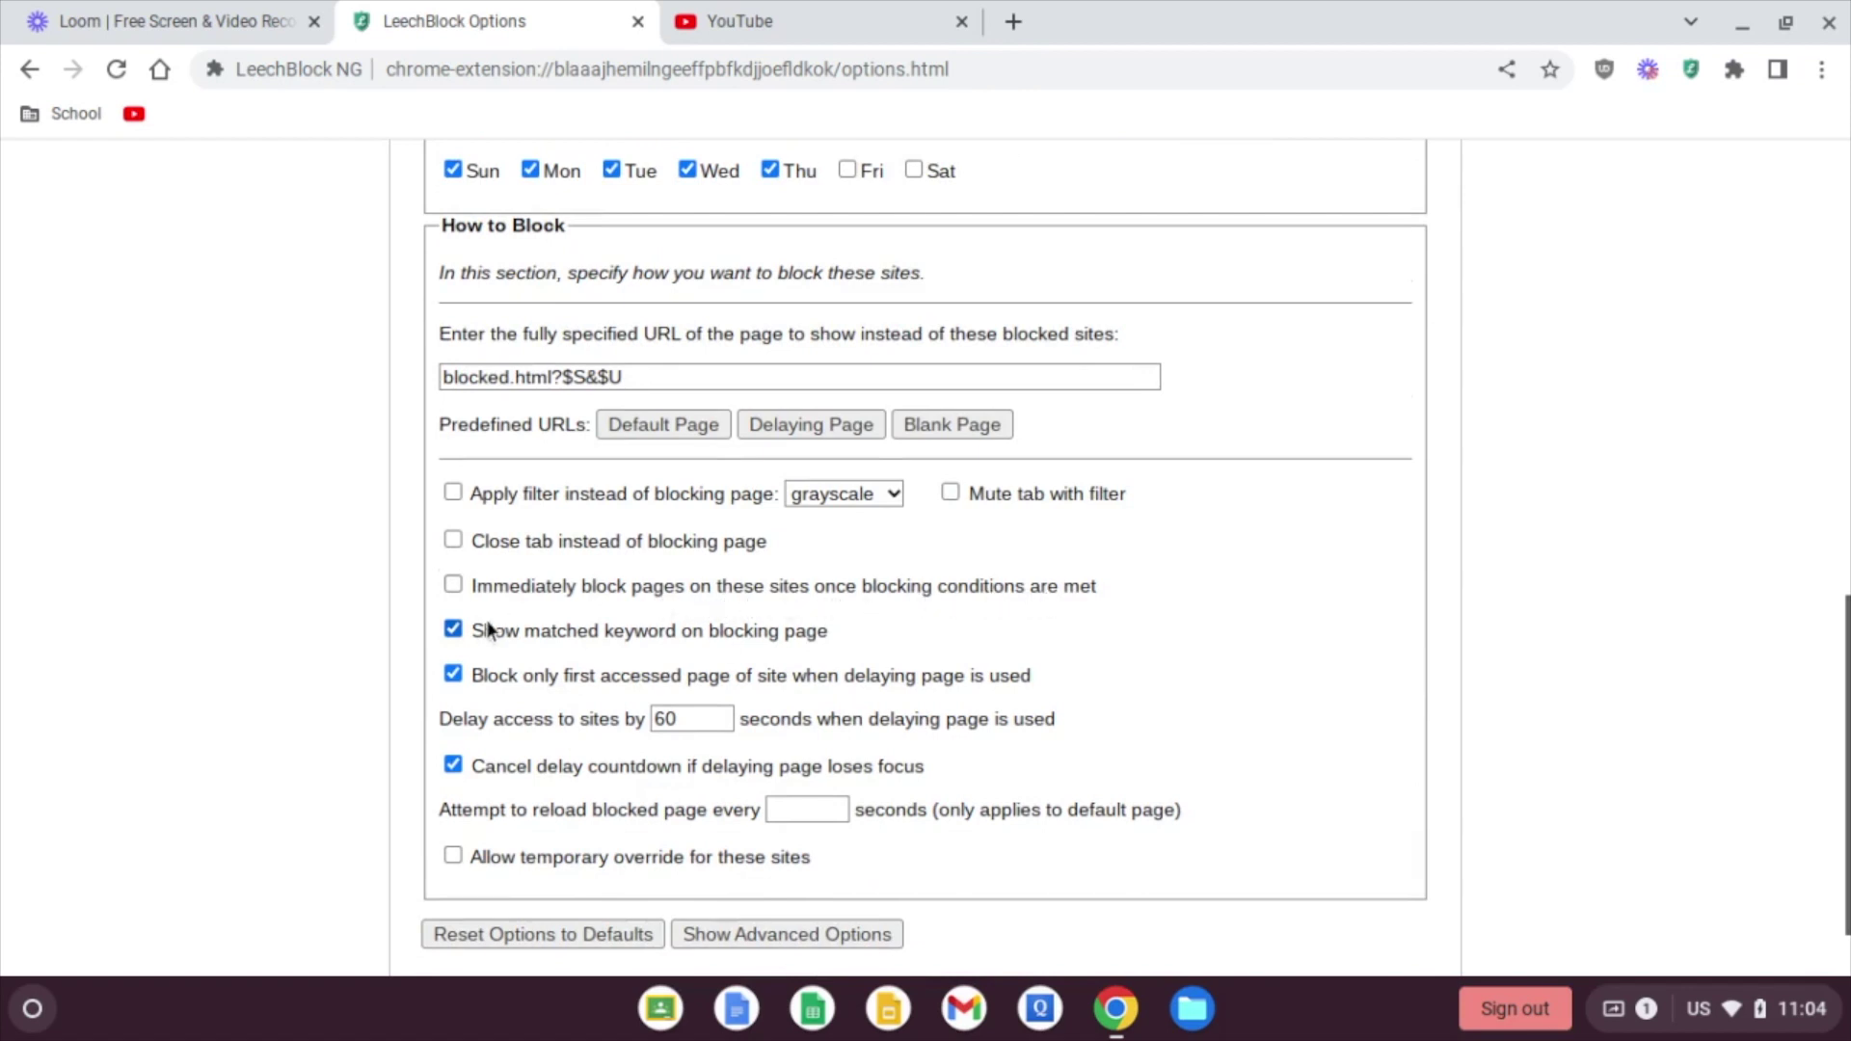
Step: On the YouTube tab, block the site's notification permission request
click(853, 26)
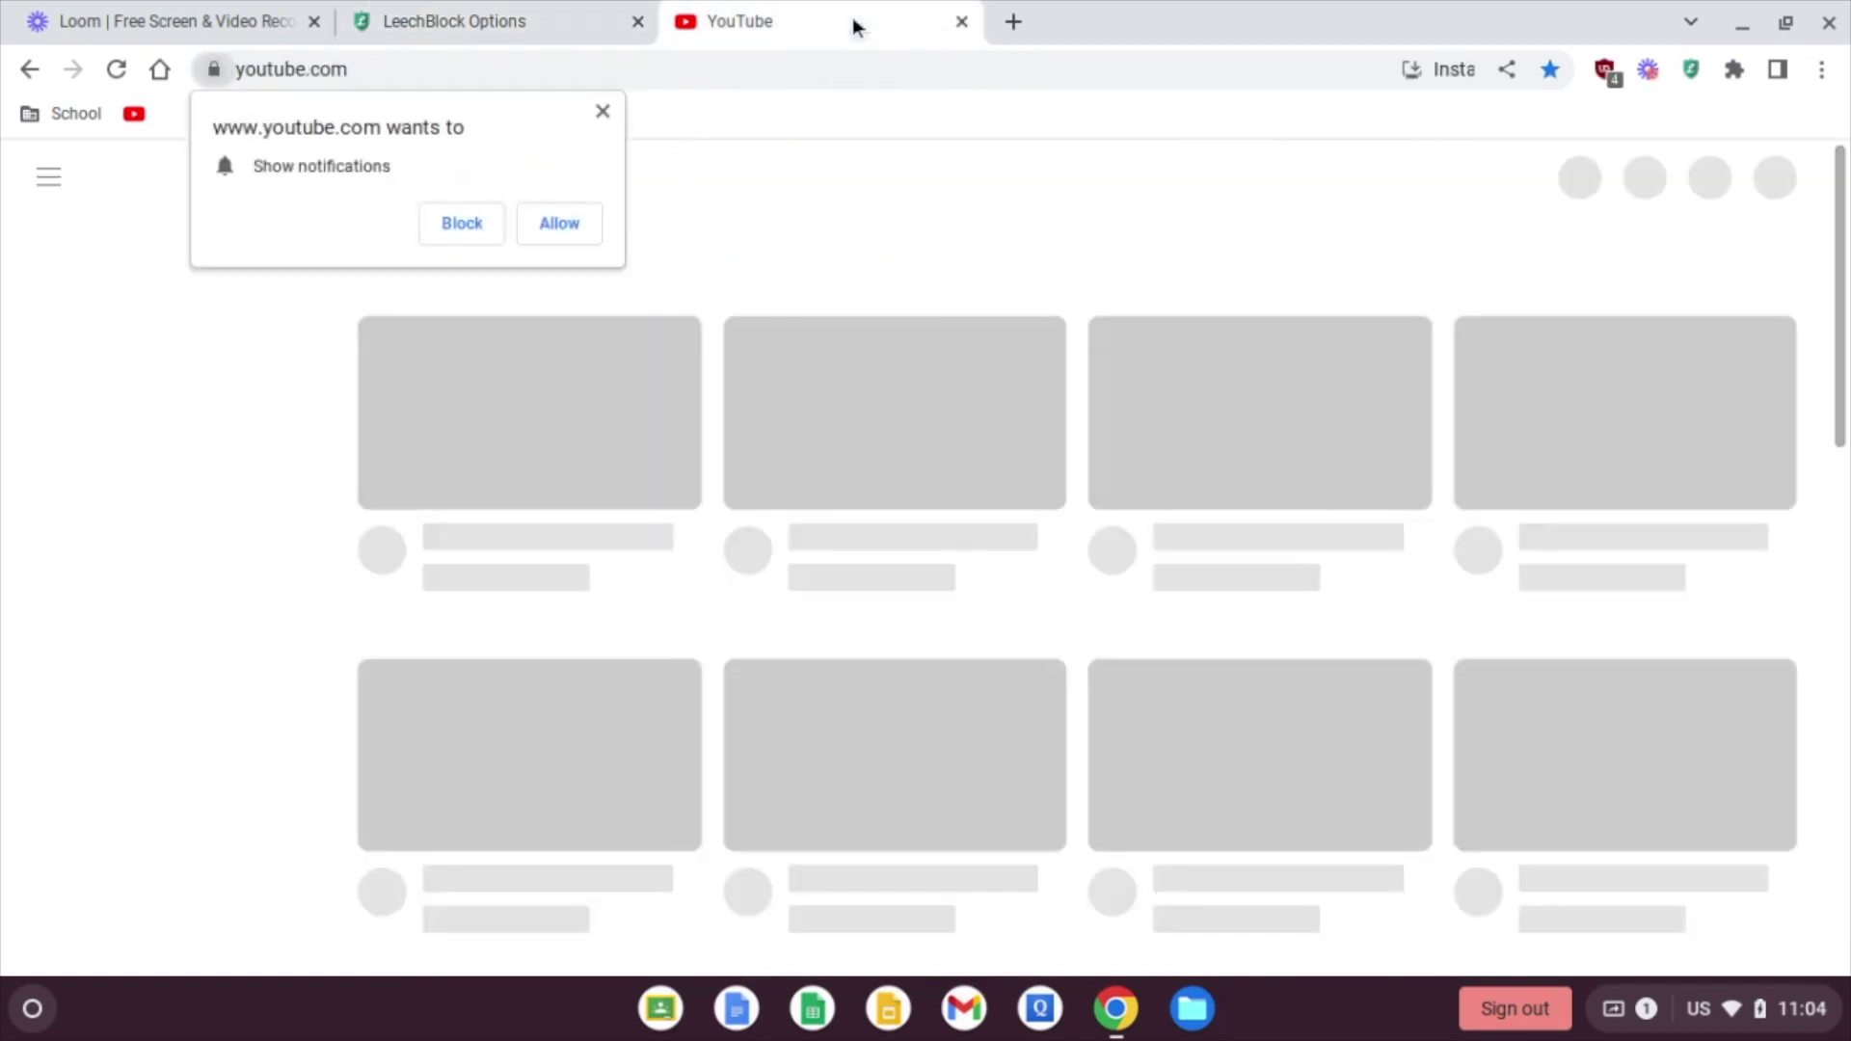
click(471, 224)
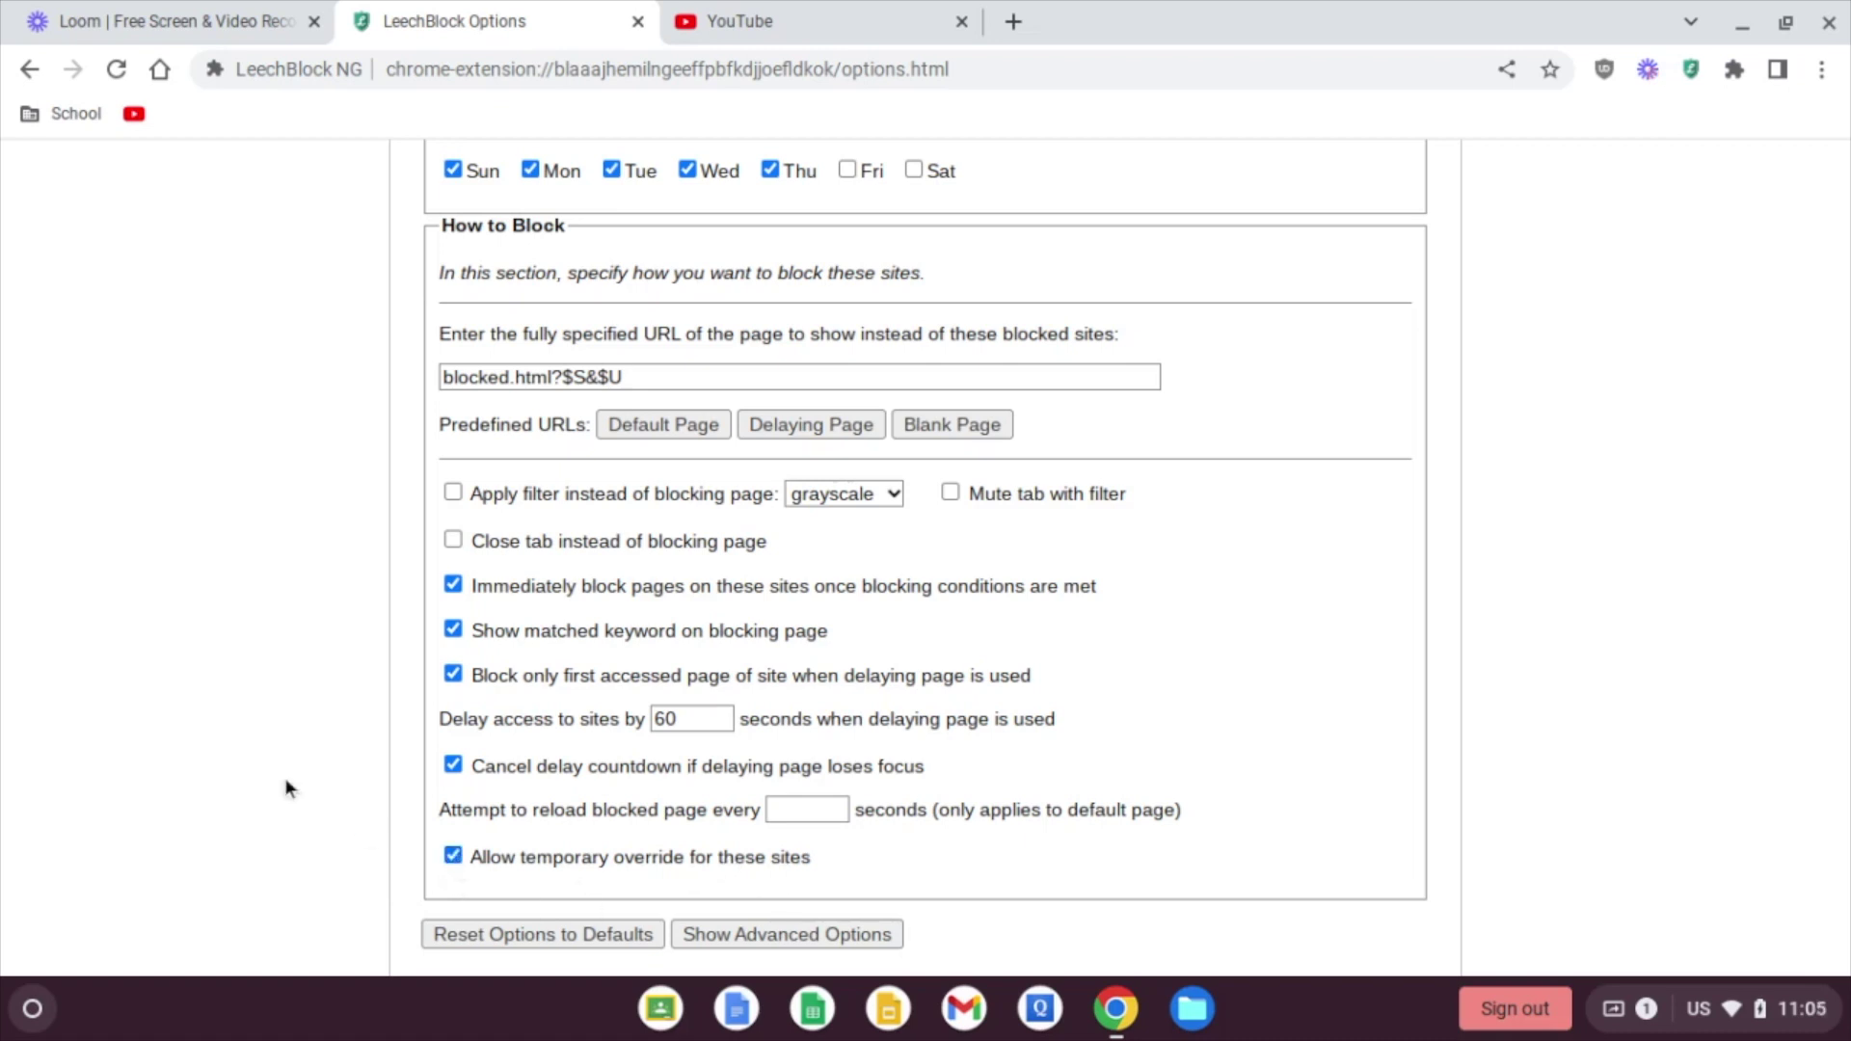
Step: Scroll through Block Set 1's How to Block settings
scroll(285, 766, up, 1)
scroll(285, 767, down, 2)
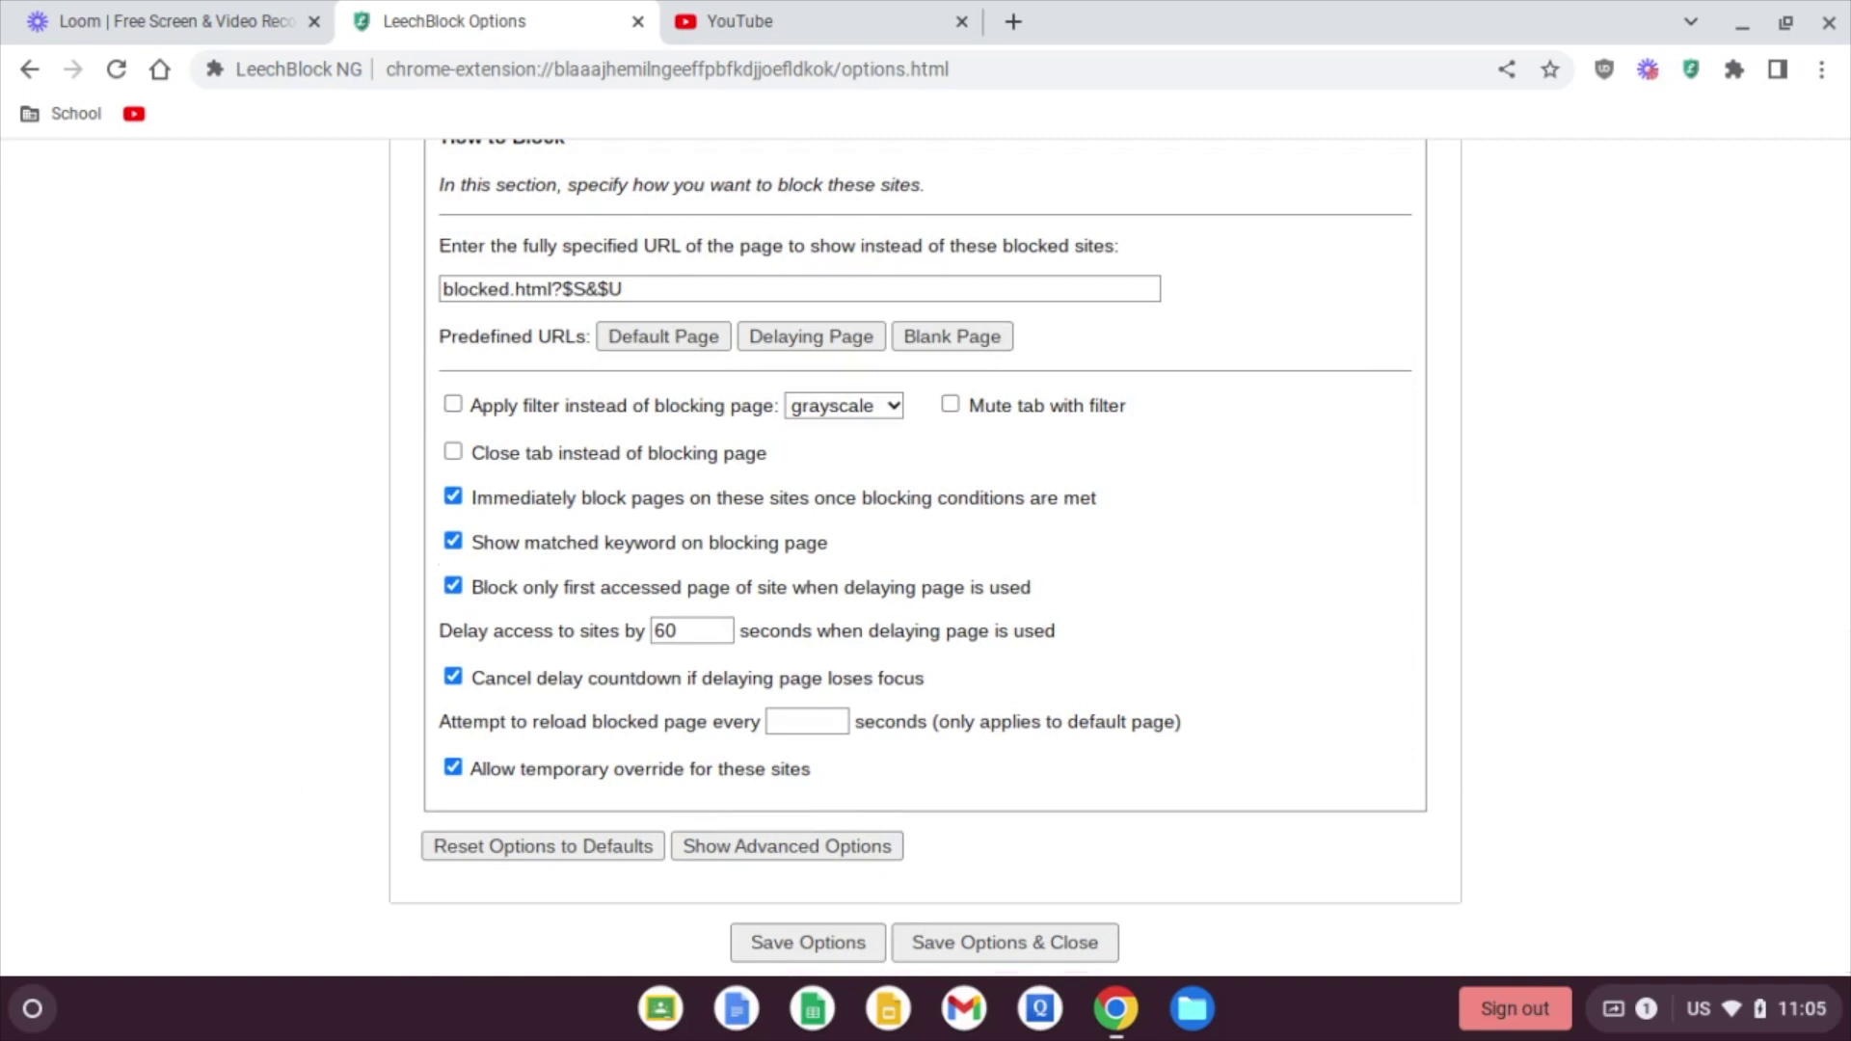
scroll(925, 559, down, 1)
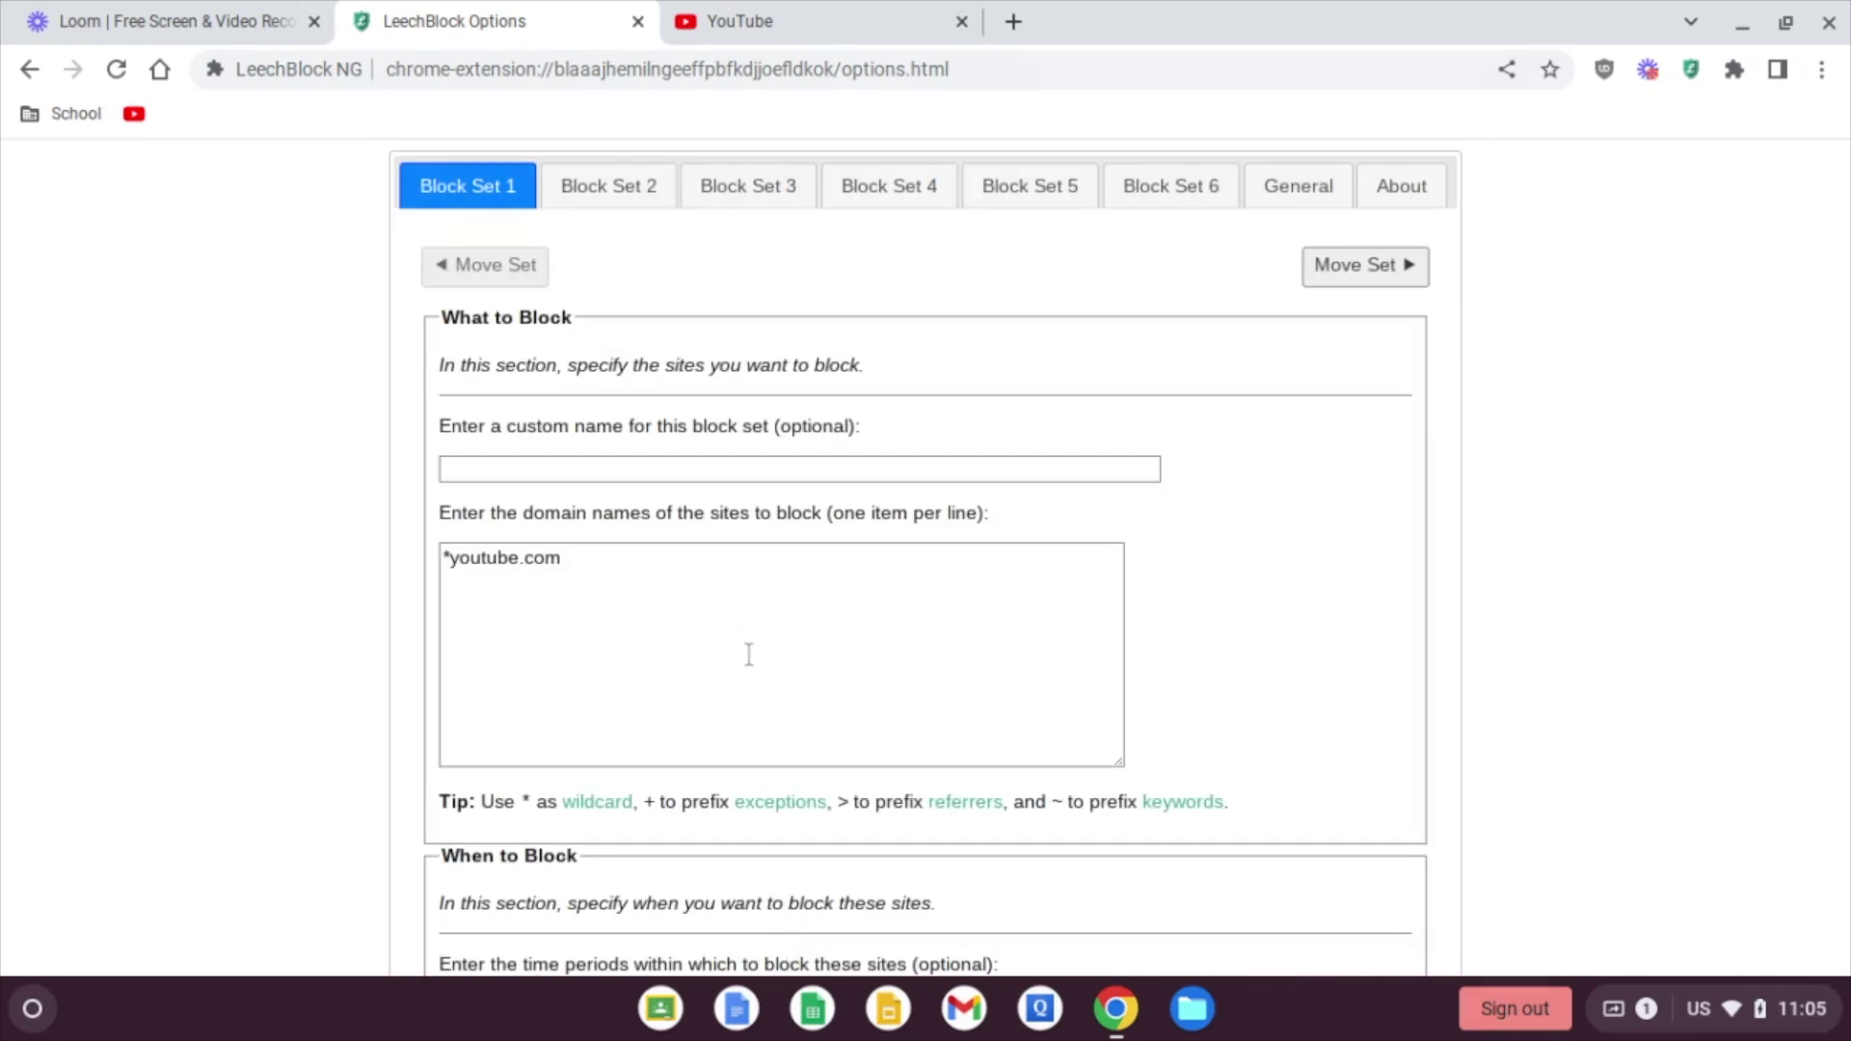
Step: Change YouTube's second block period from 1600-2400 to 1100-2400, giving 0000-0500,1100-2400
scroll(335, 653, down, 4)
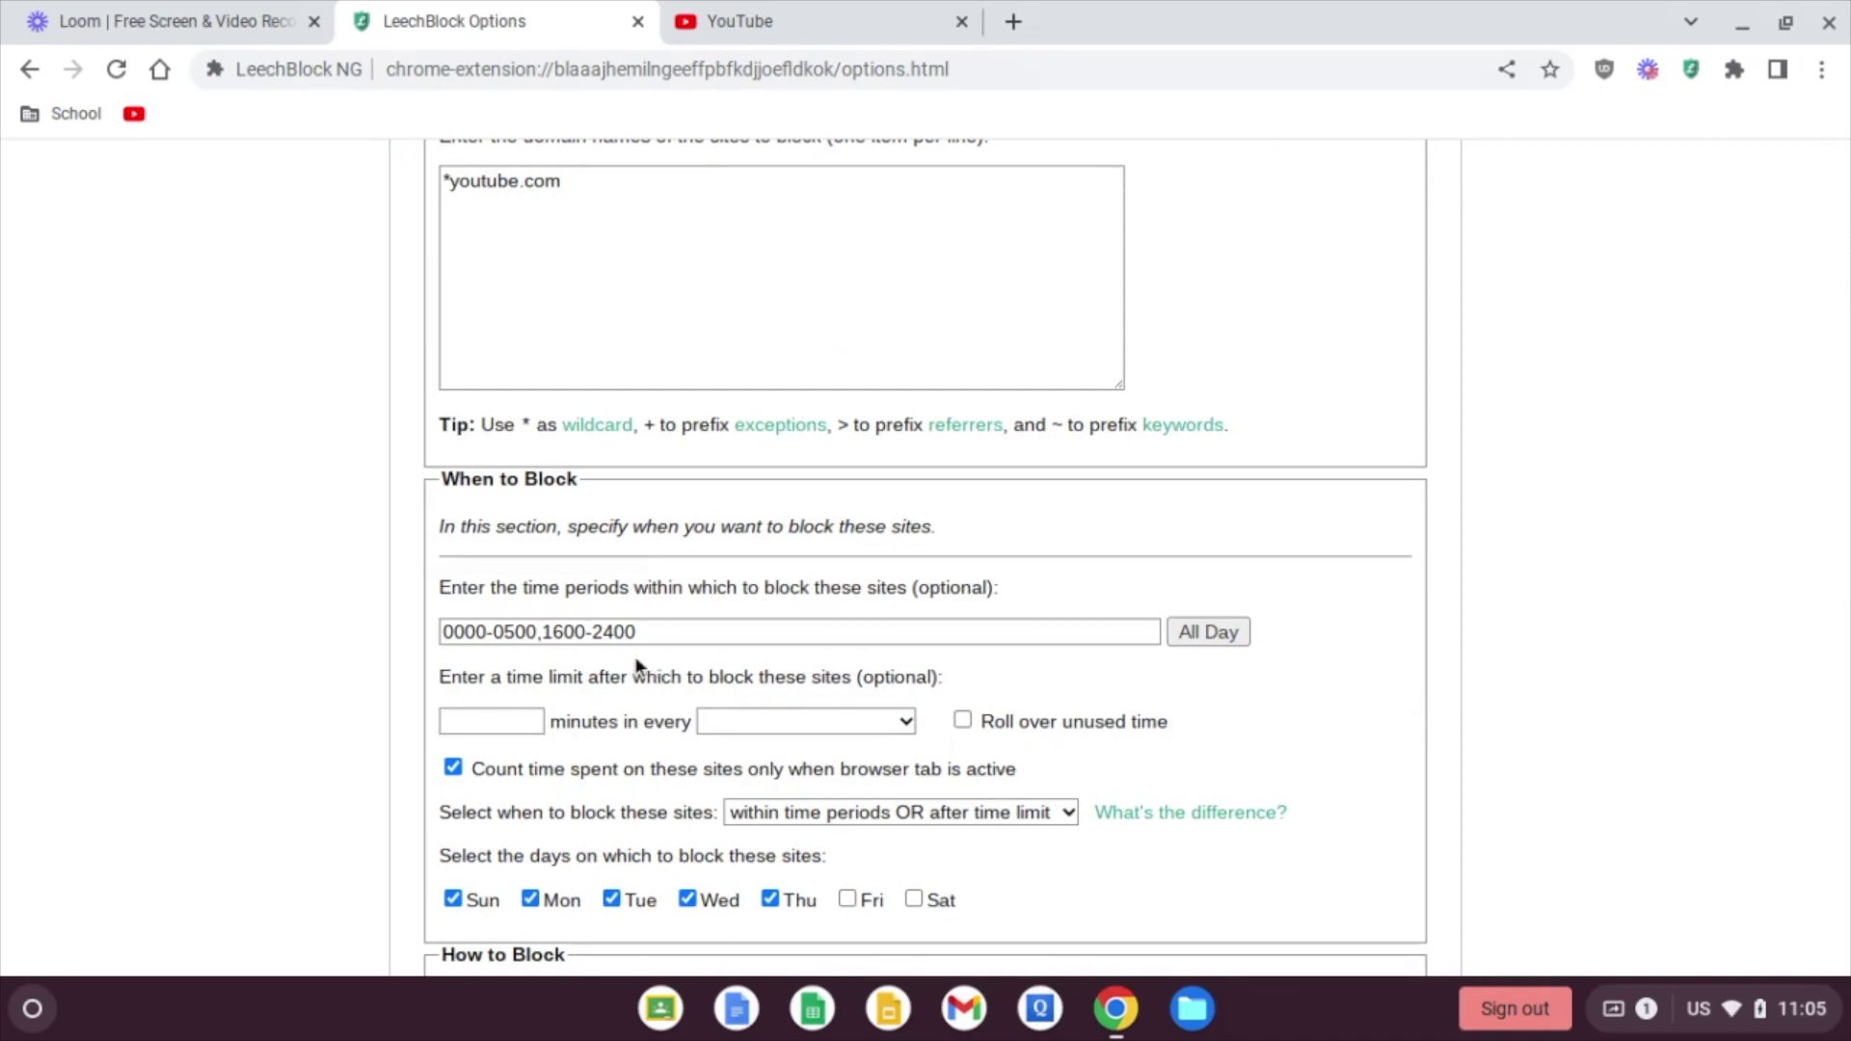
click(564, 636)
key(BackSpace)
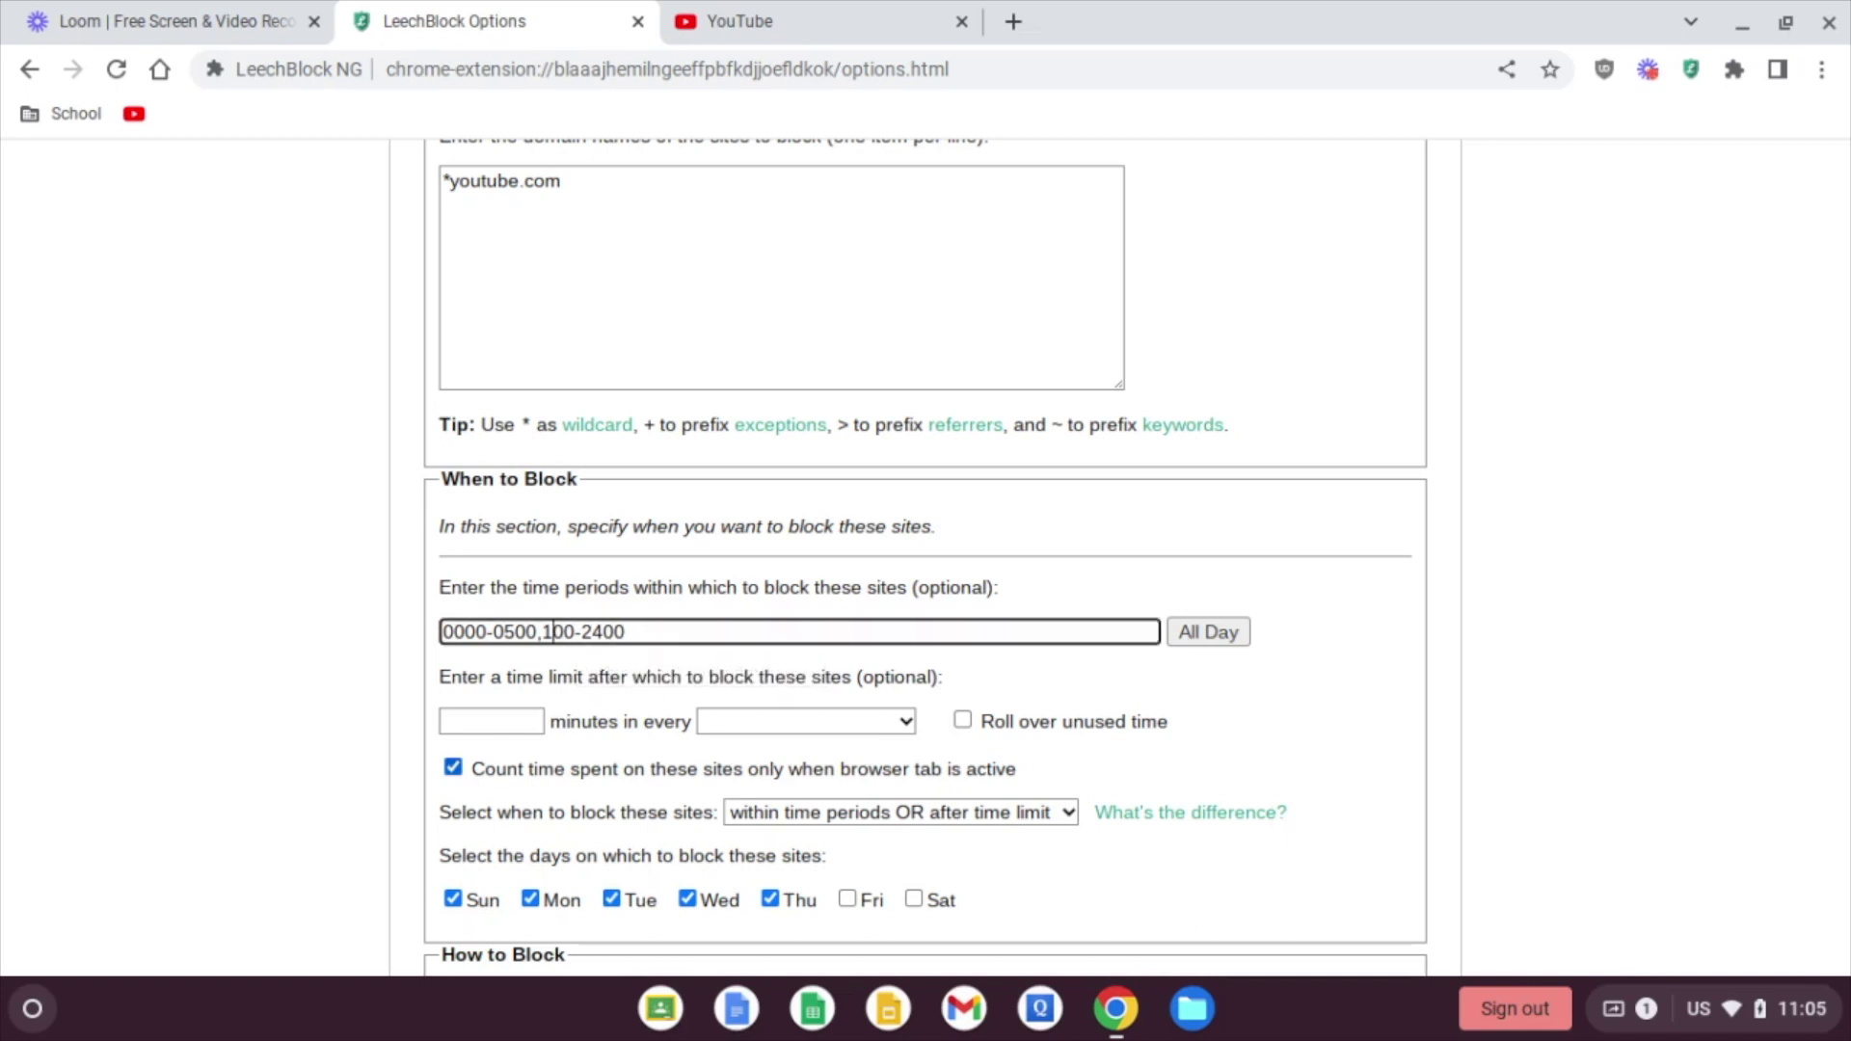
text(1)
Step: Save Block Set 1 and confirm the YouTube tab now shows the Site Blocked page
scroll(385, 662, up, 1)
scroll(385, 656, up, 1)
scroll(384, 652, down, 8)
scroll(675, 651, down, 1)
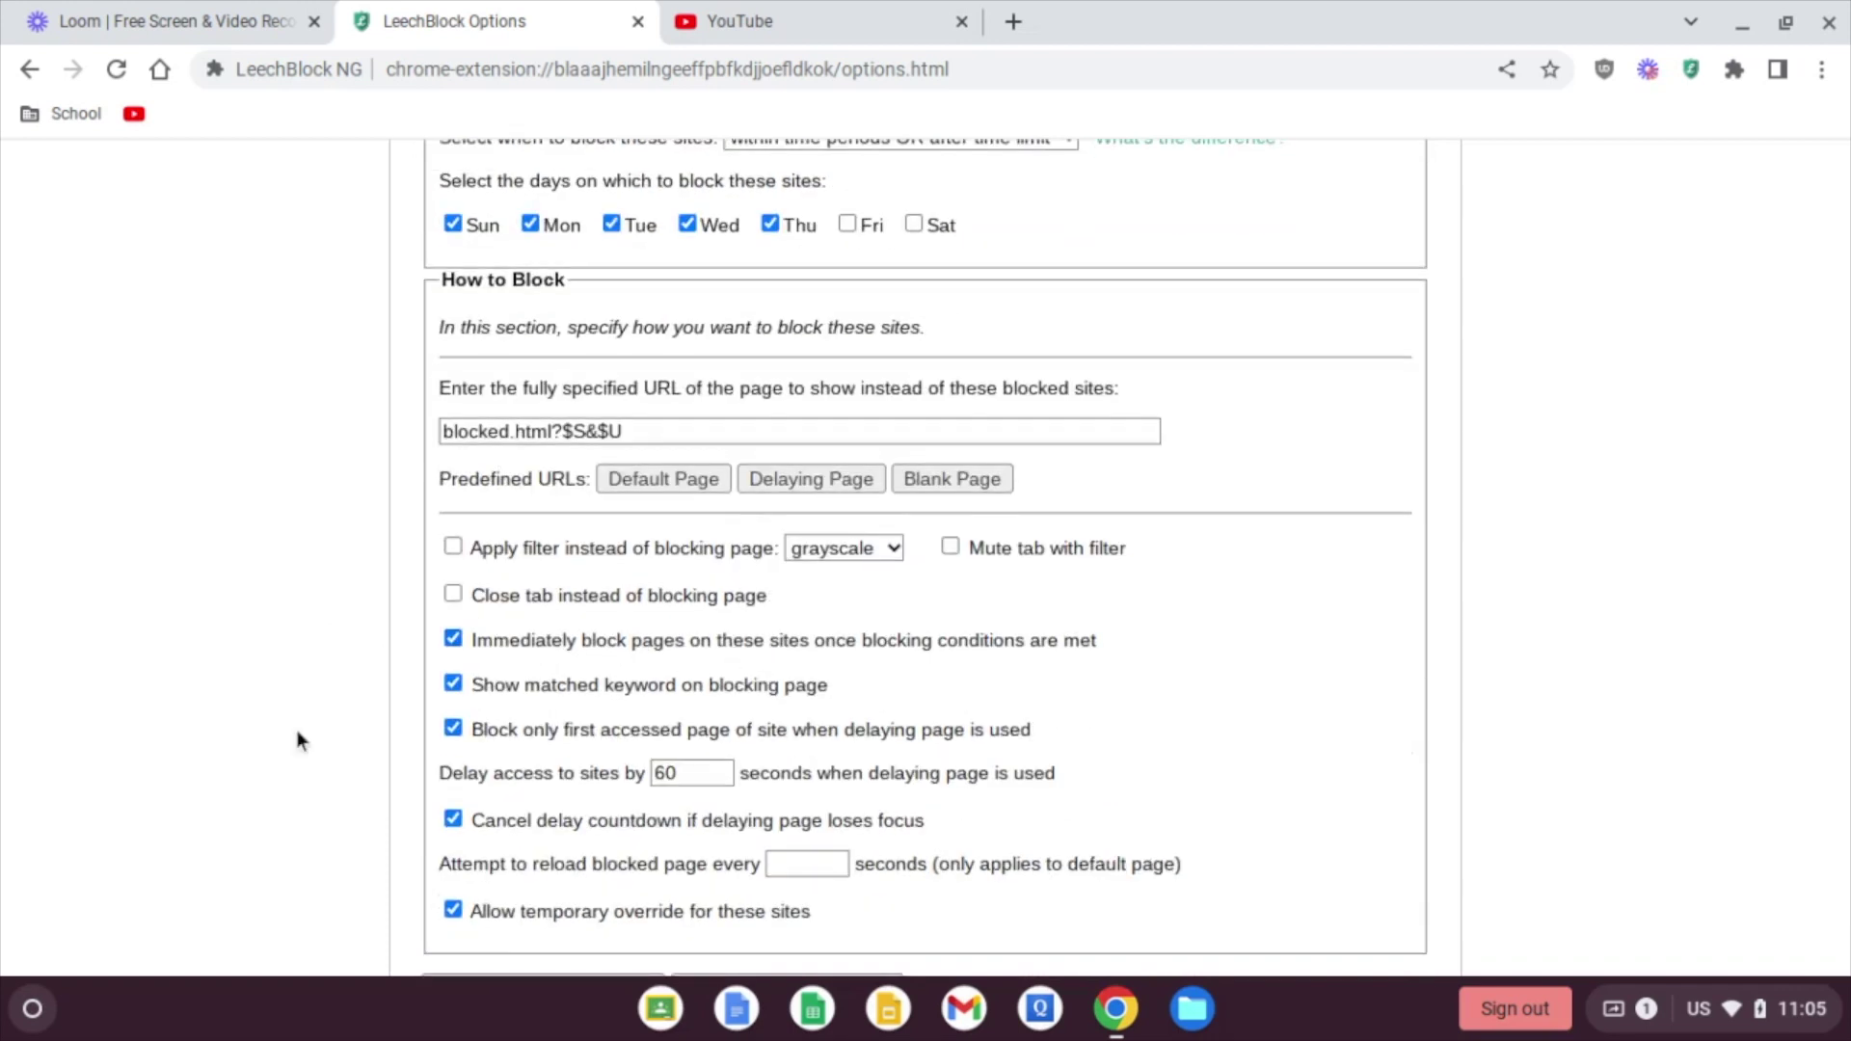
scroll(390, 733, down, 2)
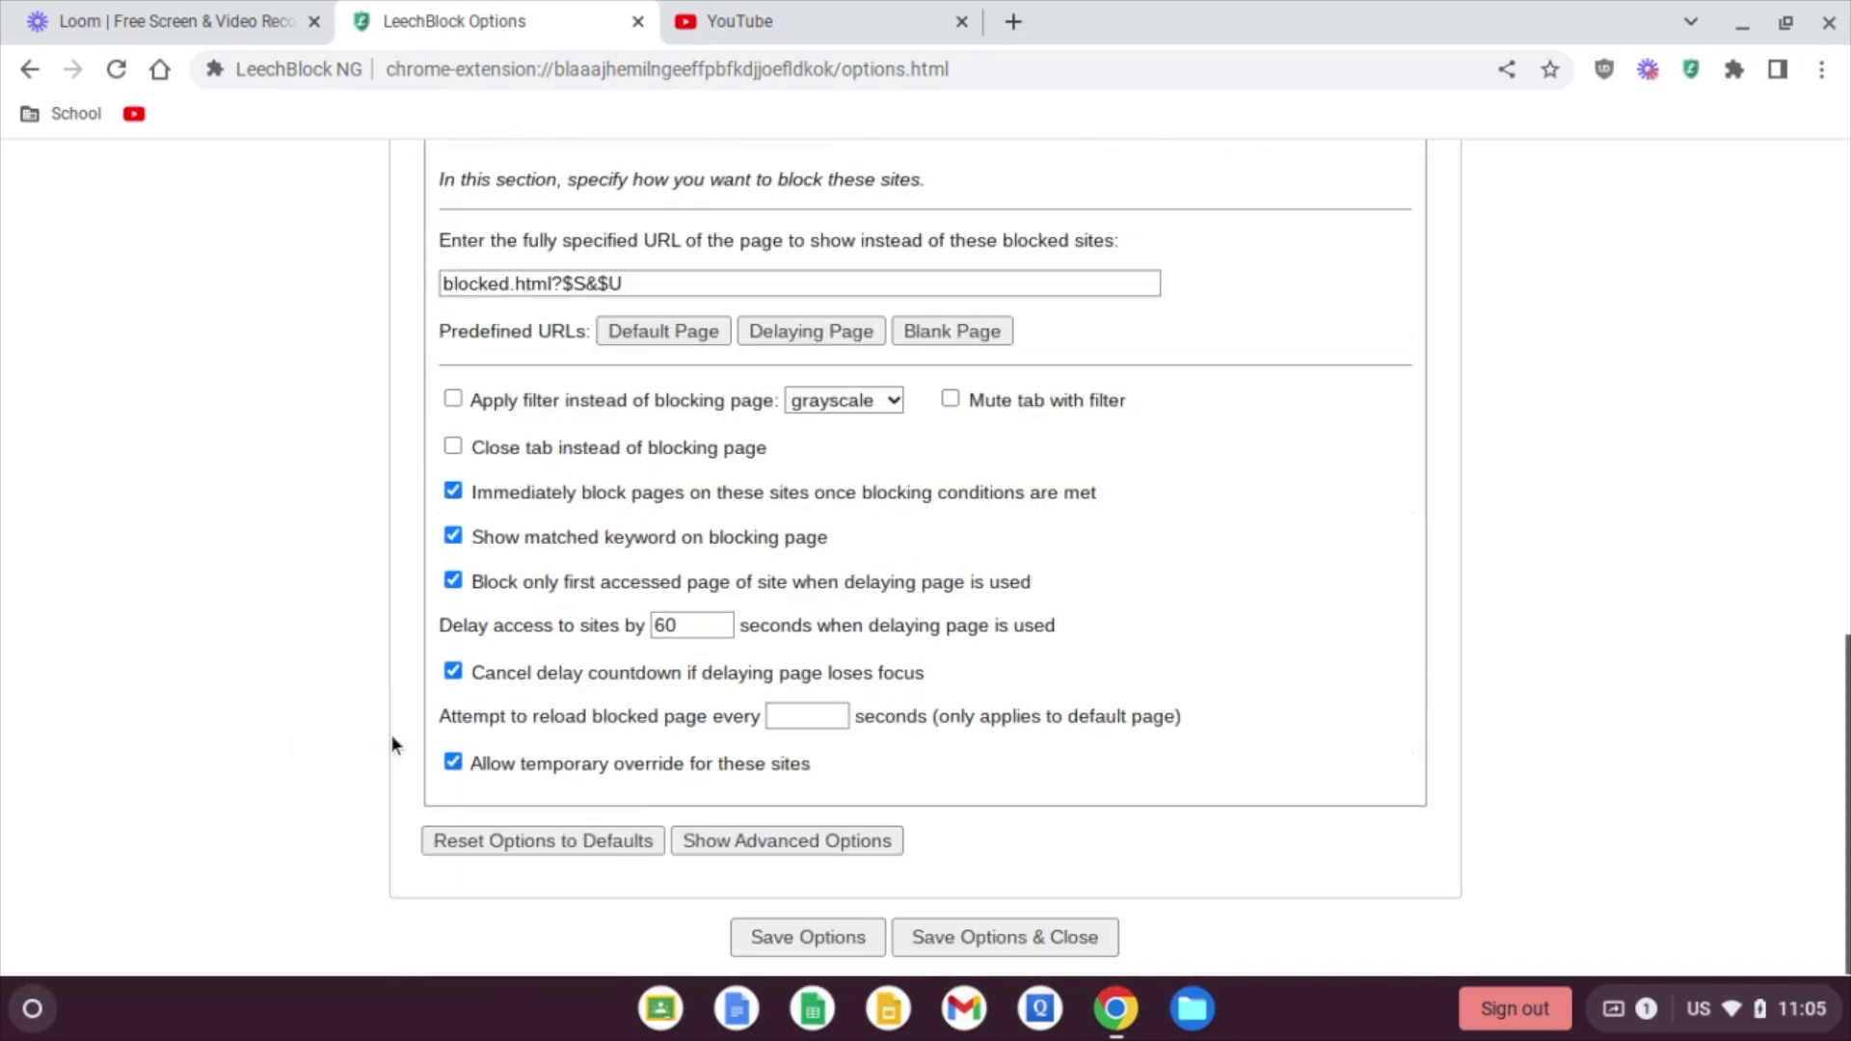
click(818, 944)
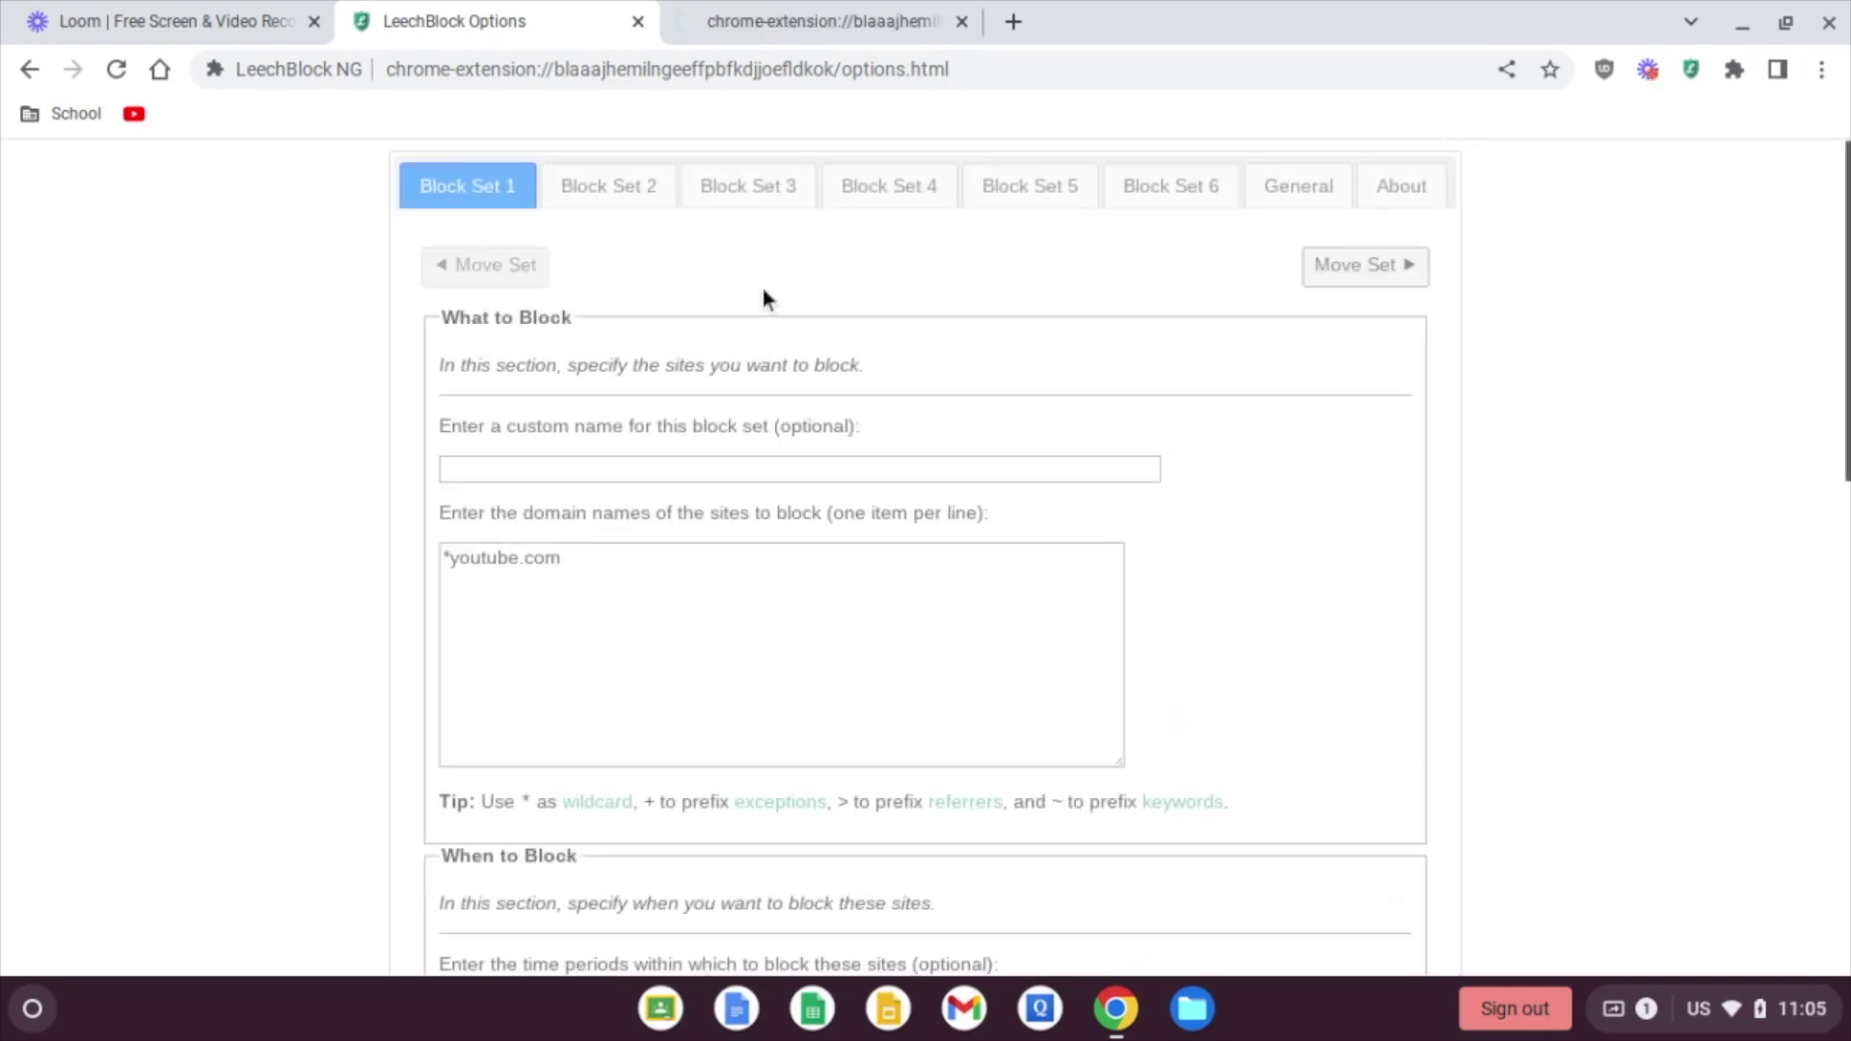
click(796, 32)
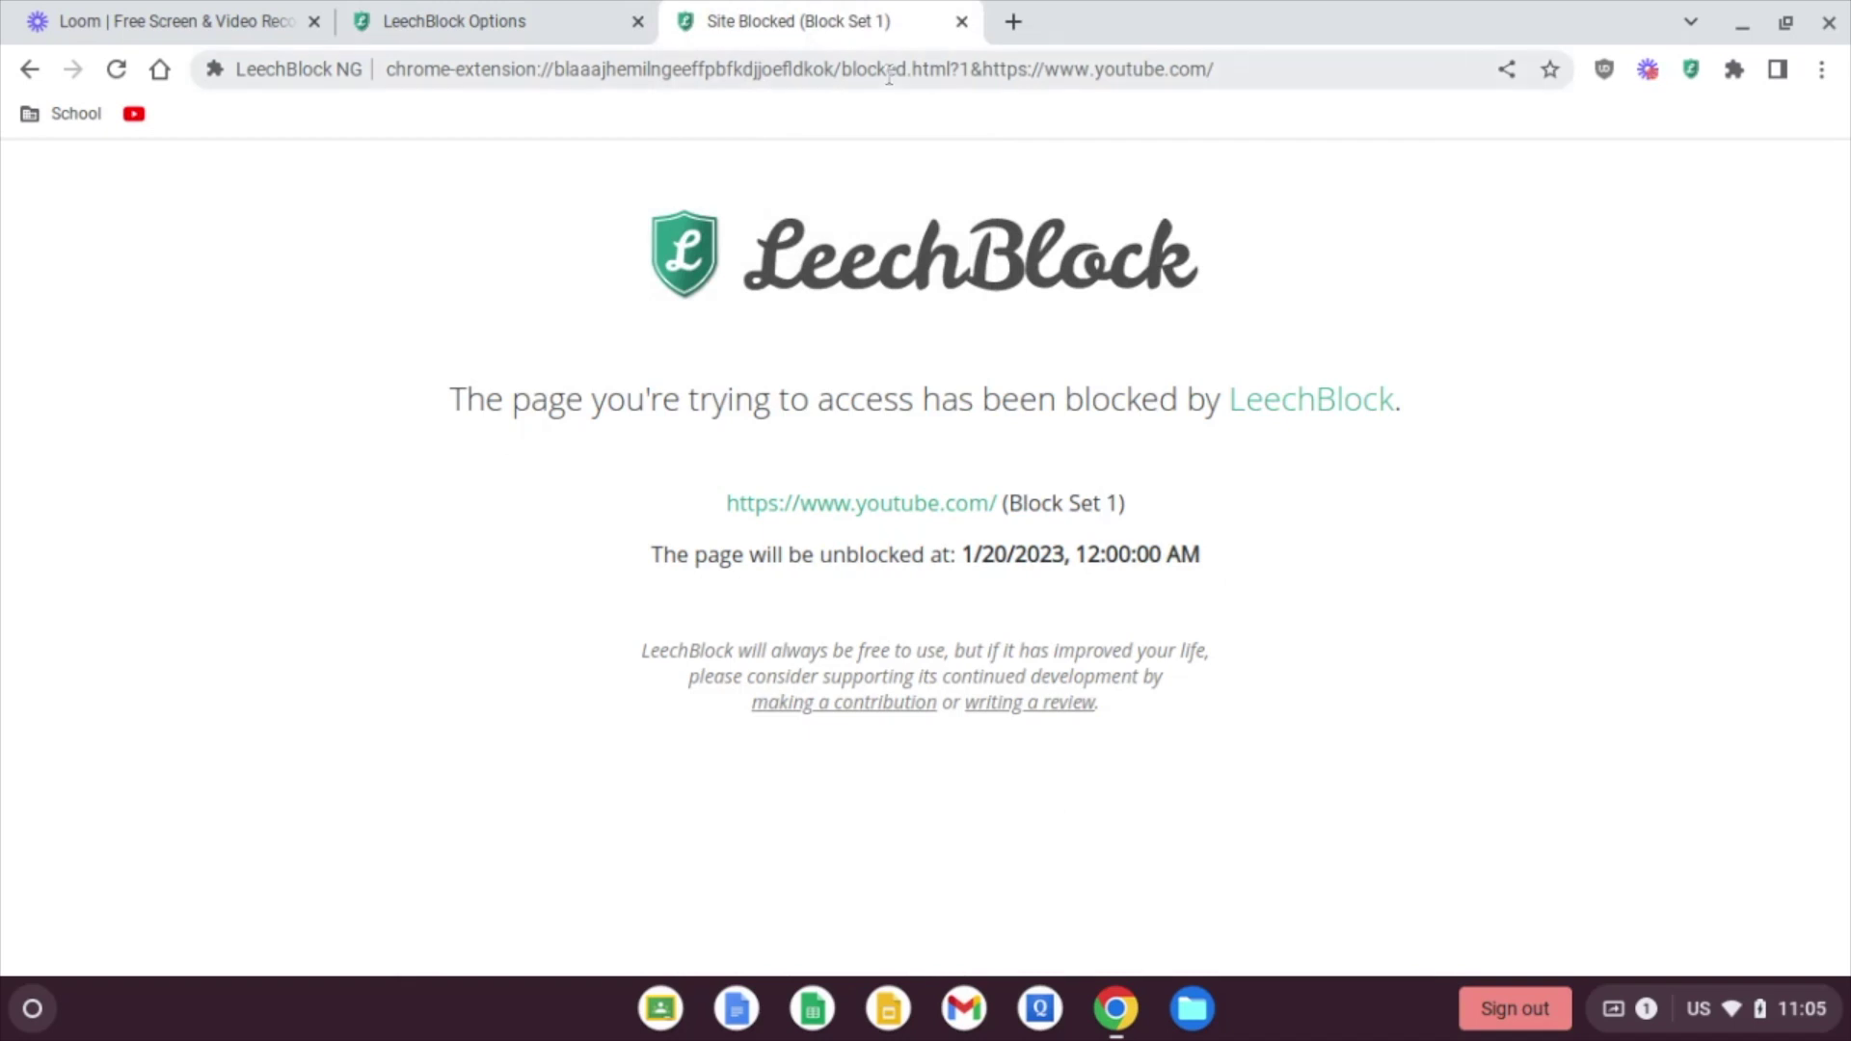
Step: Add *msn.com on a new line below *youtube.com in Block Set 1's site list
click(512, 21)
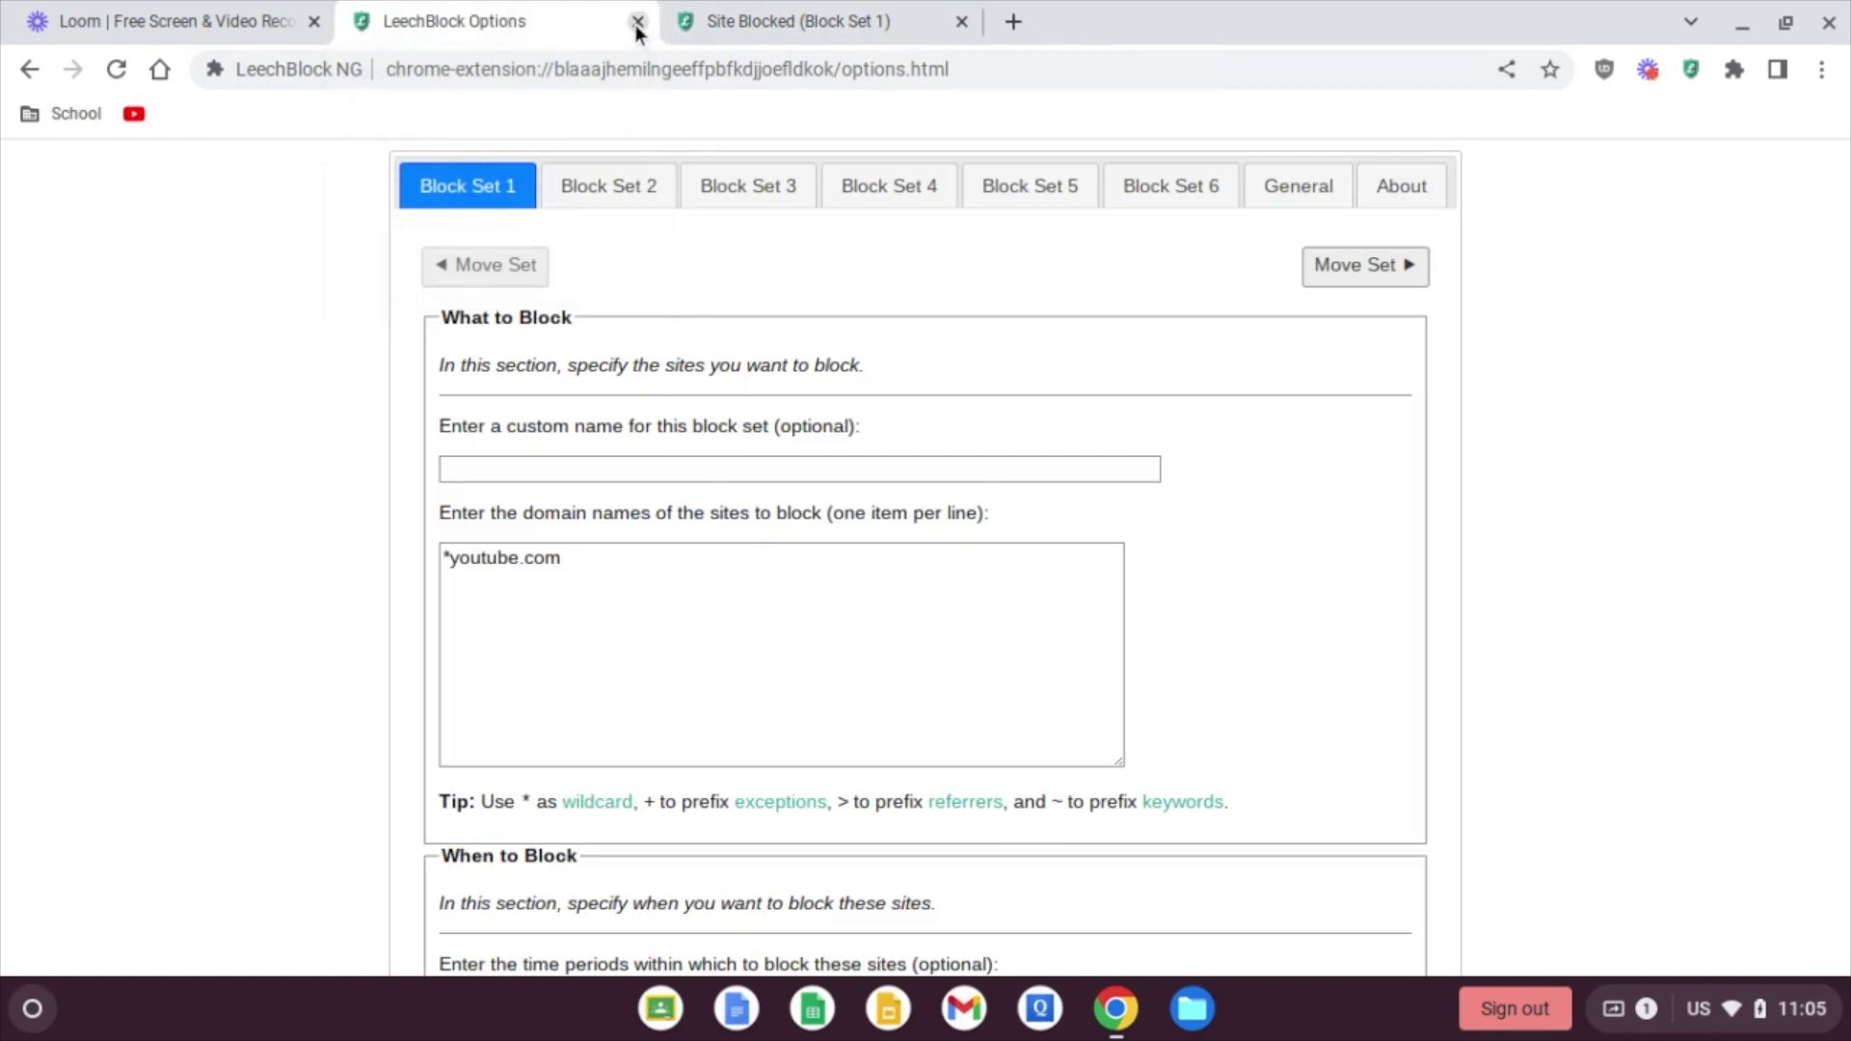
click(595, 561)
key(Return)
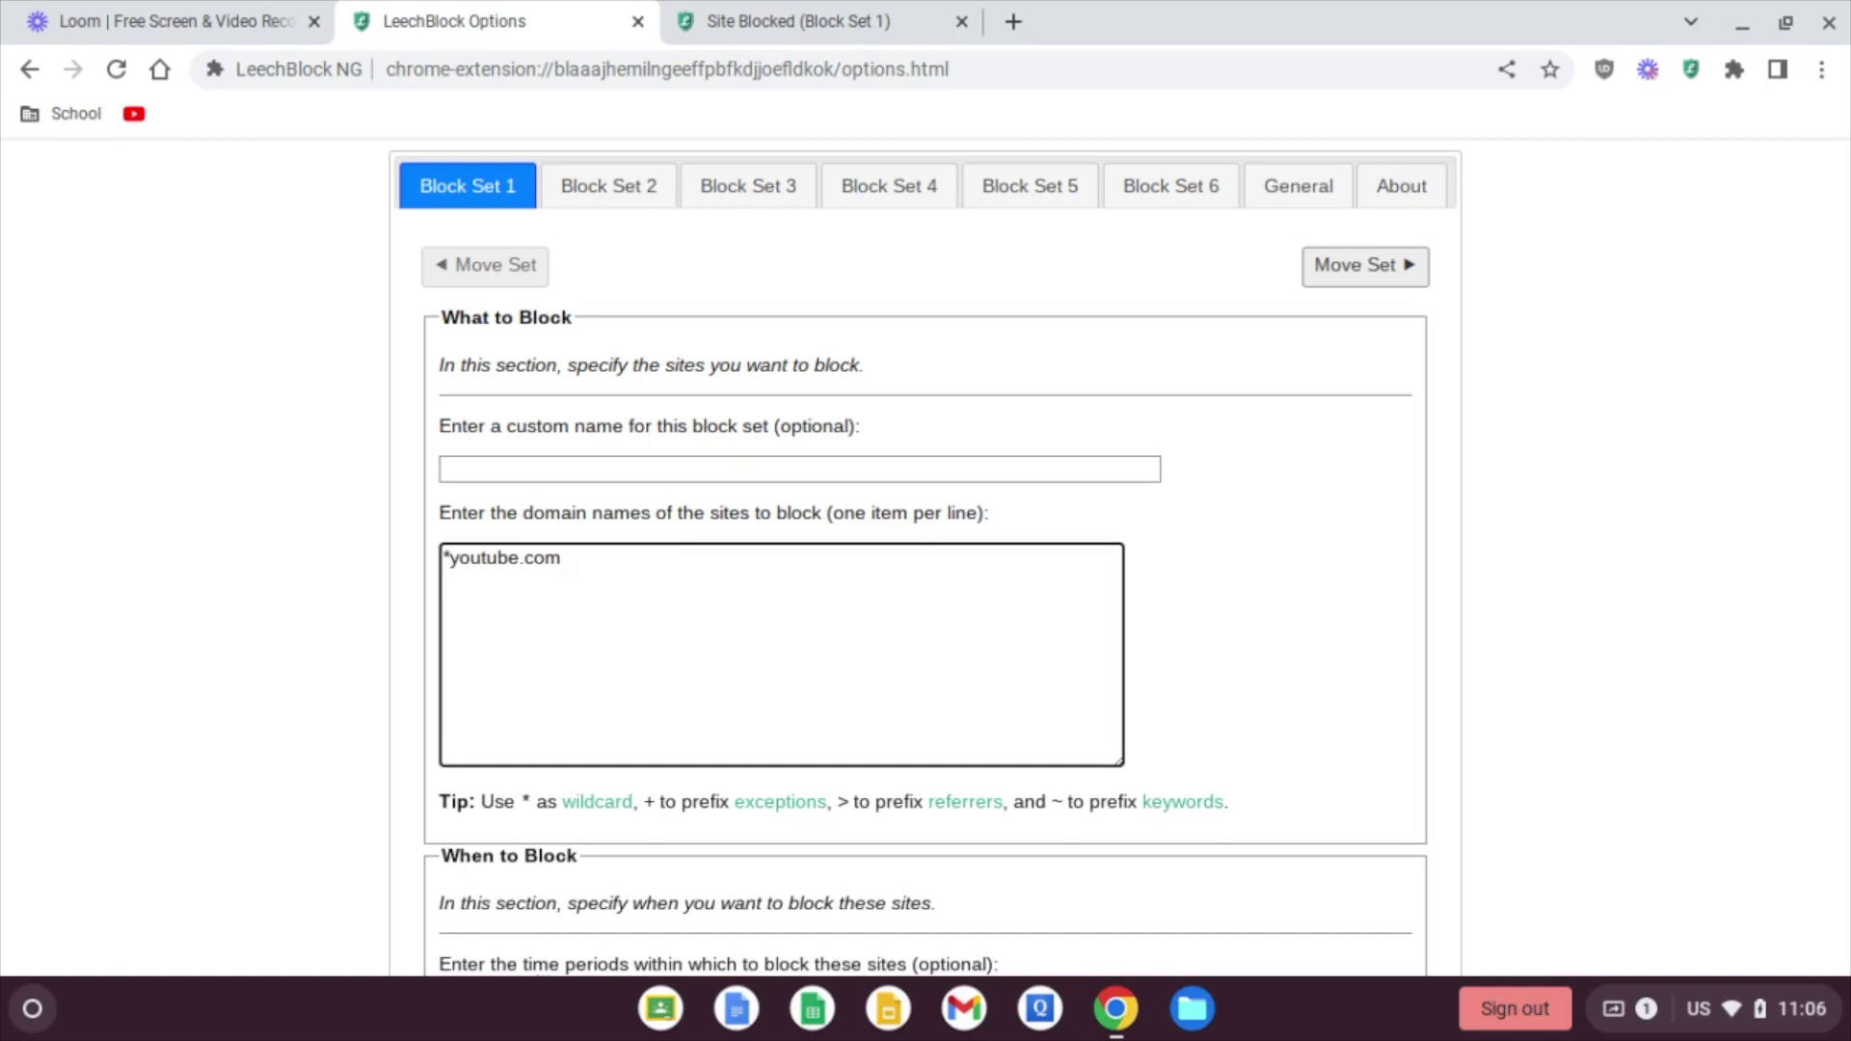
text(8)
text(msn.com)
click(457, 581)
key(BackSpace)
text(*)
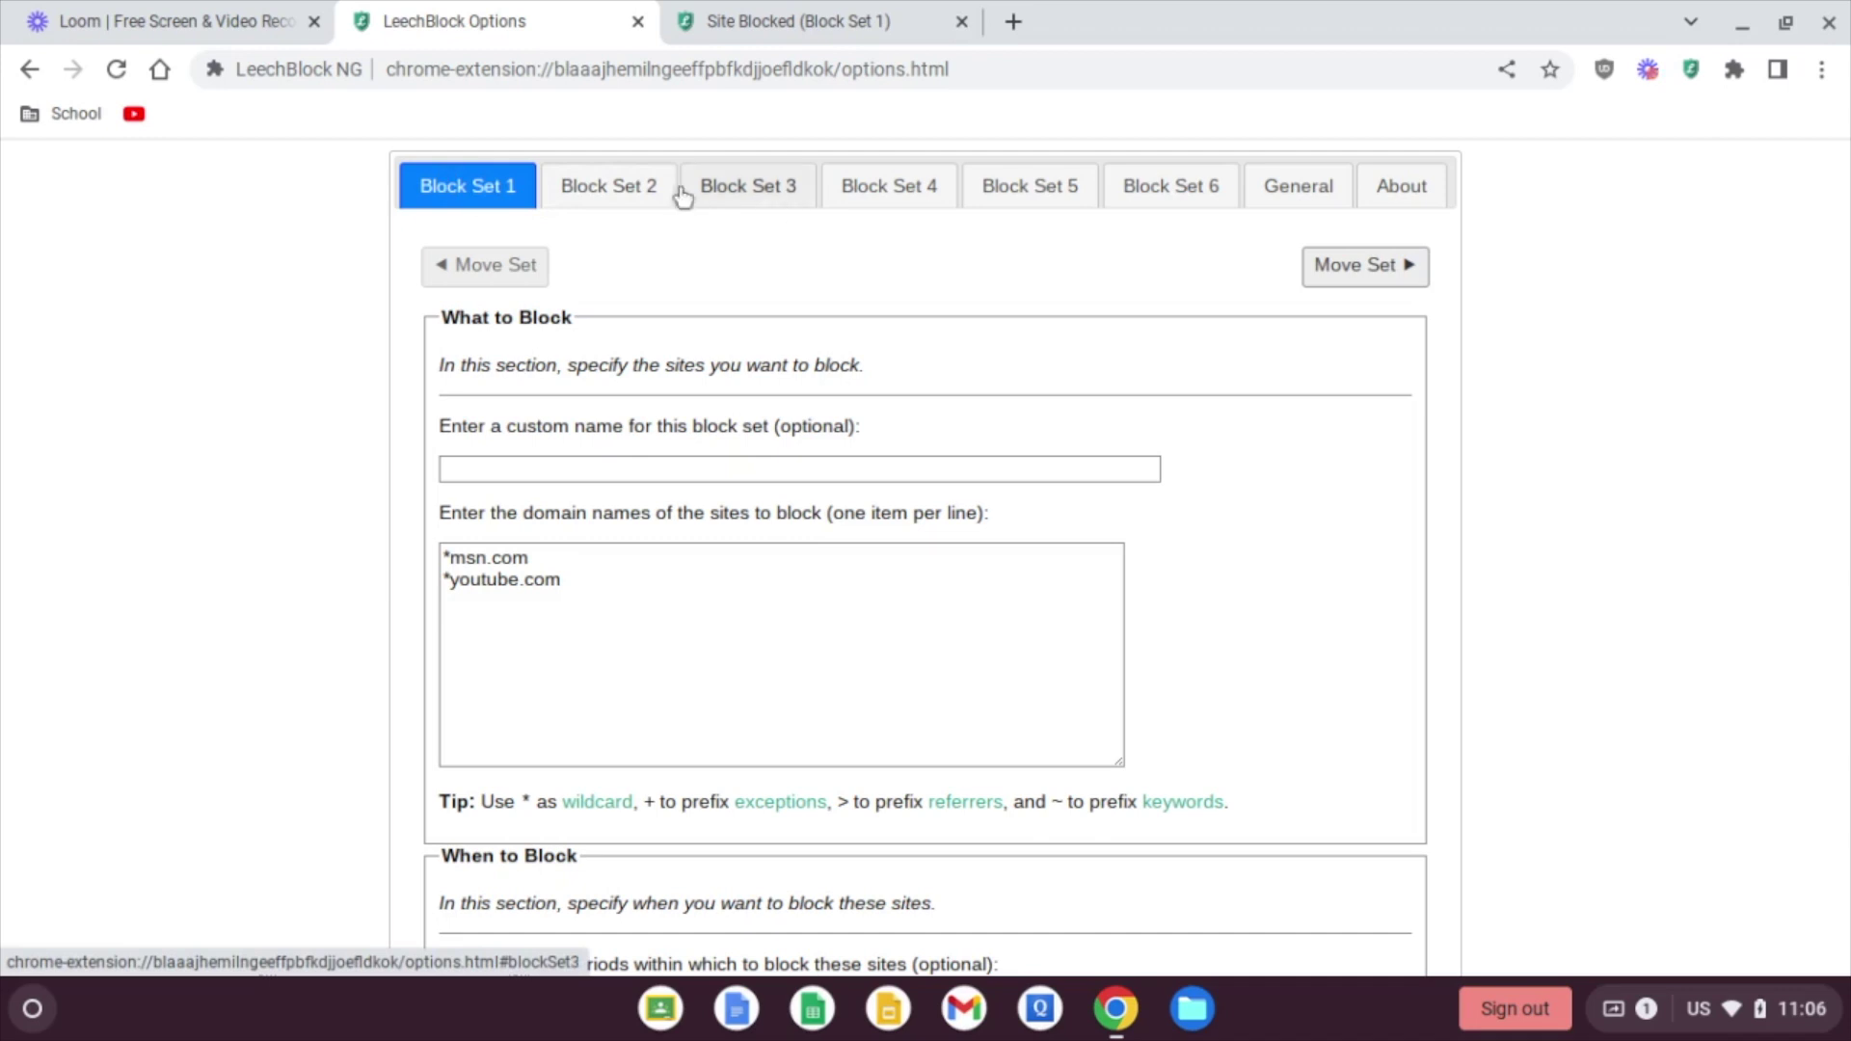
Step: Enter *yahoo.com as Block Set 2's site to block
click(601, 193)
click(516, 595)
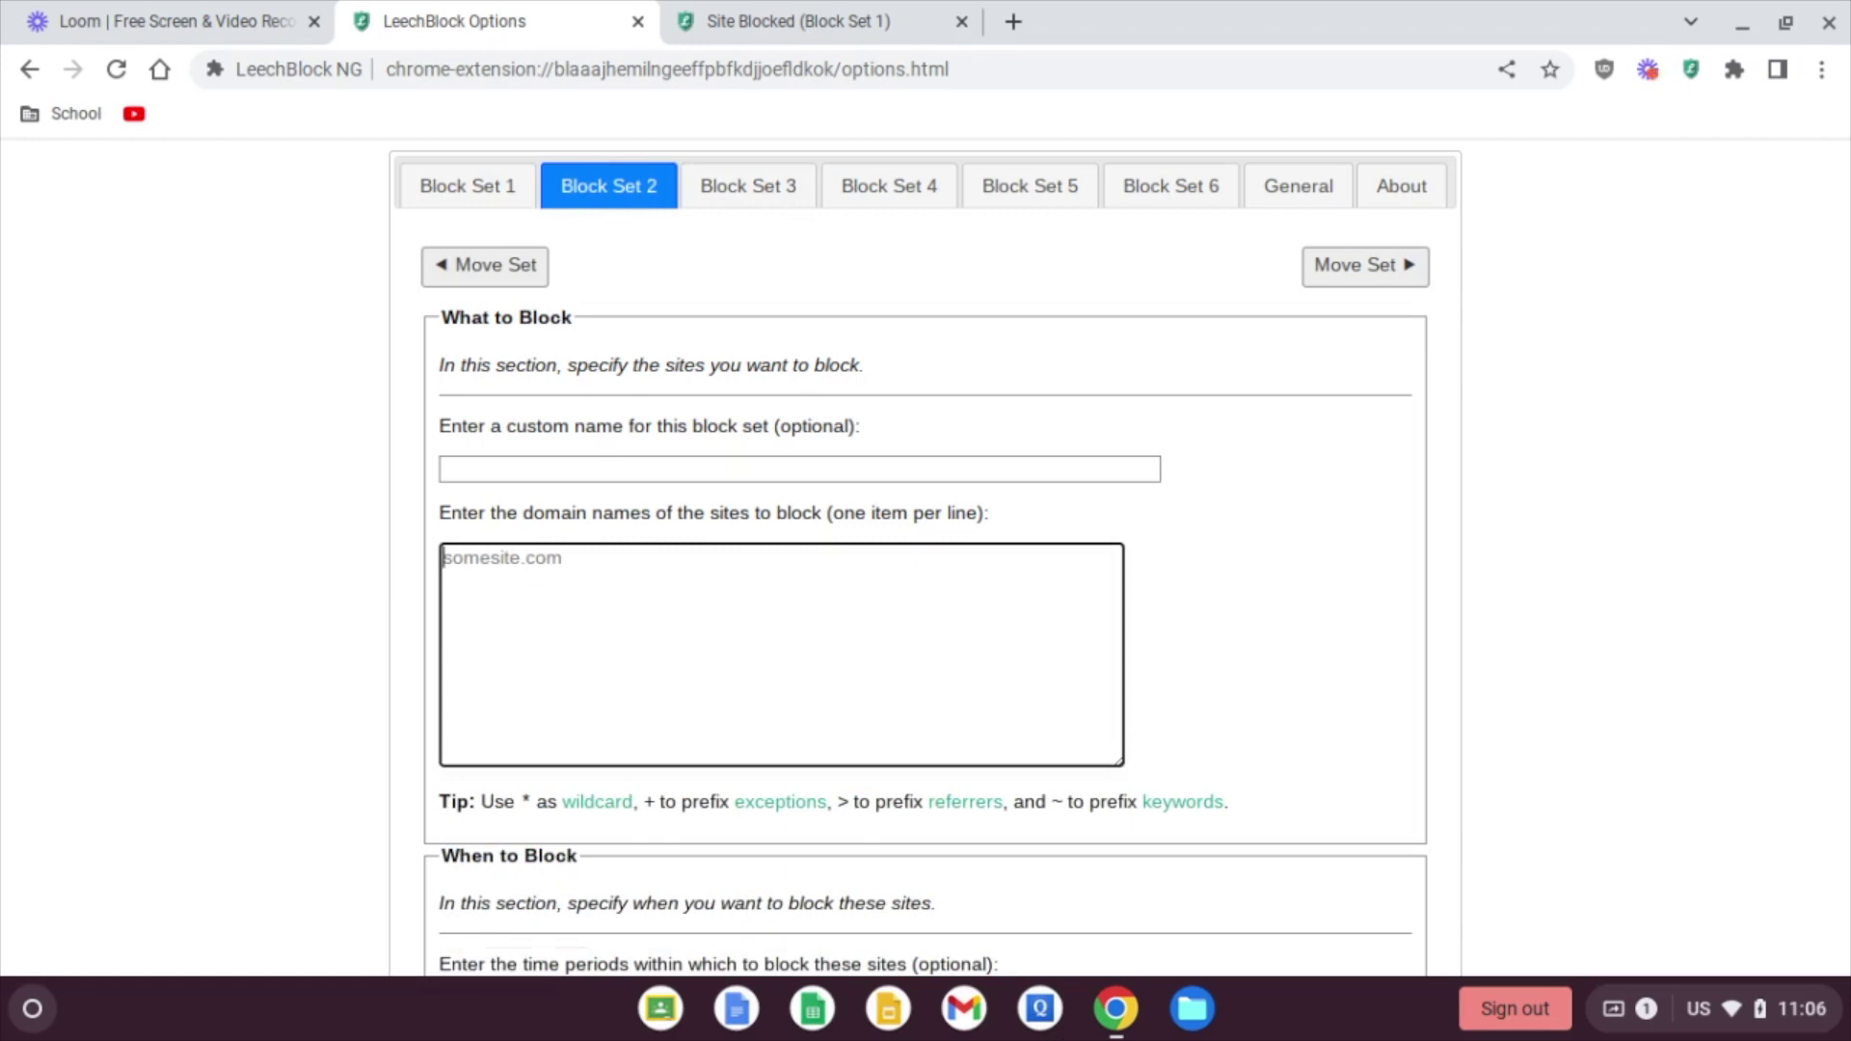
text(*yahoo.com)
Step: Block yahoo.com all day and add Sunday and Saturday to the blocked days
scroll(558, 661, down, 3)
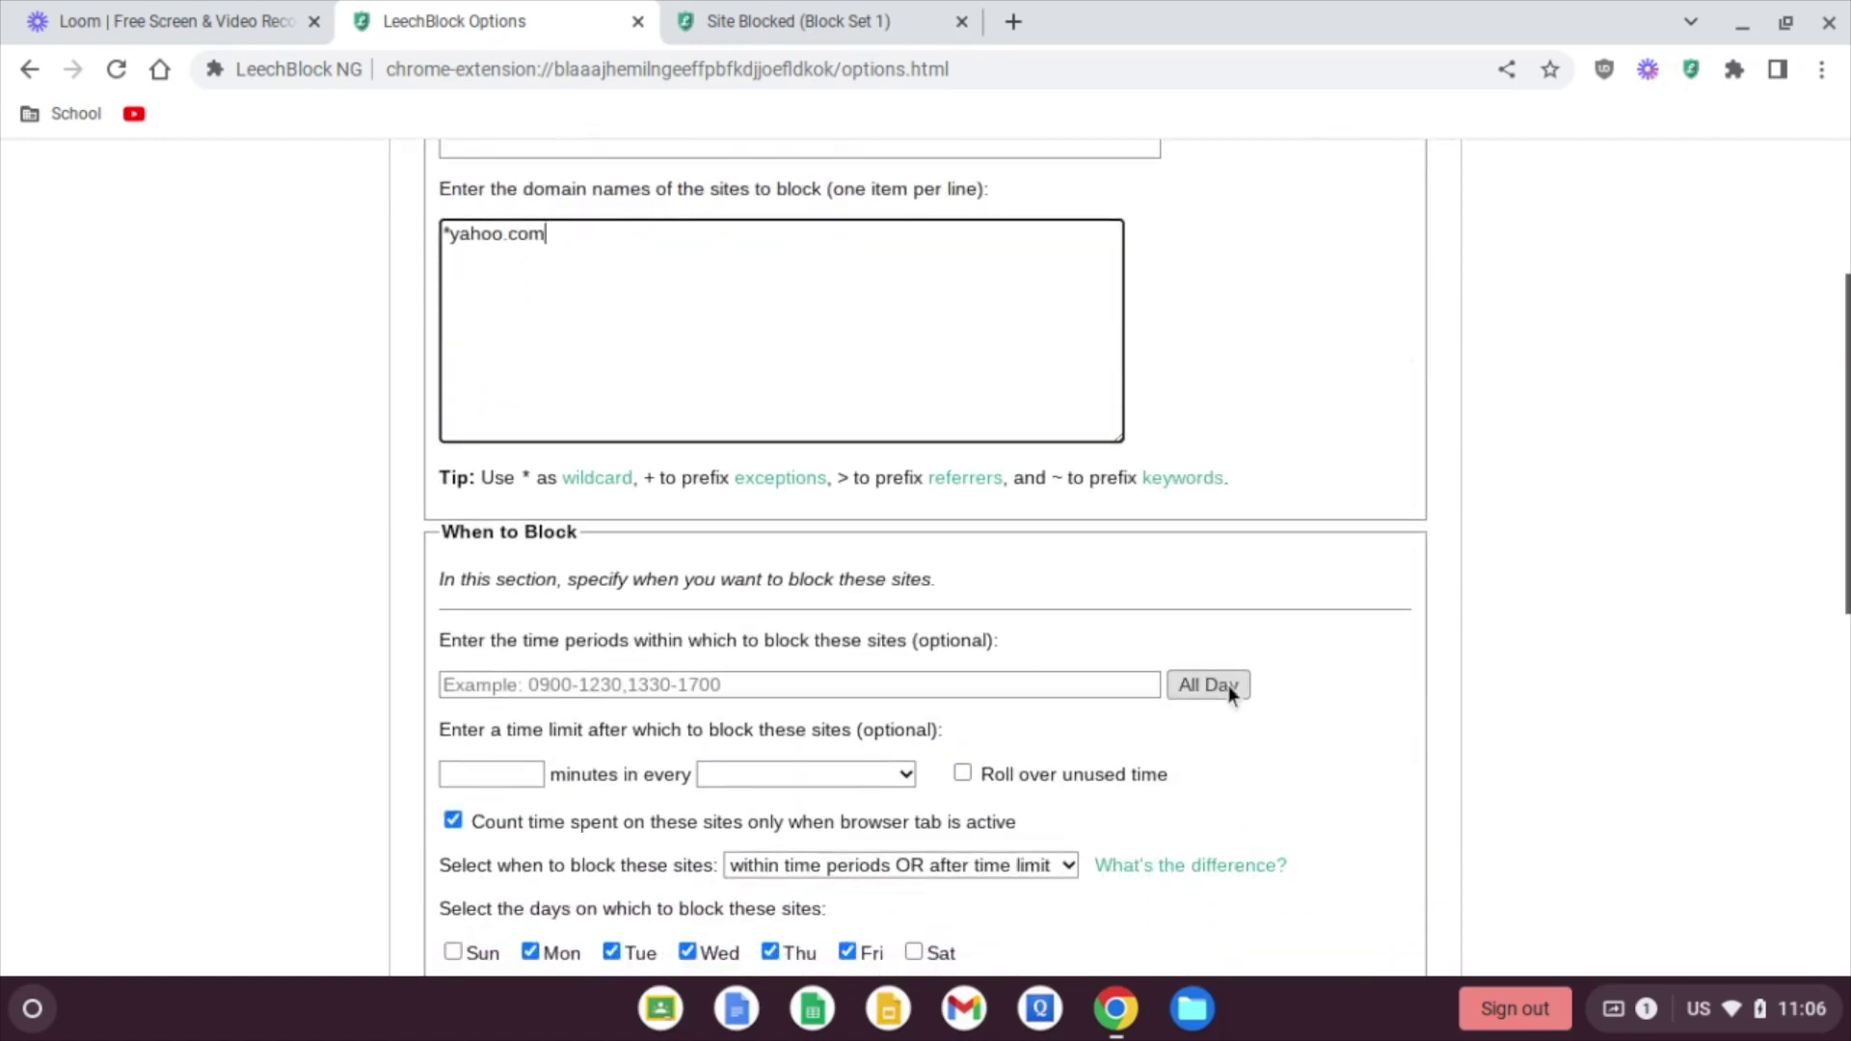
click(1230, 686)
scroll(402, 657, down, 6)
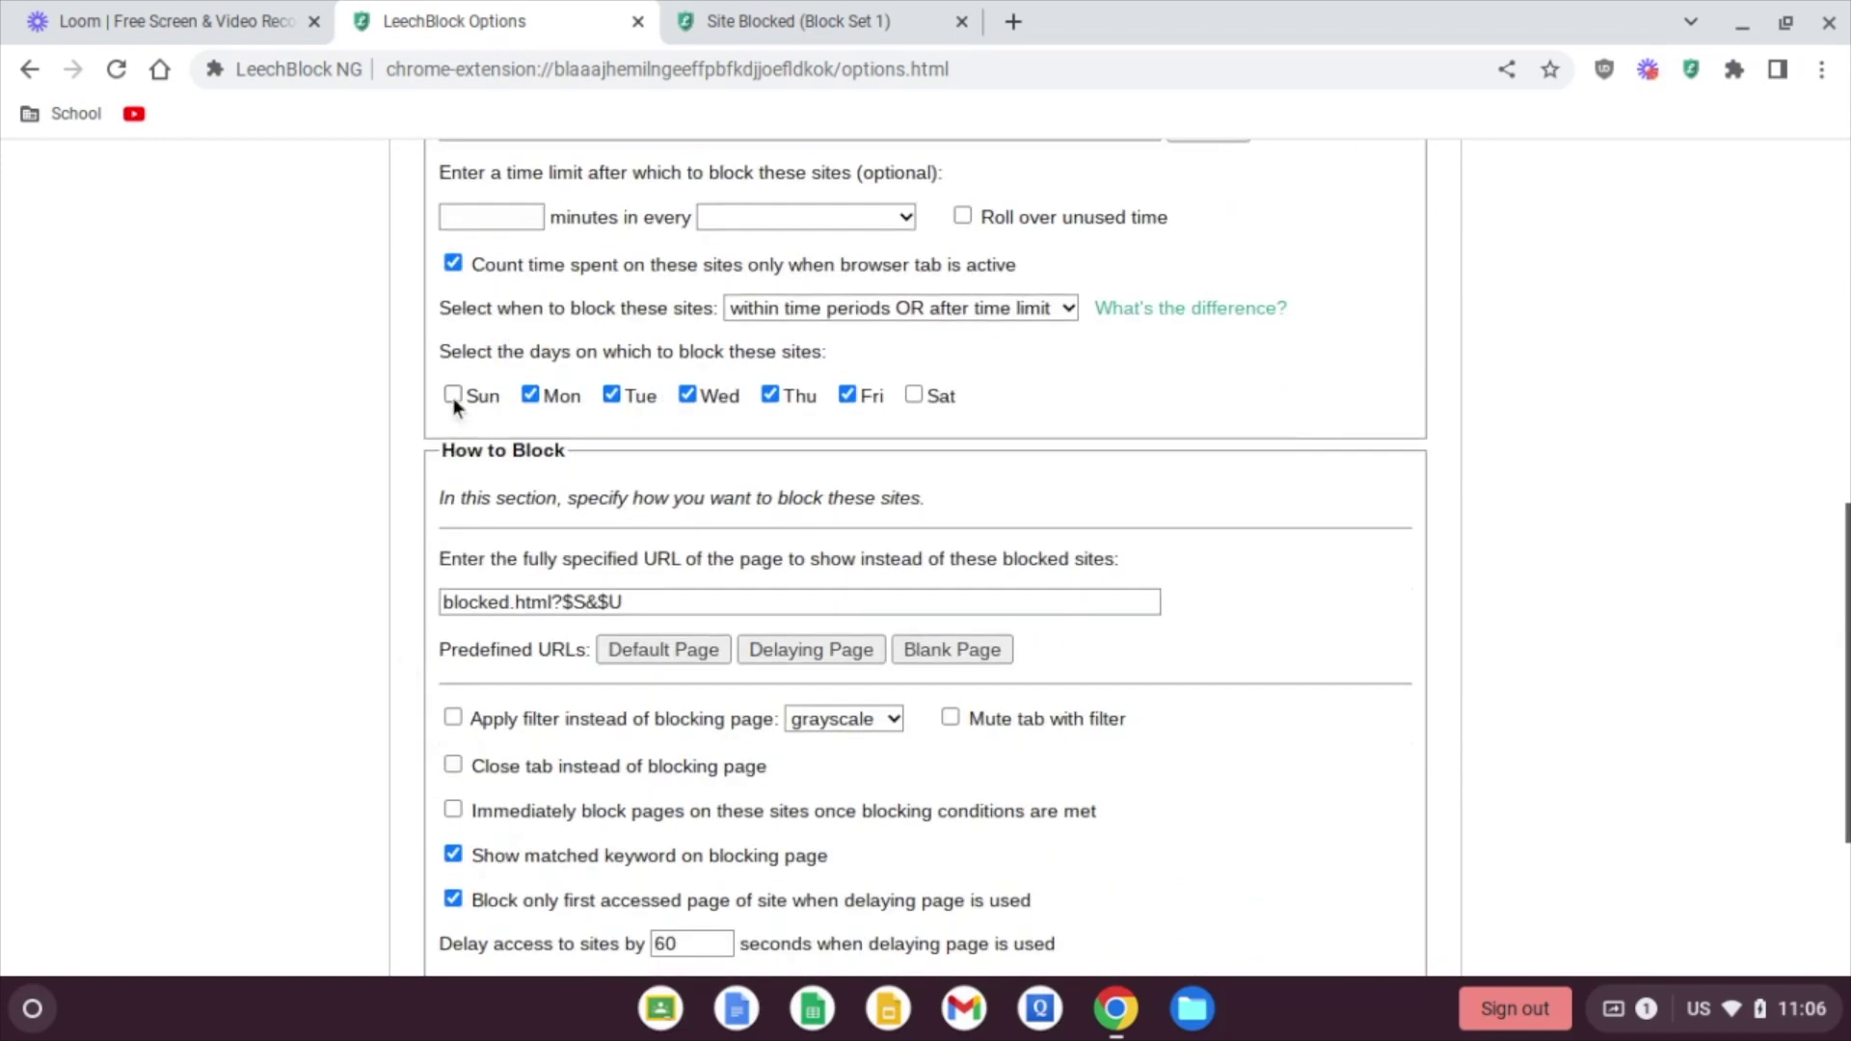
click(453, 395)
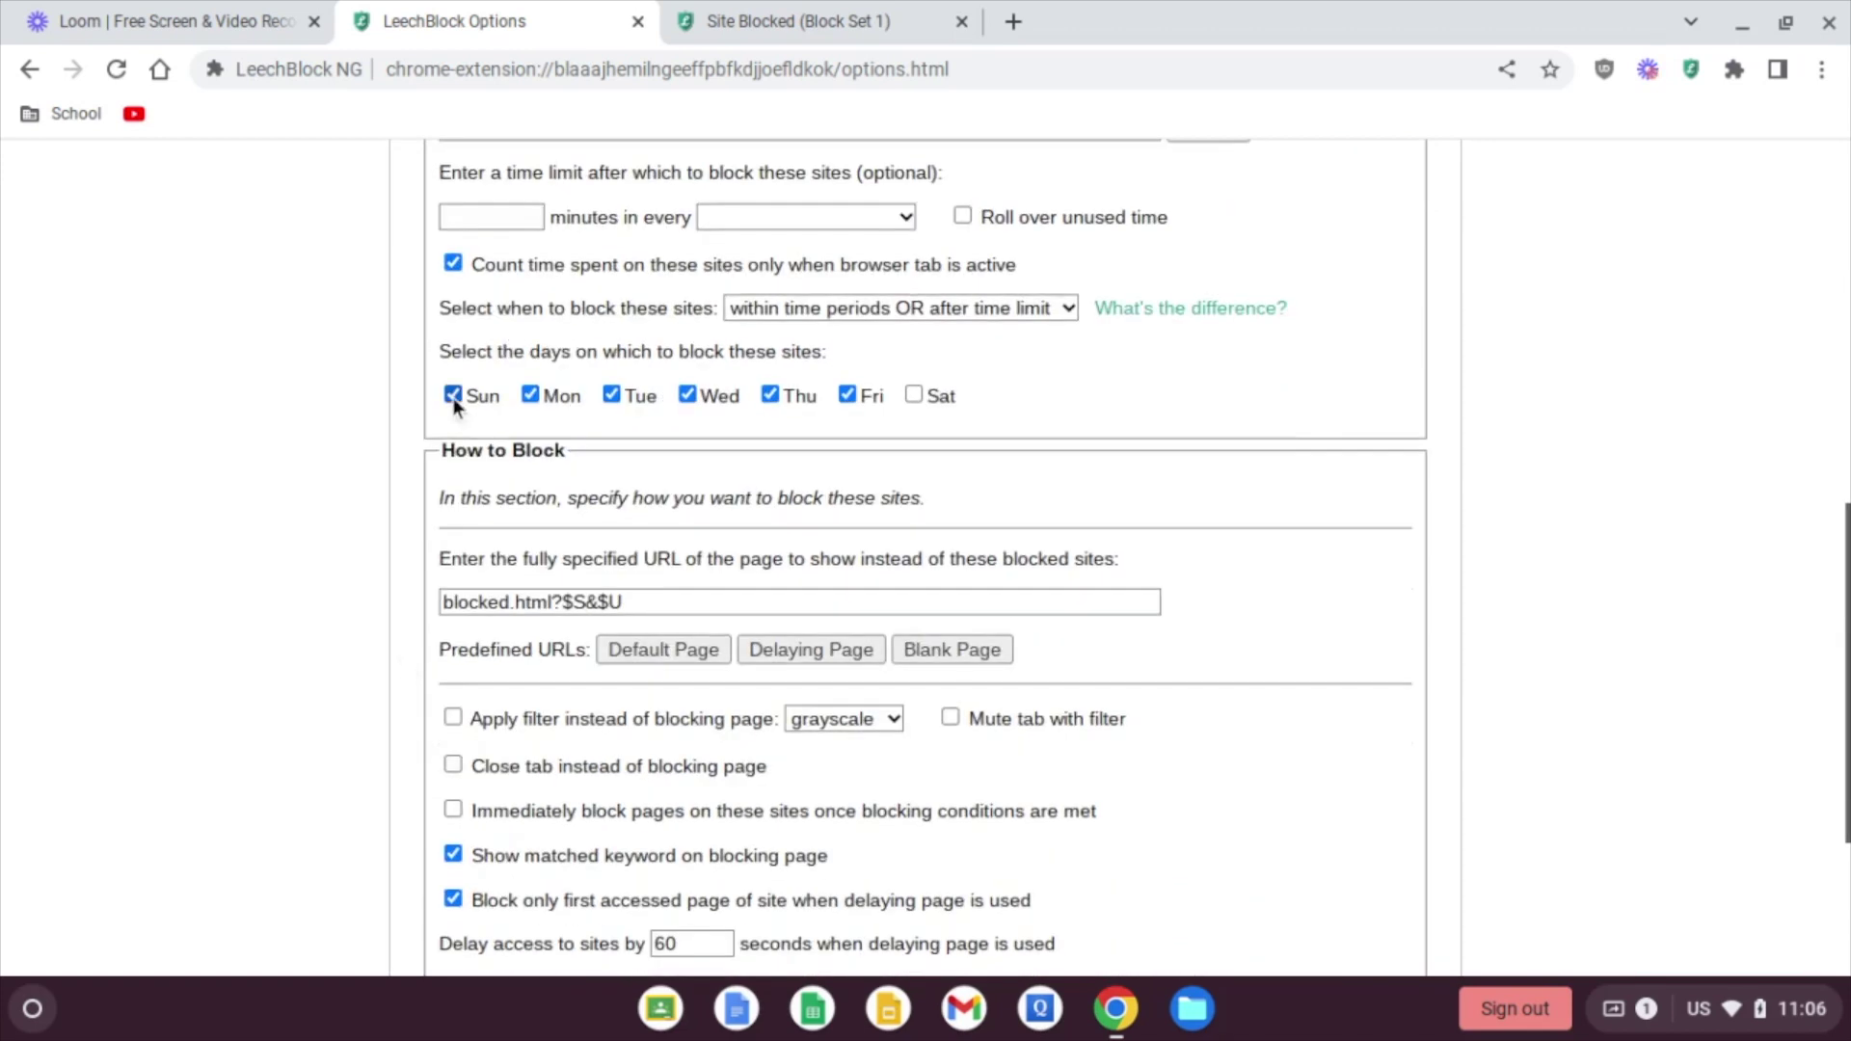
click(915, 396)
Step: Enable immediate blocking and allow temporary overrides for Block Set 2
scroll(384, 403, up, 3)
scroll(384, 403, down, 6)
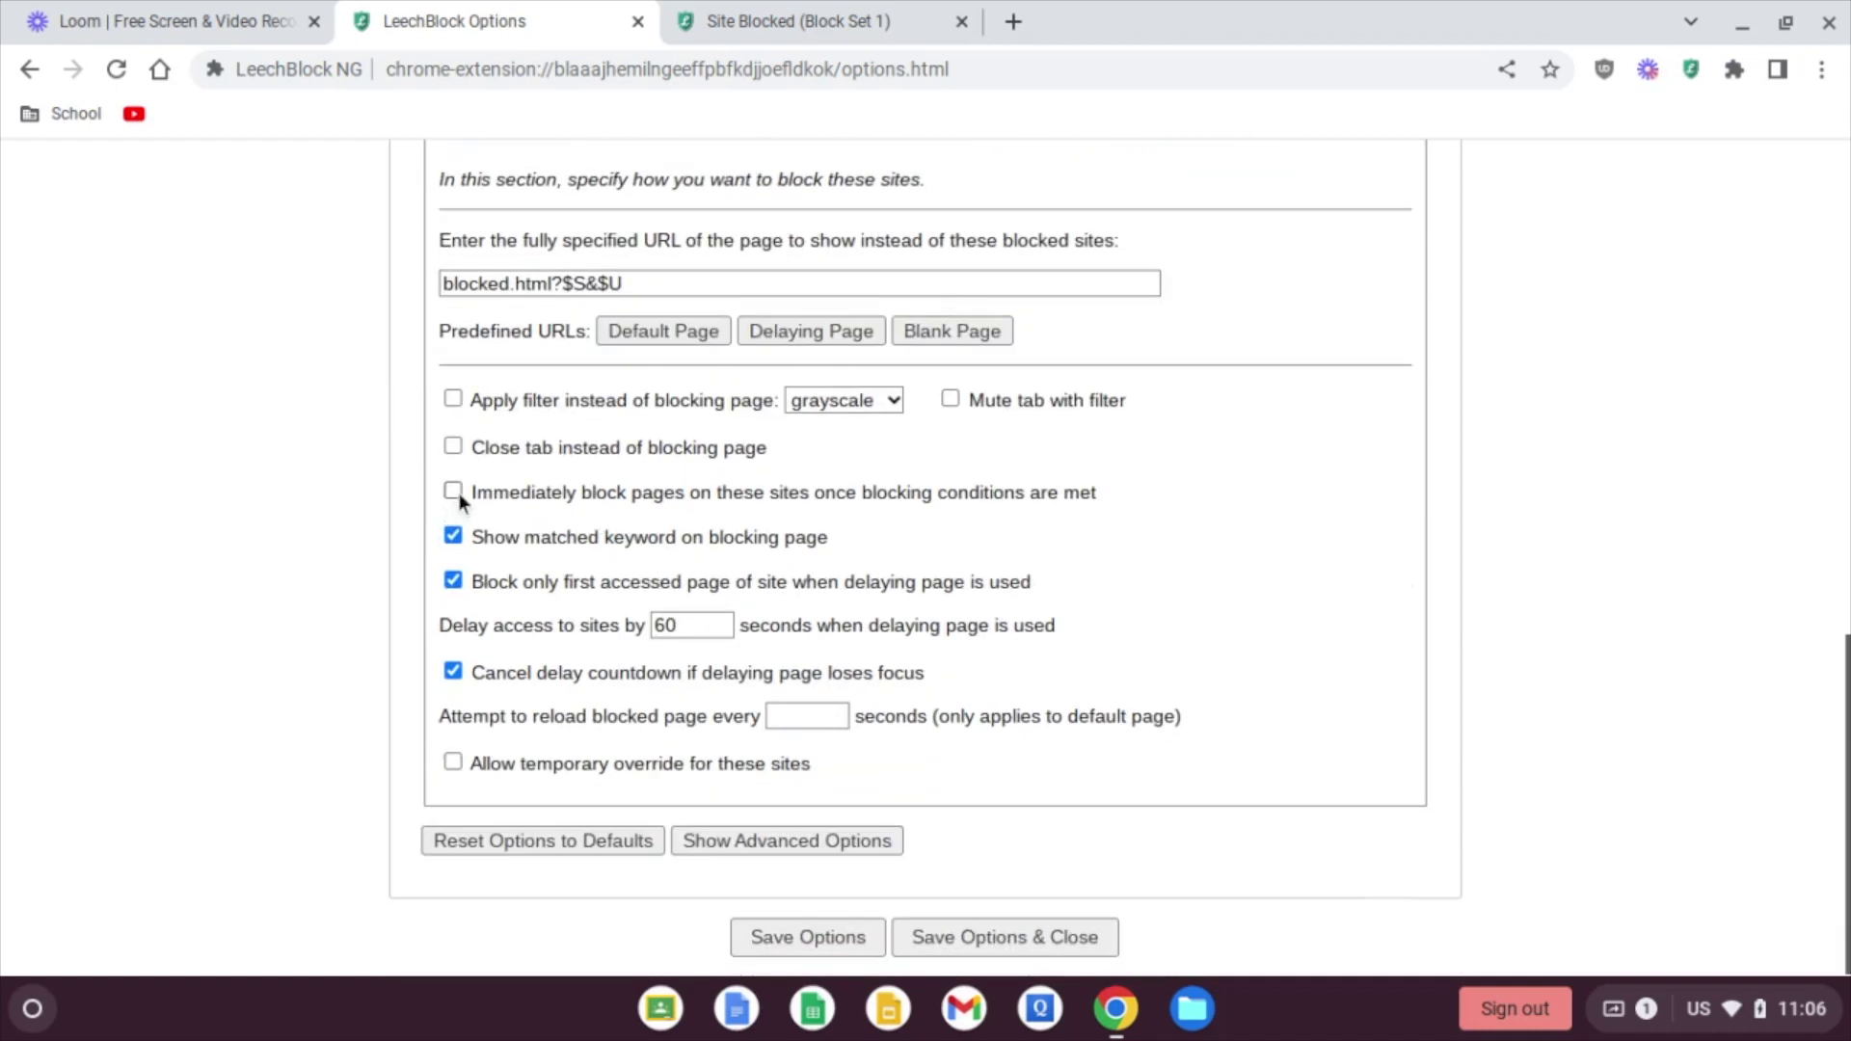
click(454, 491)
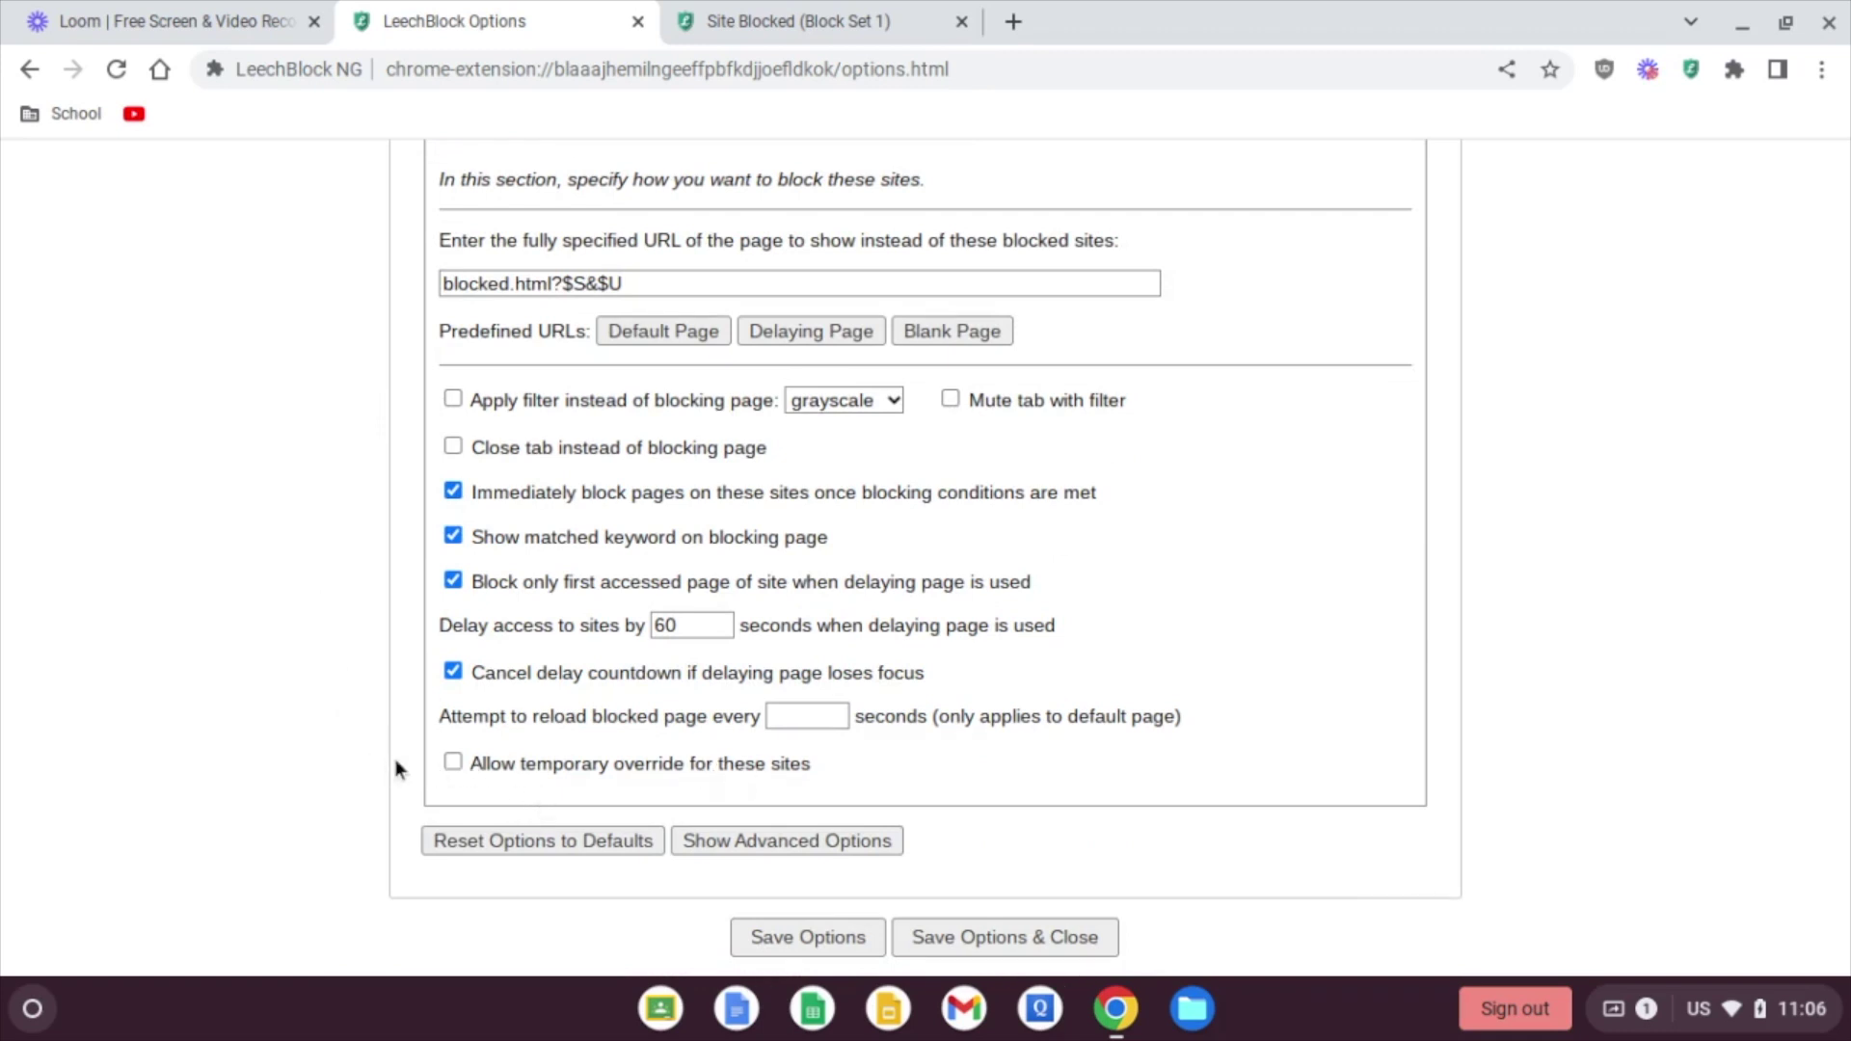
click(453, 762)
scroll(390, 735, up, 3)
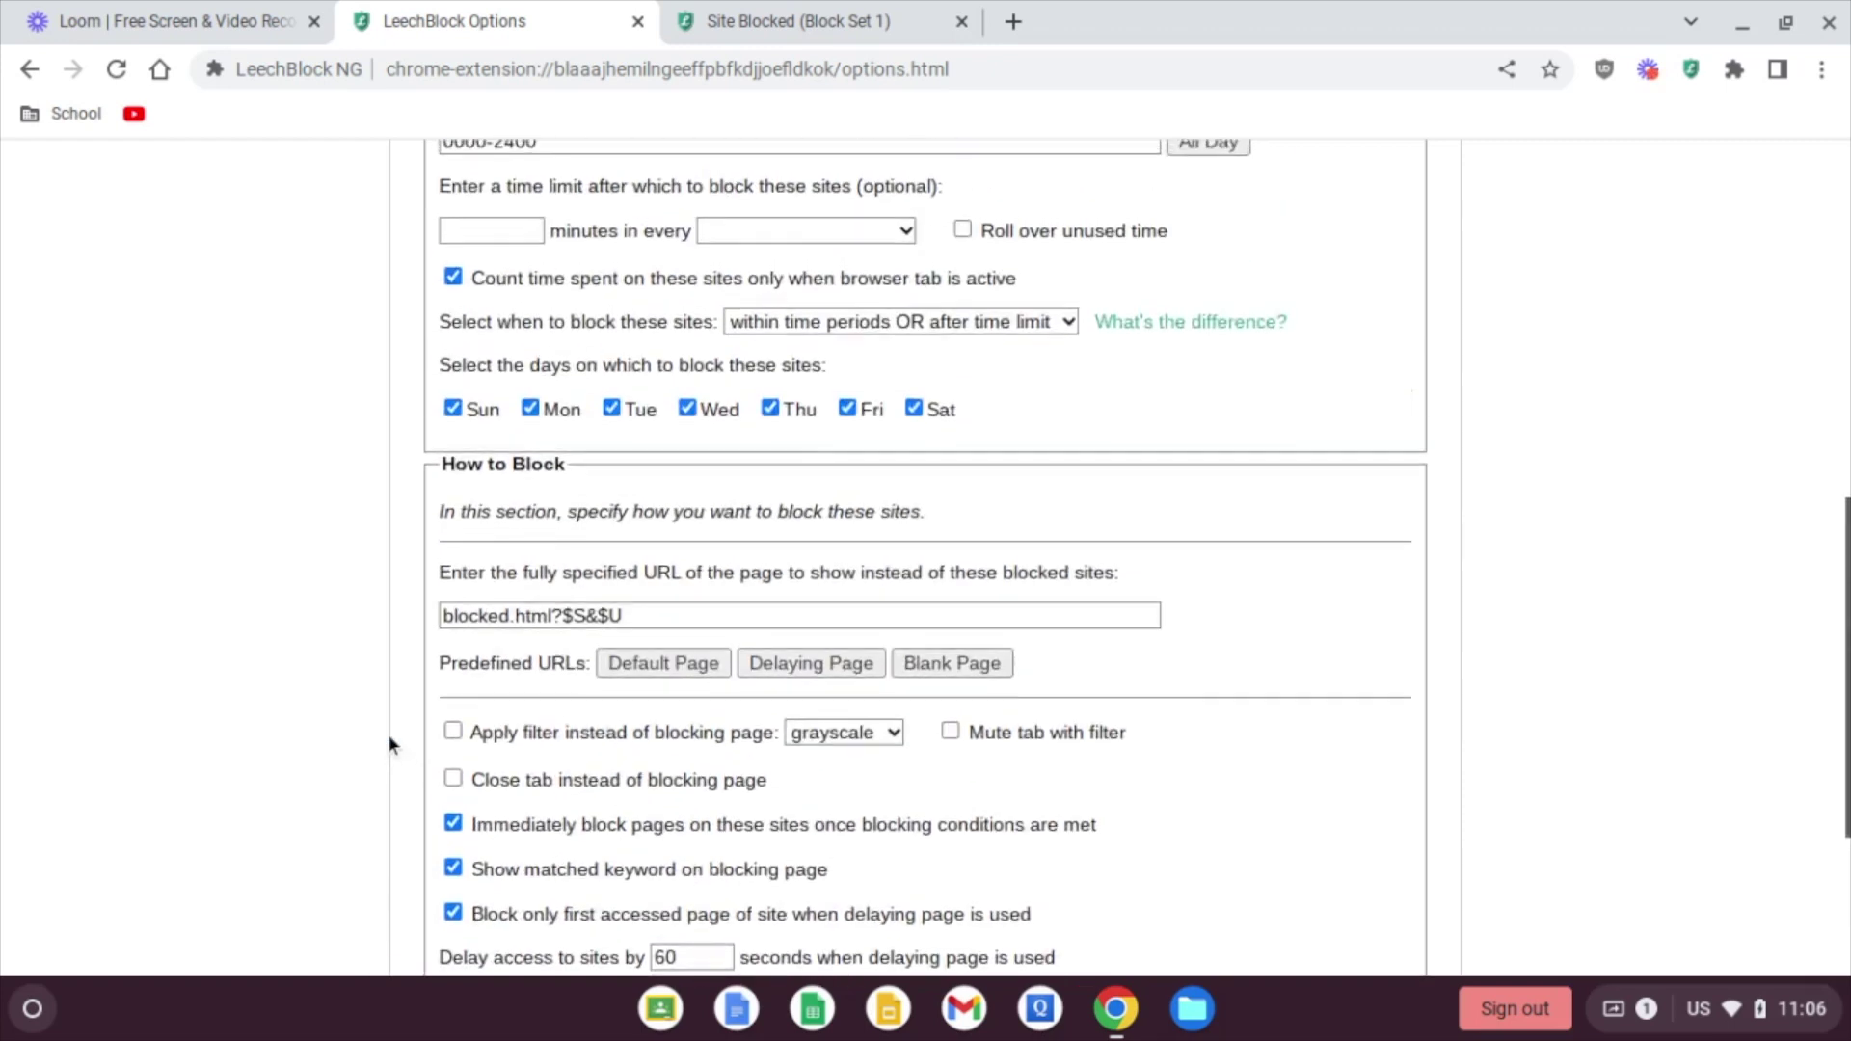
scroll(390, 735, up, 1)
scroll(390, 735, down, 5)
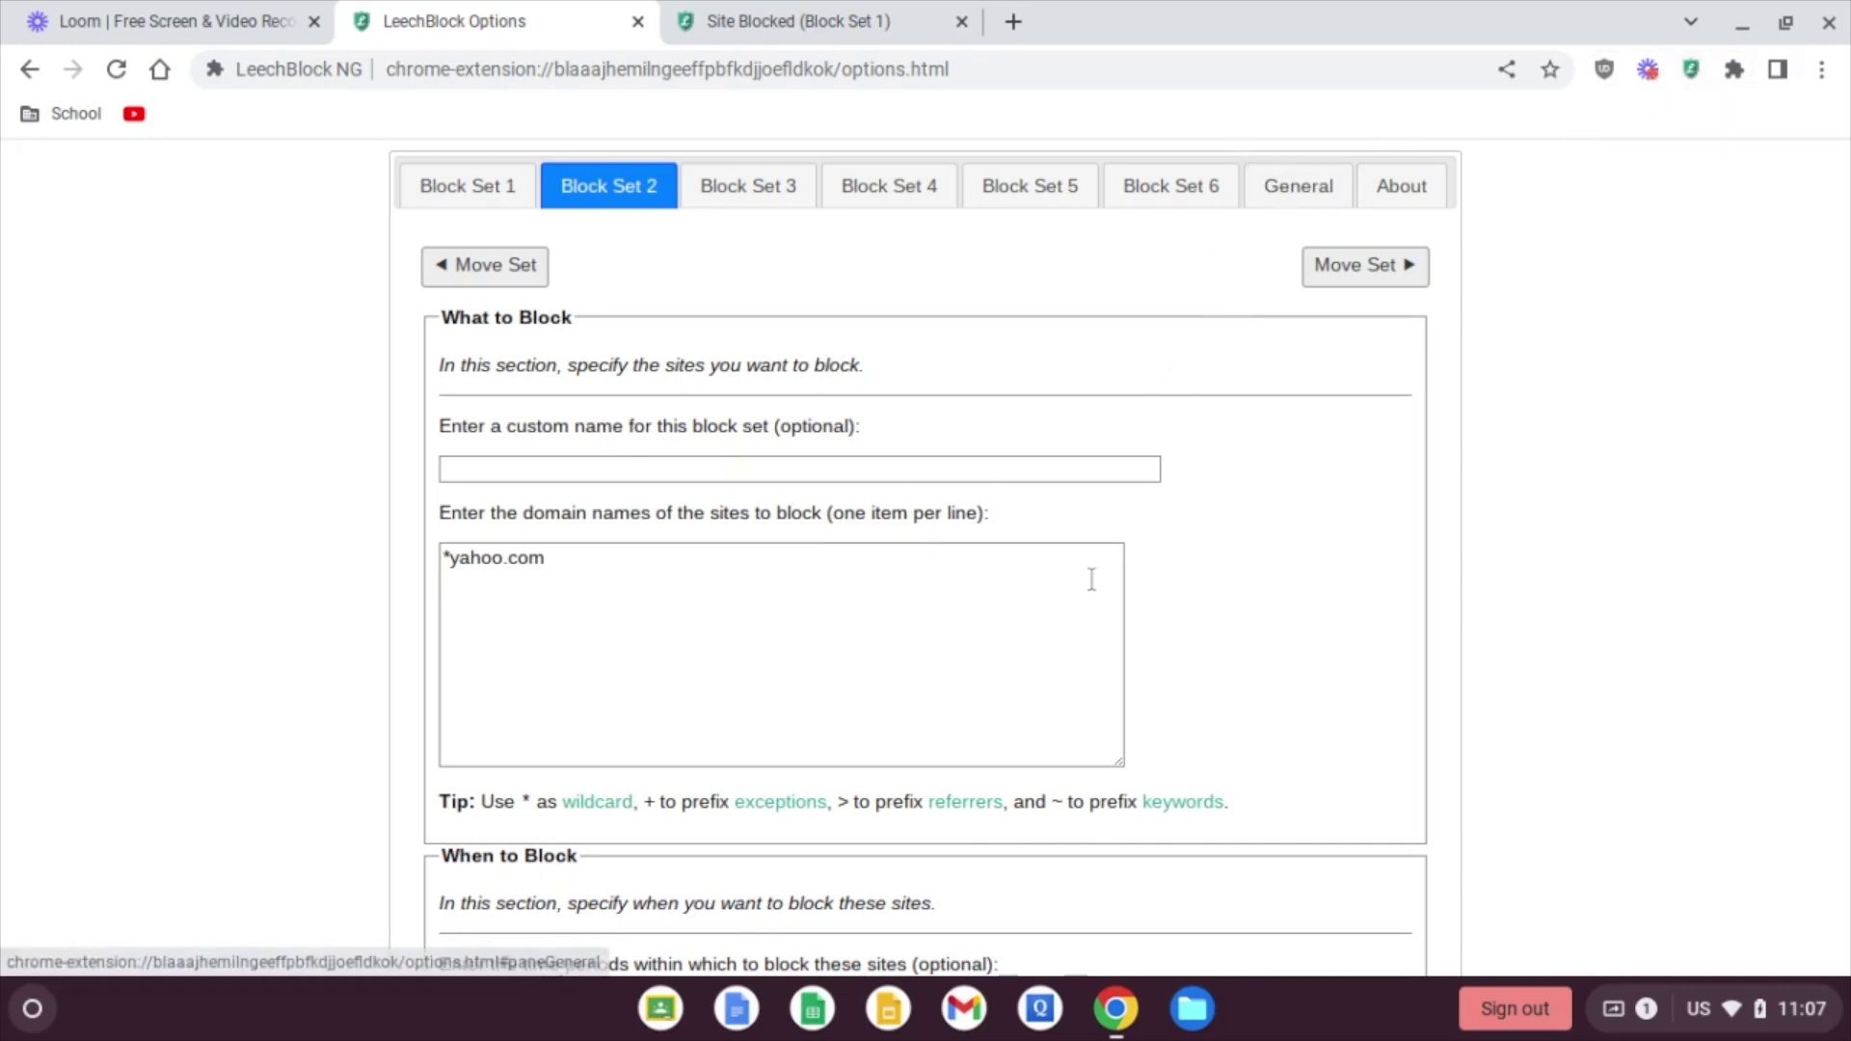
Step: Save Block Set 2, then close the options and blocked-site tabs
scroll(1434, 565, down, 15)
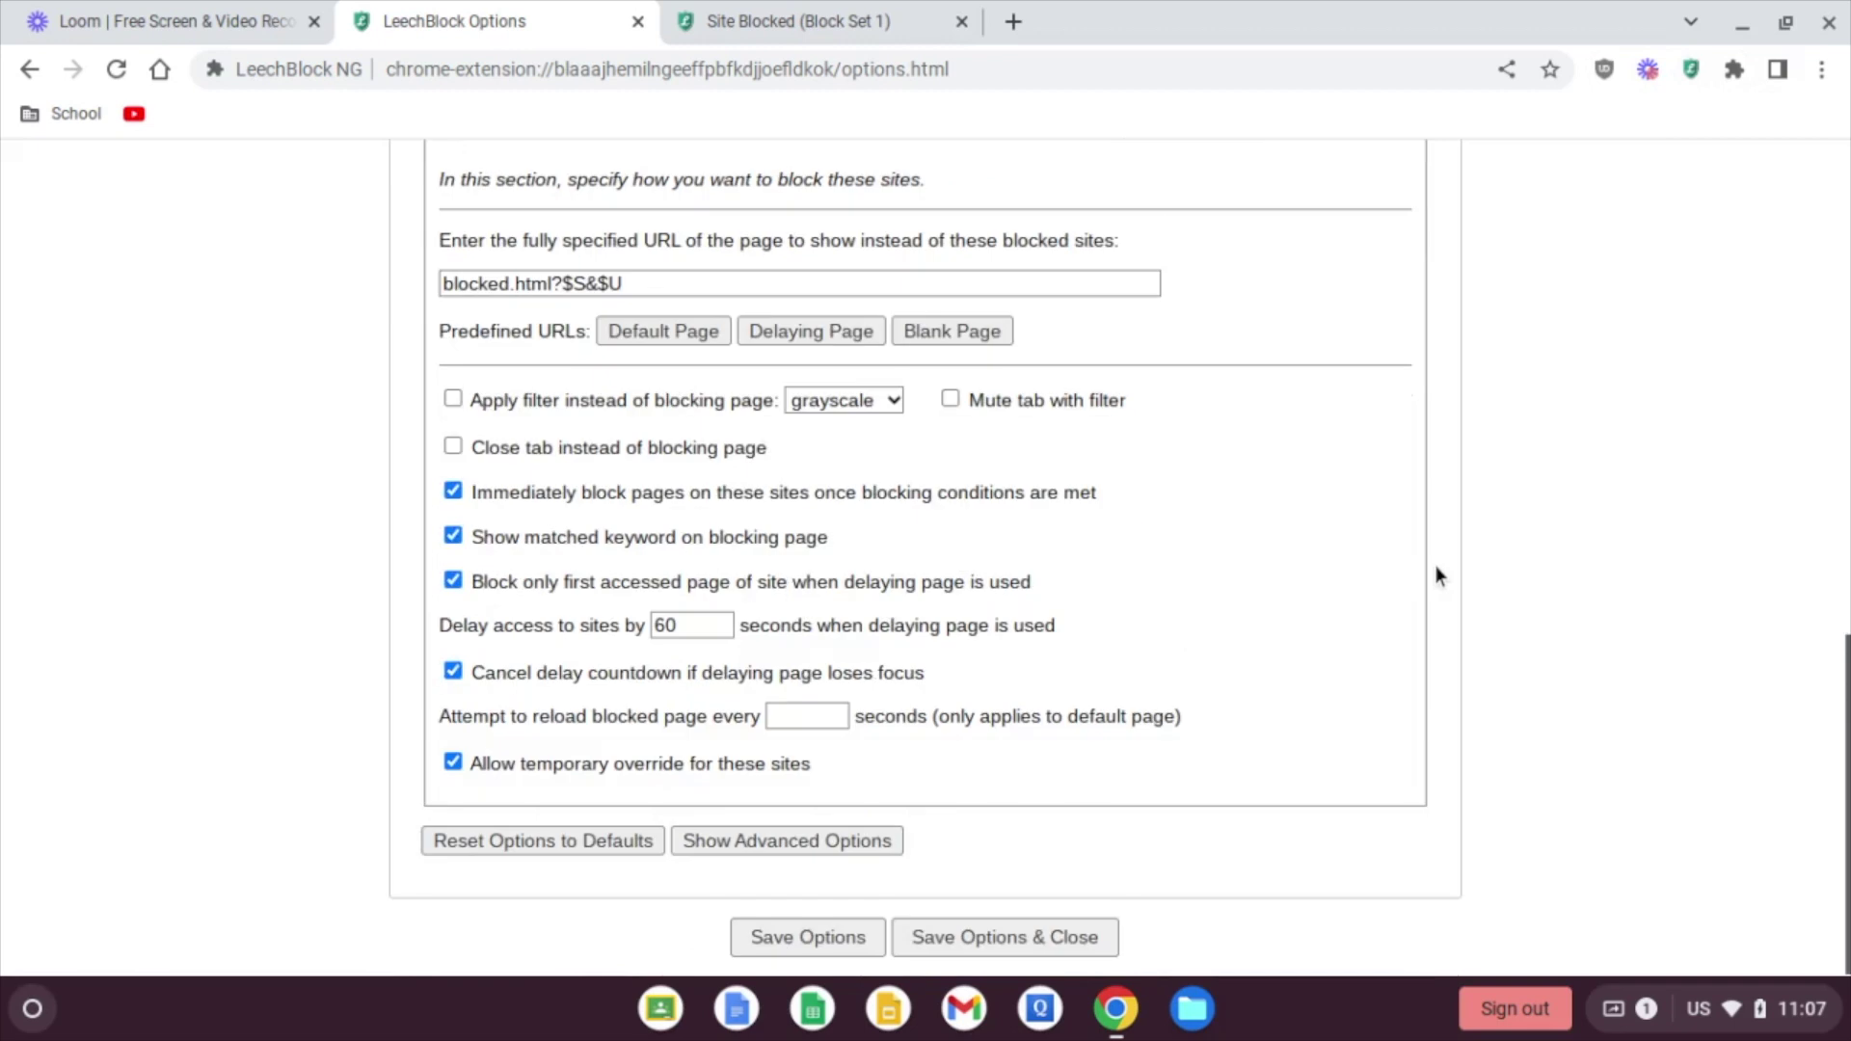
click(802, 953)
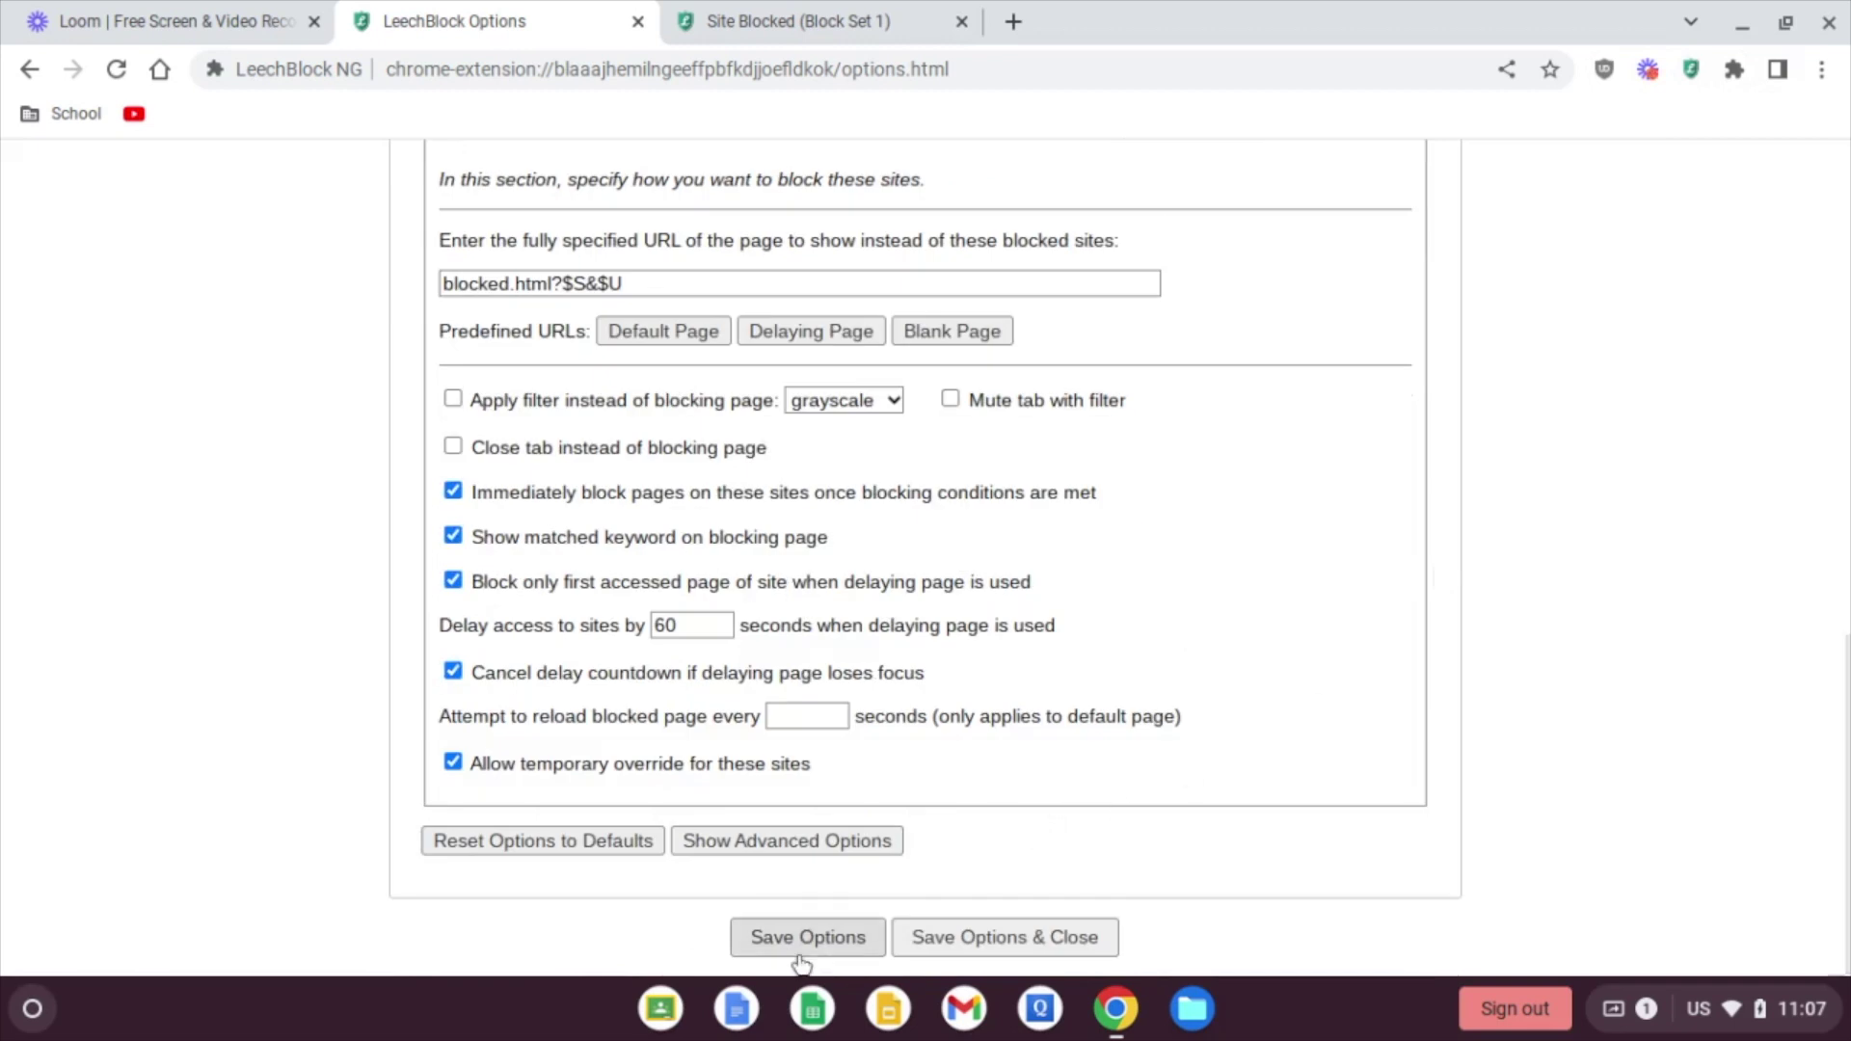
click(638, 21)
click(638, 23)
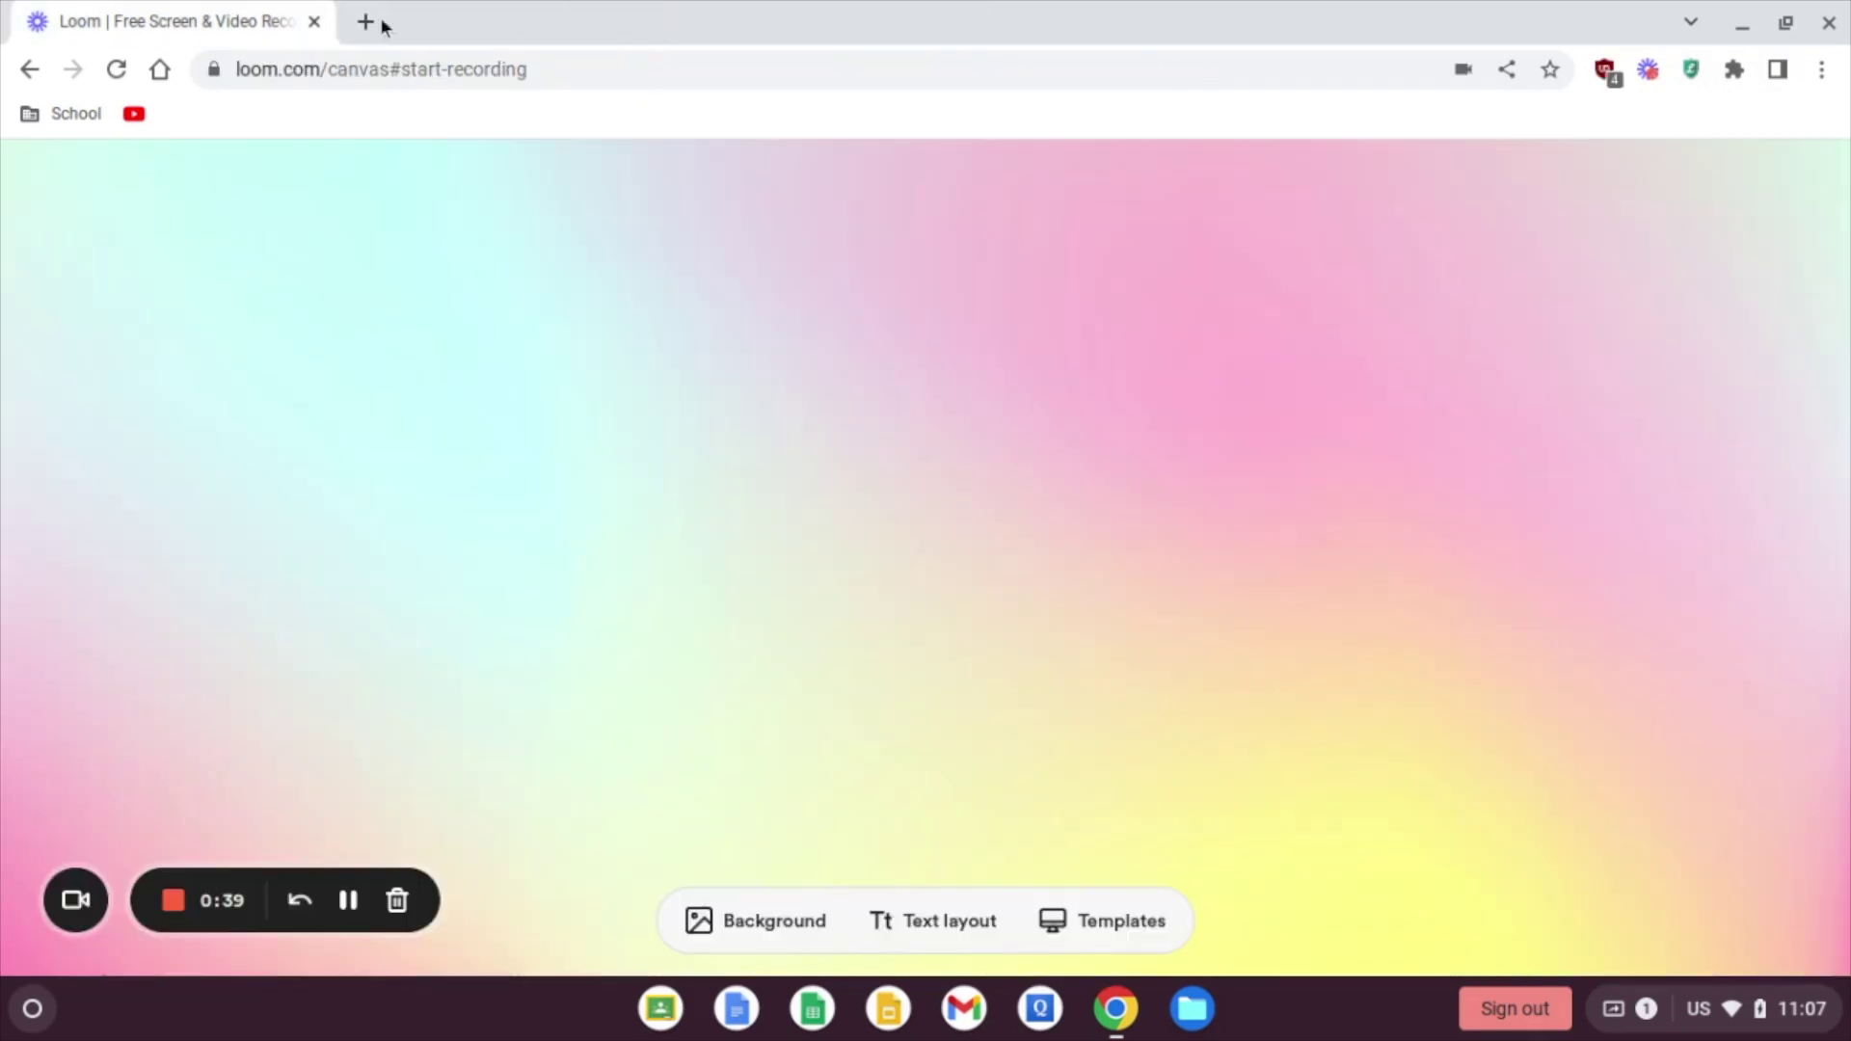
Step: Reopen LeechBlock options from a new tab and unlock them with the access password
click(364, 21)
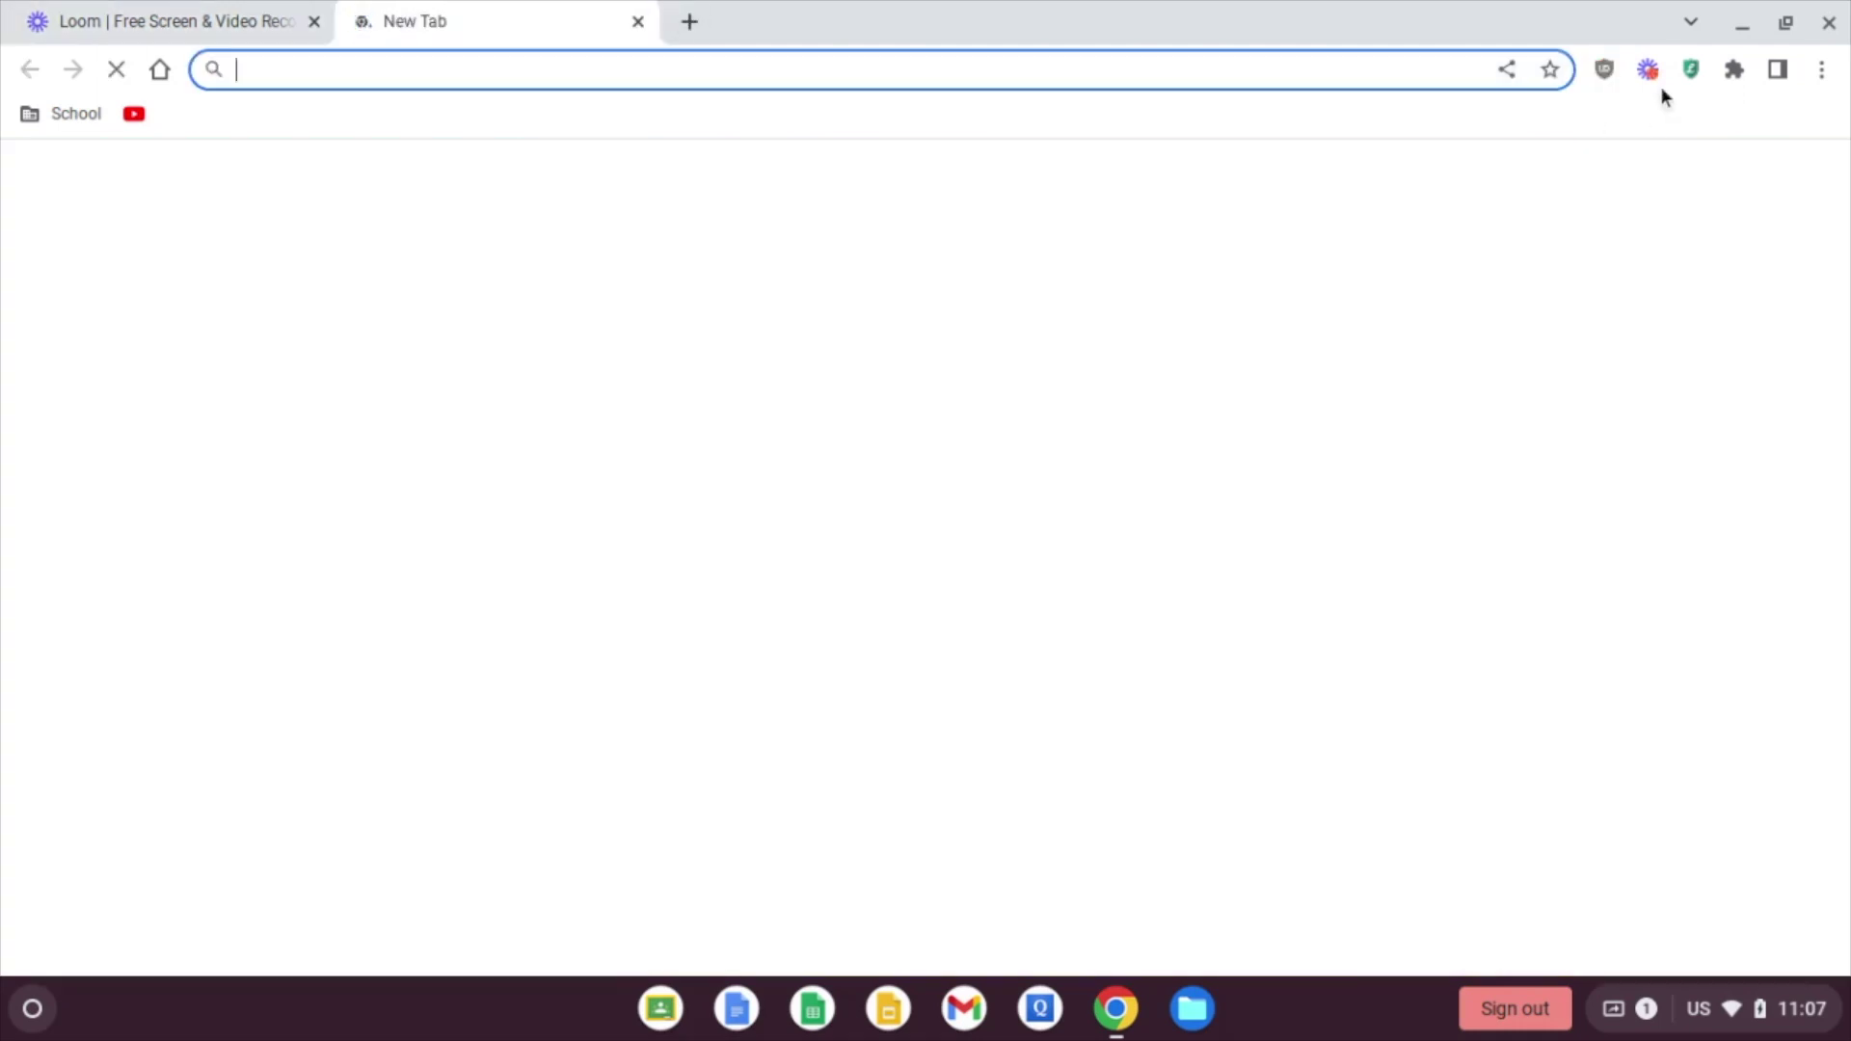
click(1692, 70)
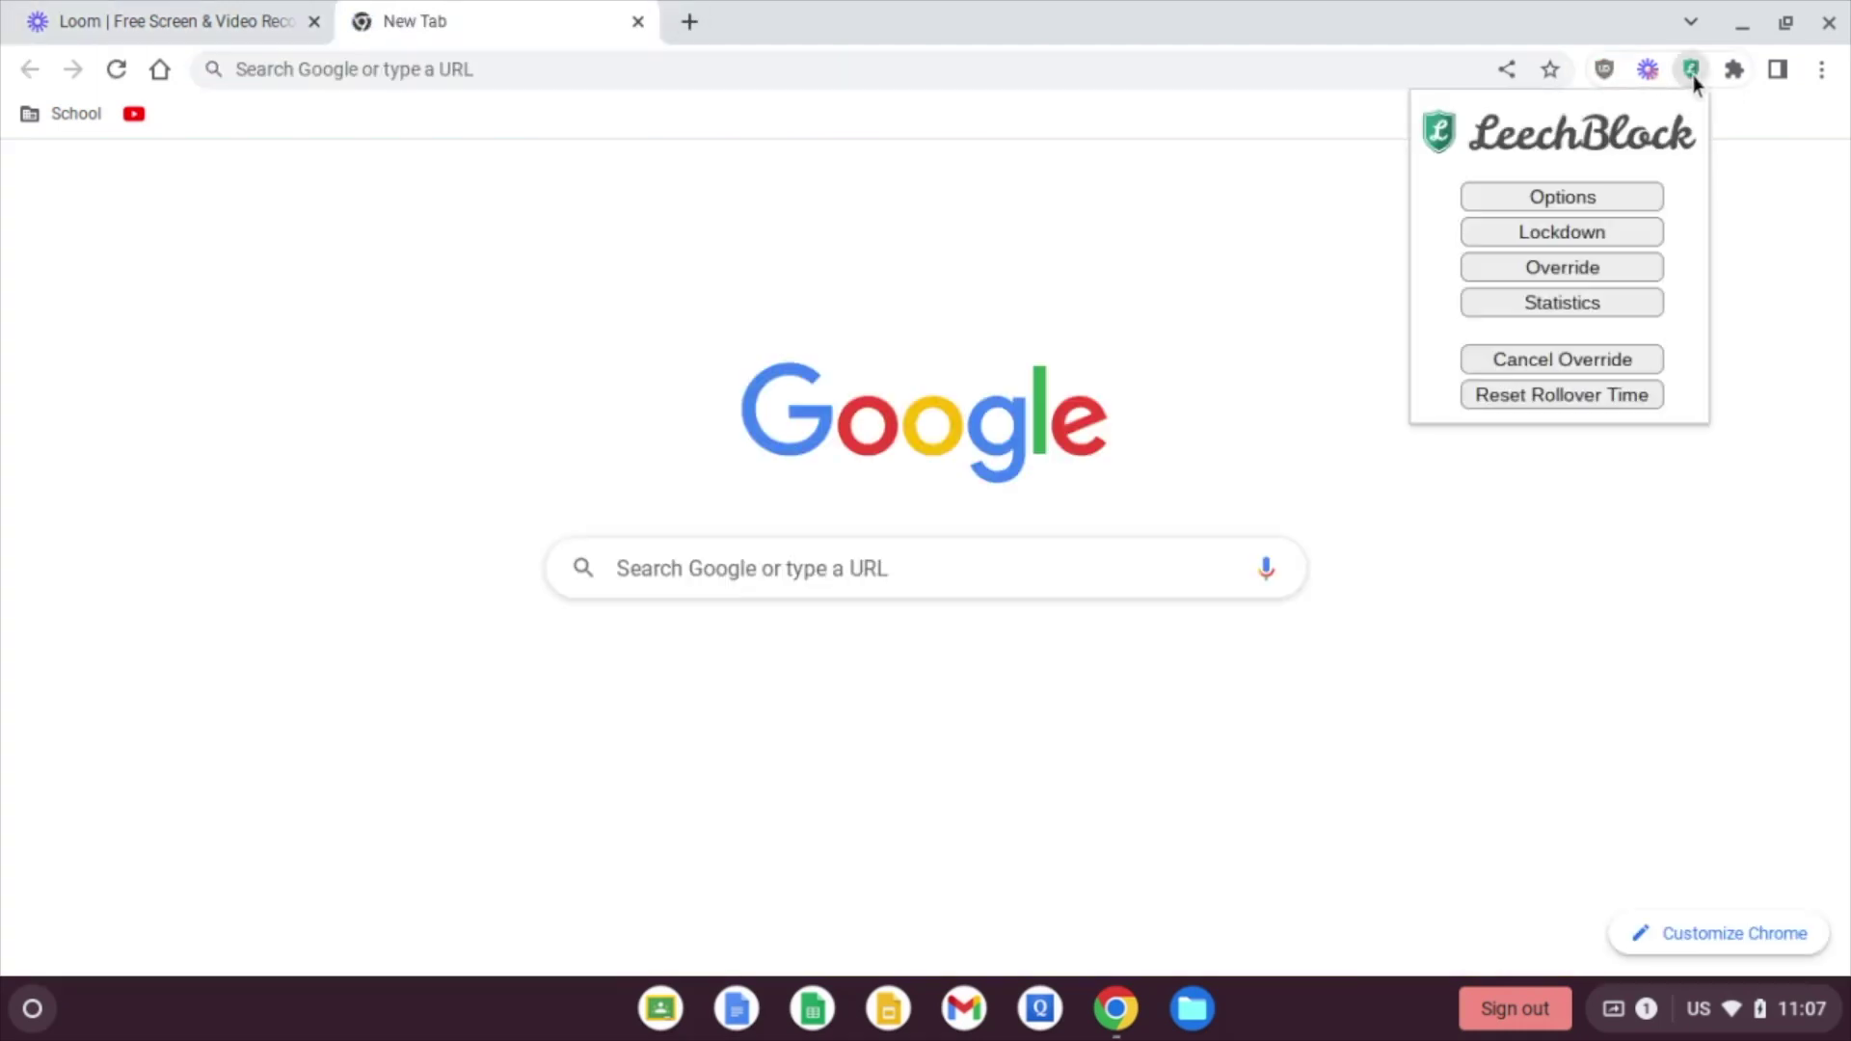
click(1589, 193)
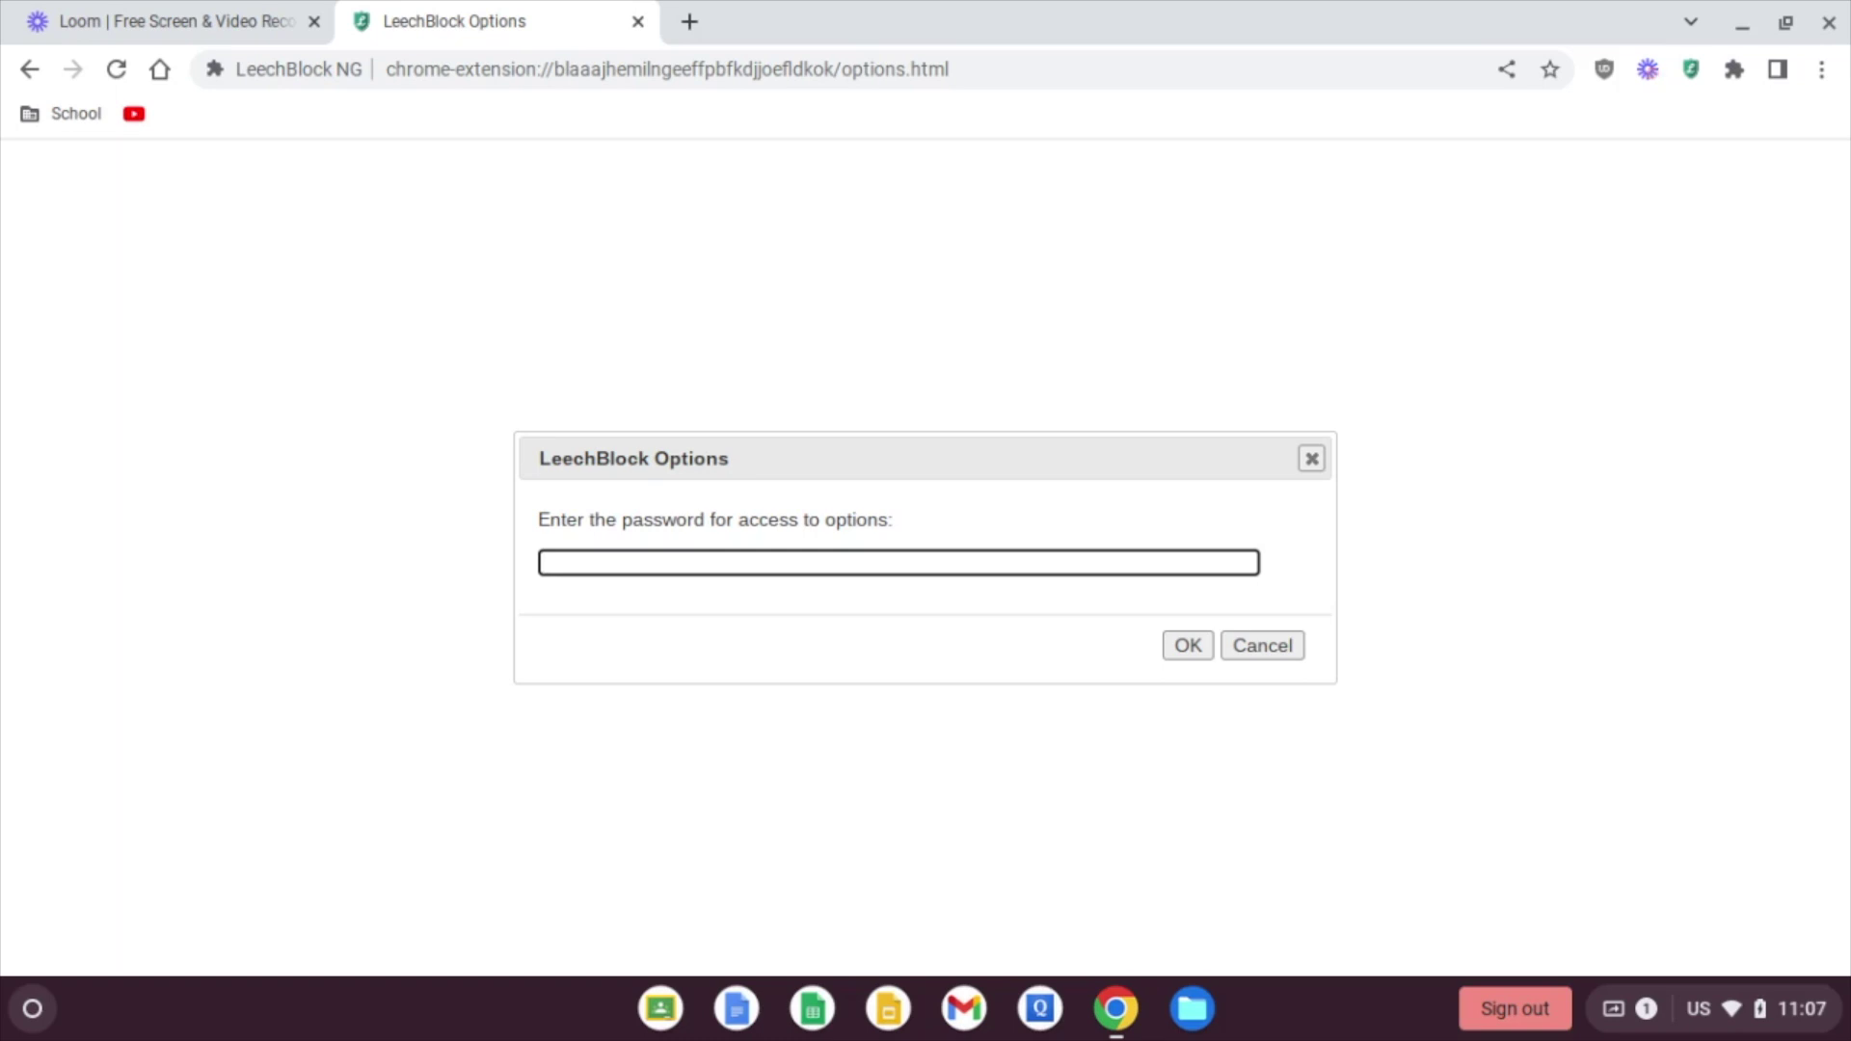
text(••••••)
click(1191, 645)
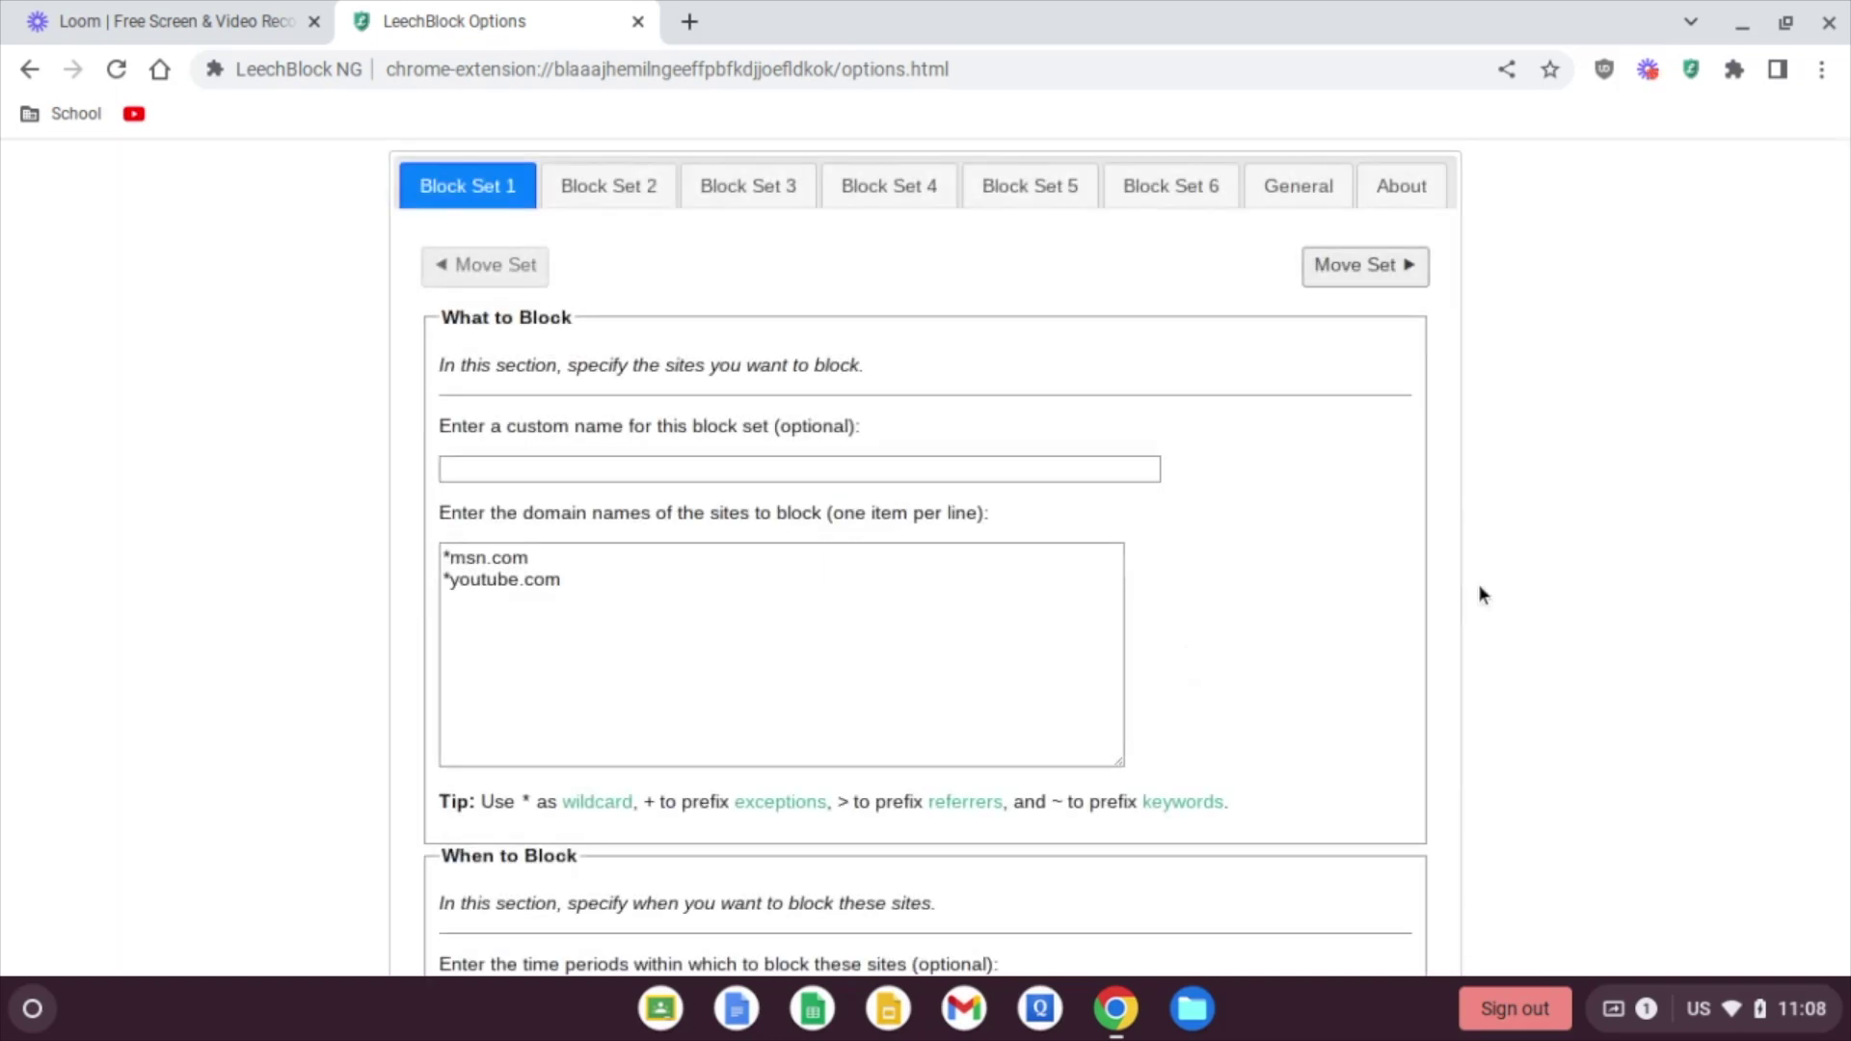
Step: Review Block Set 1's settings, then look through Block Set 2's settings
scroll(1481, 592, down, 2)
scroll(1482, 594, down, 10)
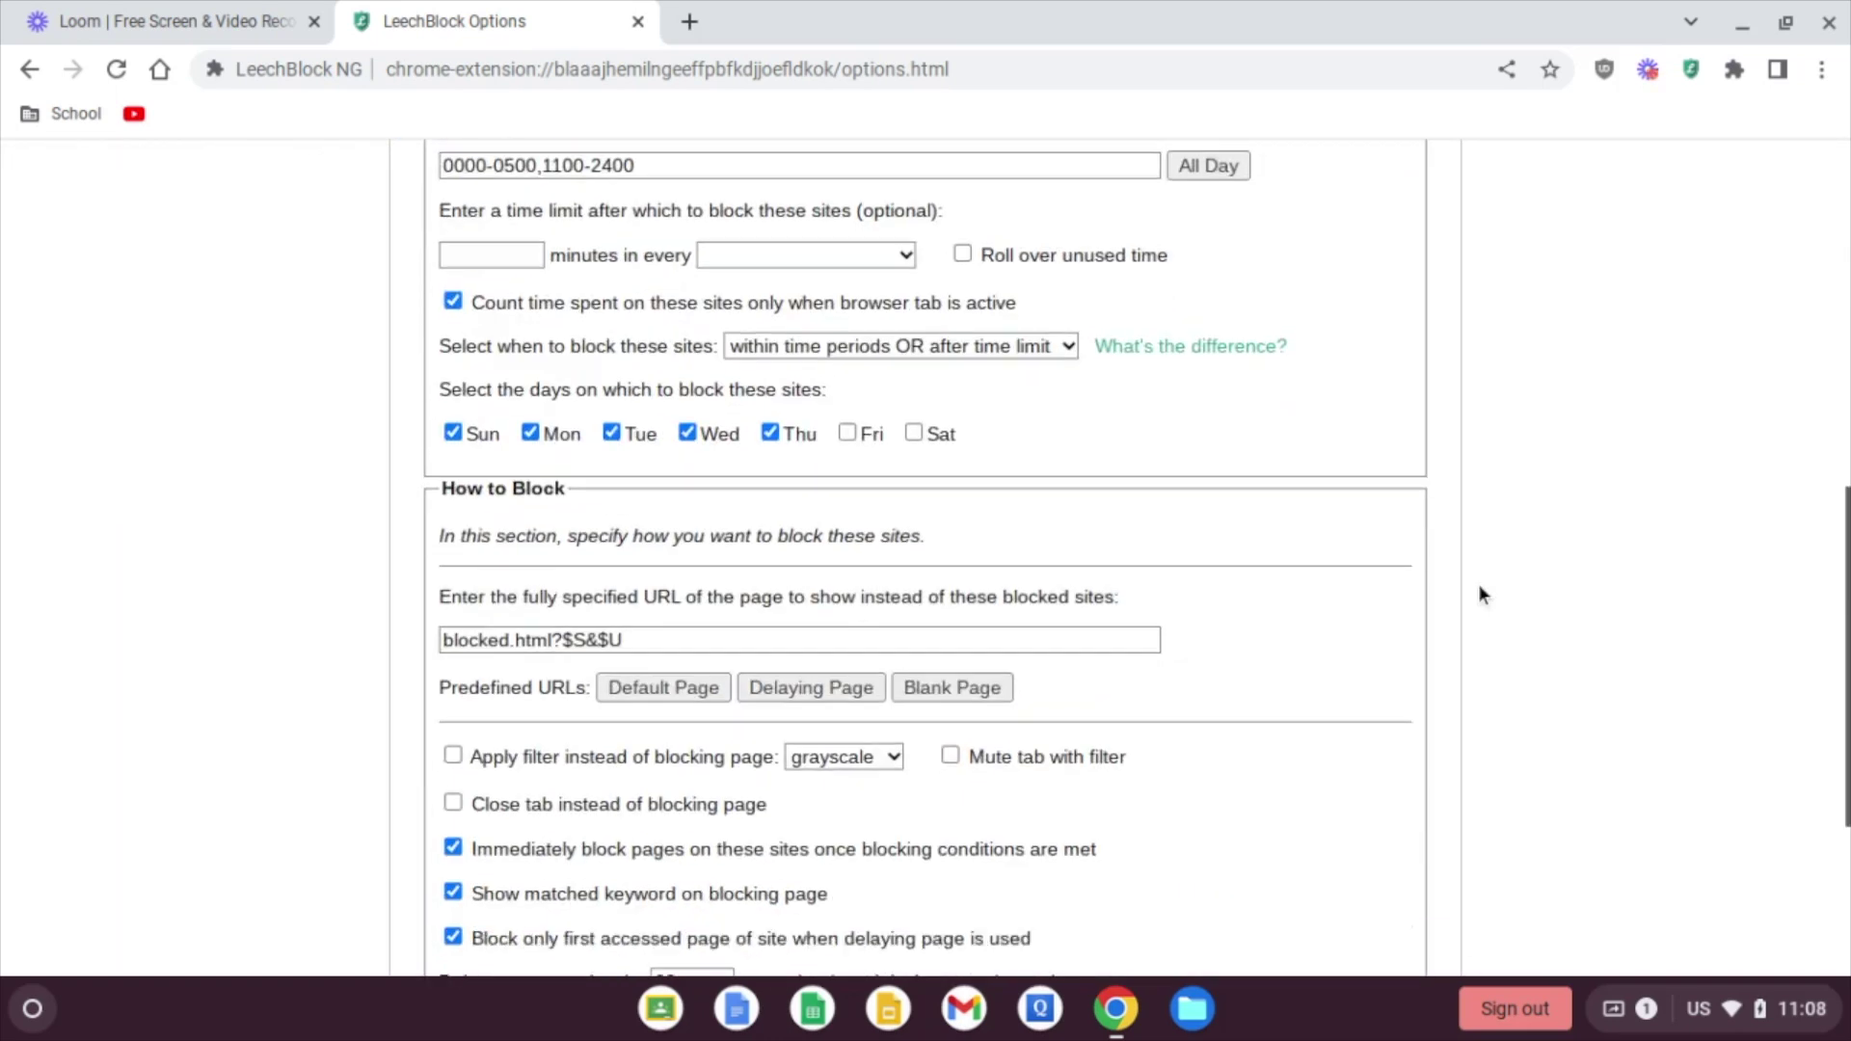
scroll(1478, 582, up, 12)
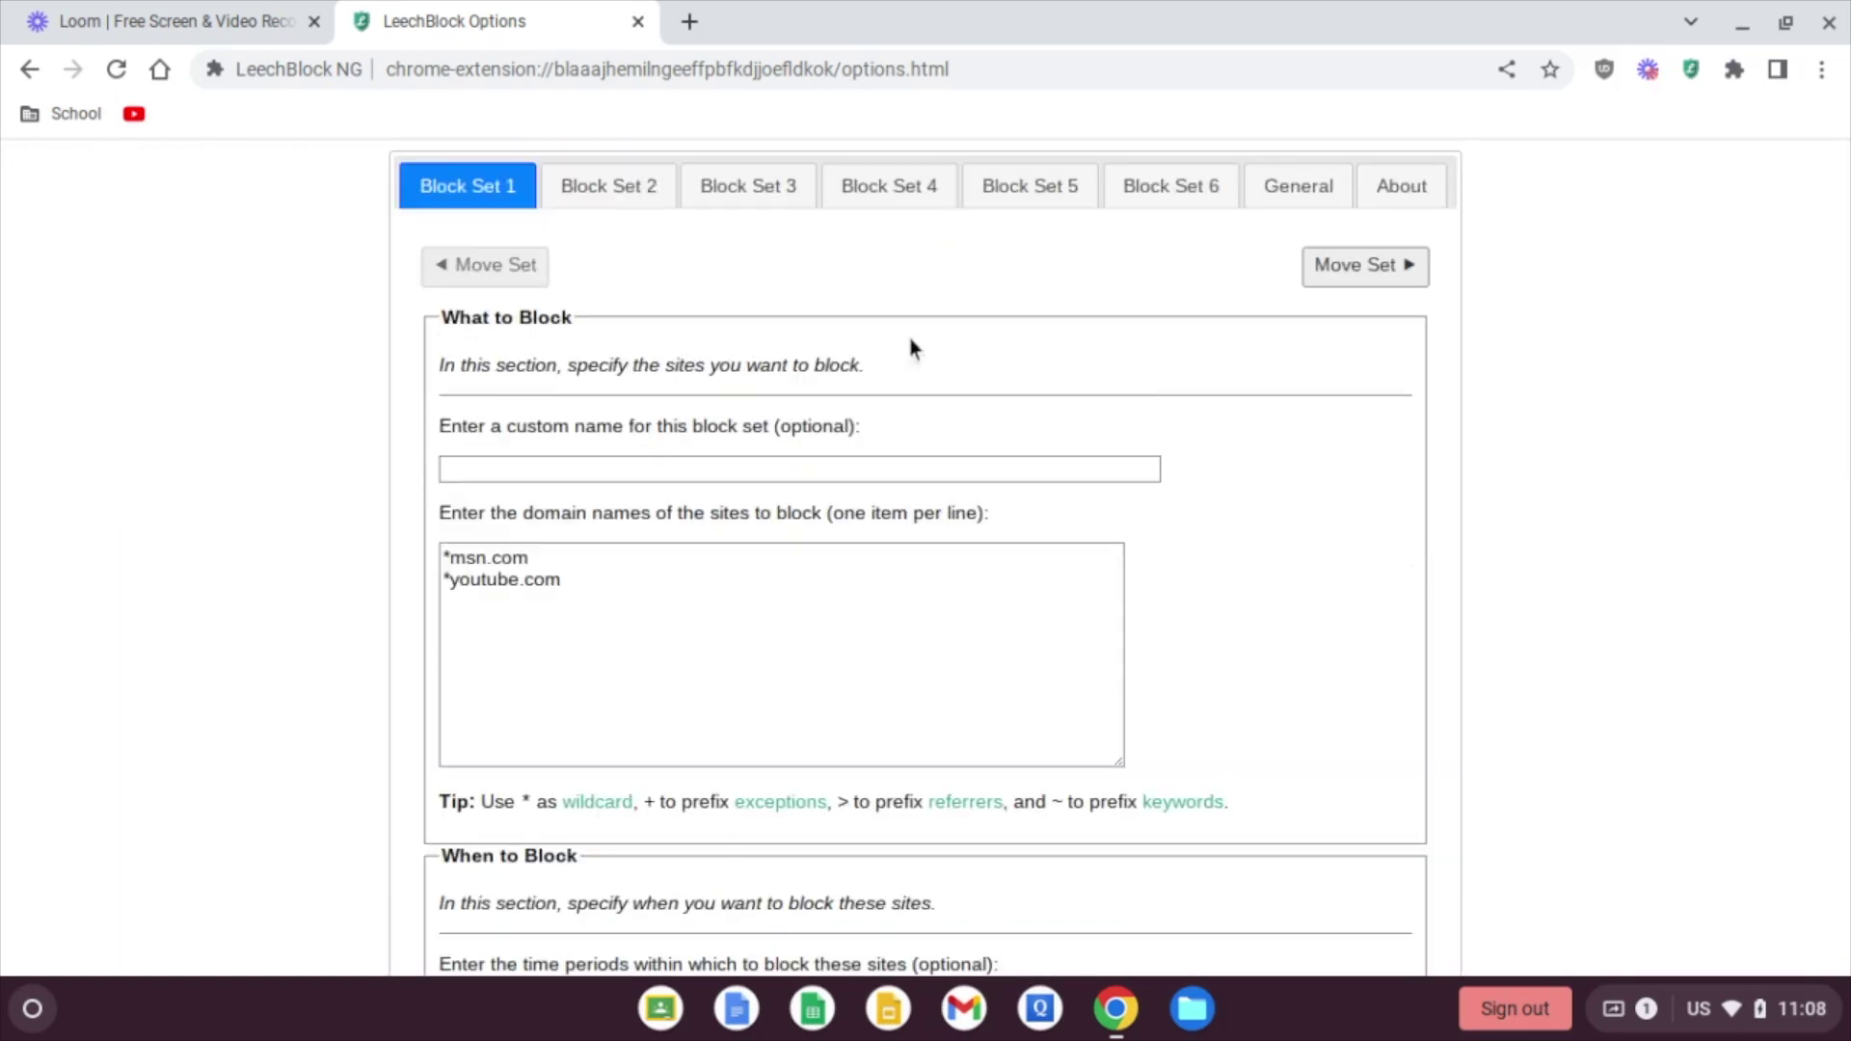
click(617, 185)
scroll(389, 537, down, 5)
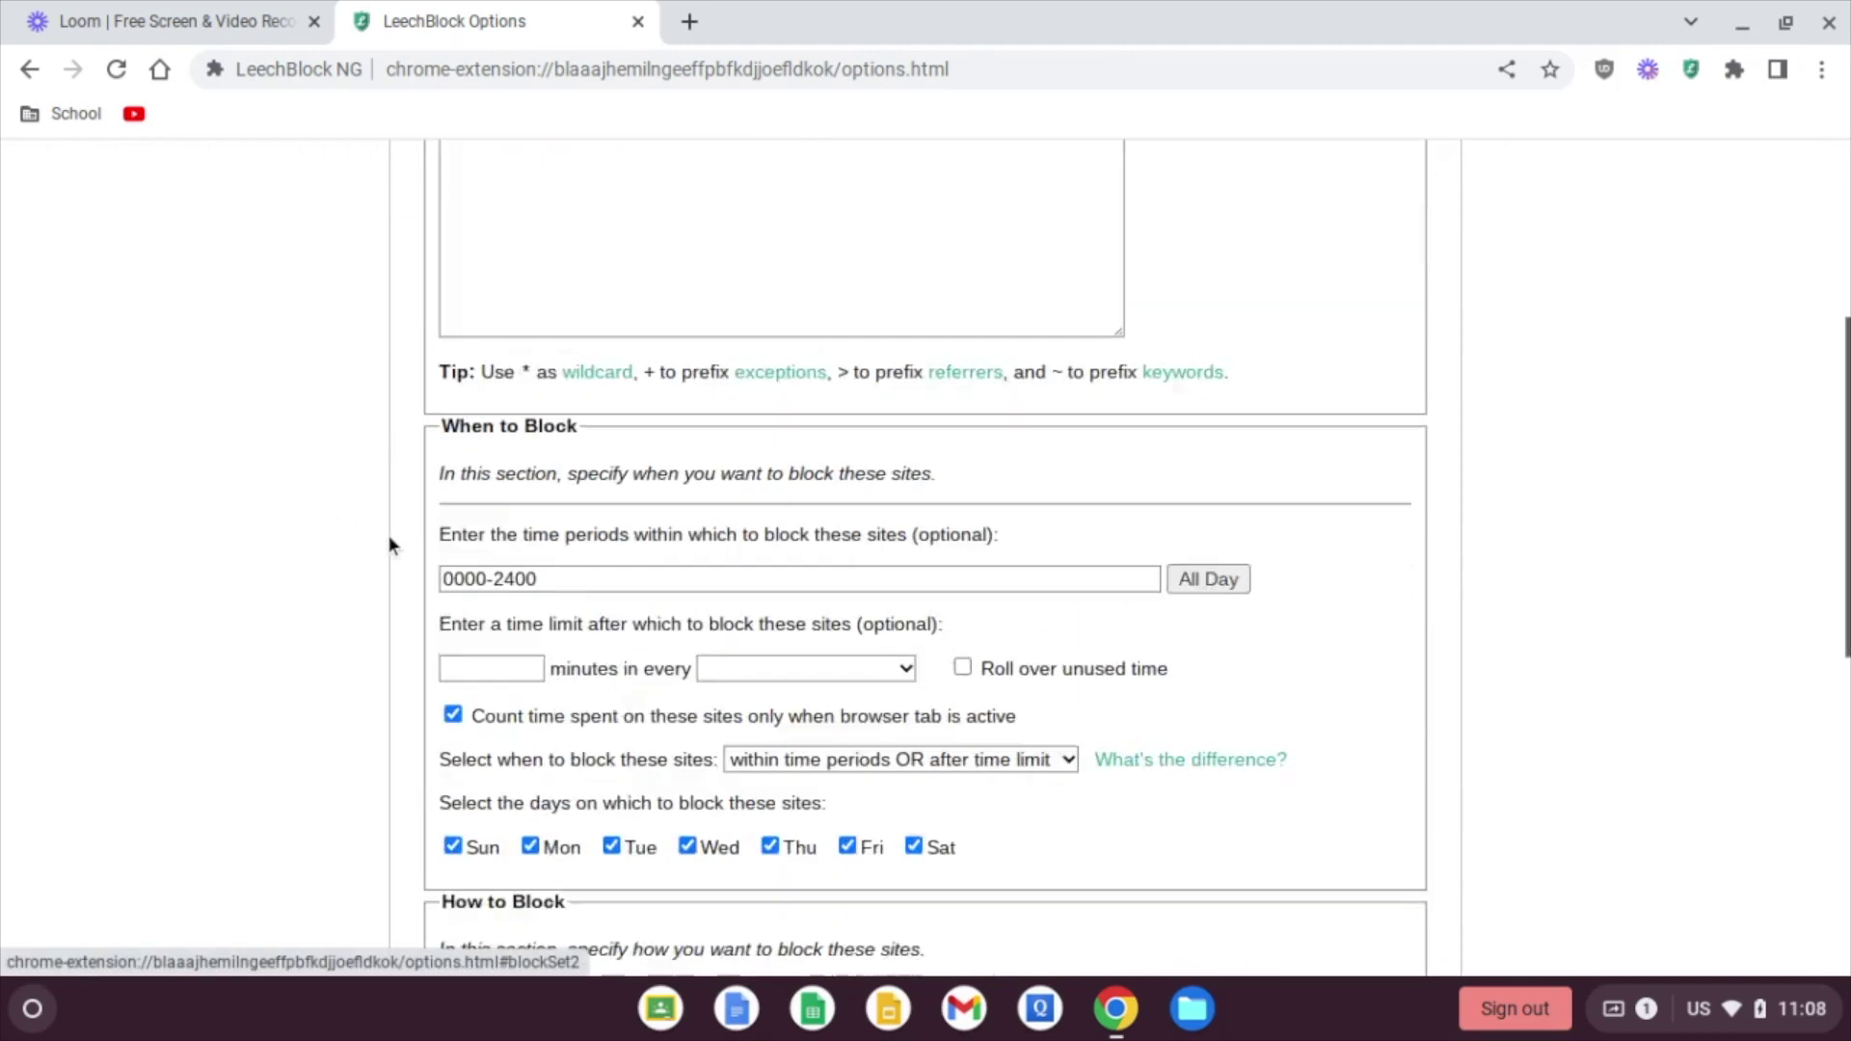
scroll(389, 535, down, 7)
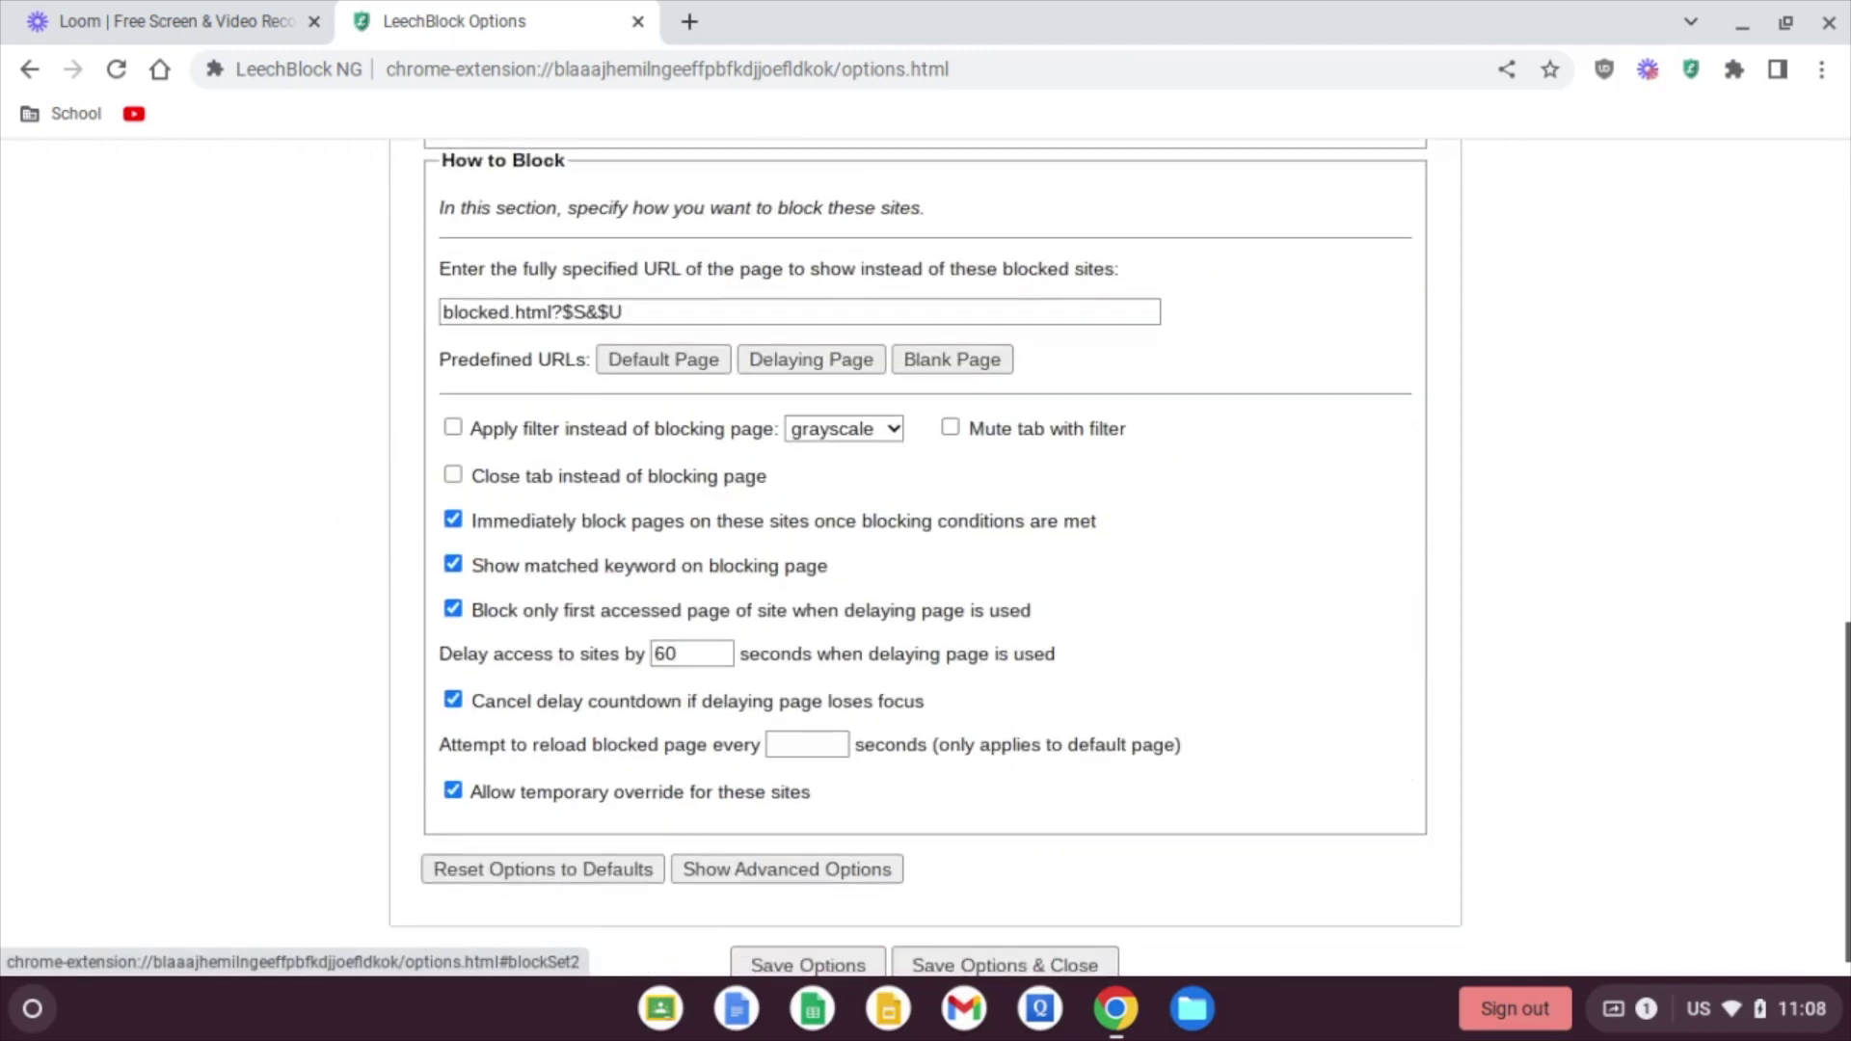
scroll(390, 535, up, 12)
scroll(925, 554, up, 1)
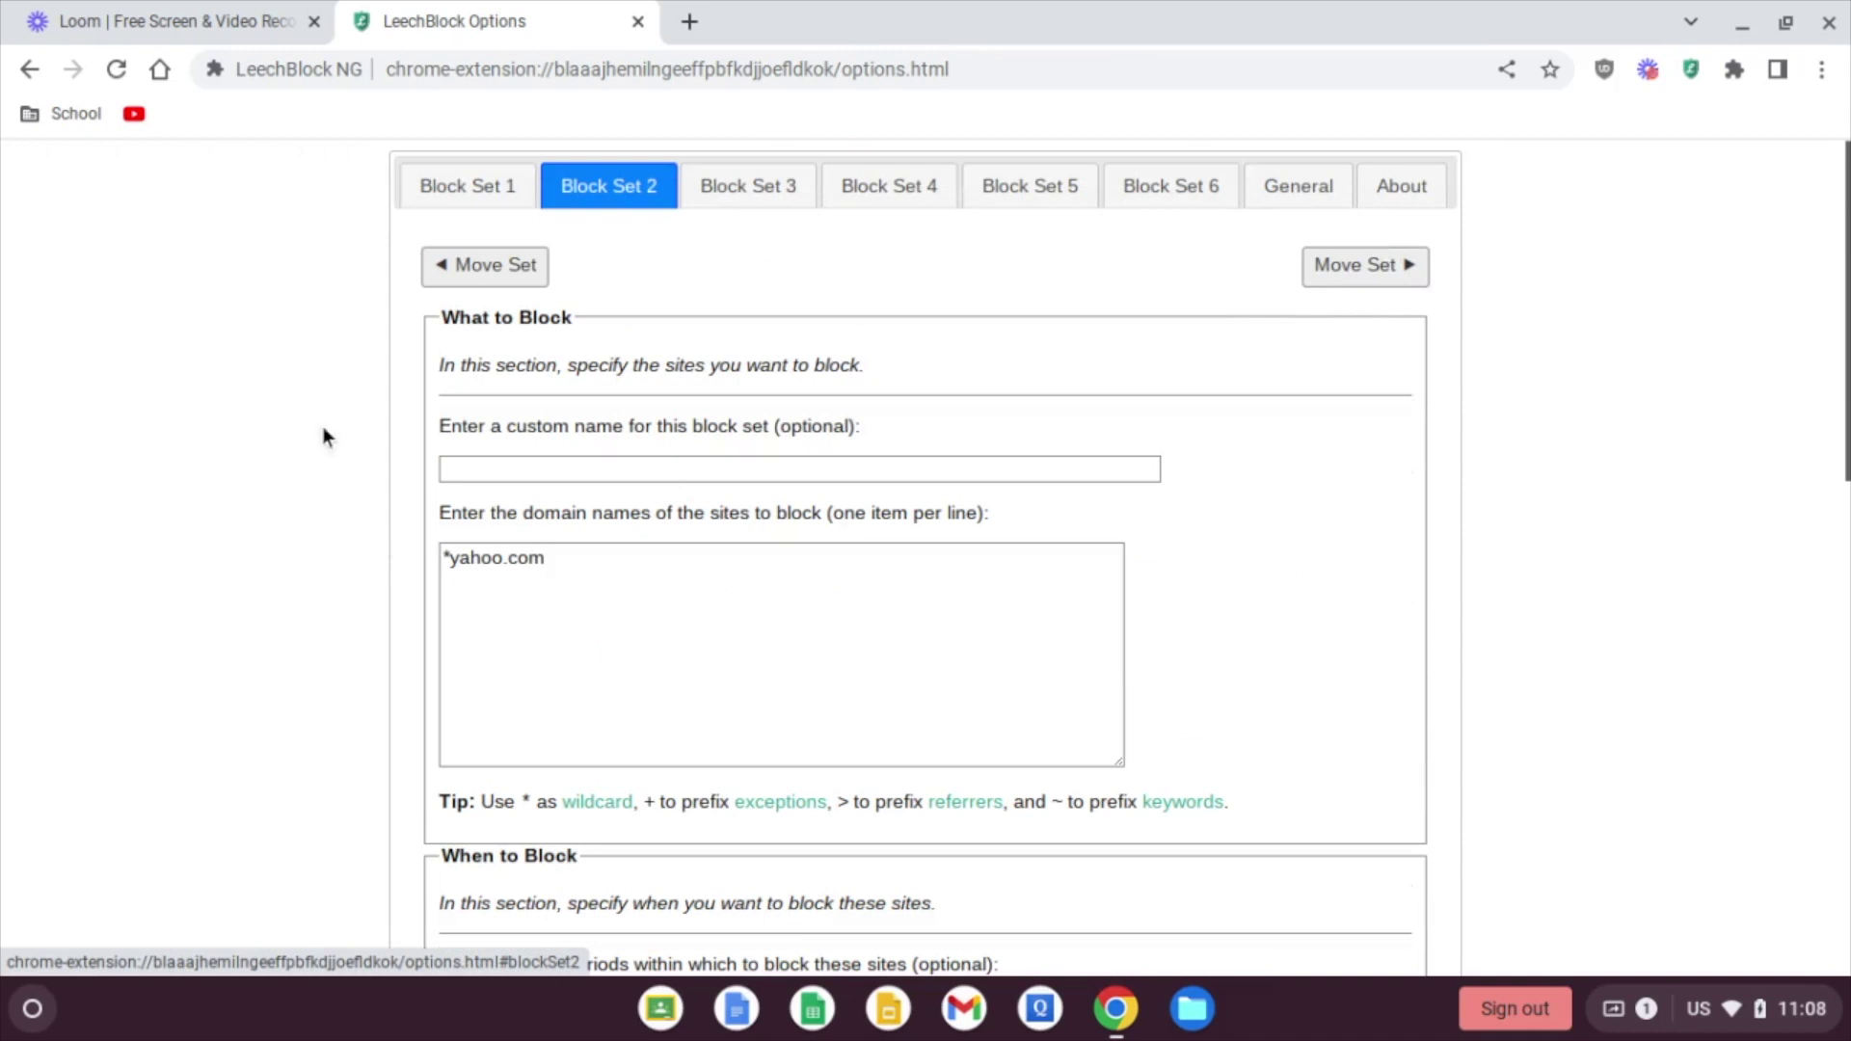
scroll(347, 454, down, 15)
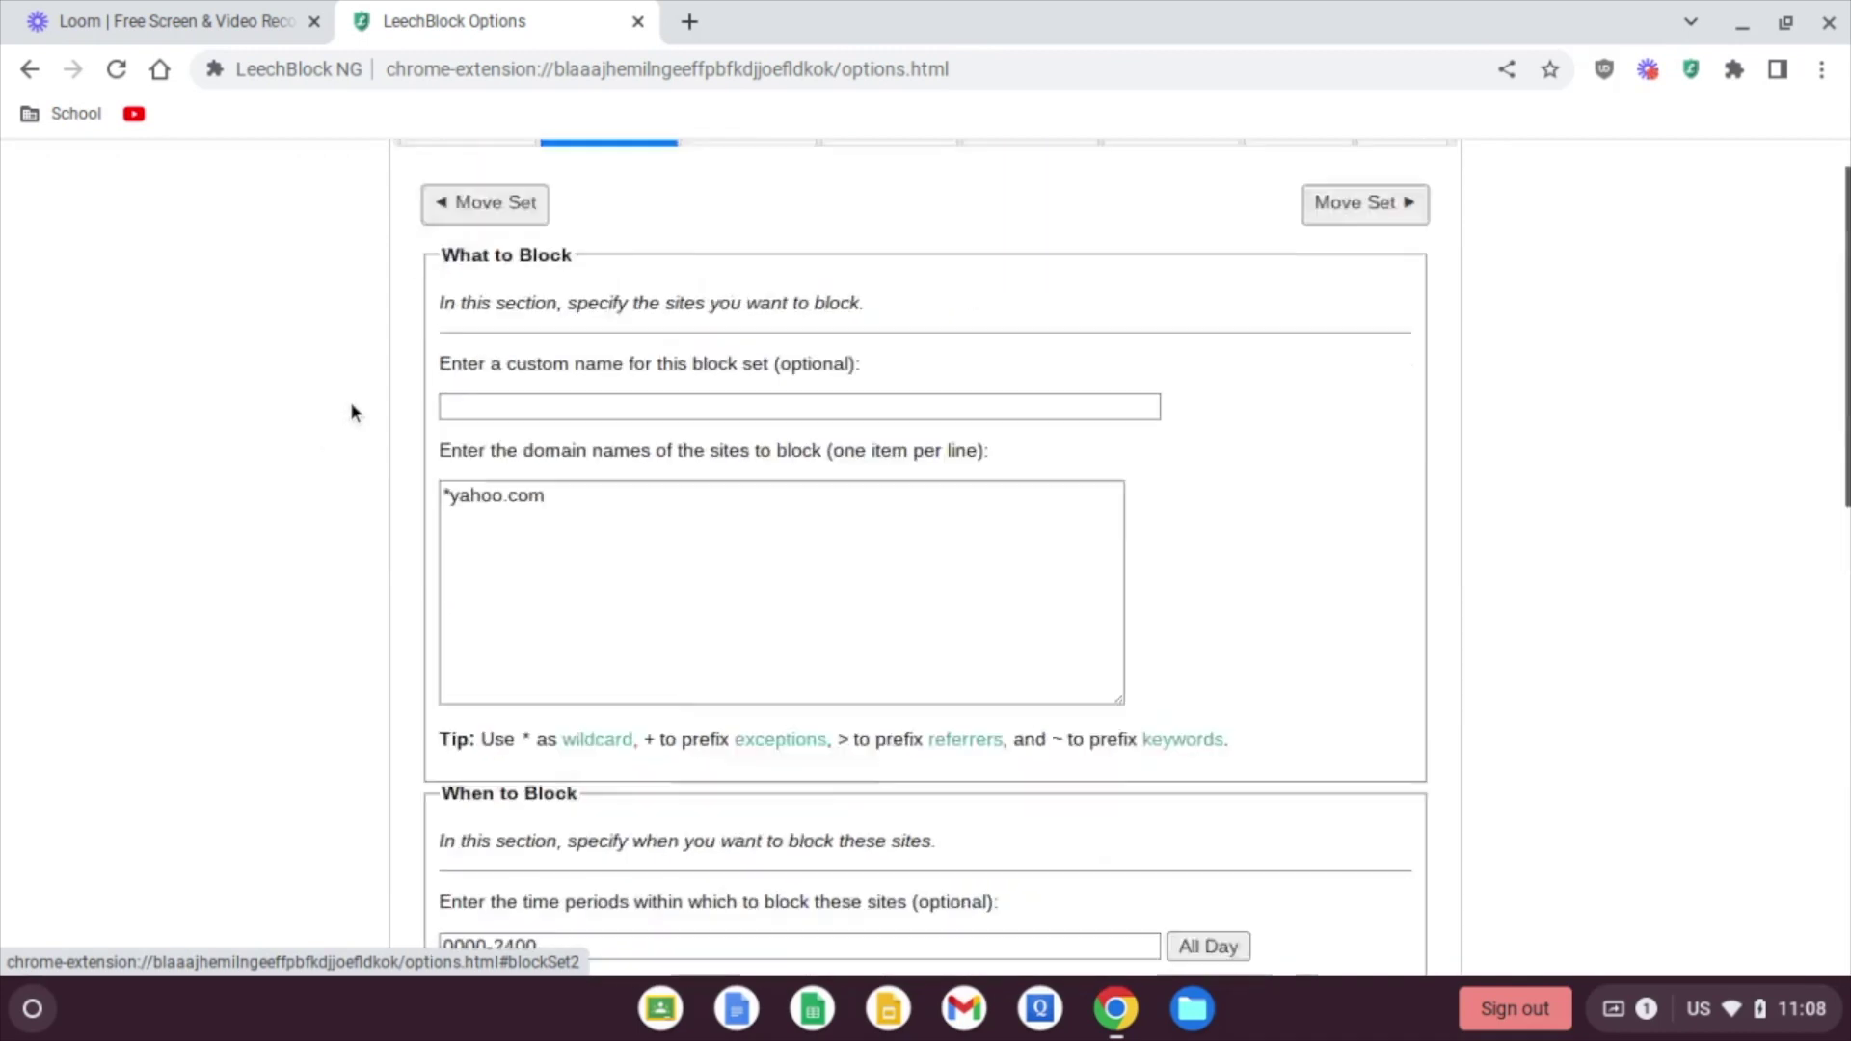
Step: Review the General settings, confirming options access requires a password
click(1281, 183)
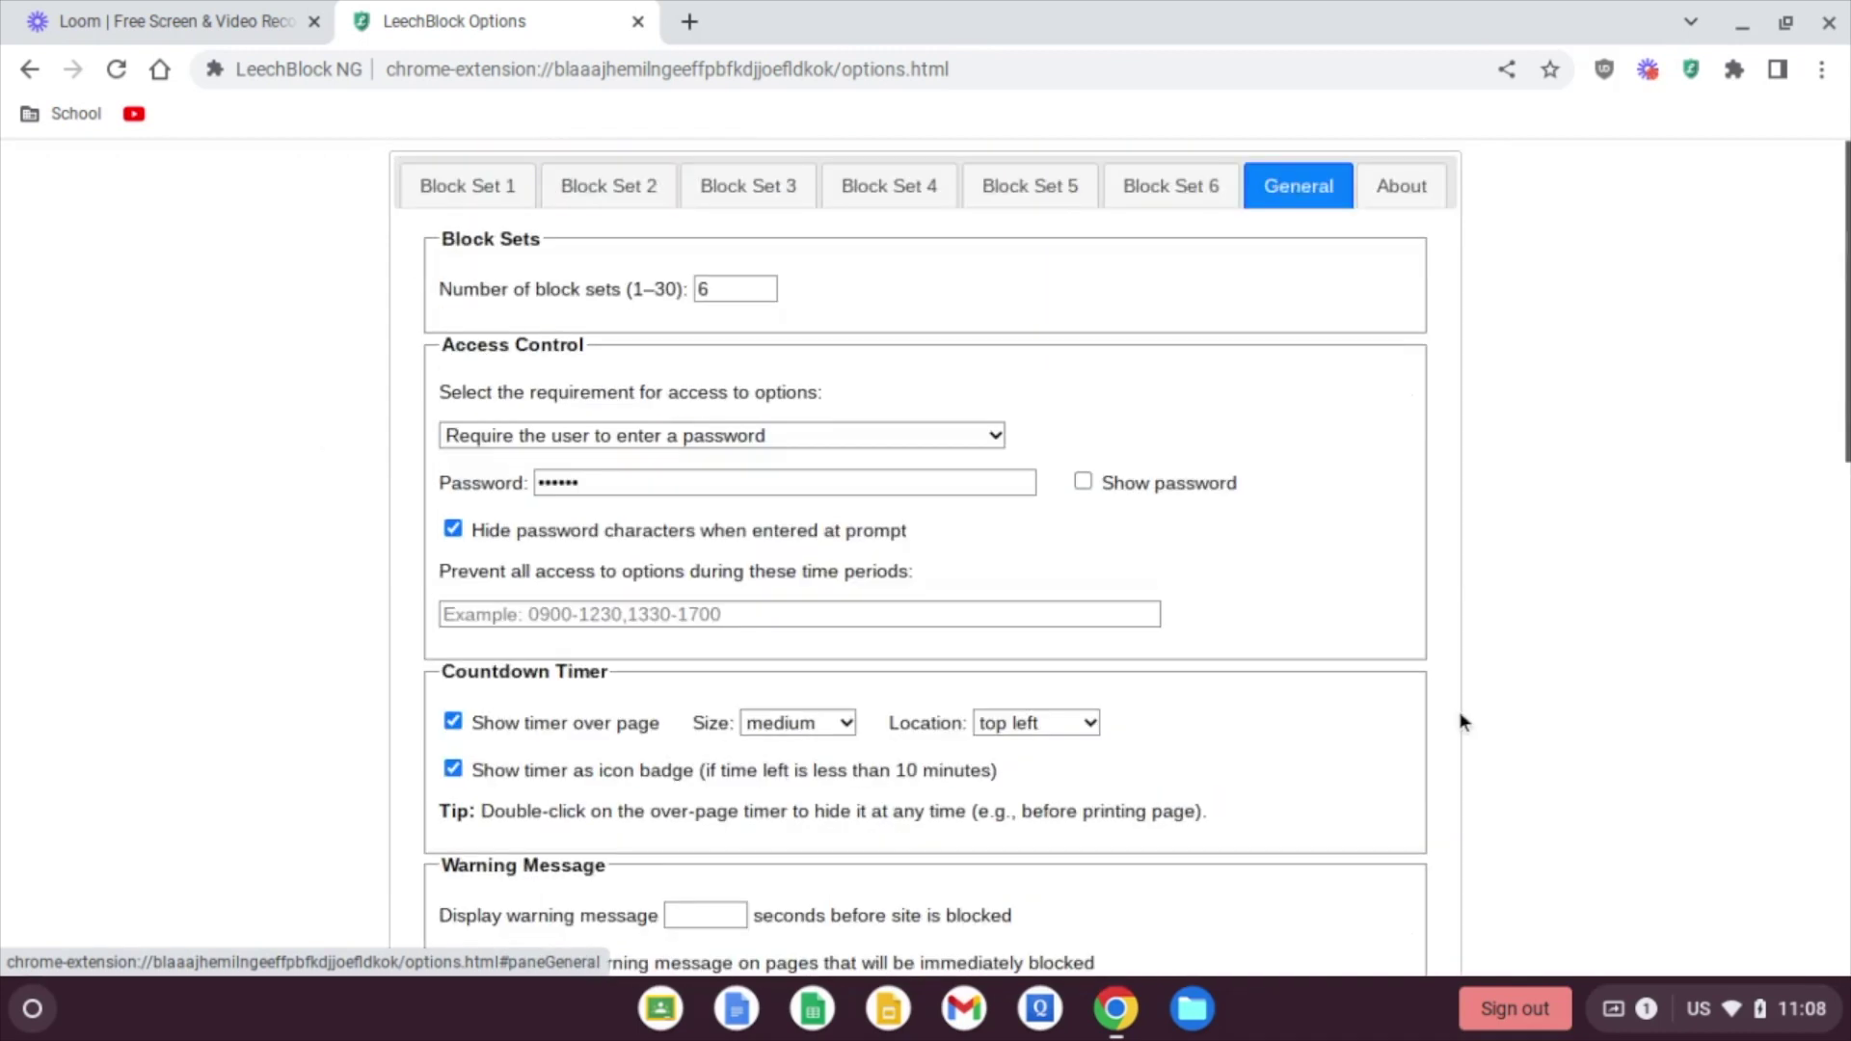
scroll(1460, 720, down, 4)
scroll(1461, 721, down, 6)
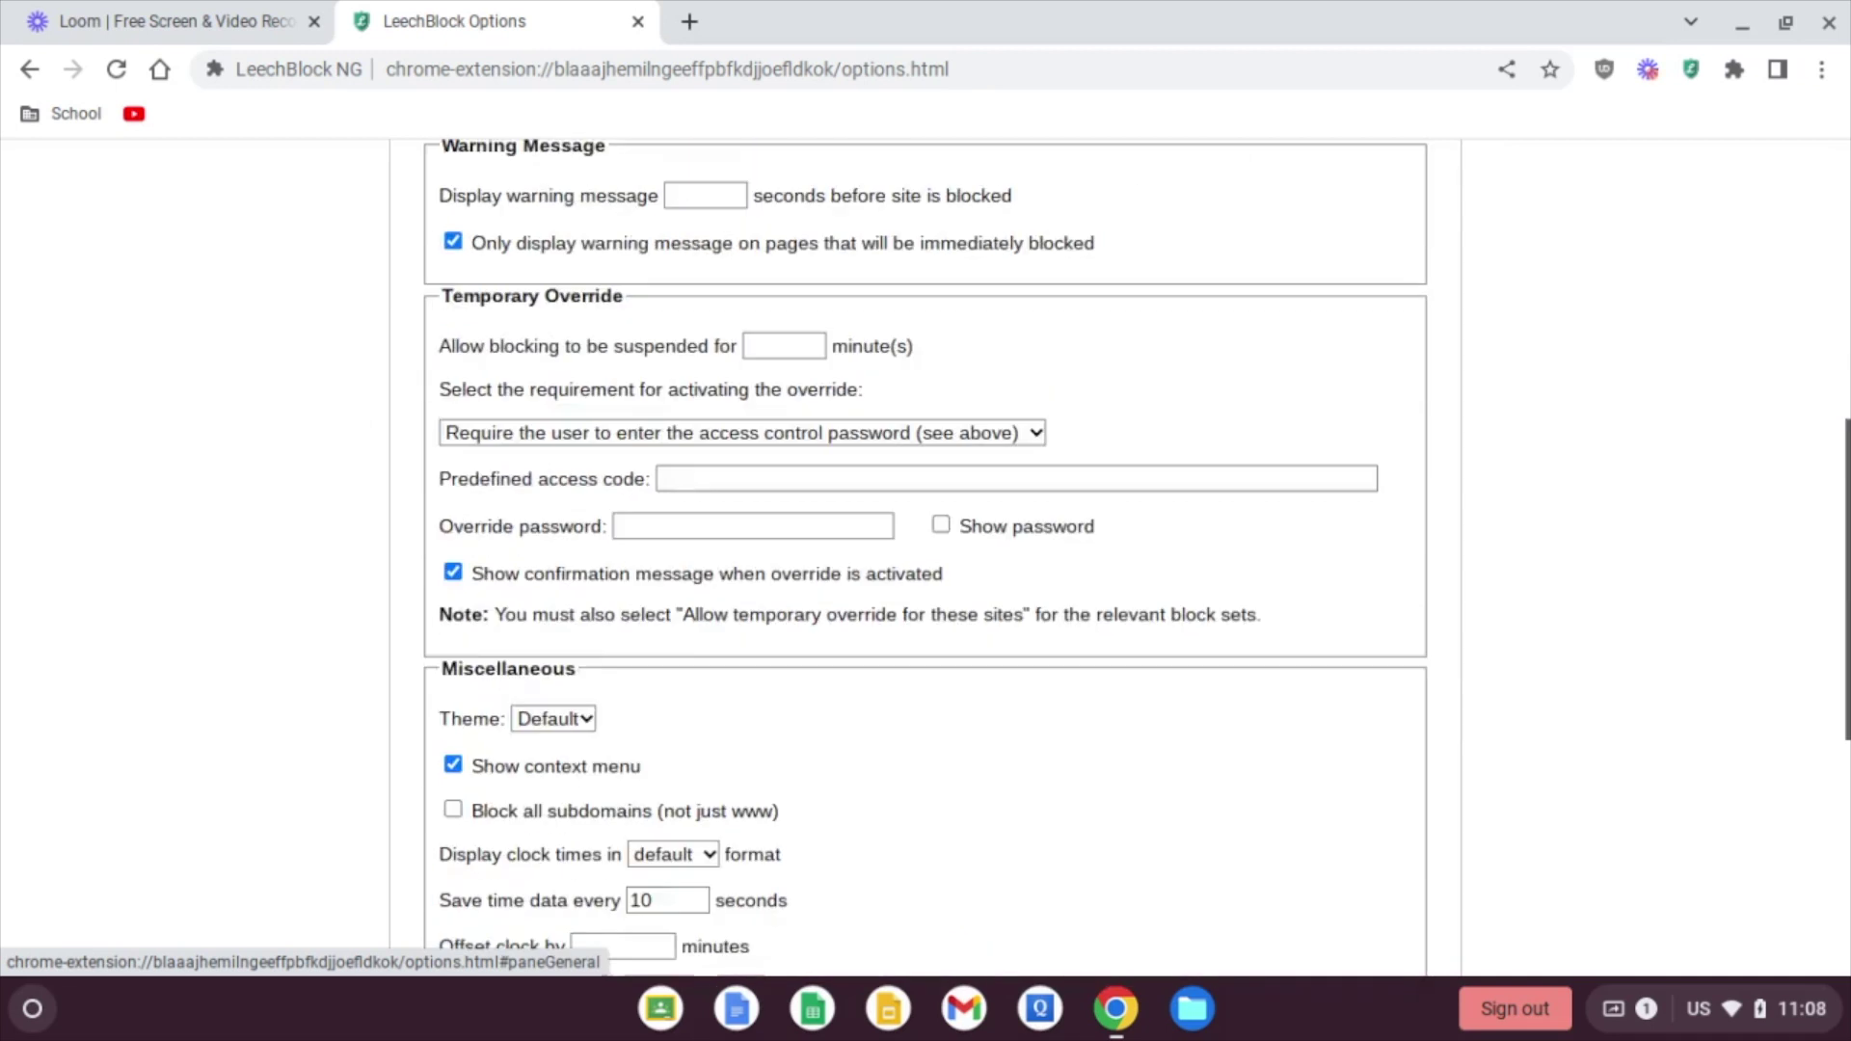
scroll(1461, 720, down, 4)
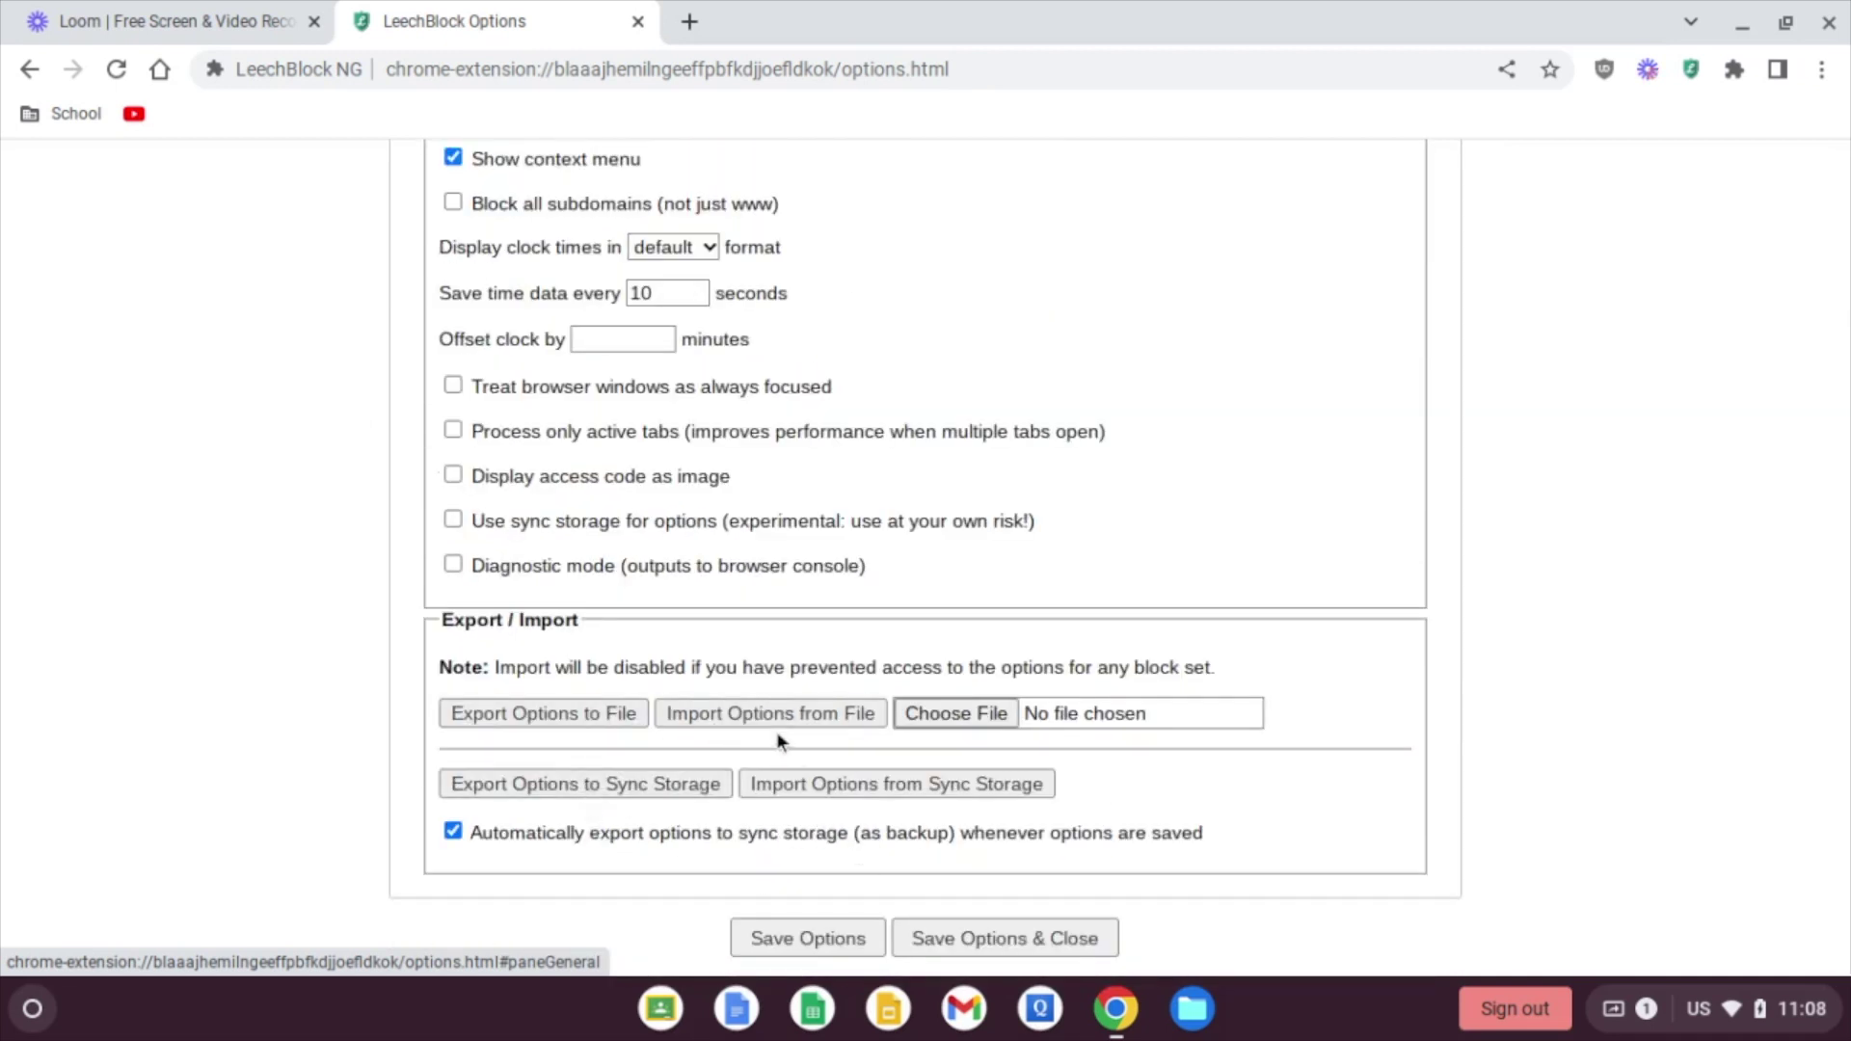
scroll(1620, 511, up, 1)
scroll(1620, 511, down, 1)
scroll(925, 560, up, 15)
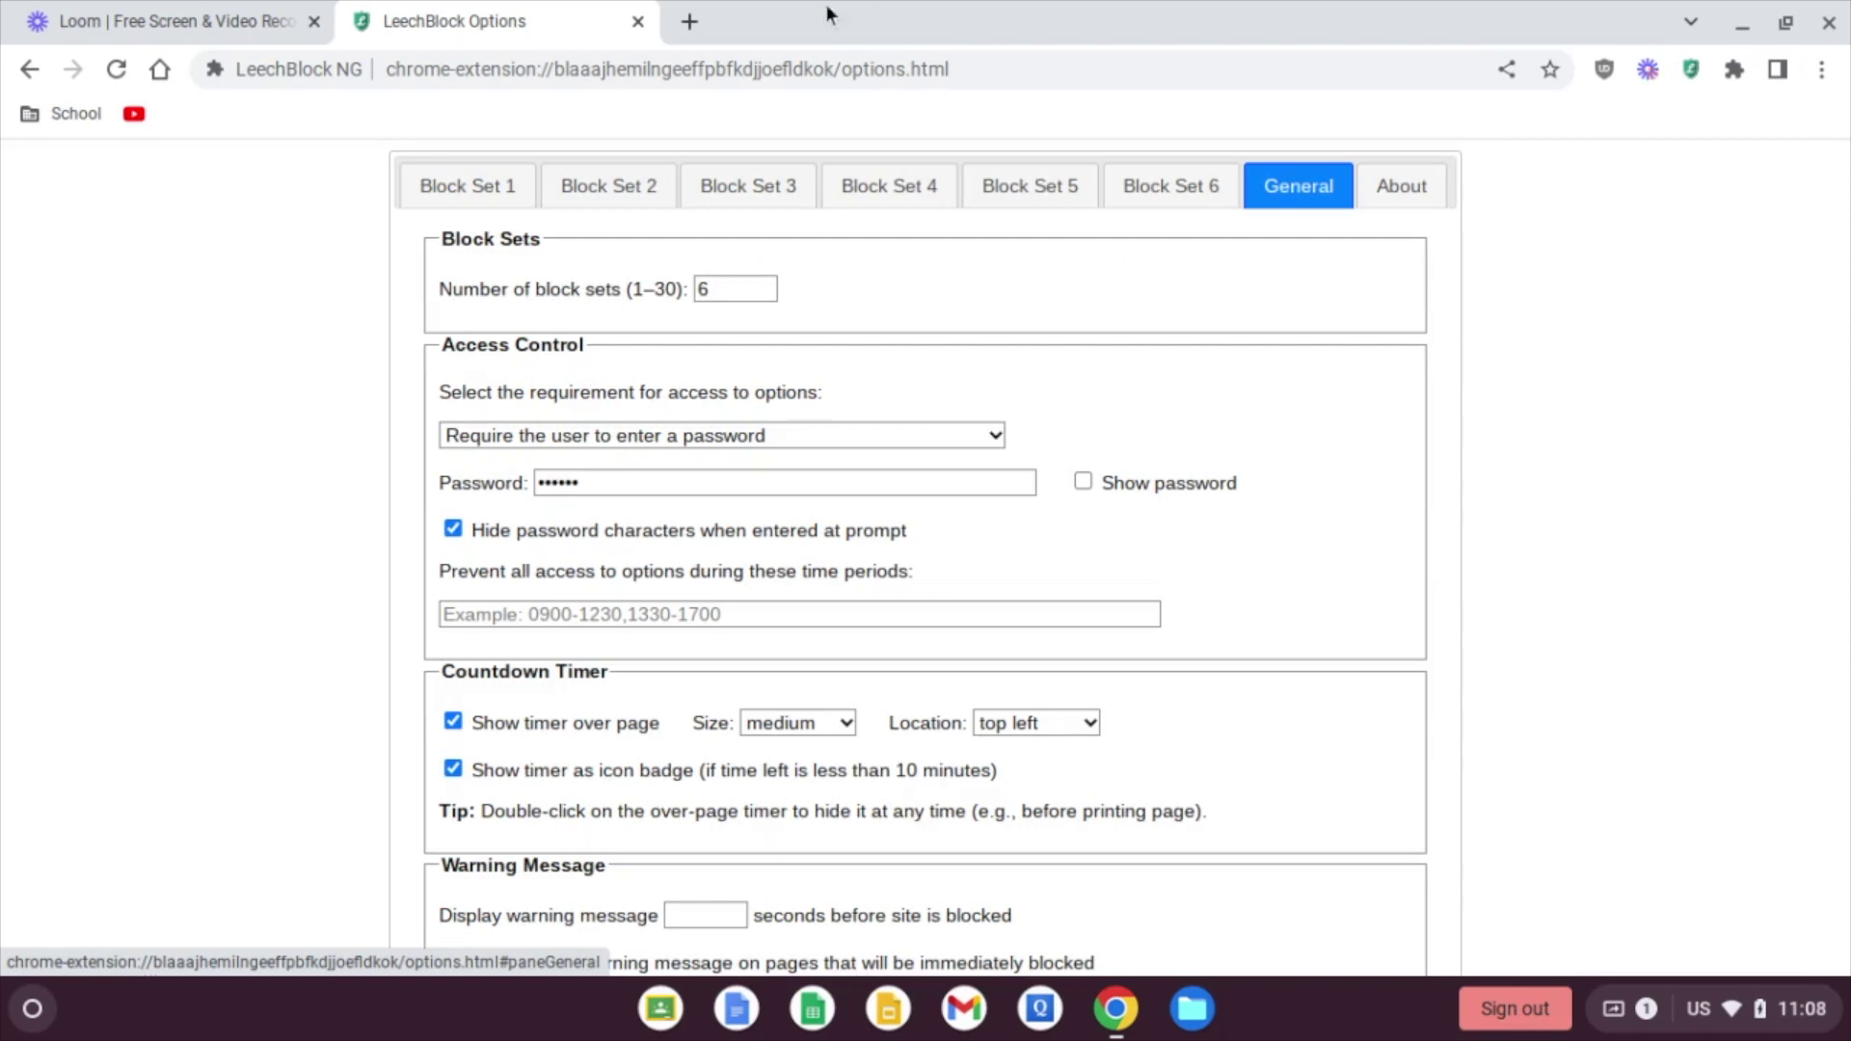
Step: Open YouTube, then start a 60-minute override from the toolbar popup using the password
click(134, 113)
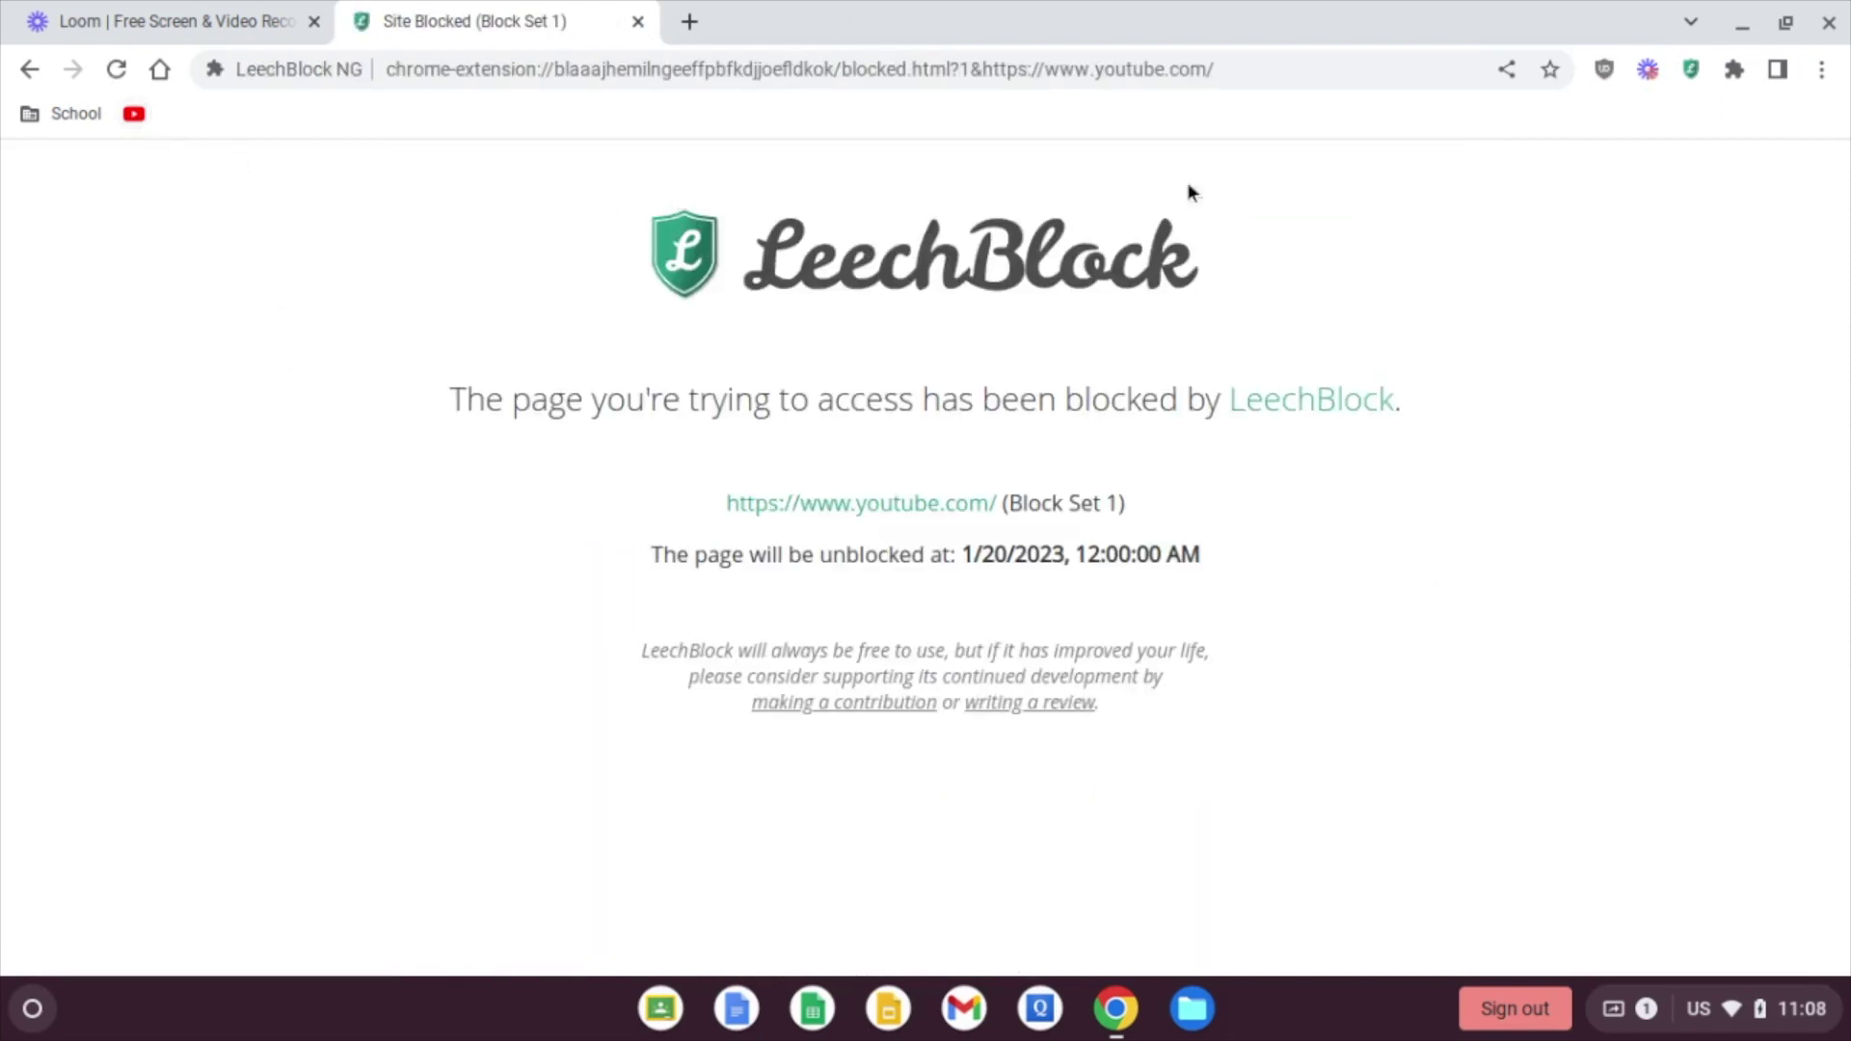
click(1699, 74)
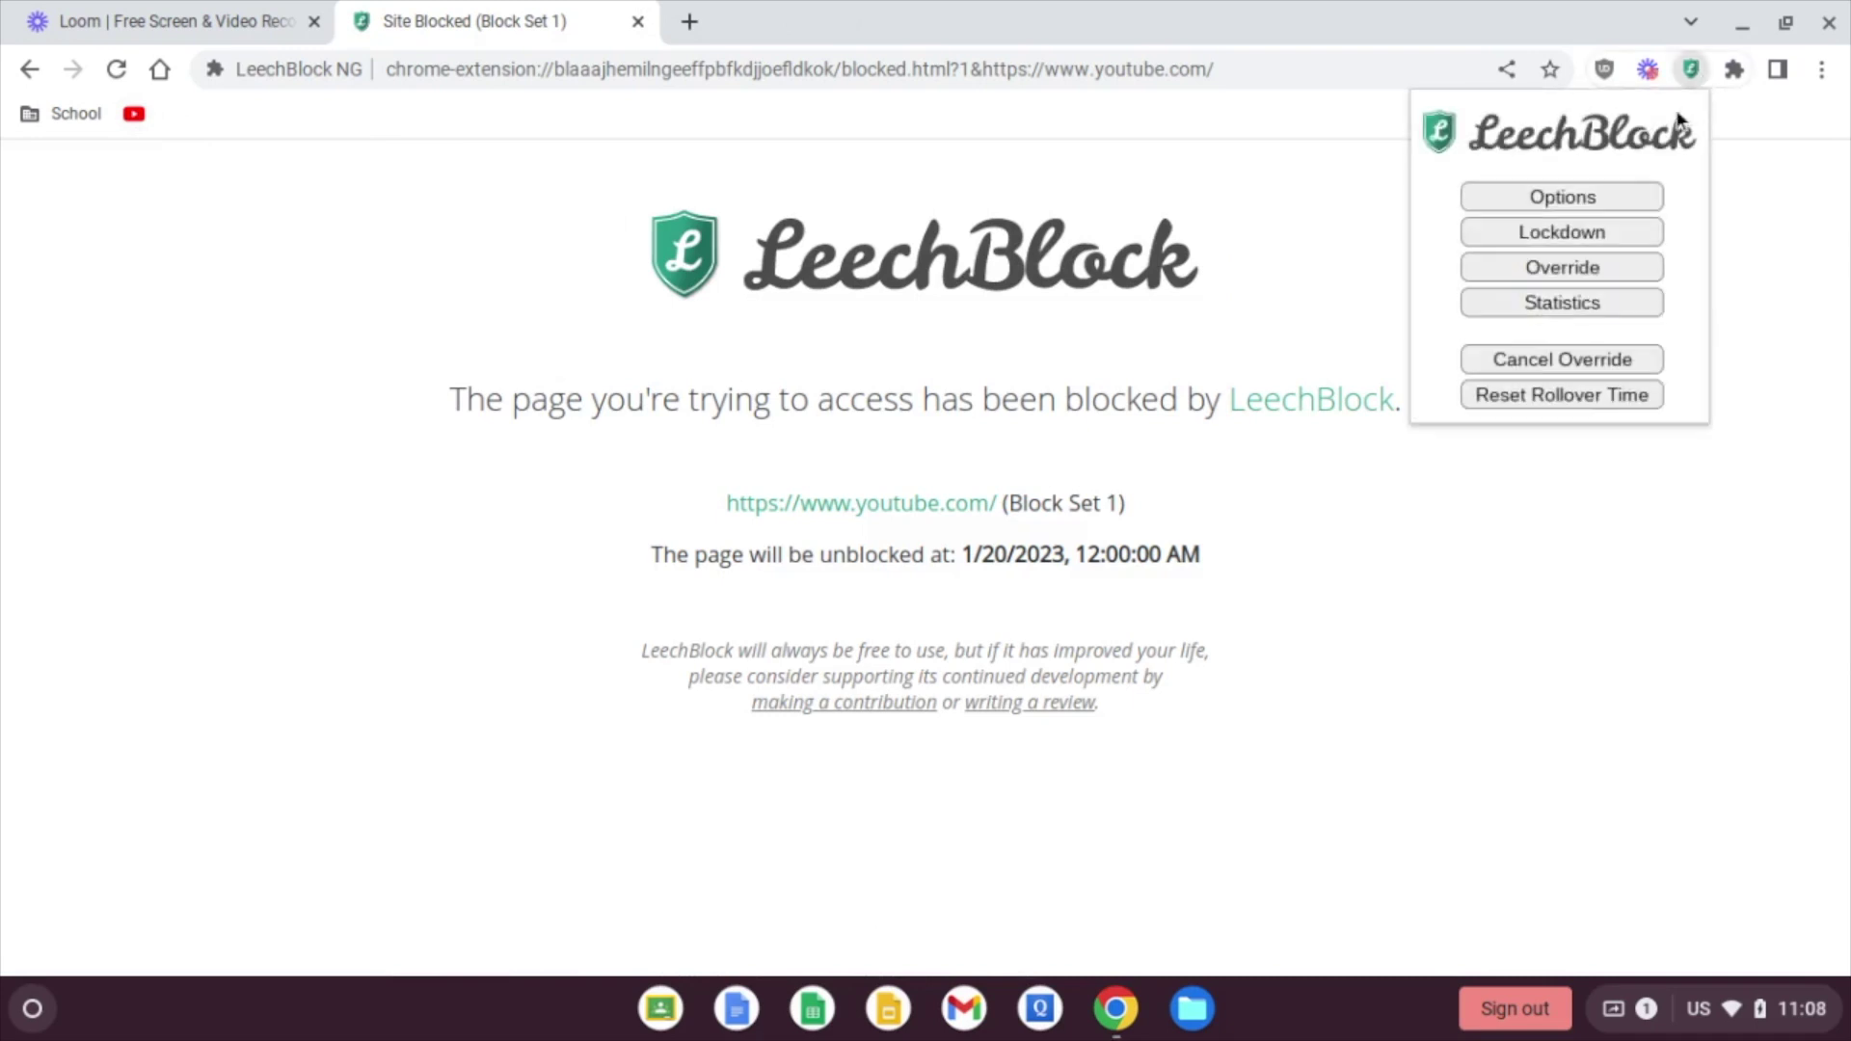
click(1562, 270)
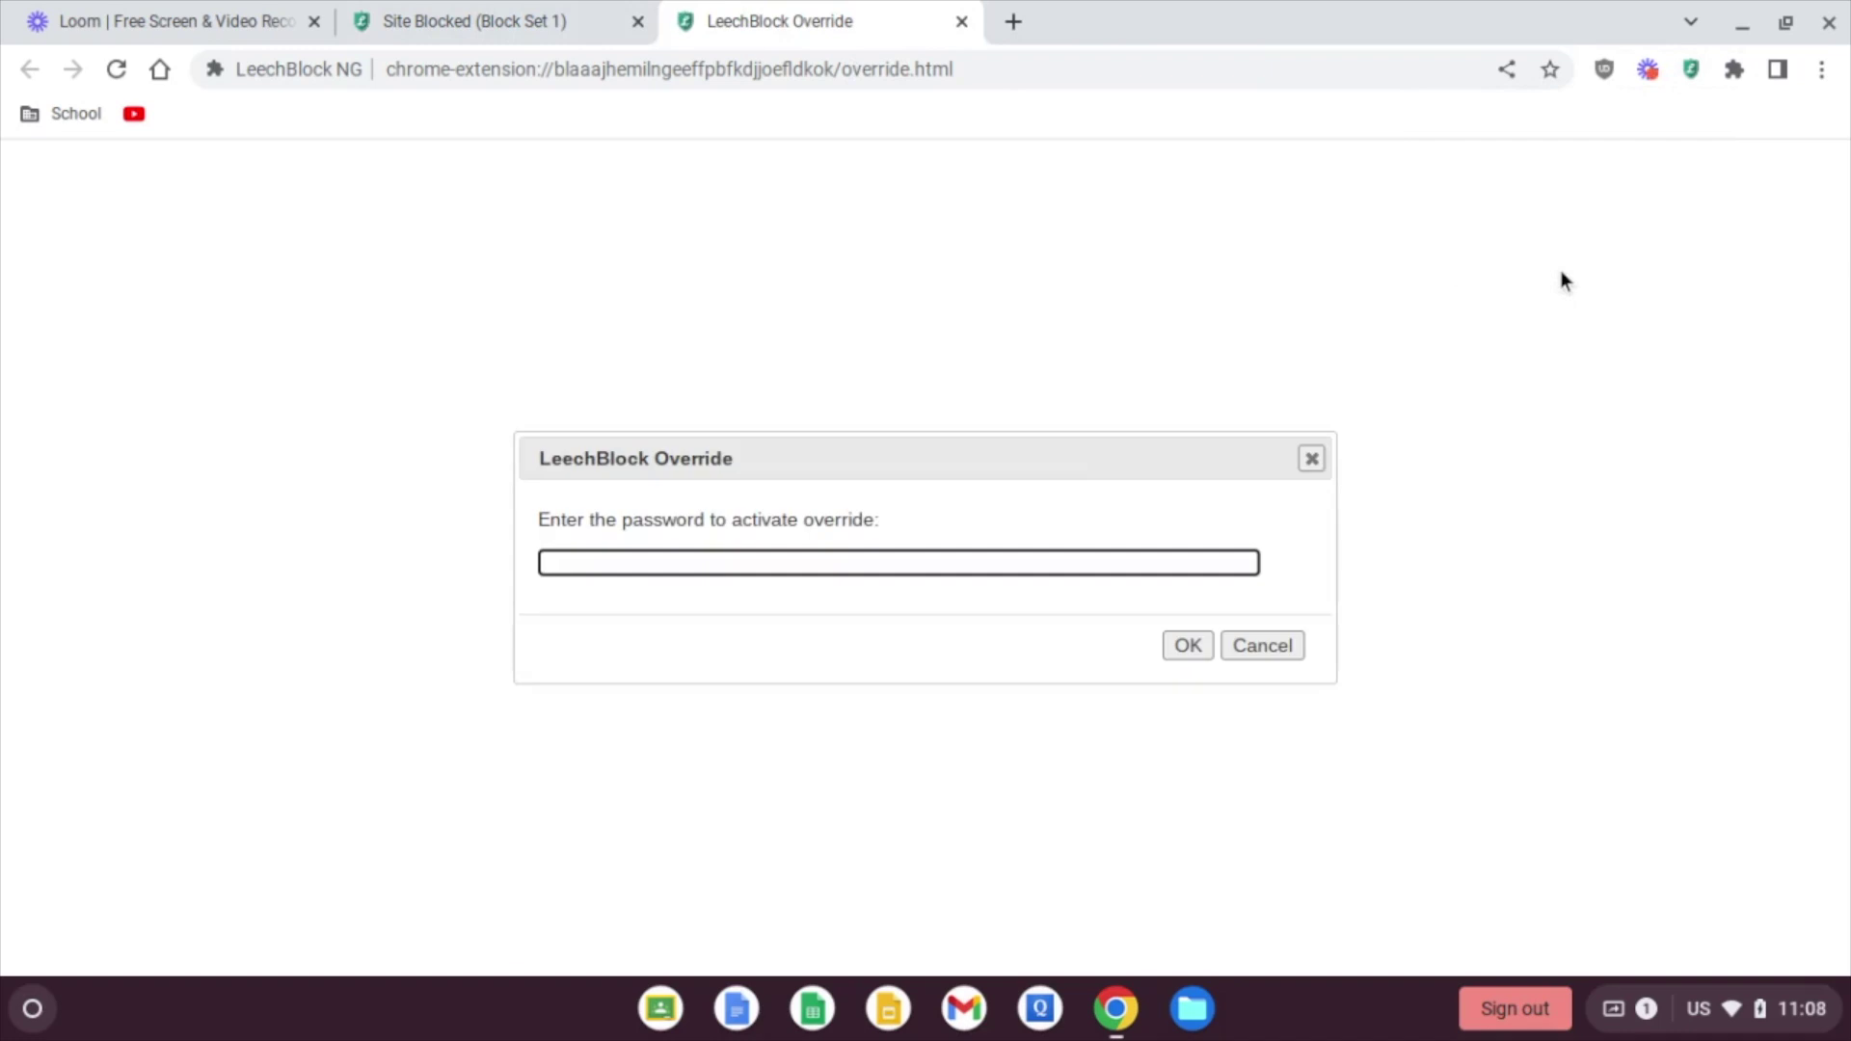
text(******)
click(1186, 646)
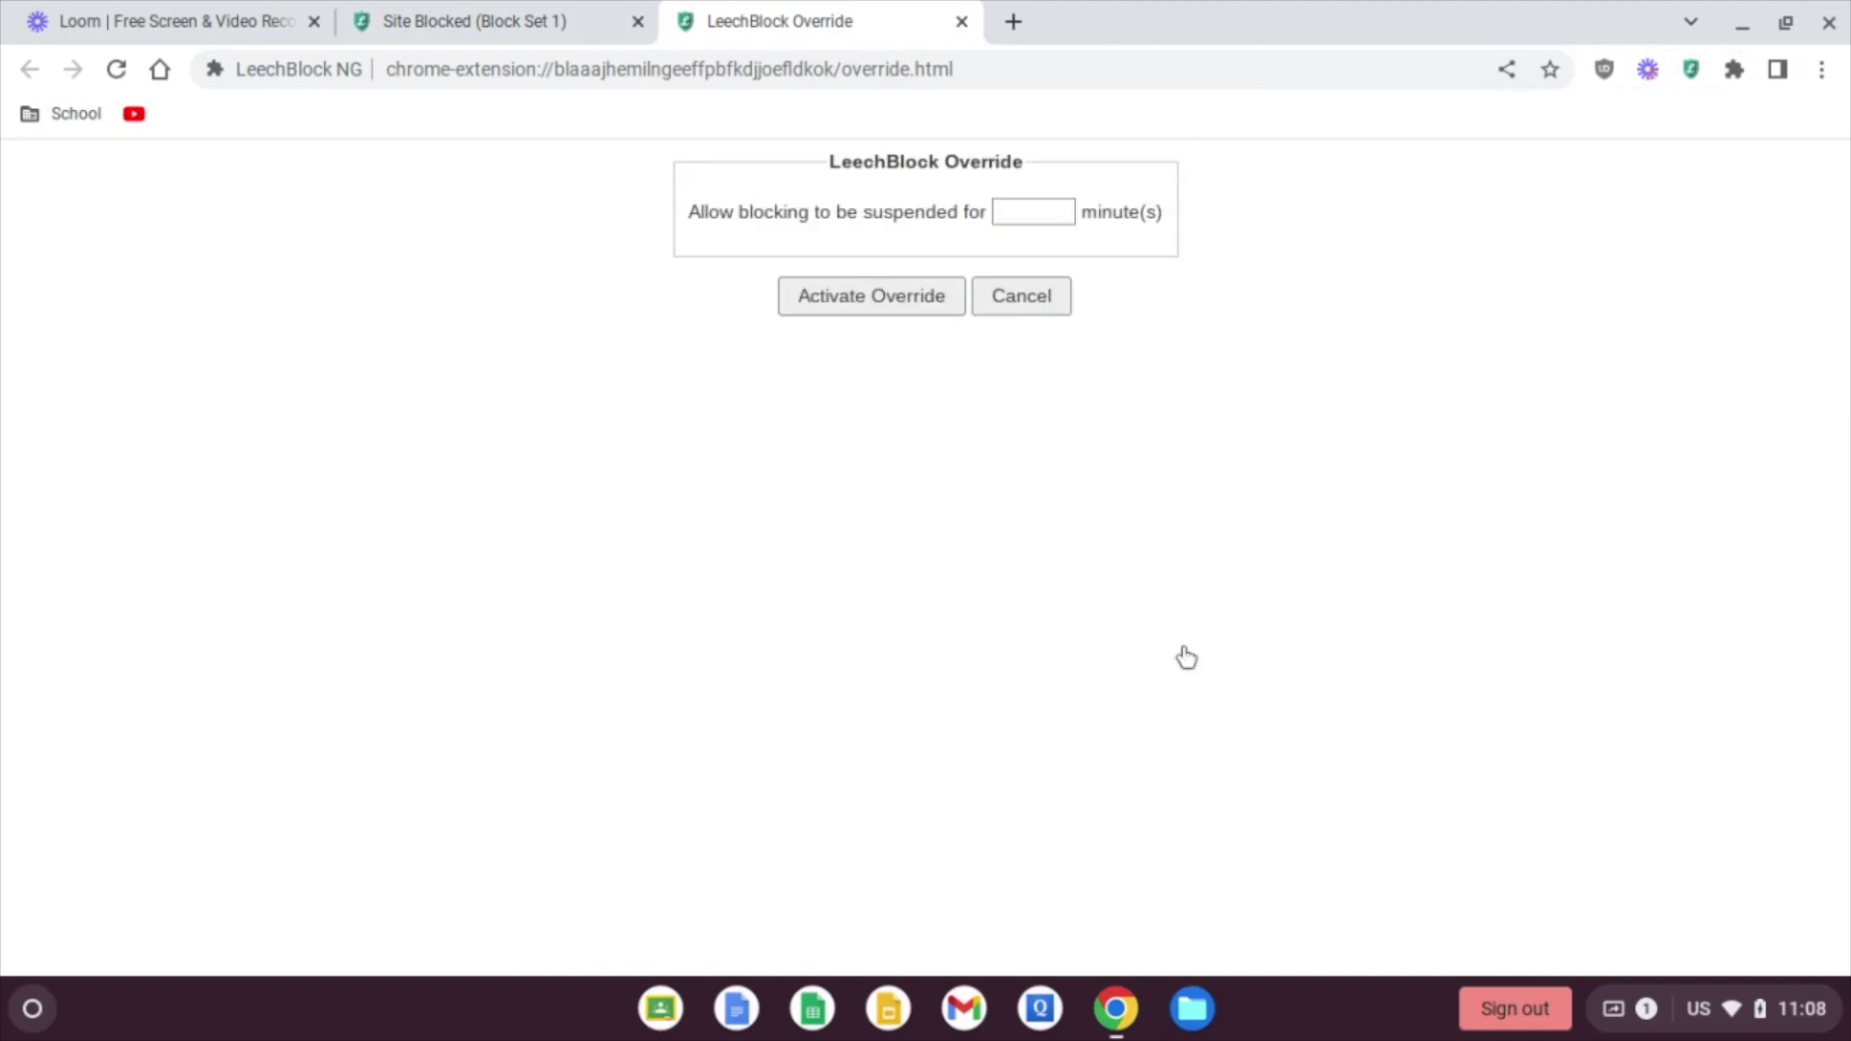
click(1036, 210)
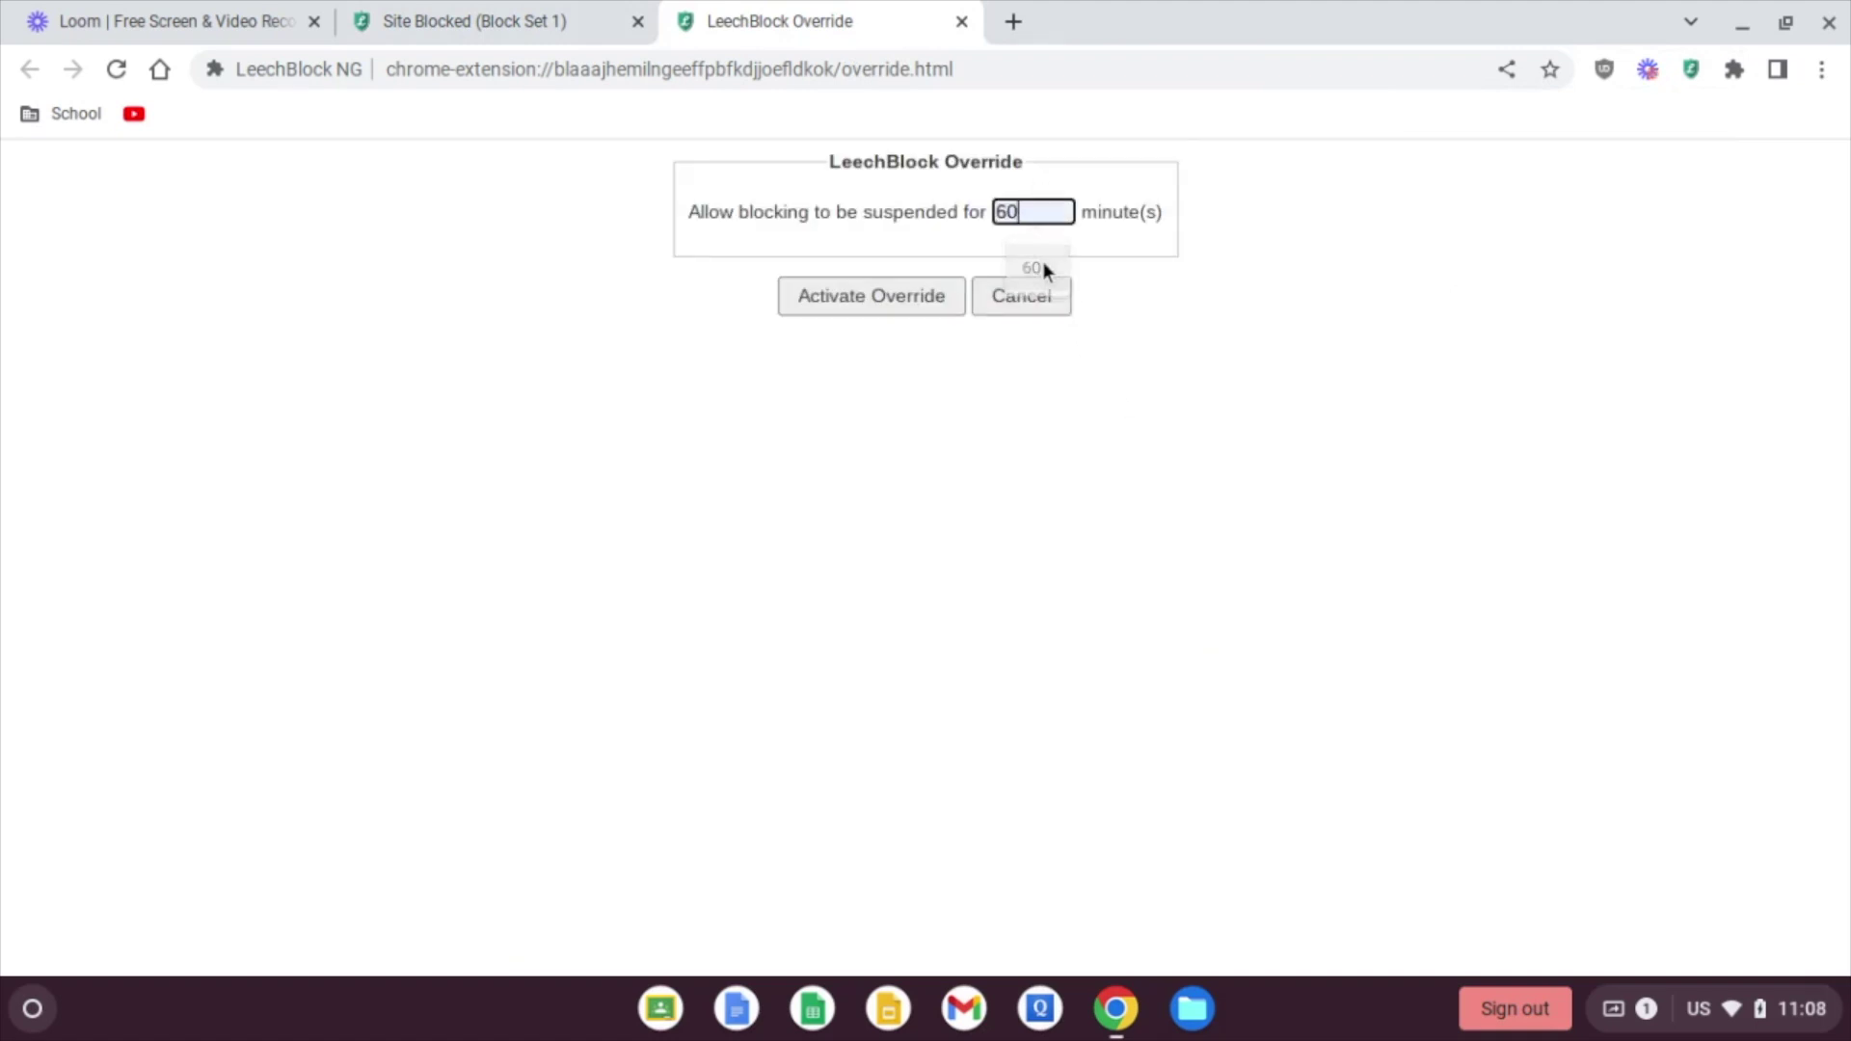
click(907, 295)
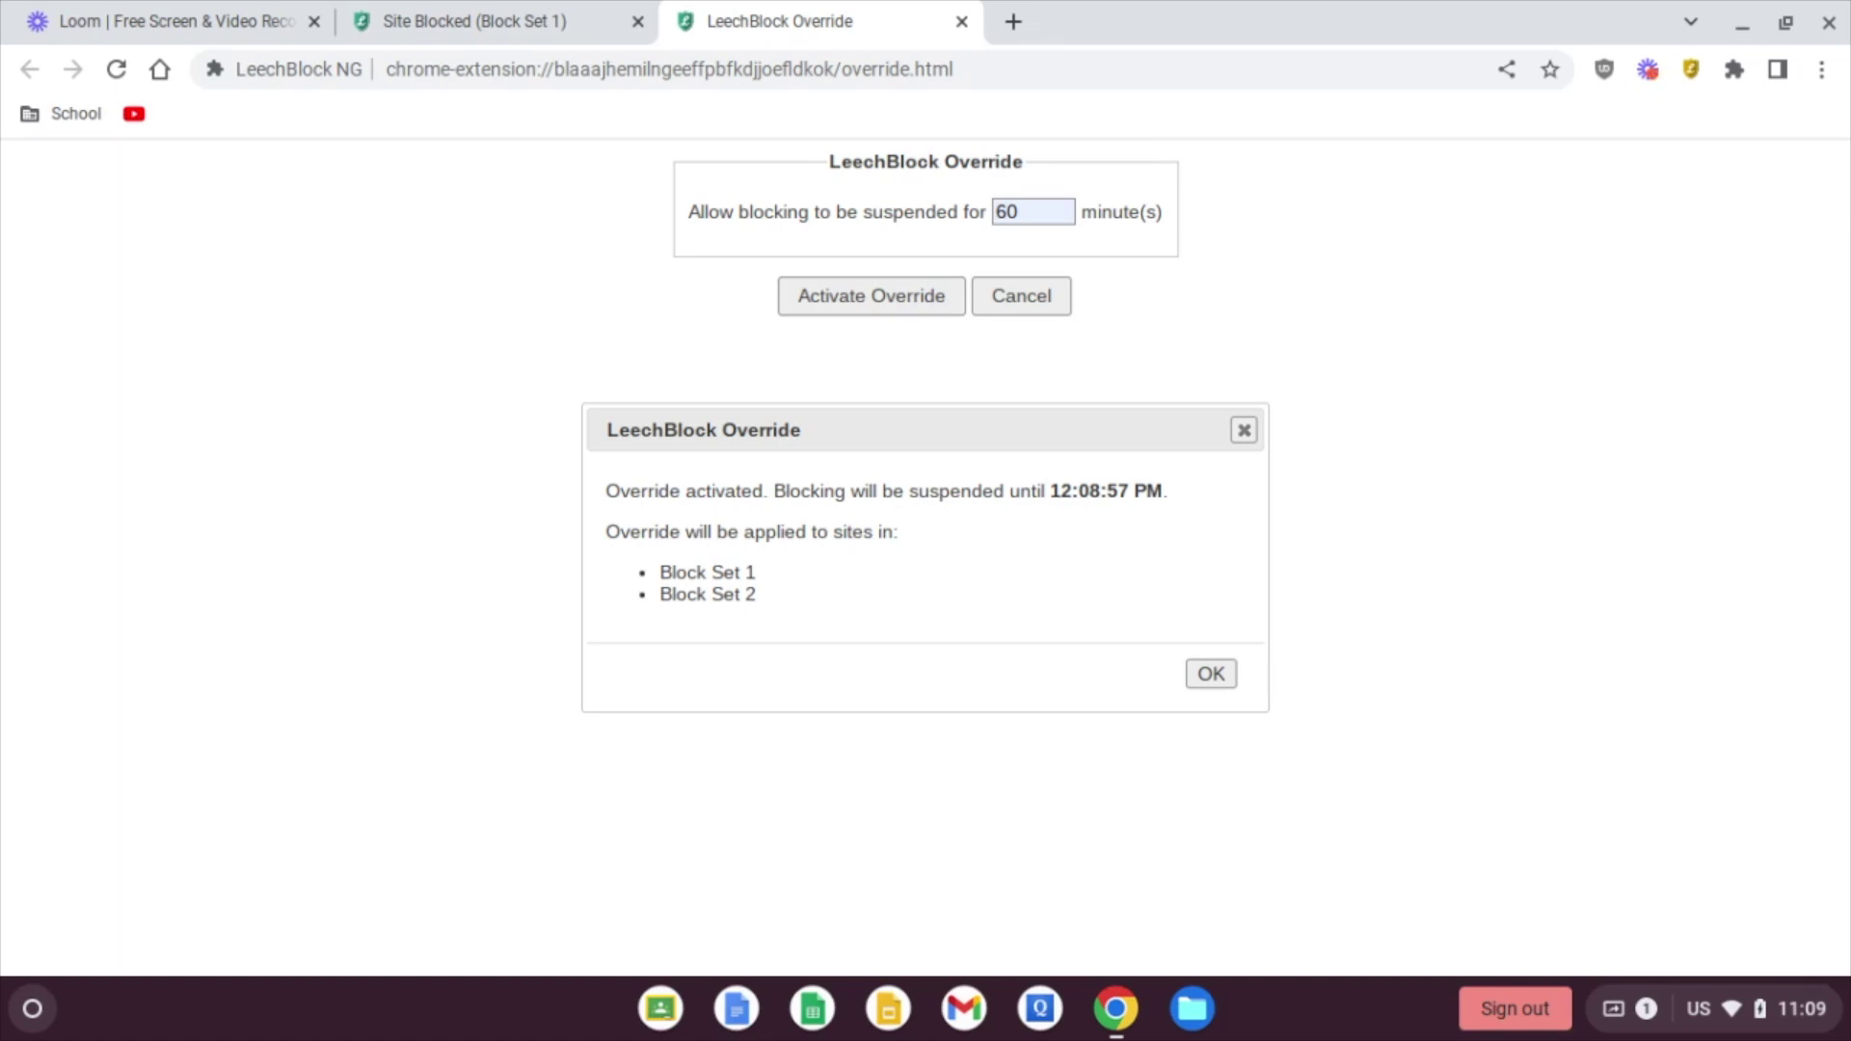
Step: Dismiss the override confirmation, review Block Set 2, and load YouTube in a new tab
click(1198, 676)
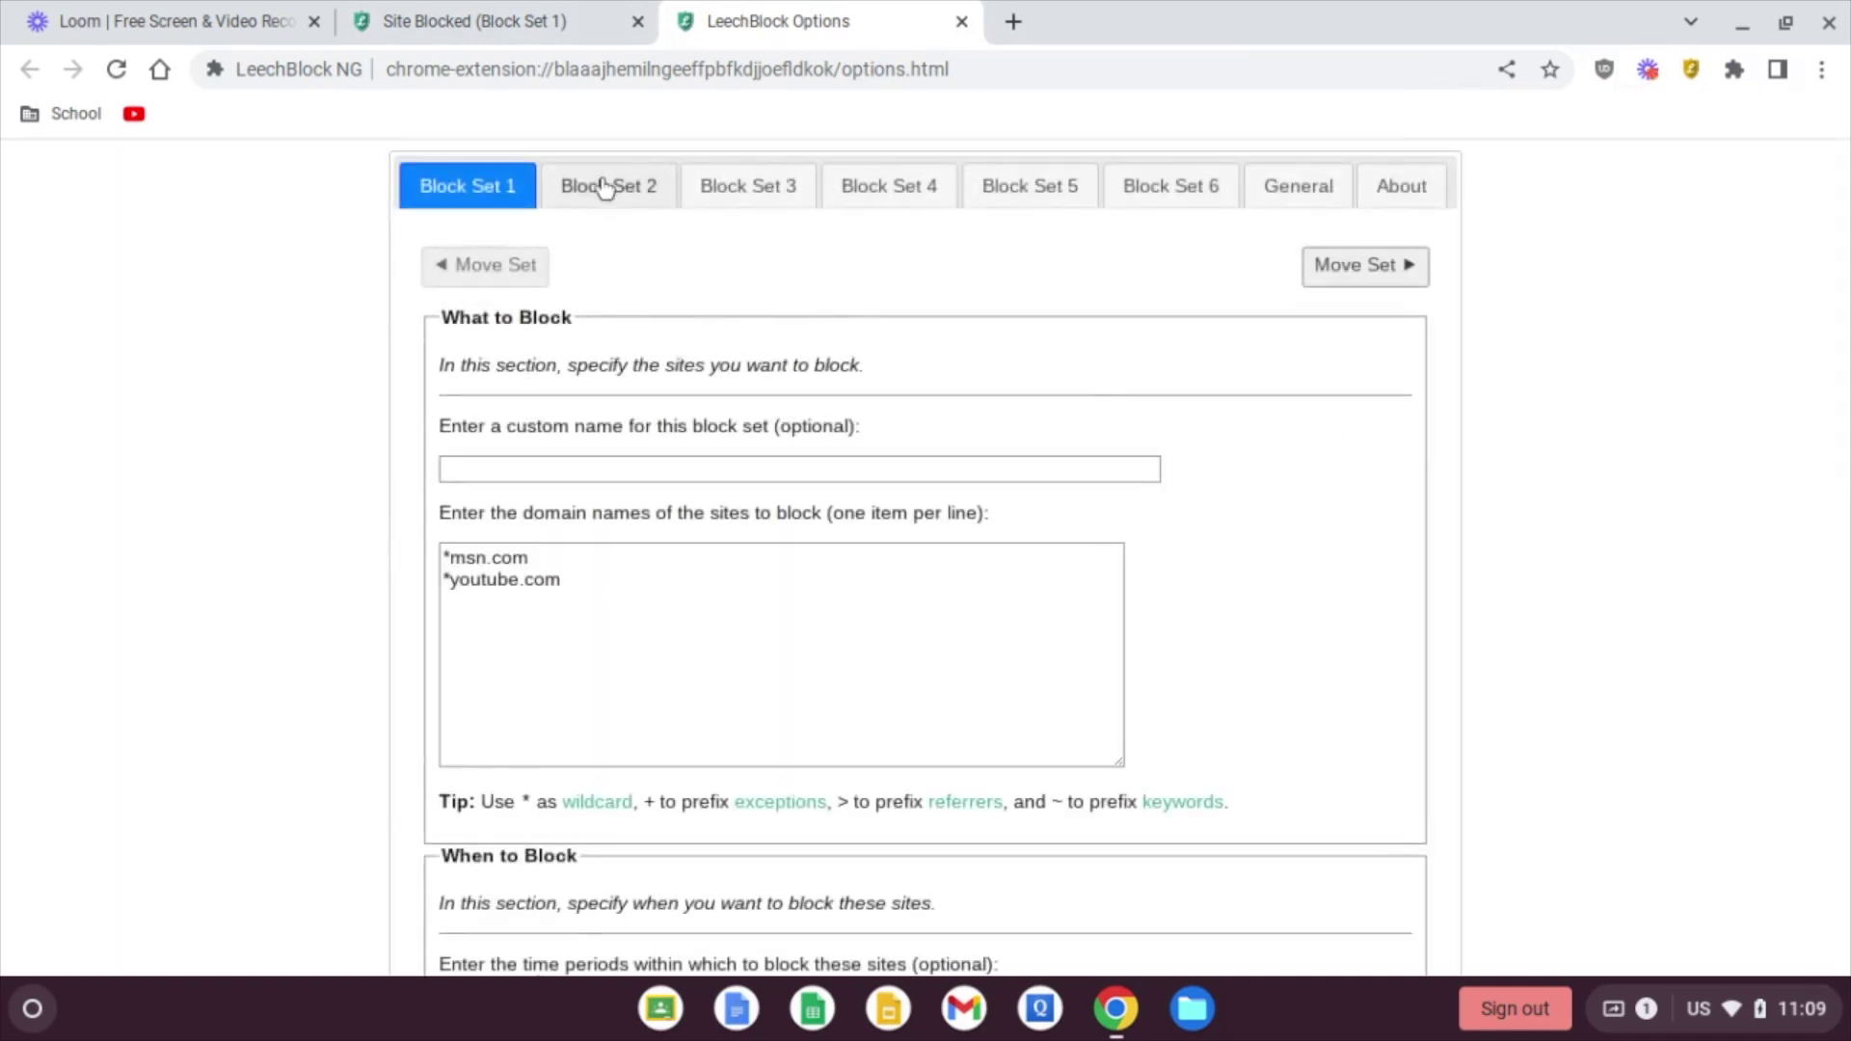
click(599, 186)
scroll(410, 434, down, 8)
scroll(409, 439, down, 4)
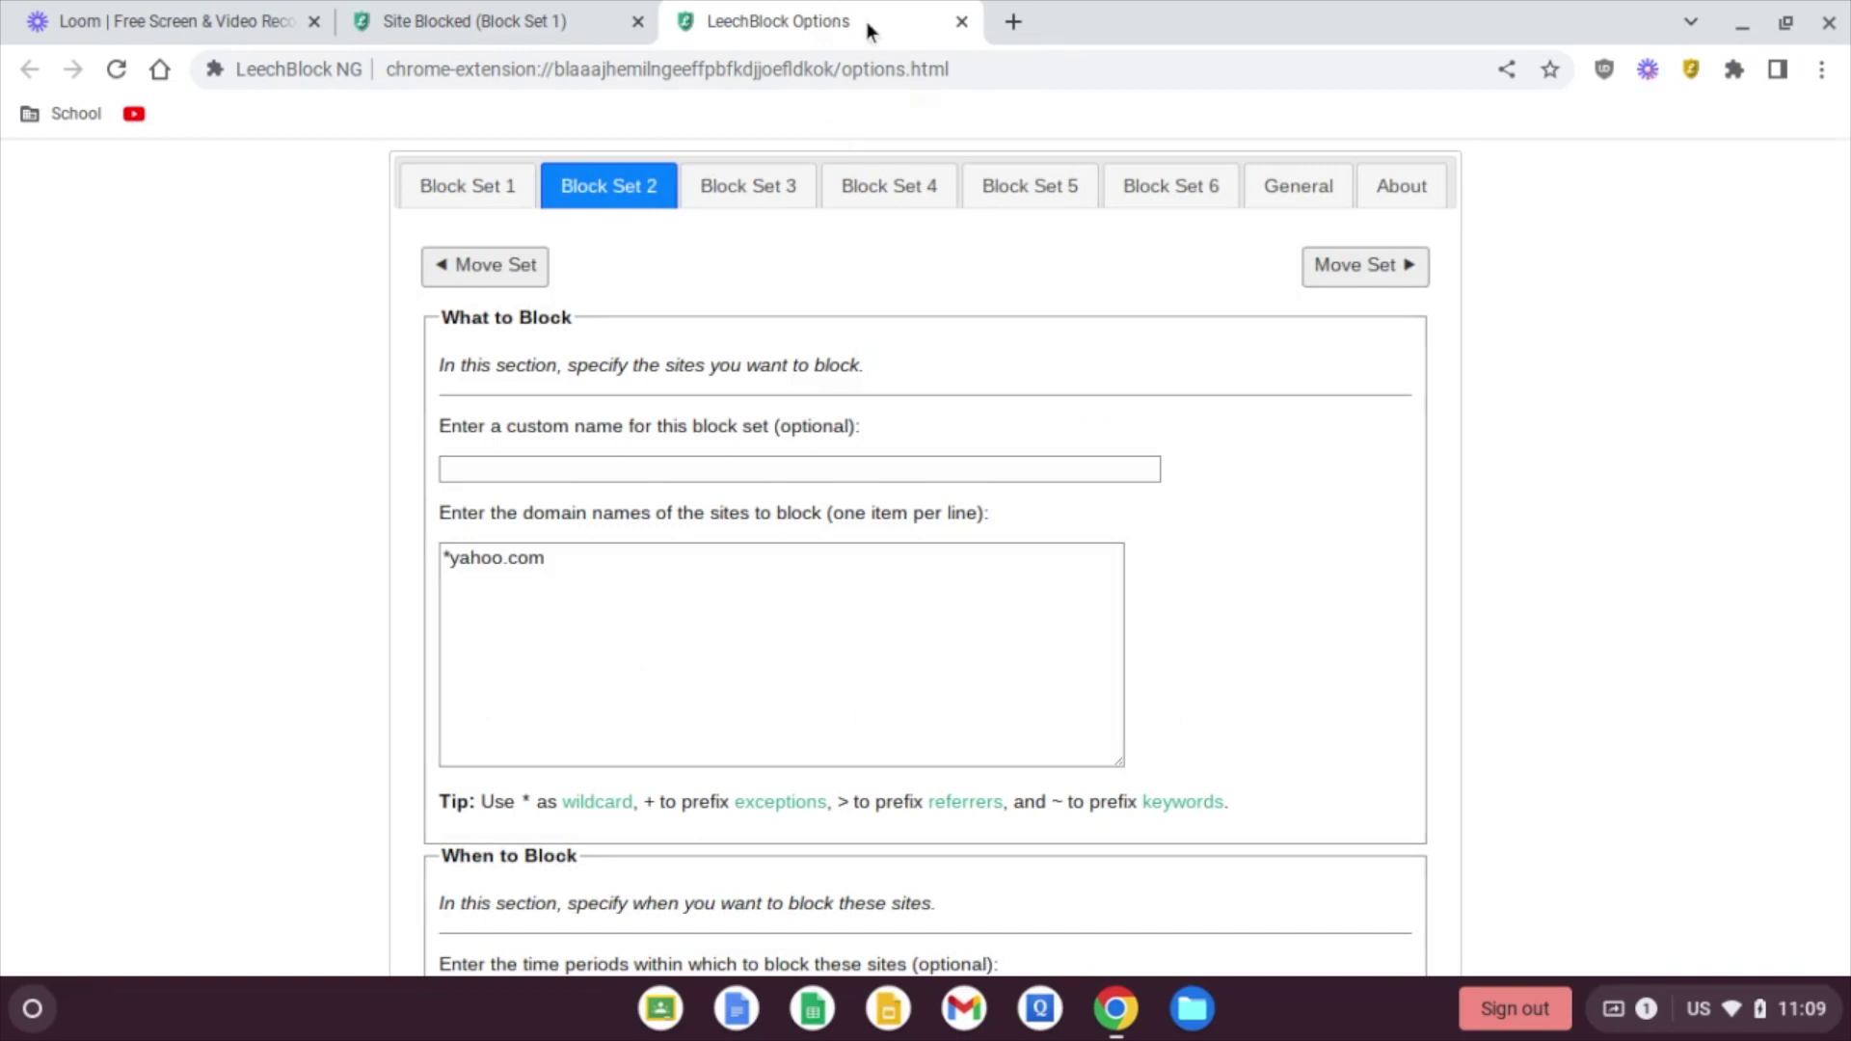
click(1013, 21)
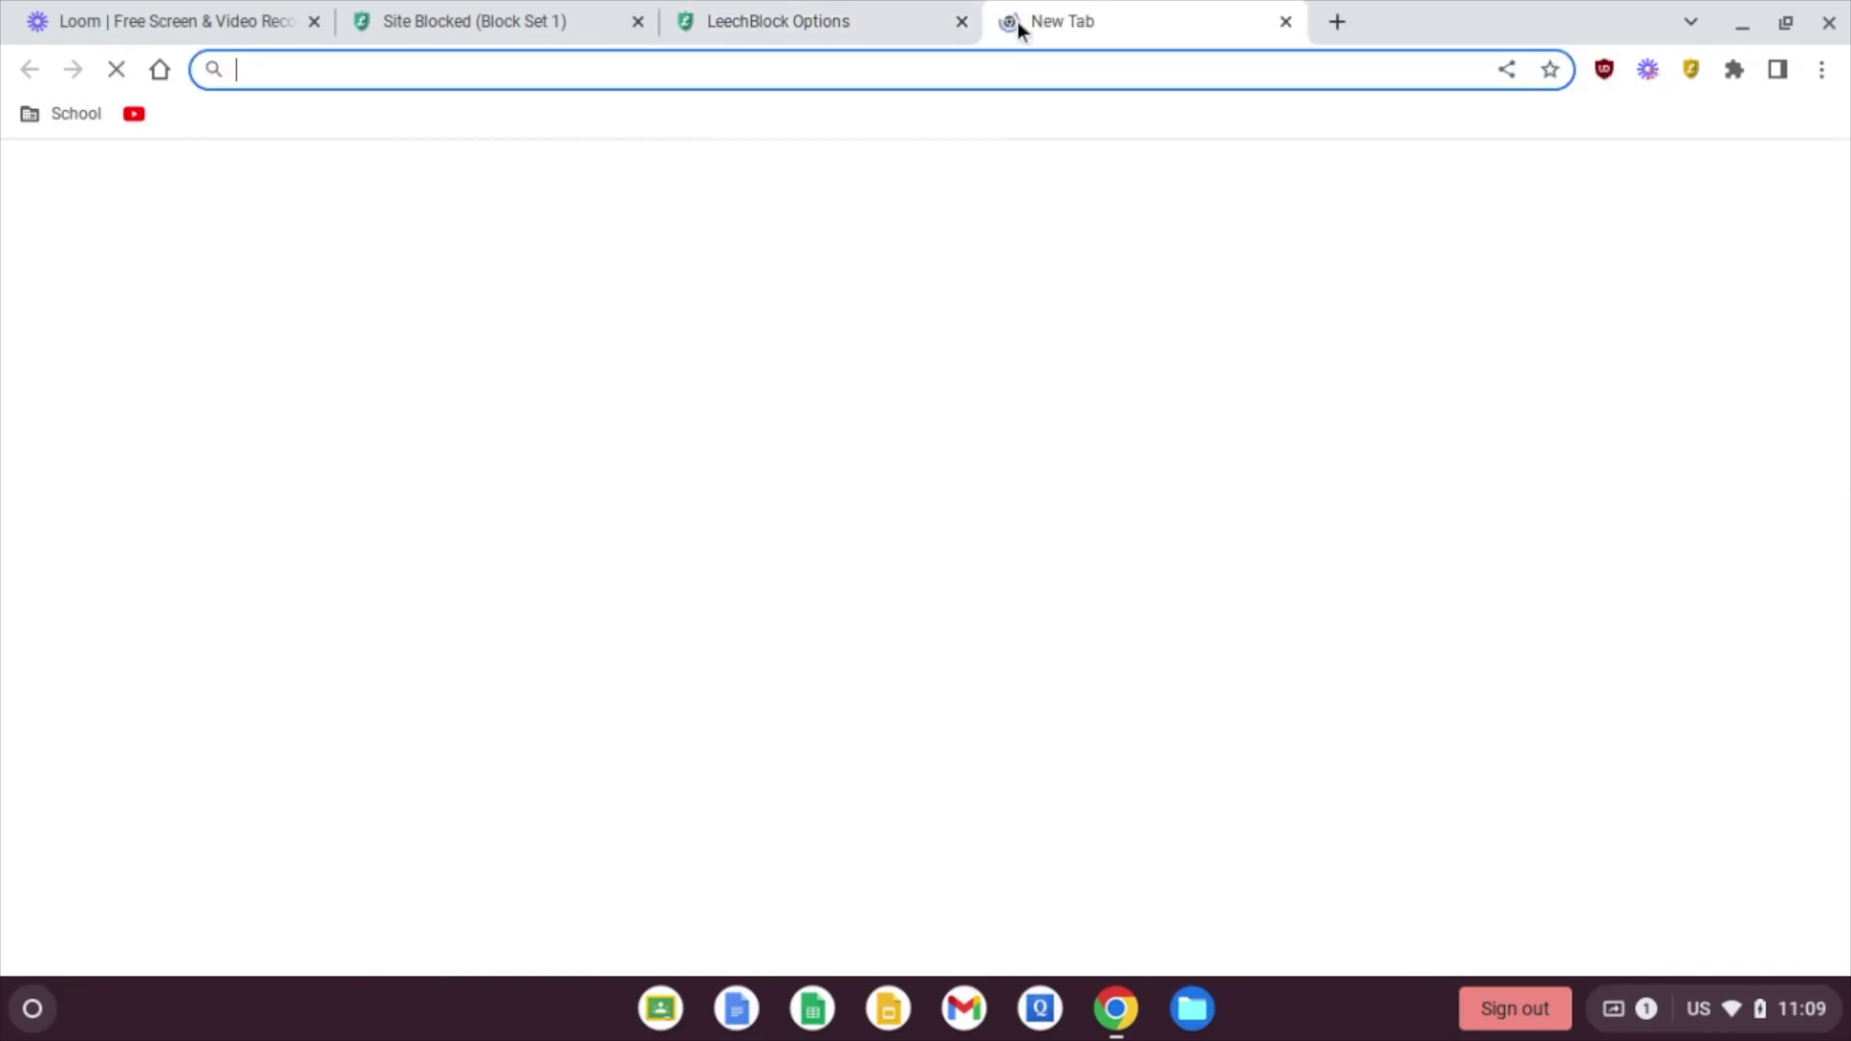
click(137, 119)
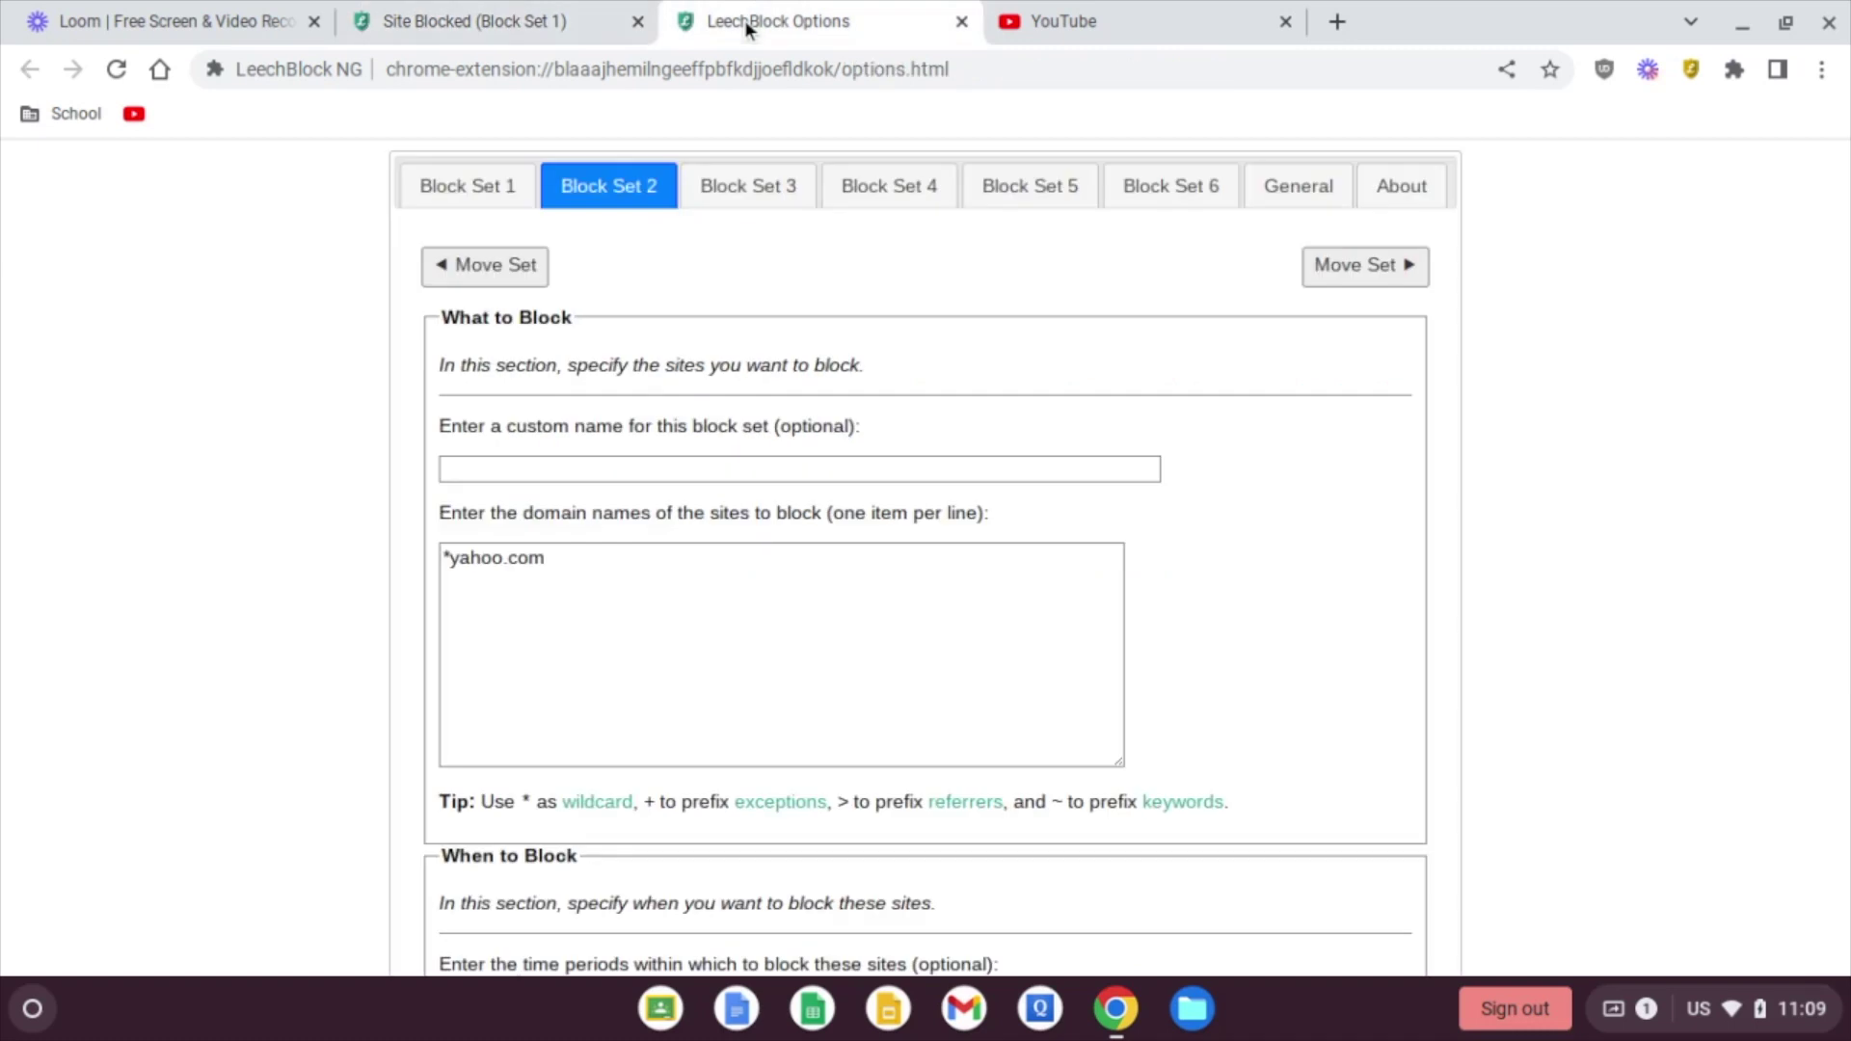
Step: Recheck Block Set 1's 0000-0500,1100-2400 Sunday–Thursday schedule
click(466, 188)
scroll(347, 424, down, 2)
scroll(347, 424, down, 2)
scroll(347, 422, down, 5)
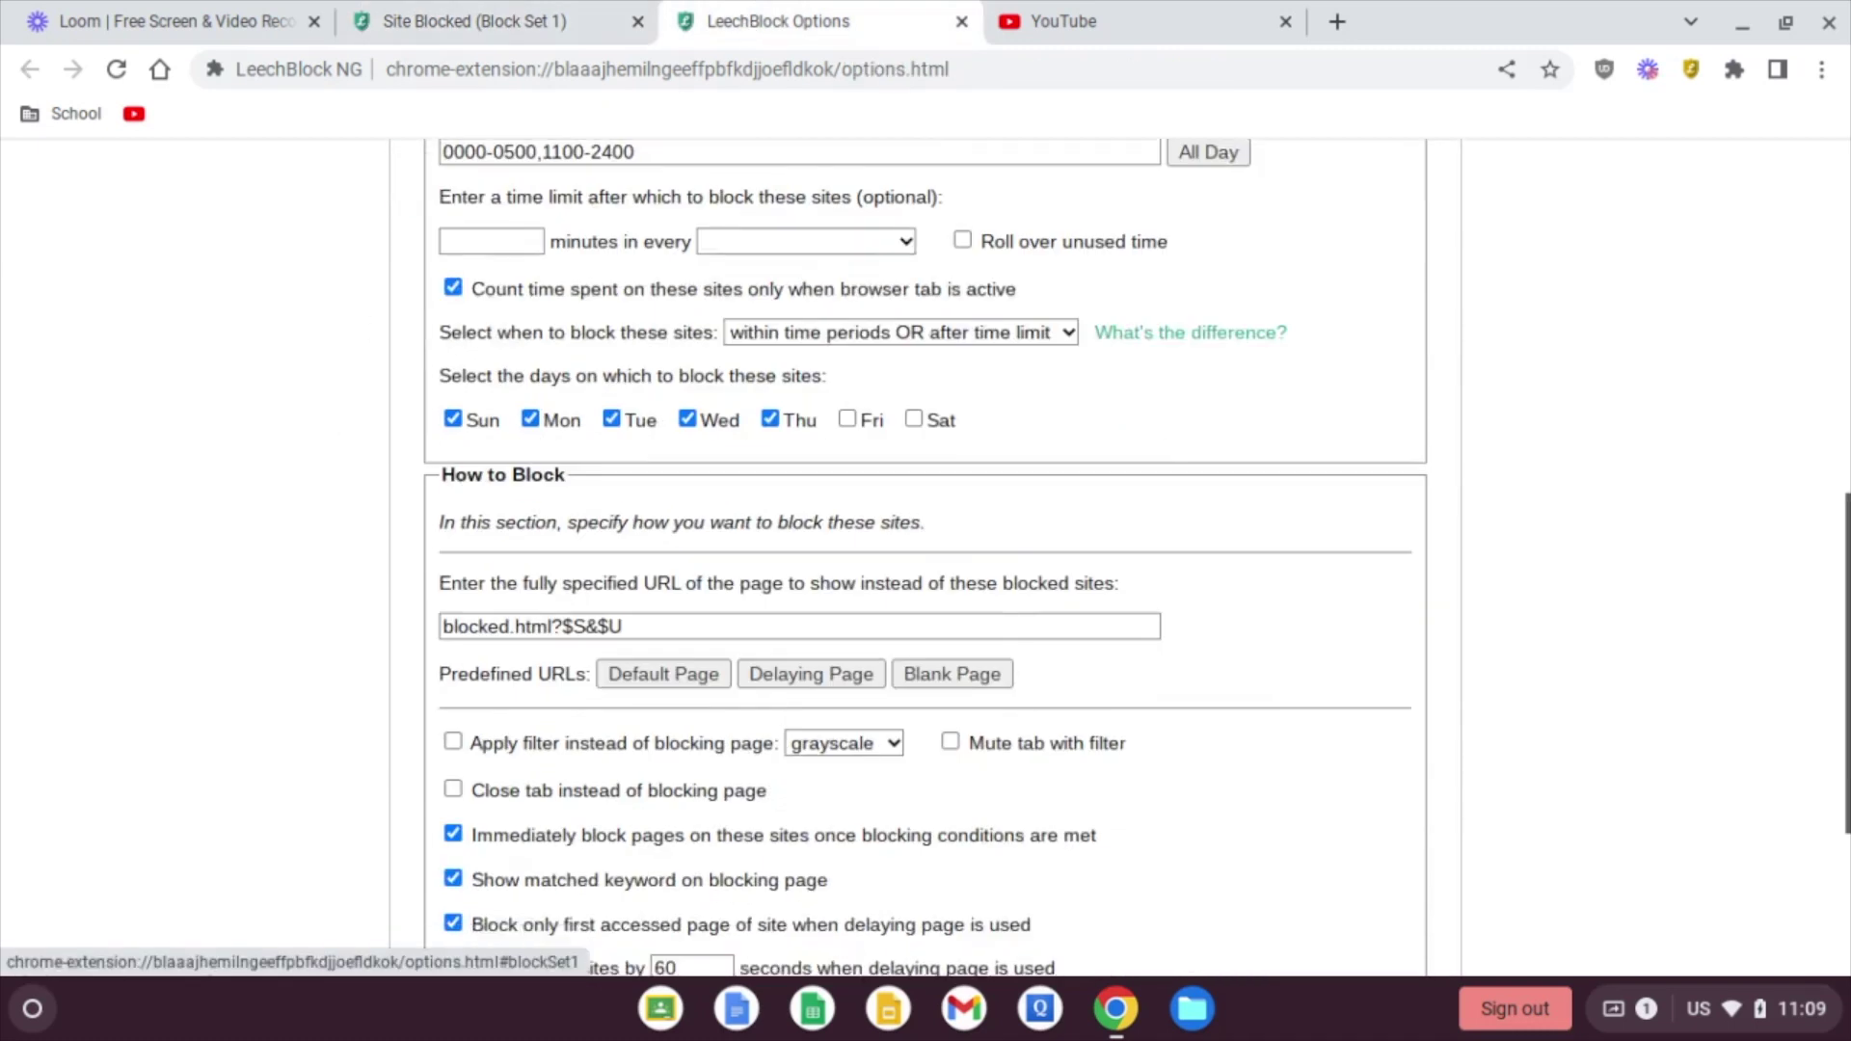
scroll(347, 424, down, 4)
scroll(347, 424, up, 8)
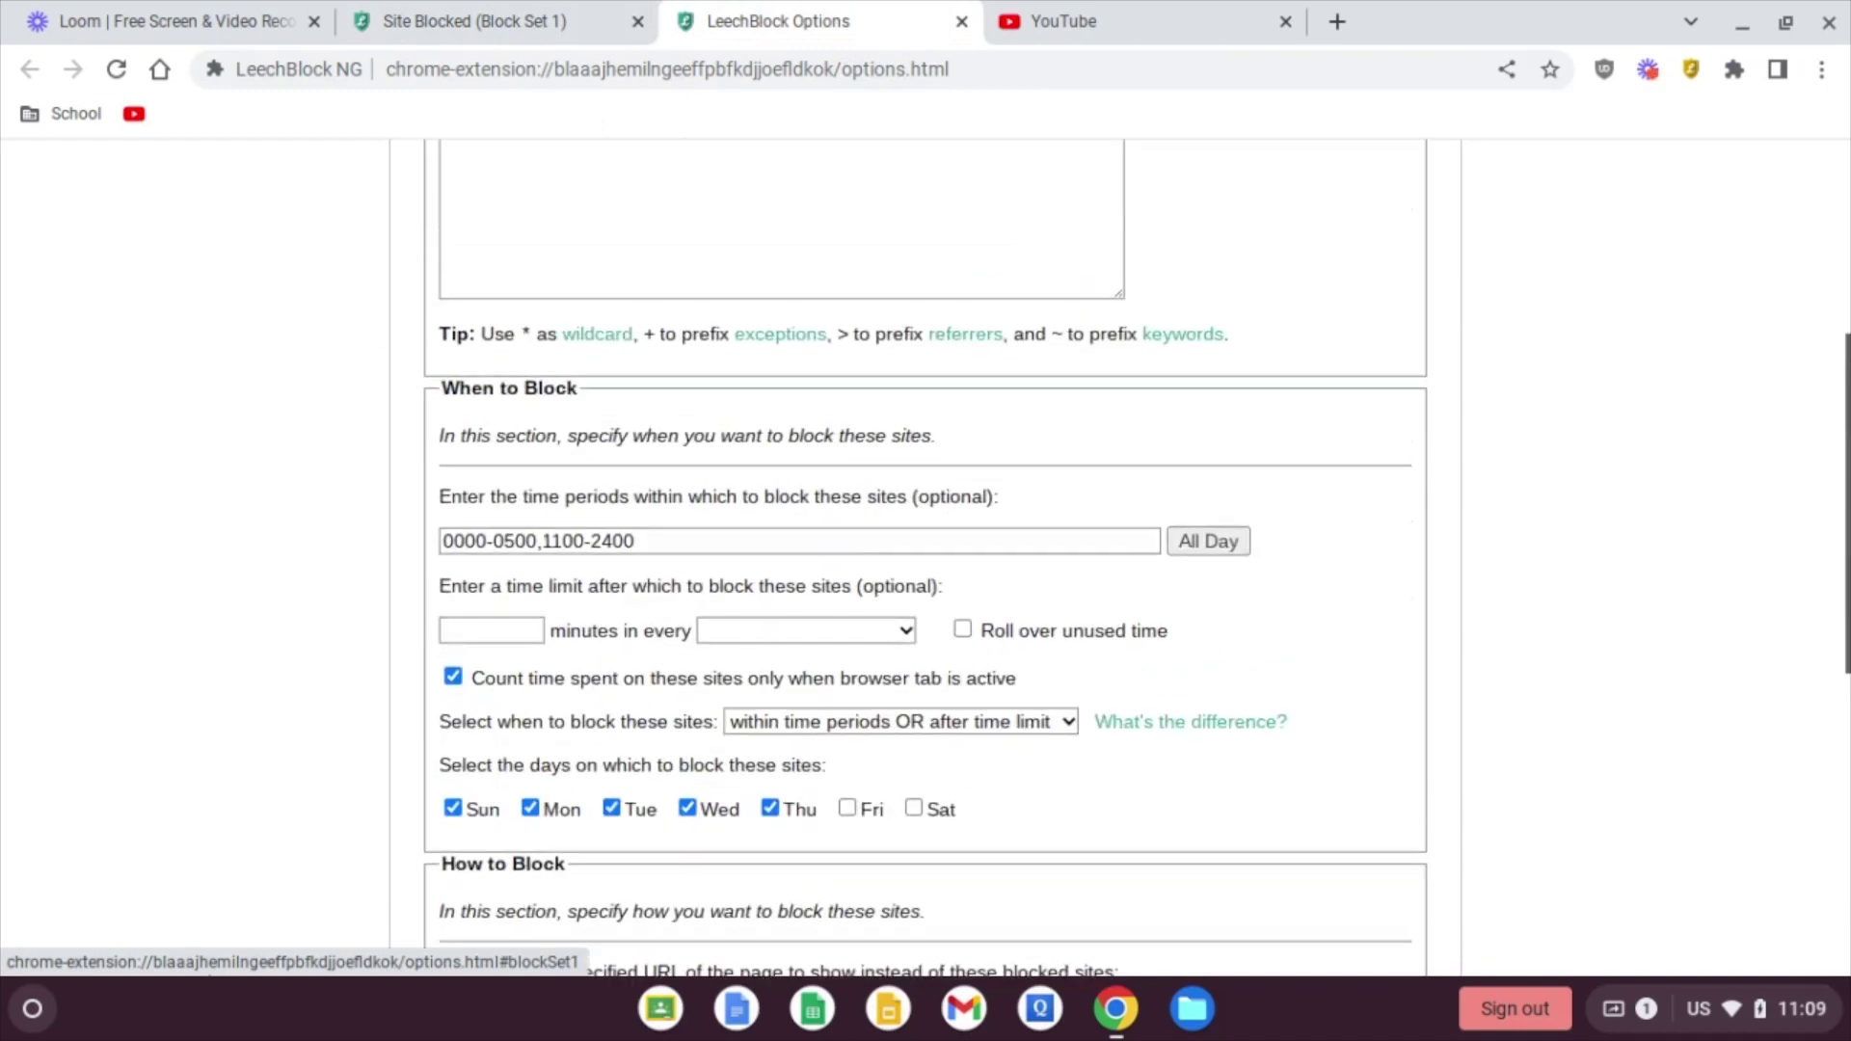
scroll(347, 424, up, 3)
scroll(347, 424, down, 10)
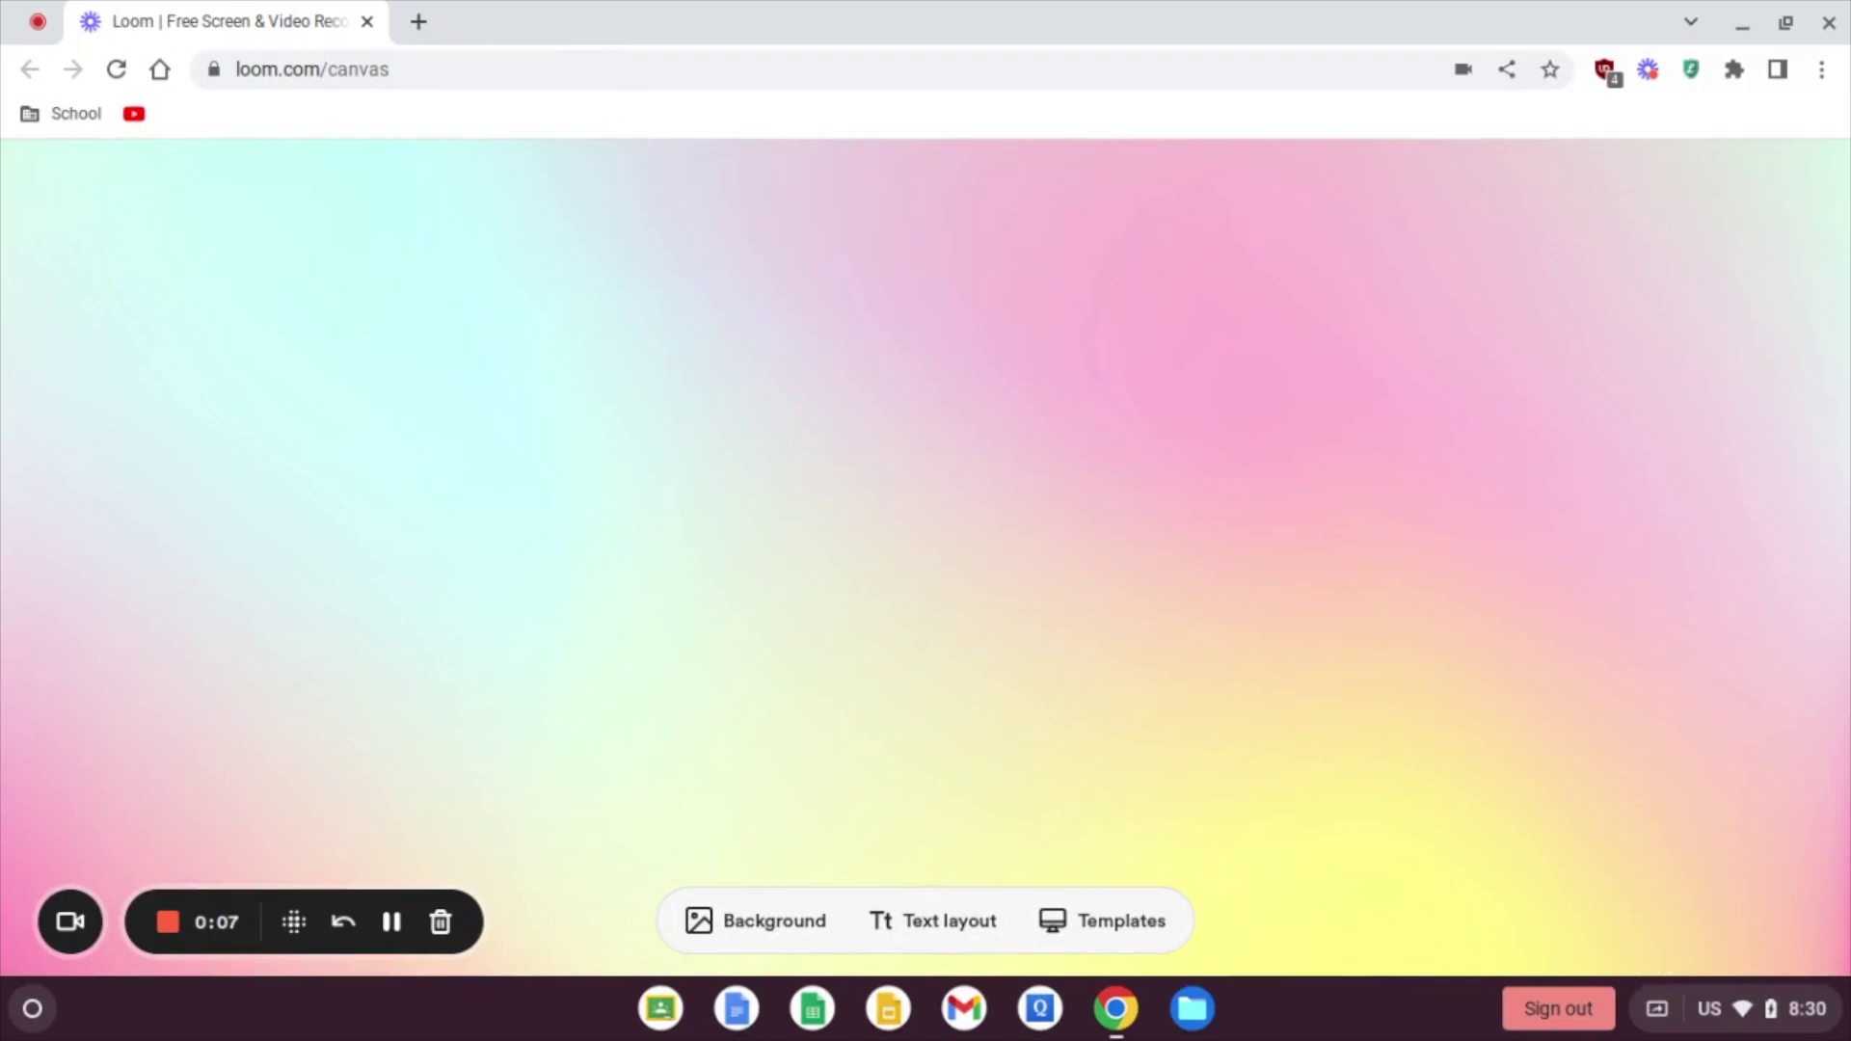
Step: From a new tab, open LeechBlock's options and submit the password to unlock them
click(417, 21)
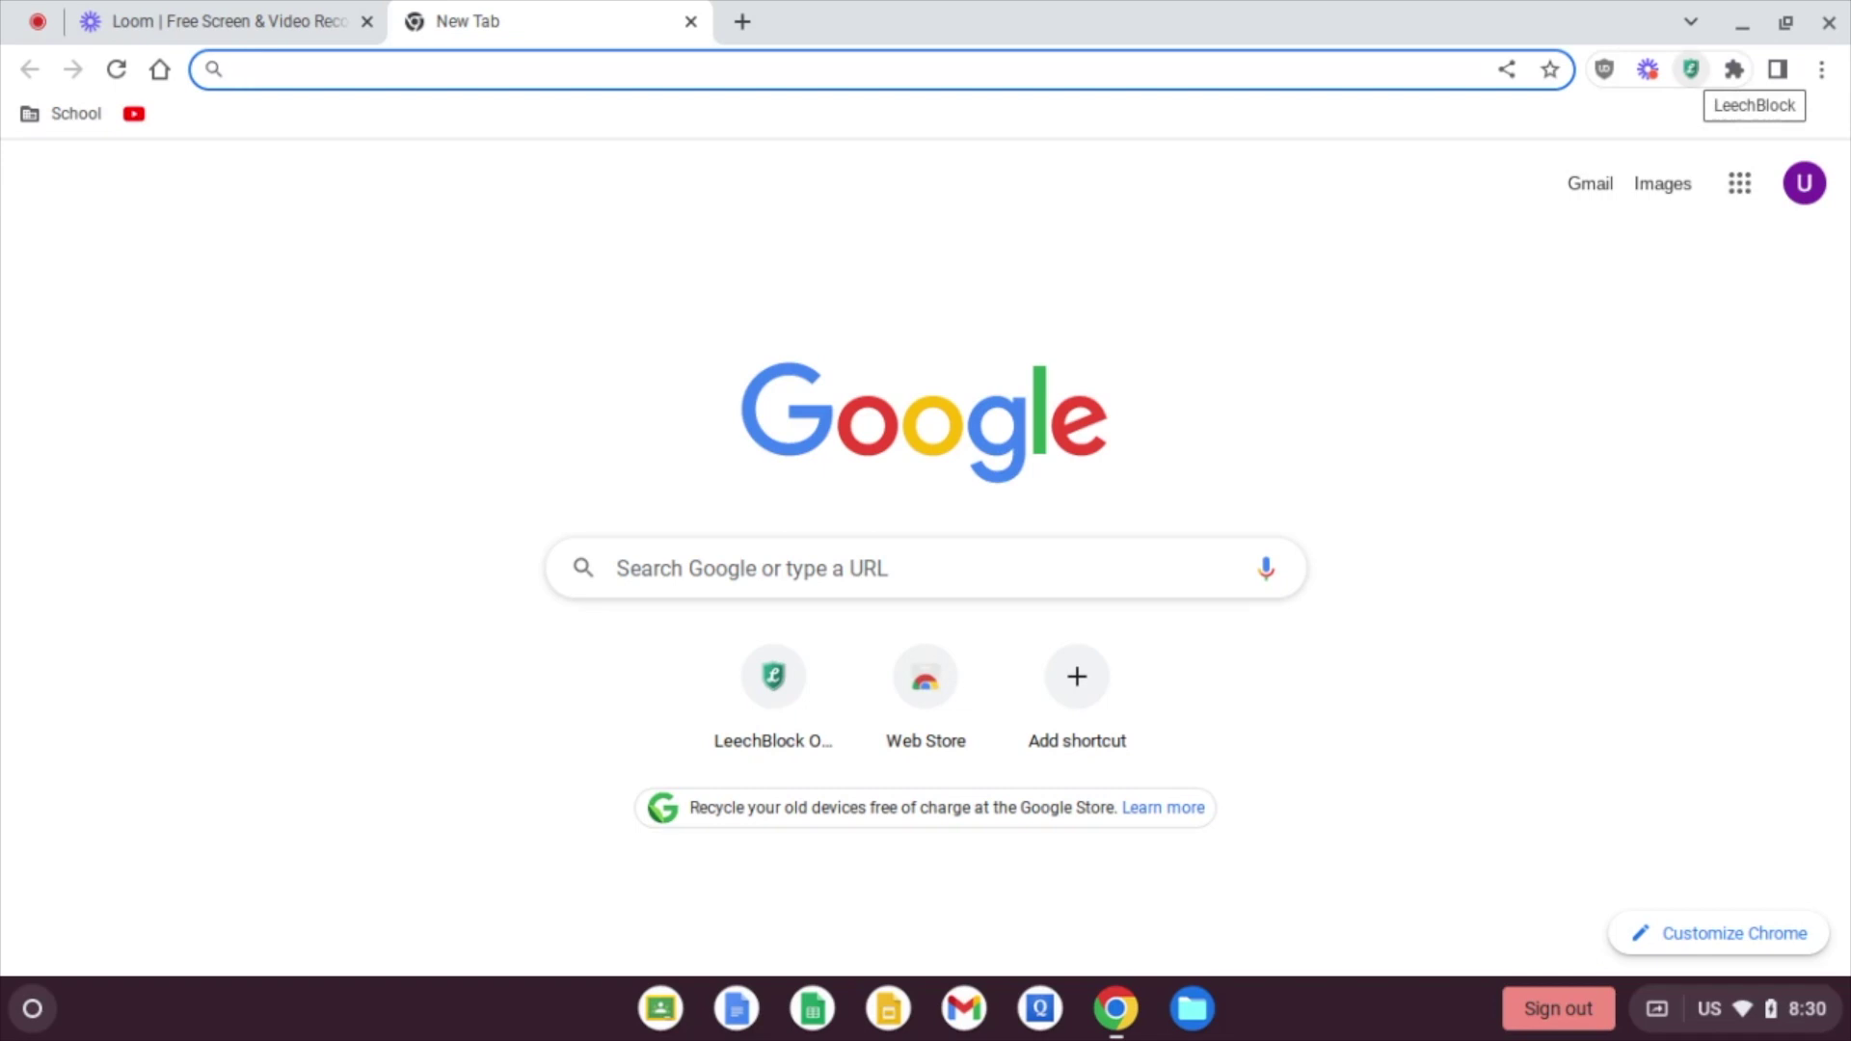
click(1691, 69)
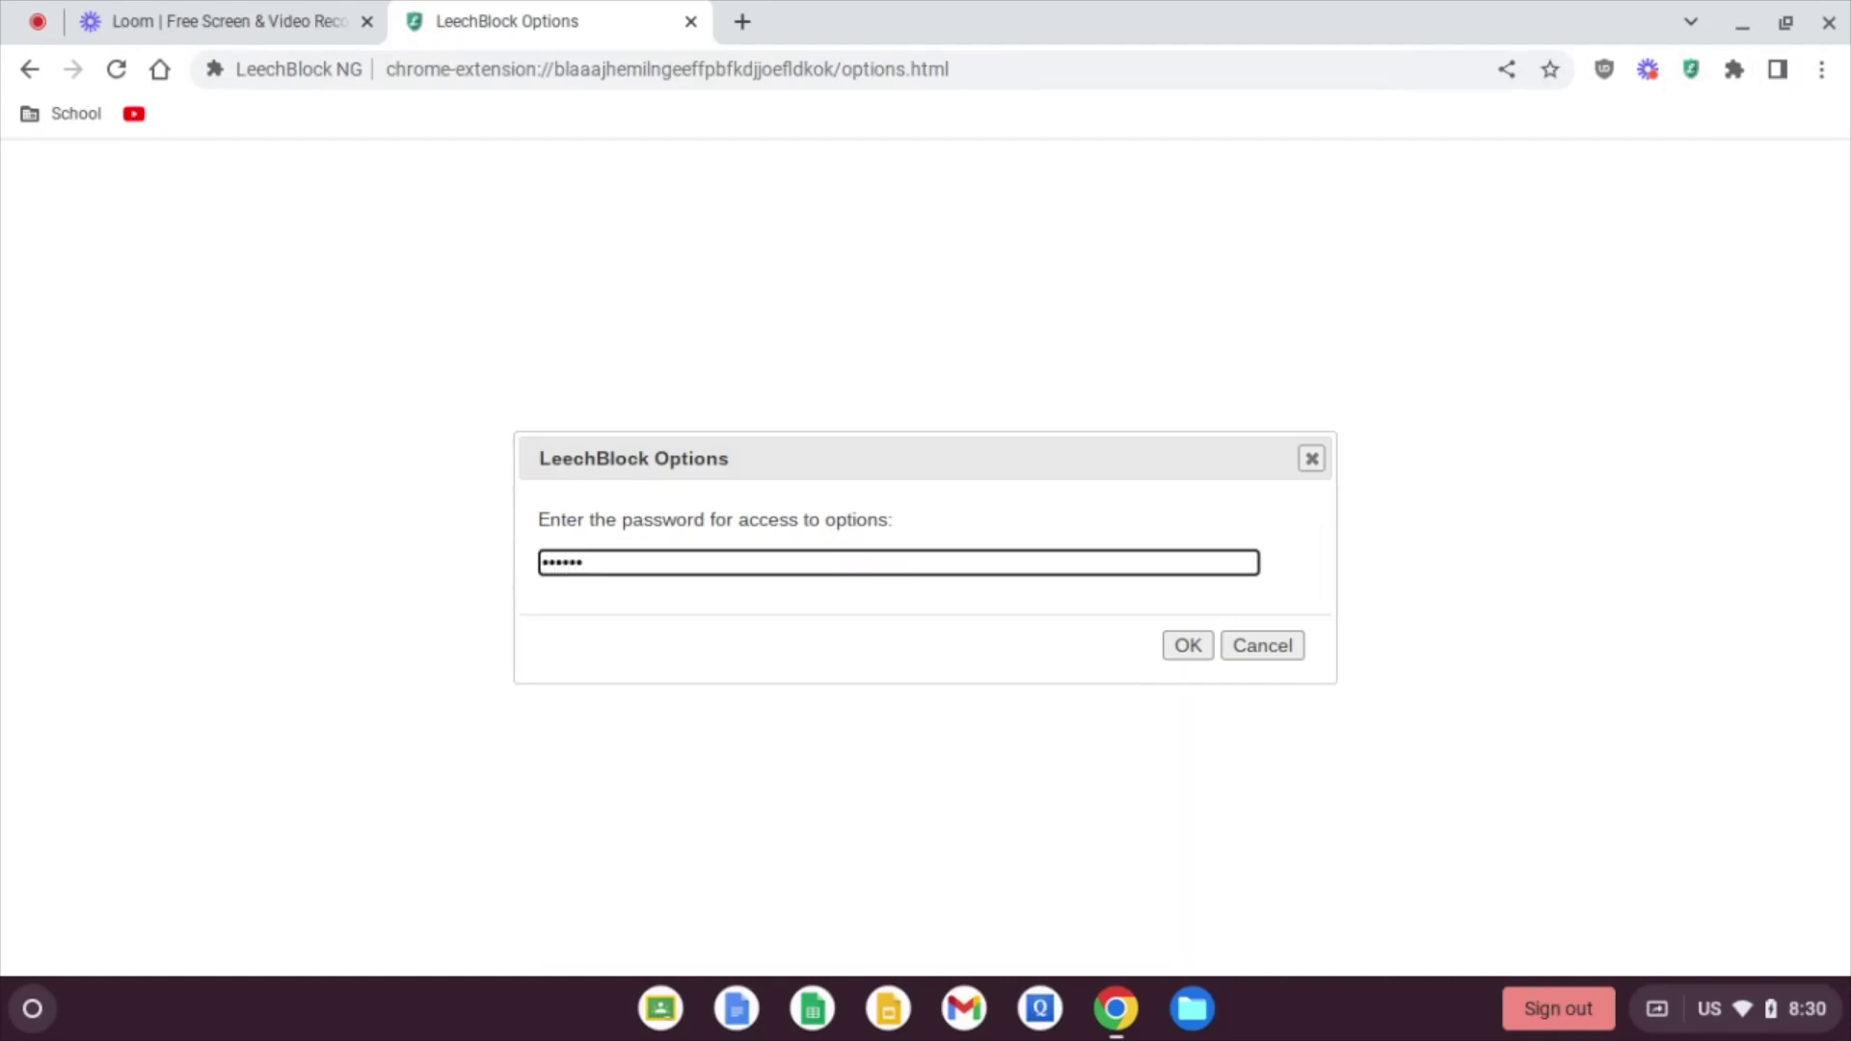
key(Return)
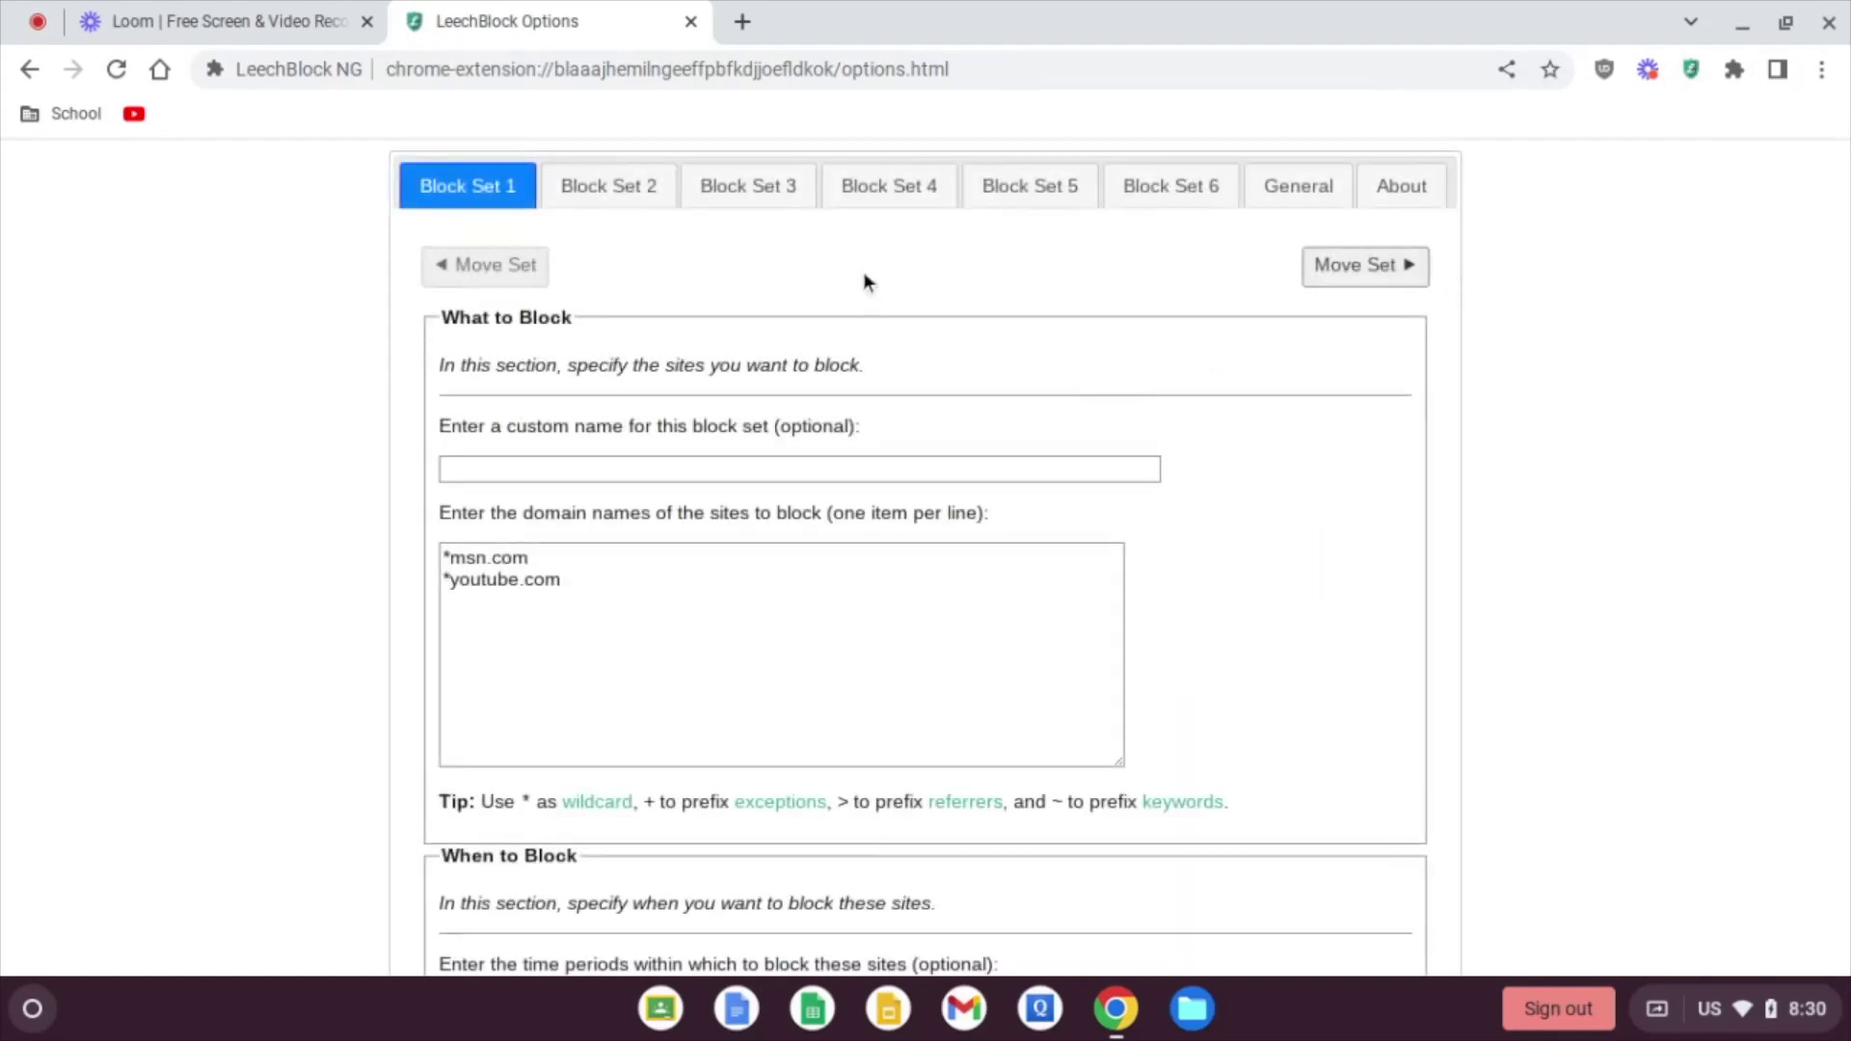
Step: Open the empty Block Set 3 and enter *.* as its sites to block
click(610, 200)
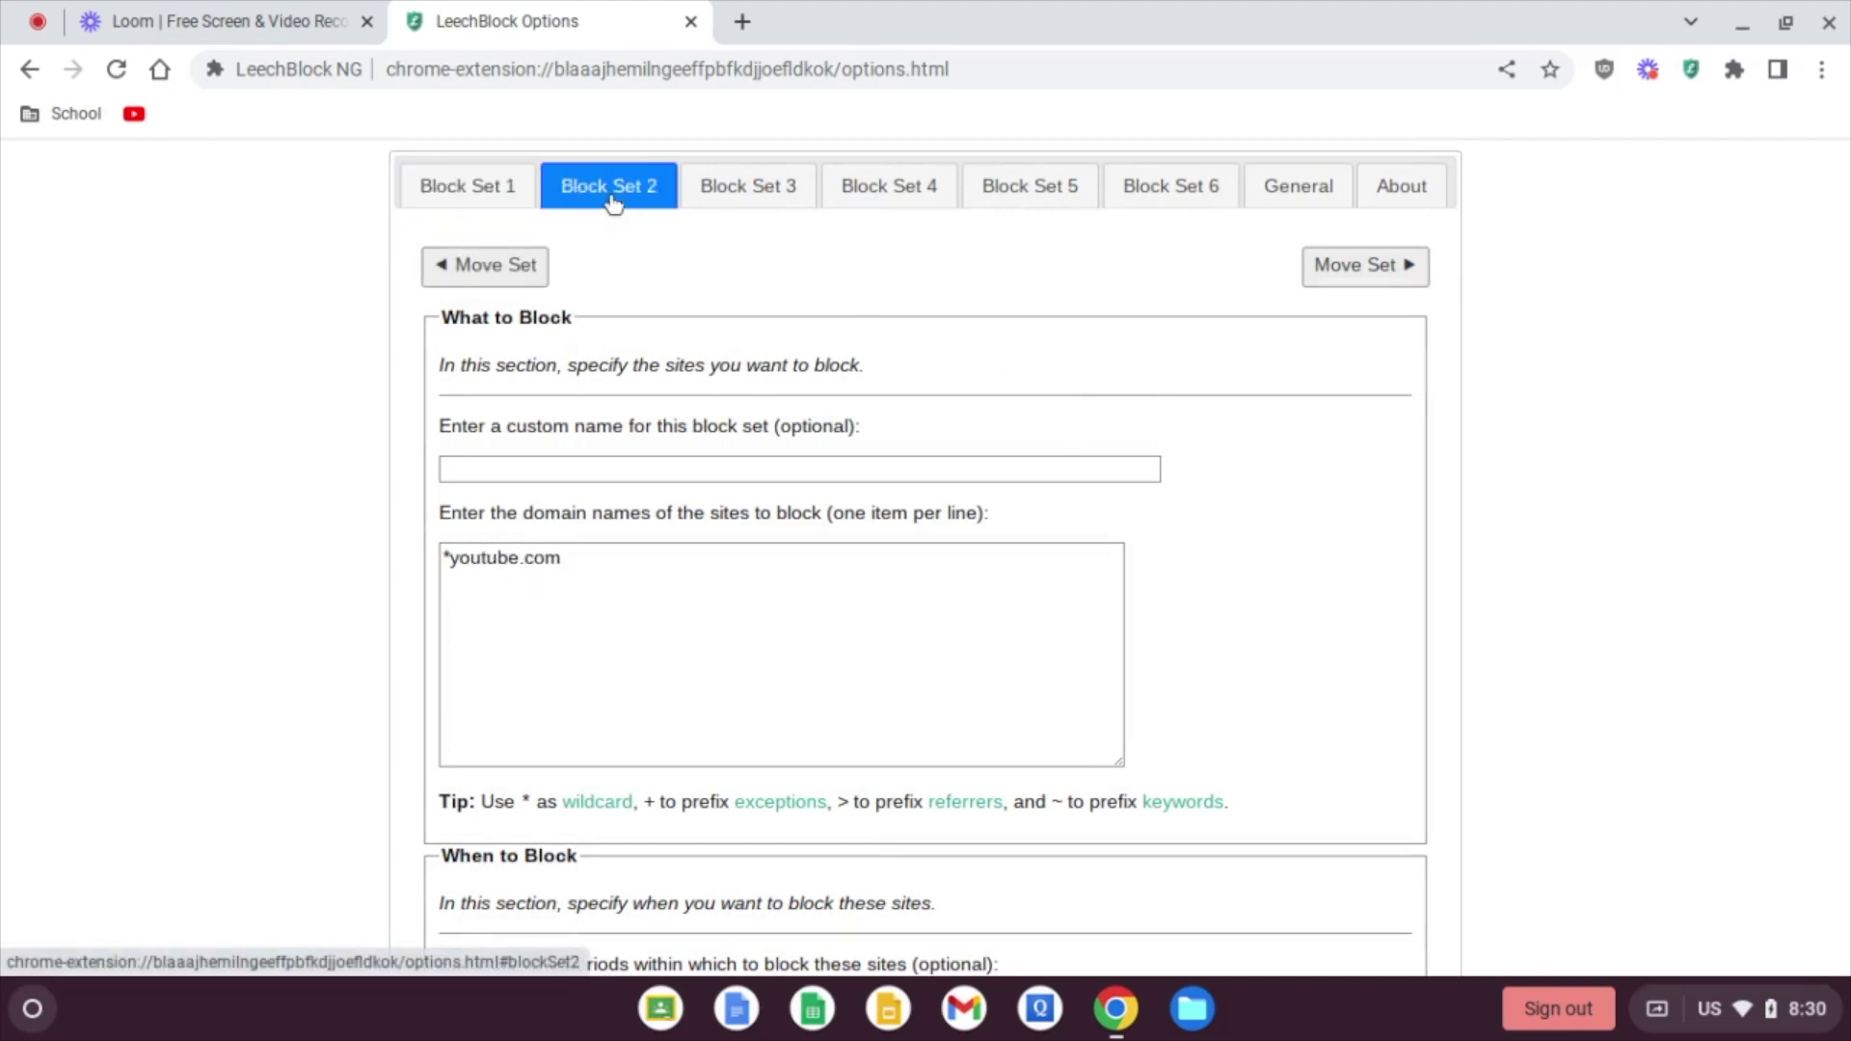
click(732, 196)
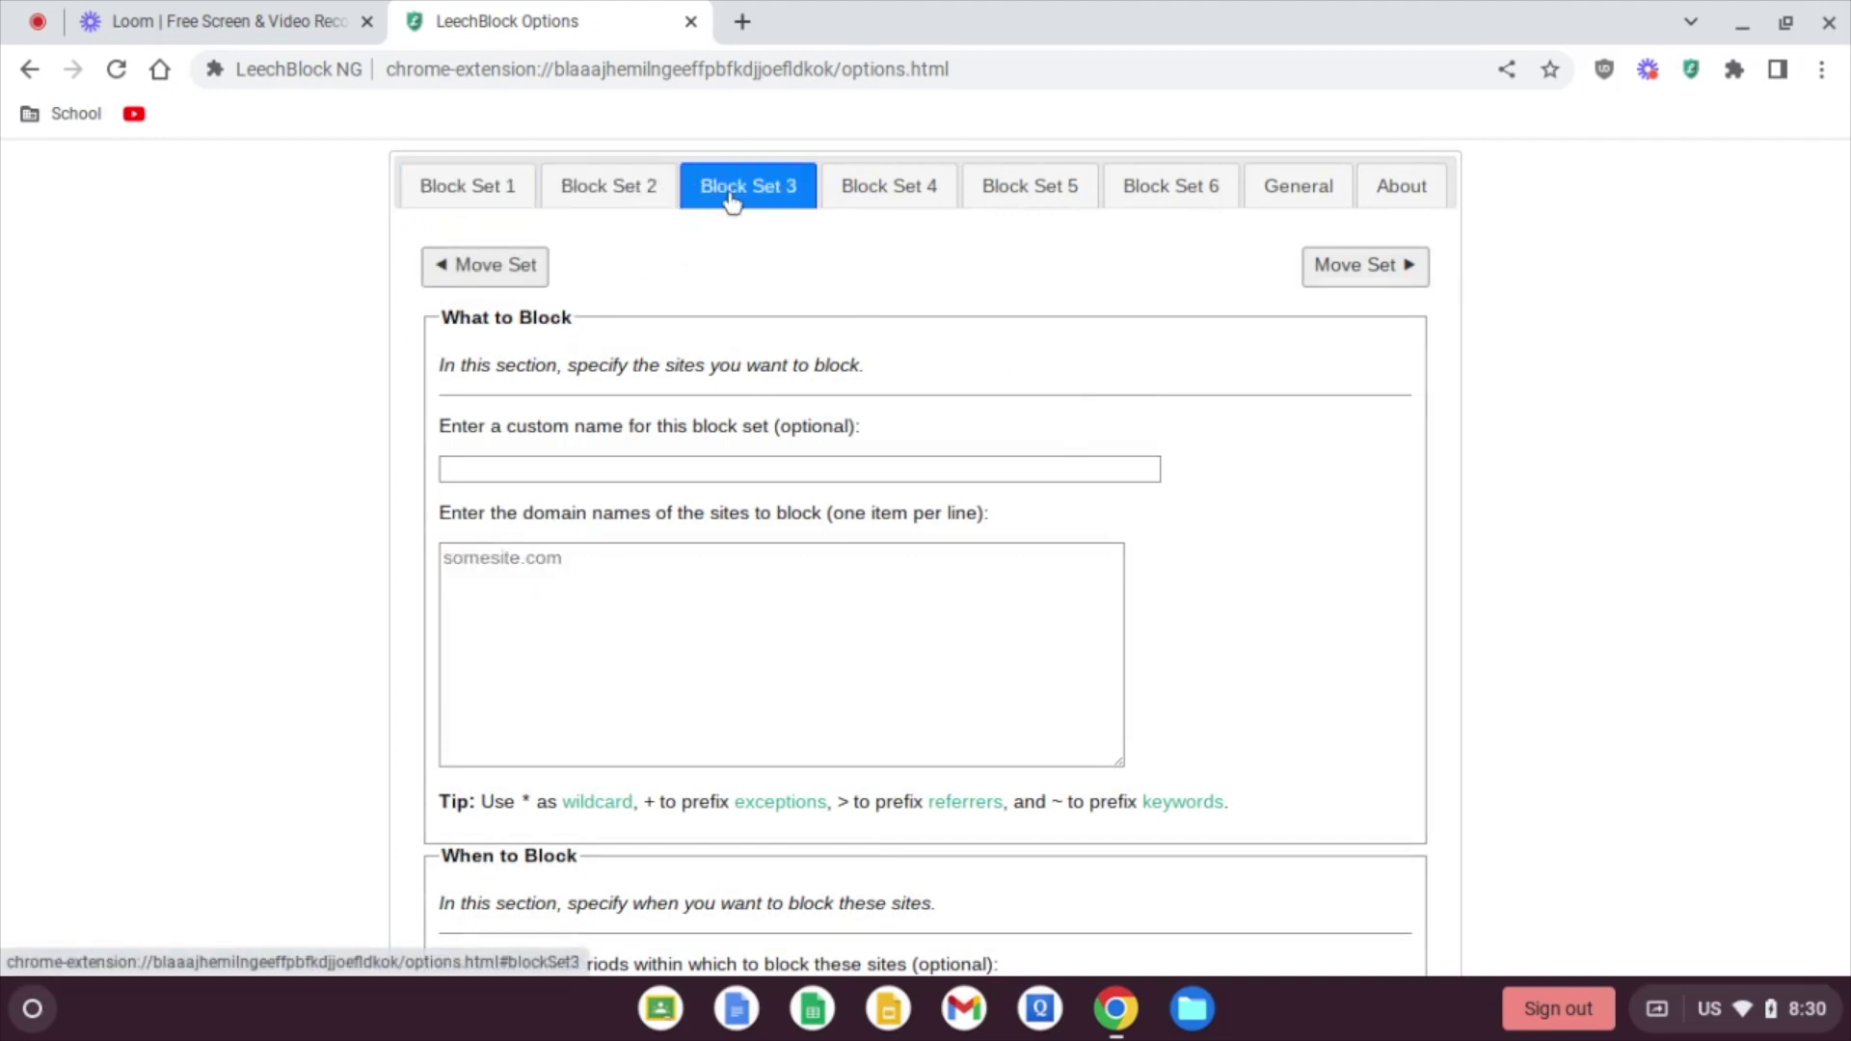
click(519, 567)
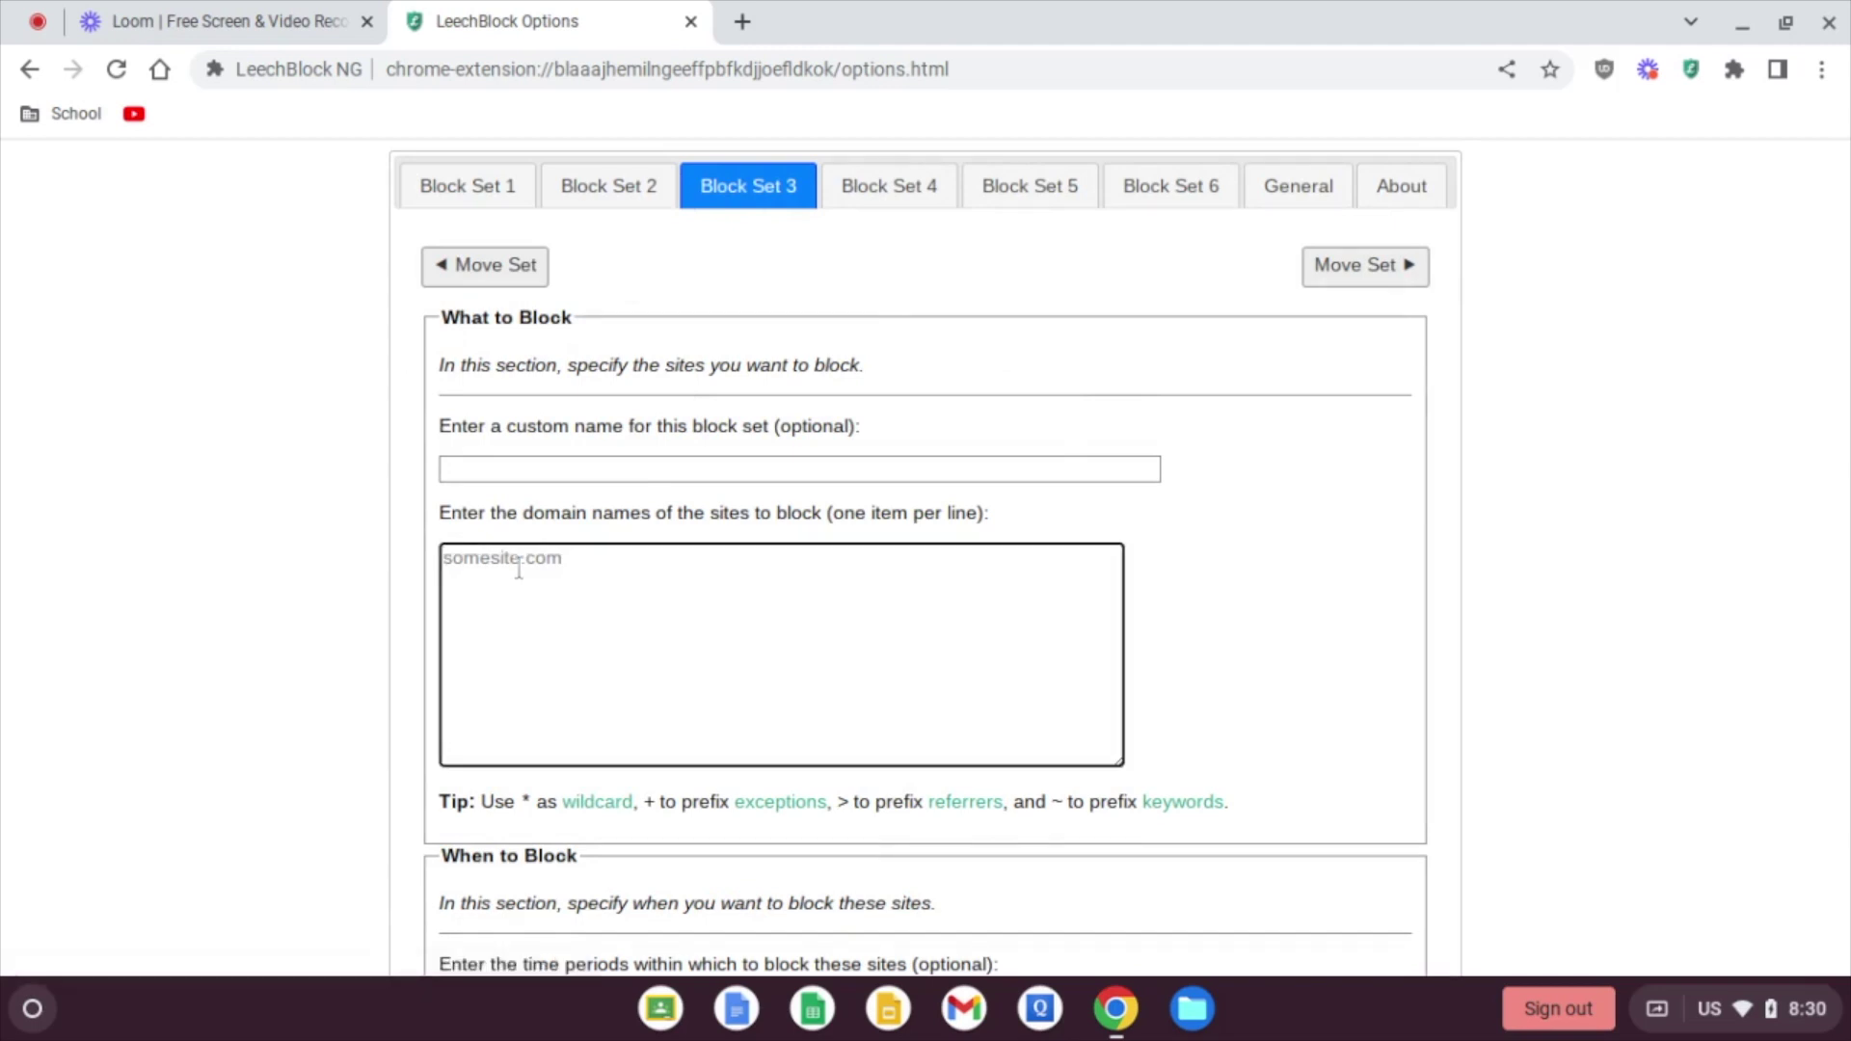
text(*.*)
Step: Set time periods 2100-2400,0000-0500 and add Sunday so blocking covers every day
scroll(385, 493, down, 3)
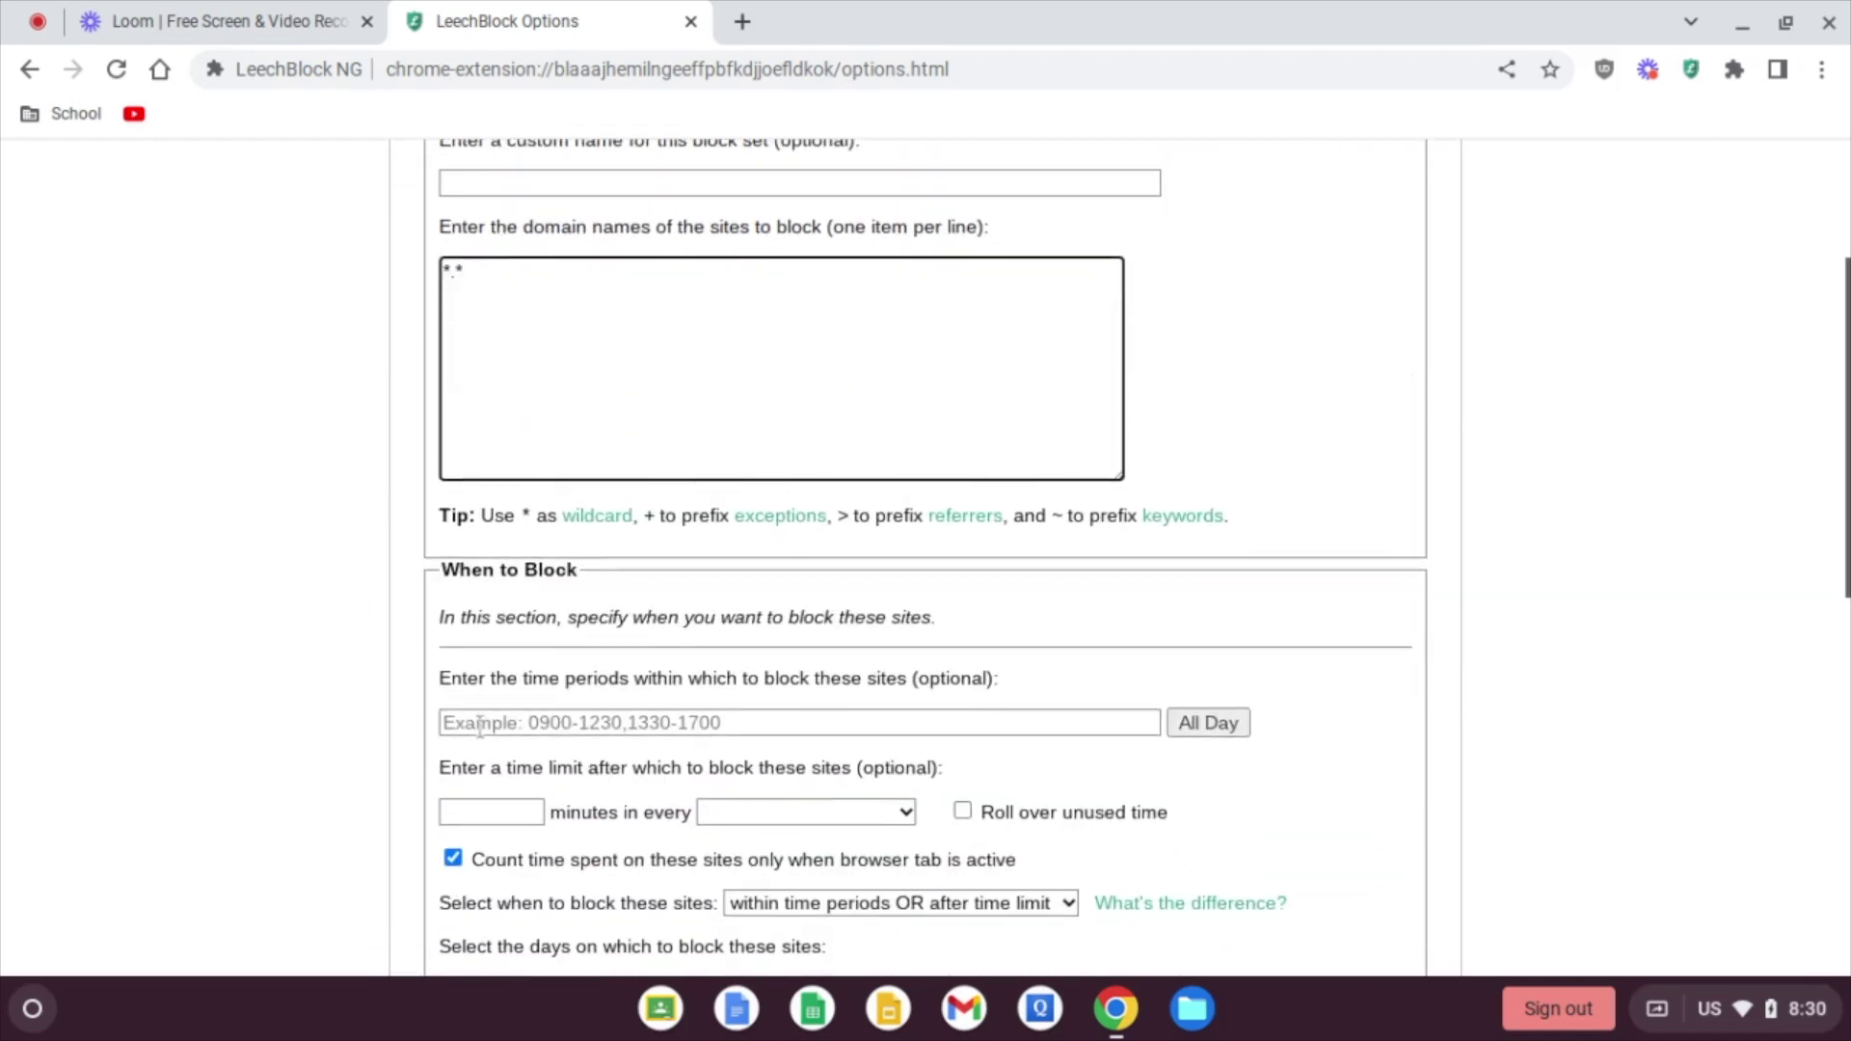
click(479, 724)
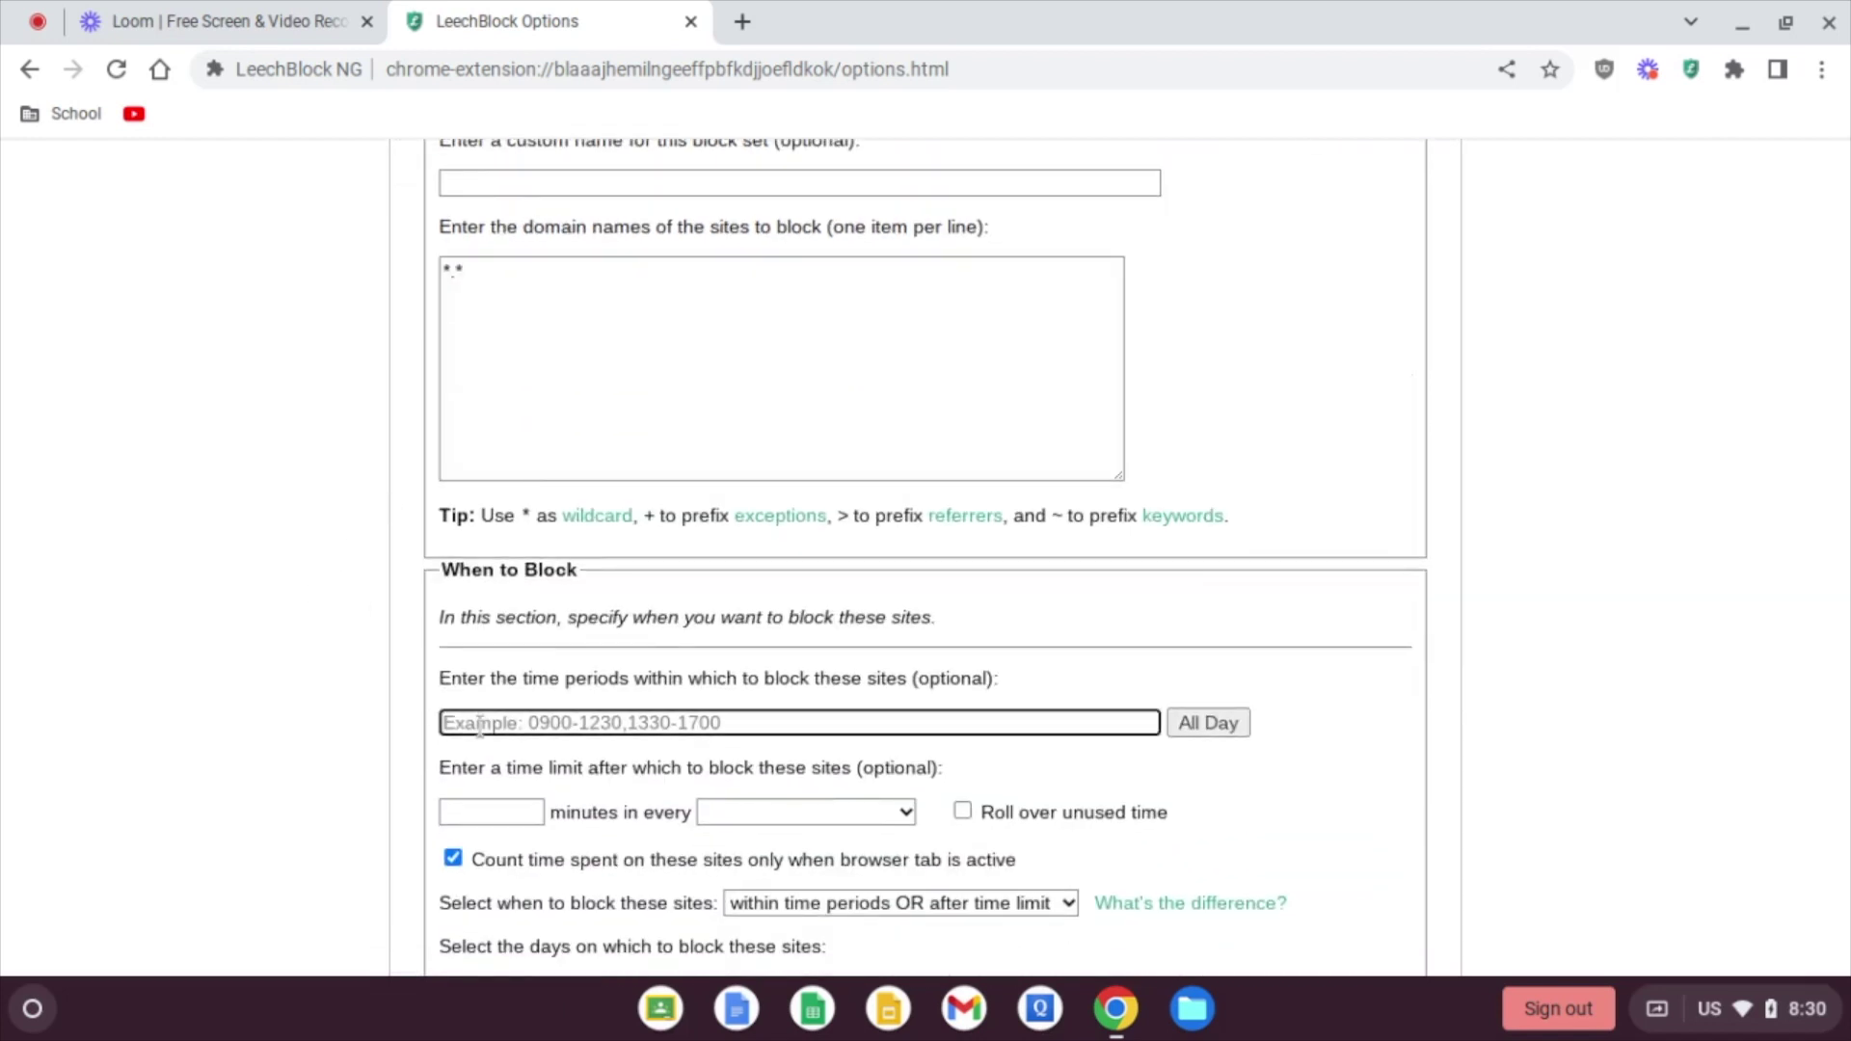
text(2100-240)
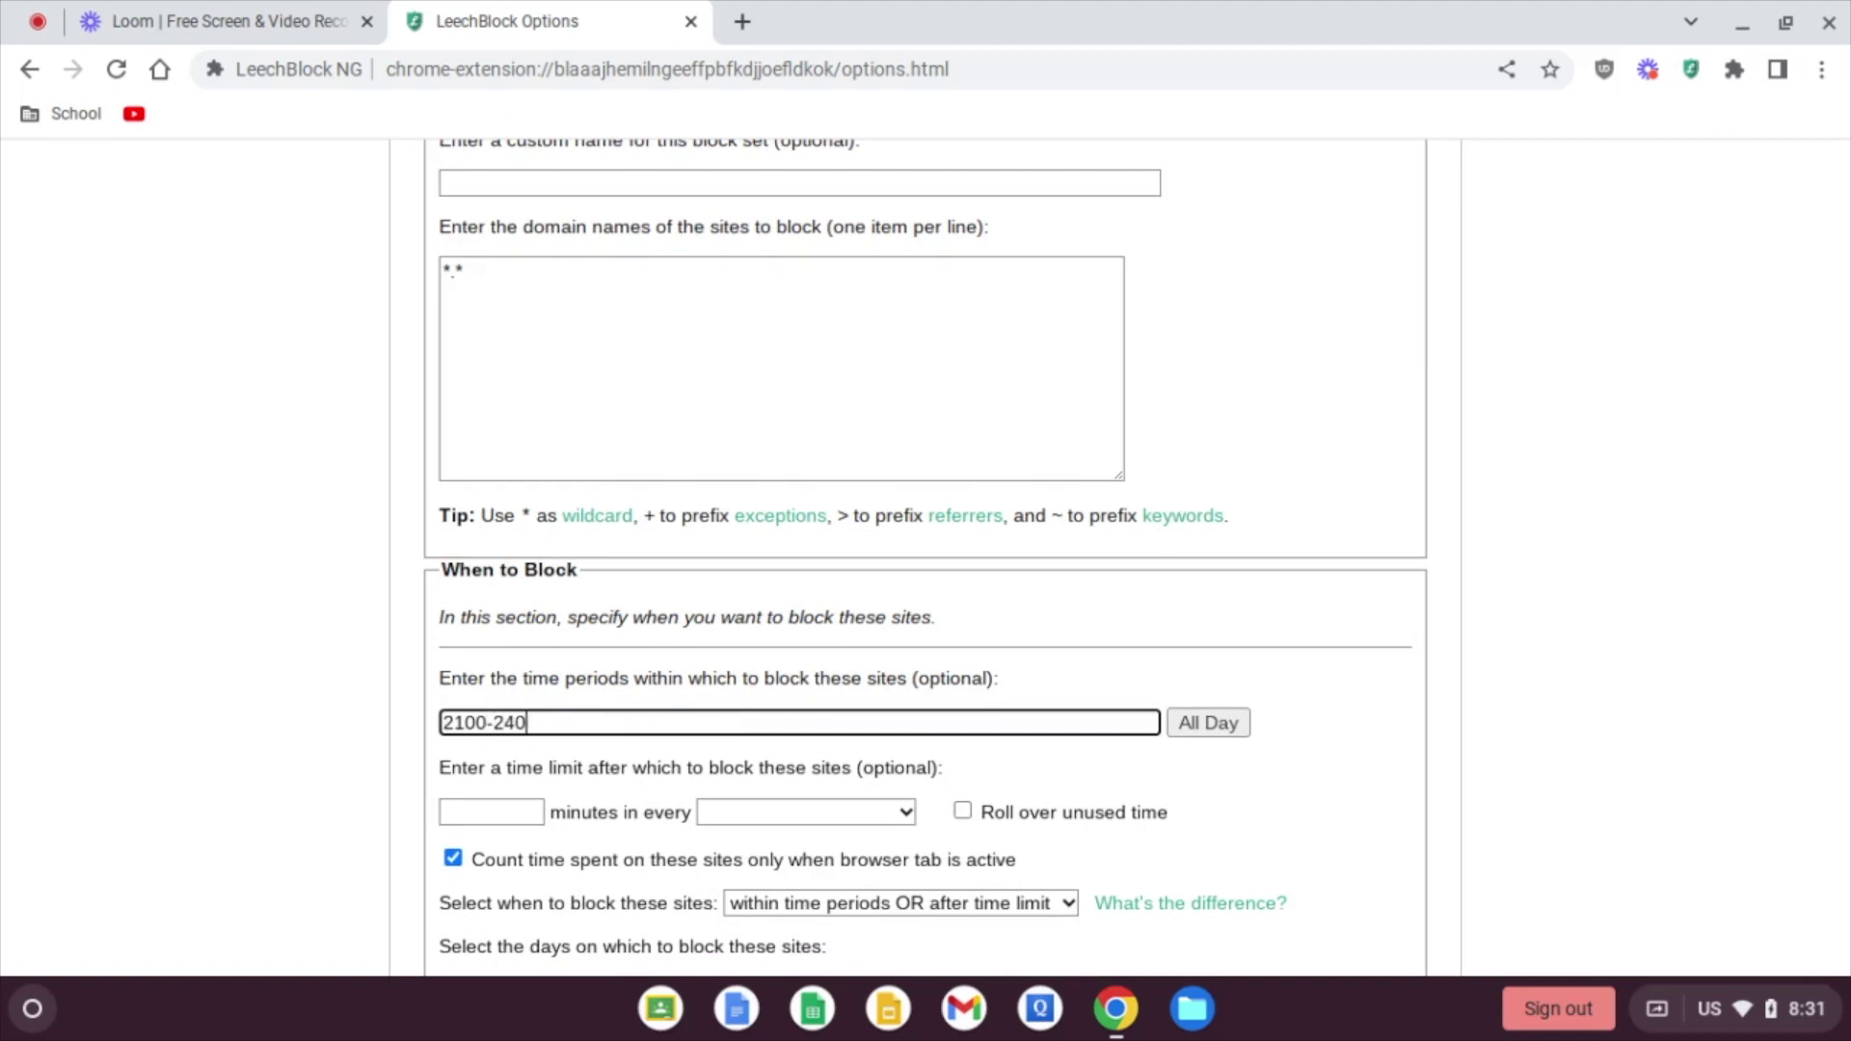
text(0,0000-0500)
scroll(310, 644, down, 3)
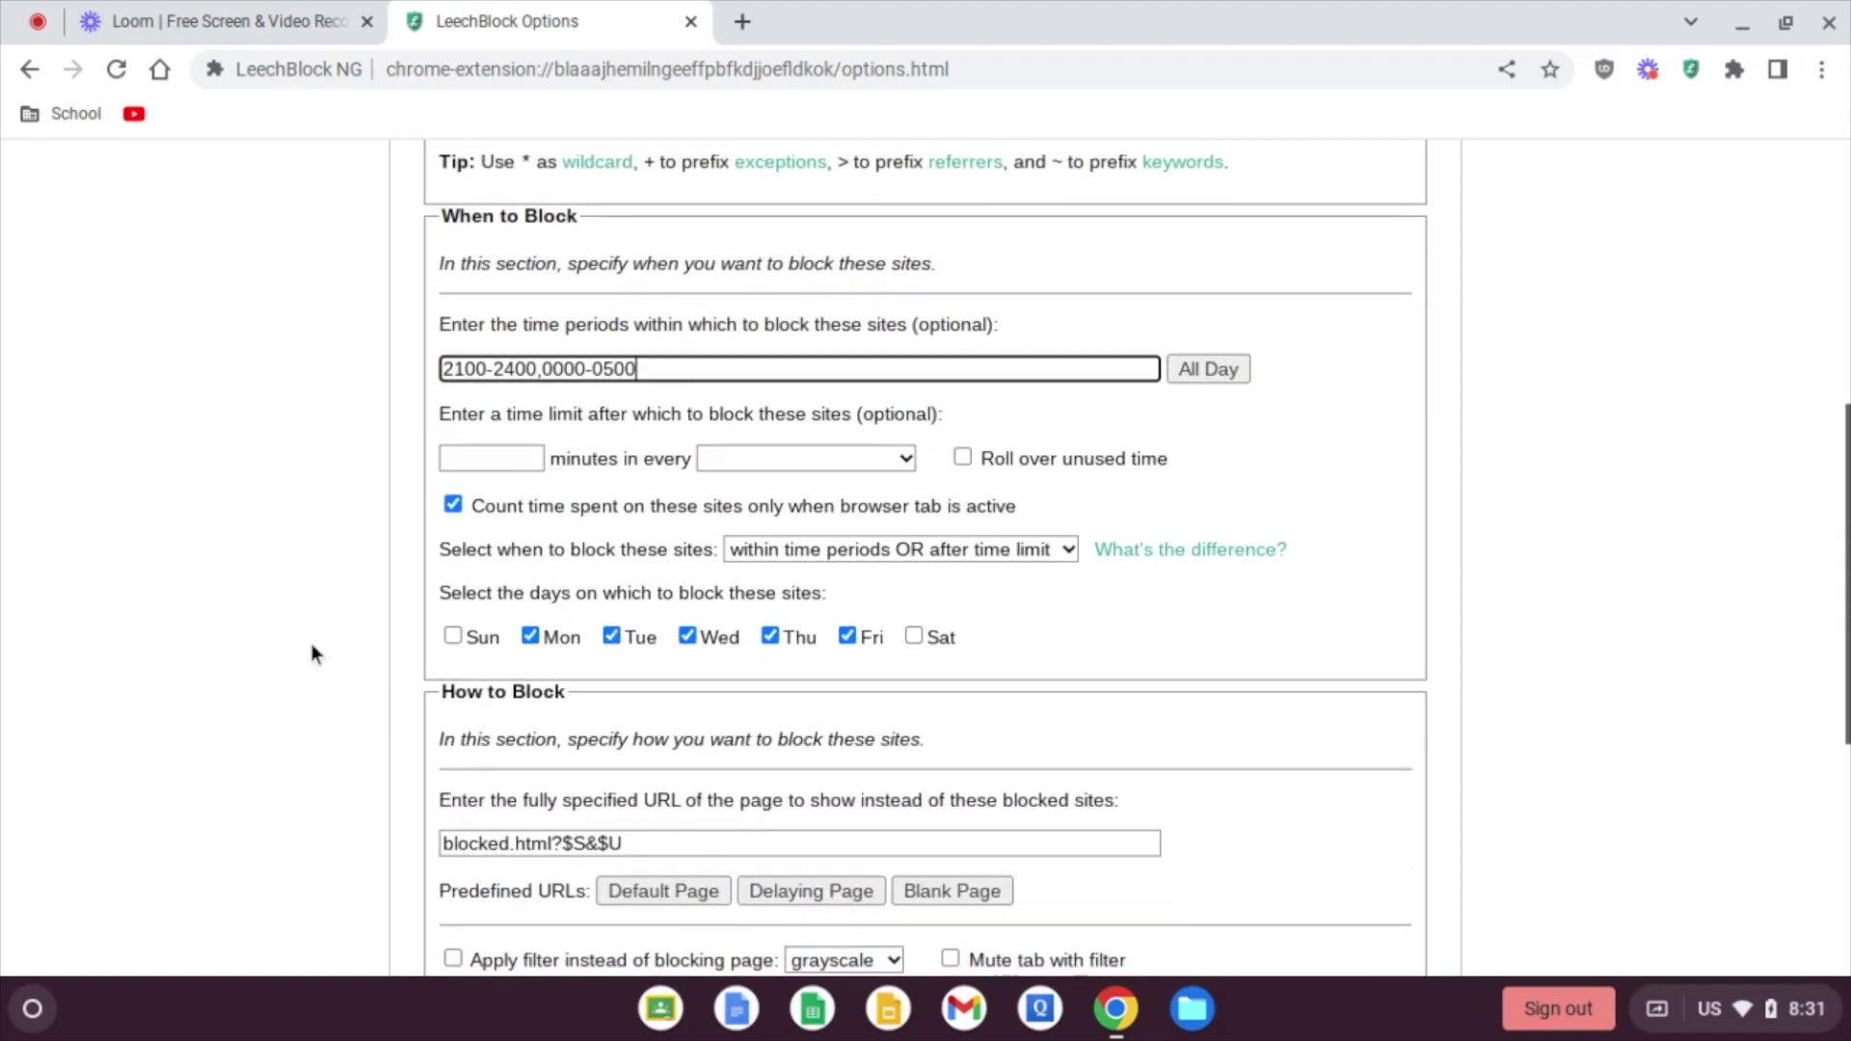
click(454, 637)
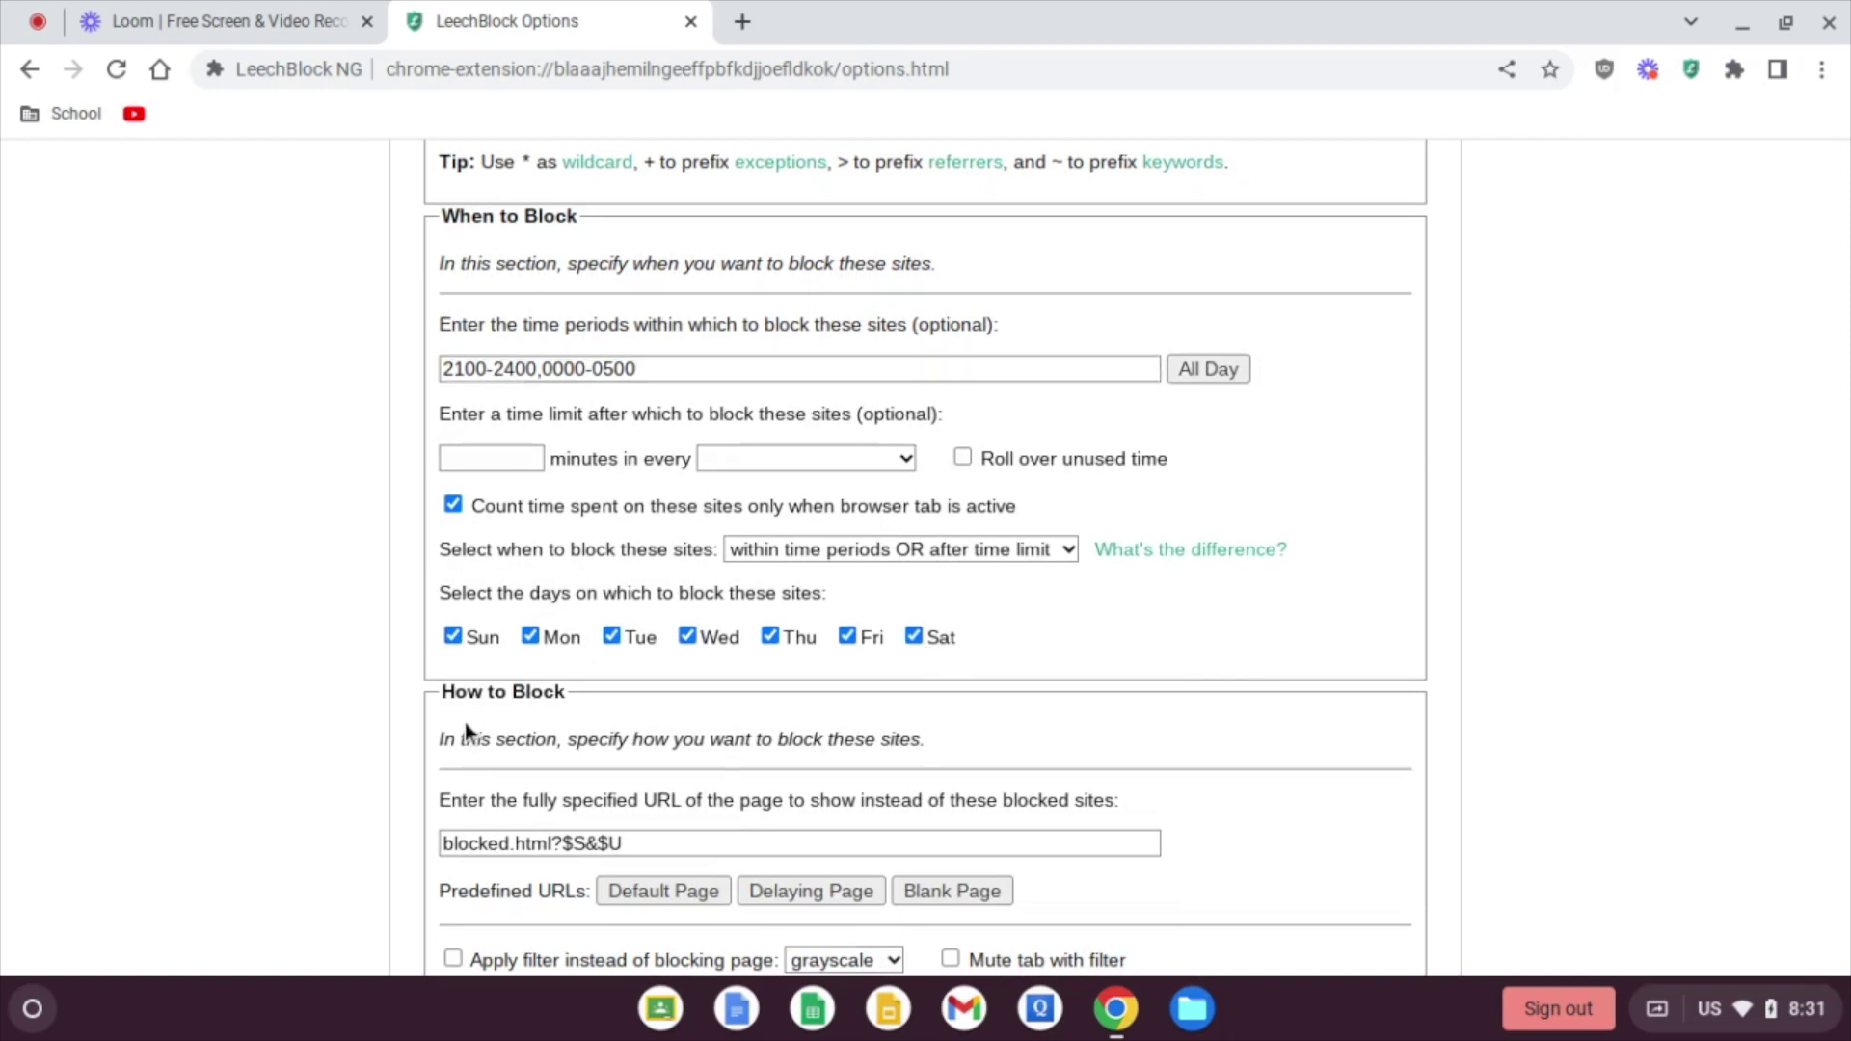
scroll(350, 644, up, 4)
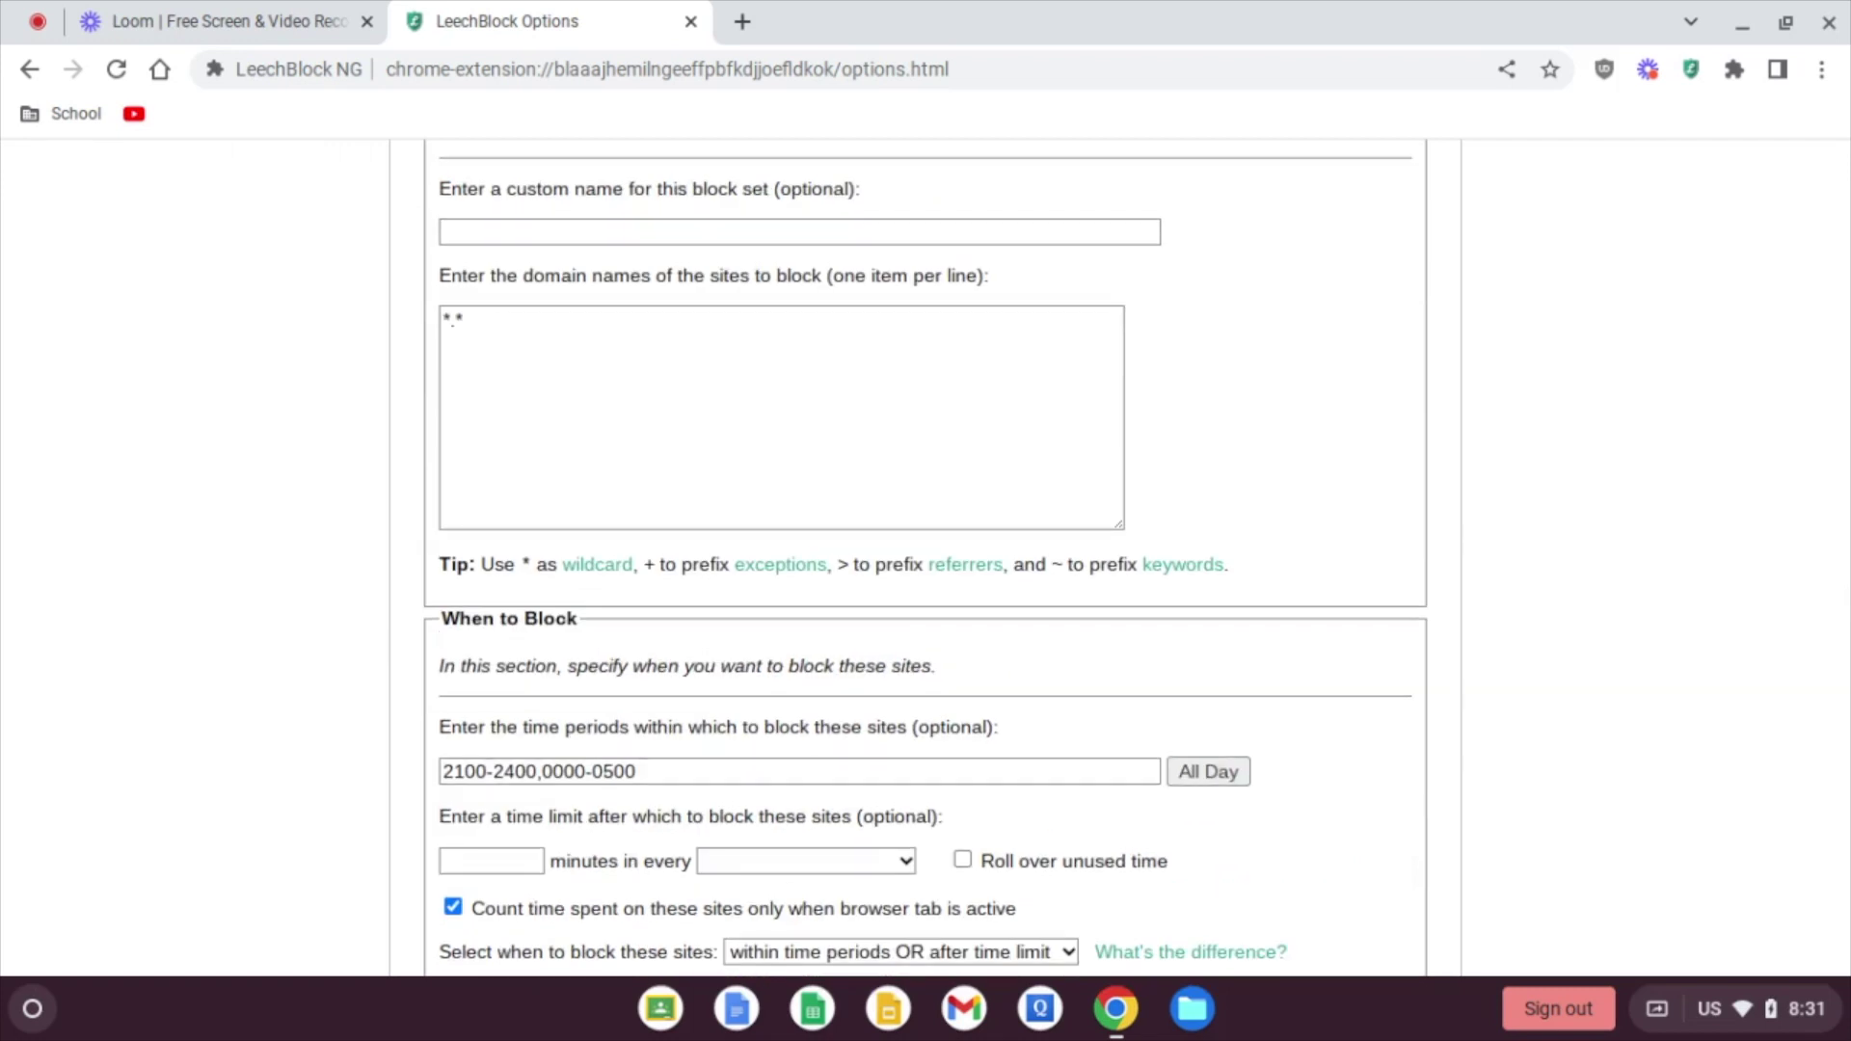
scroll(925, 560, down, 1)
scroll(926, 559, up, 1)
scroll(926, 559, down, 1)
scroll(926, 559, down, 2)
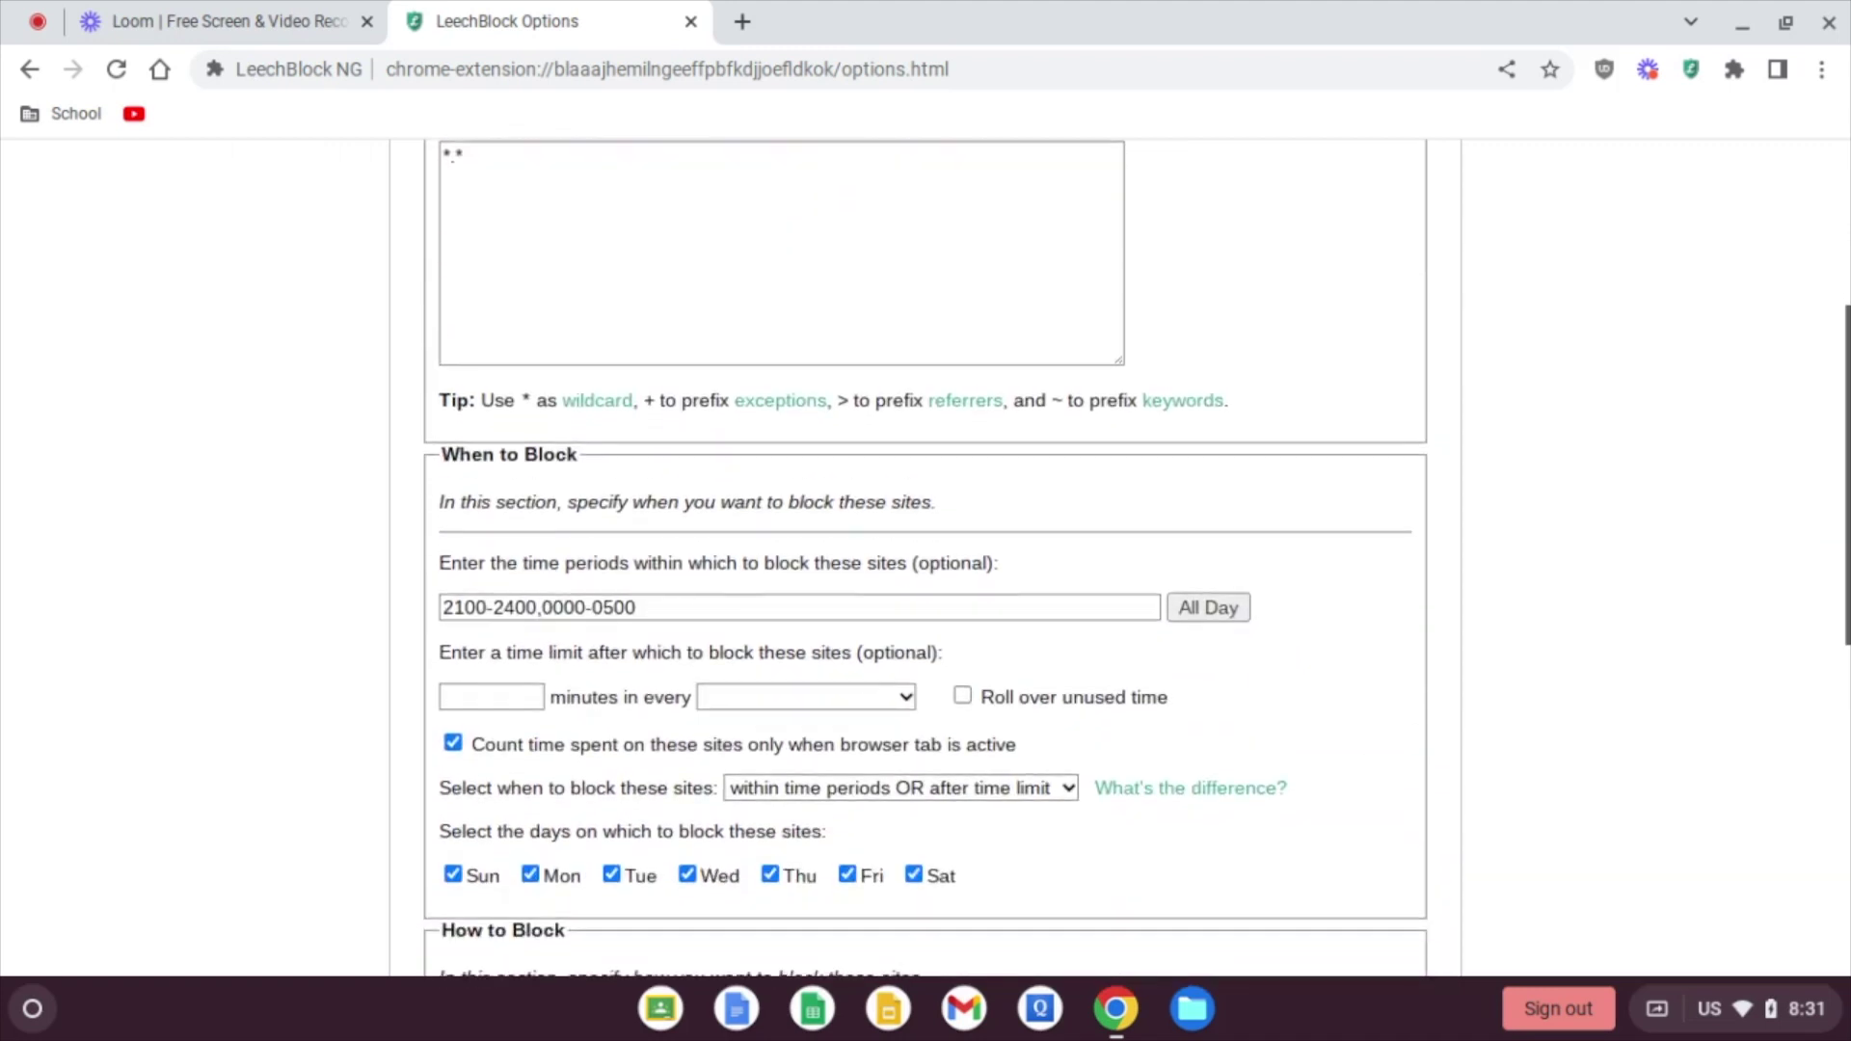
scroll(926, 559, down, 3)
scroll(925, 559, down, 6)
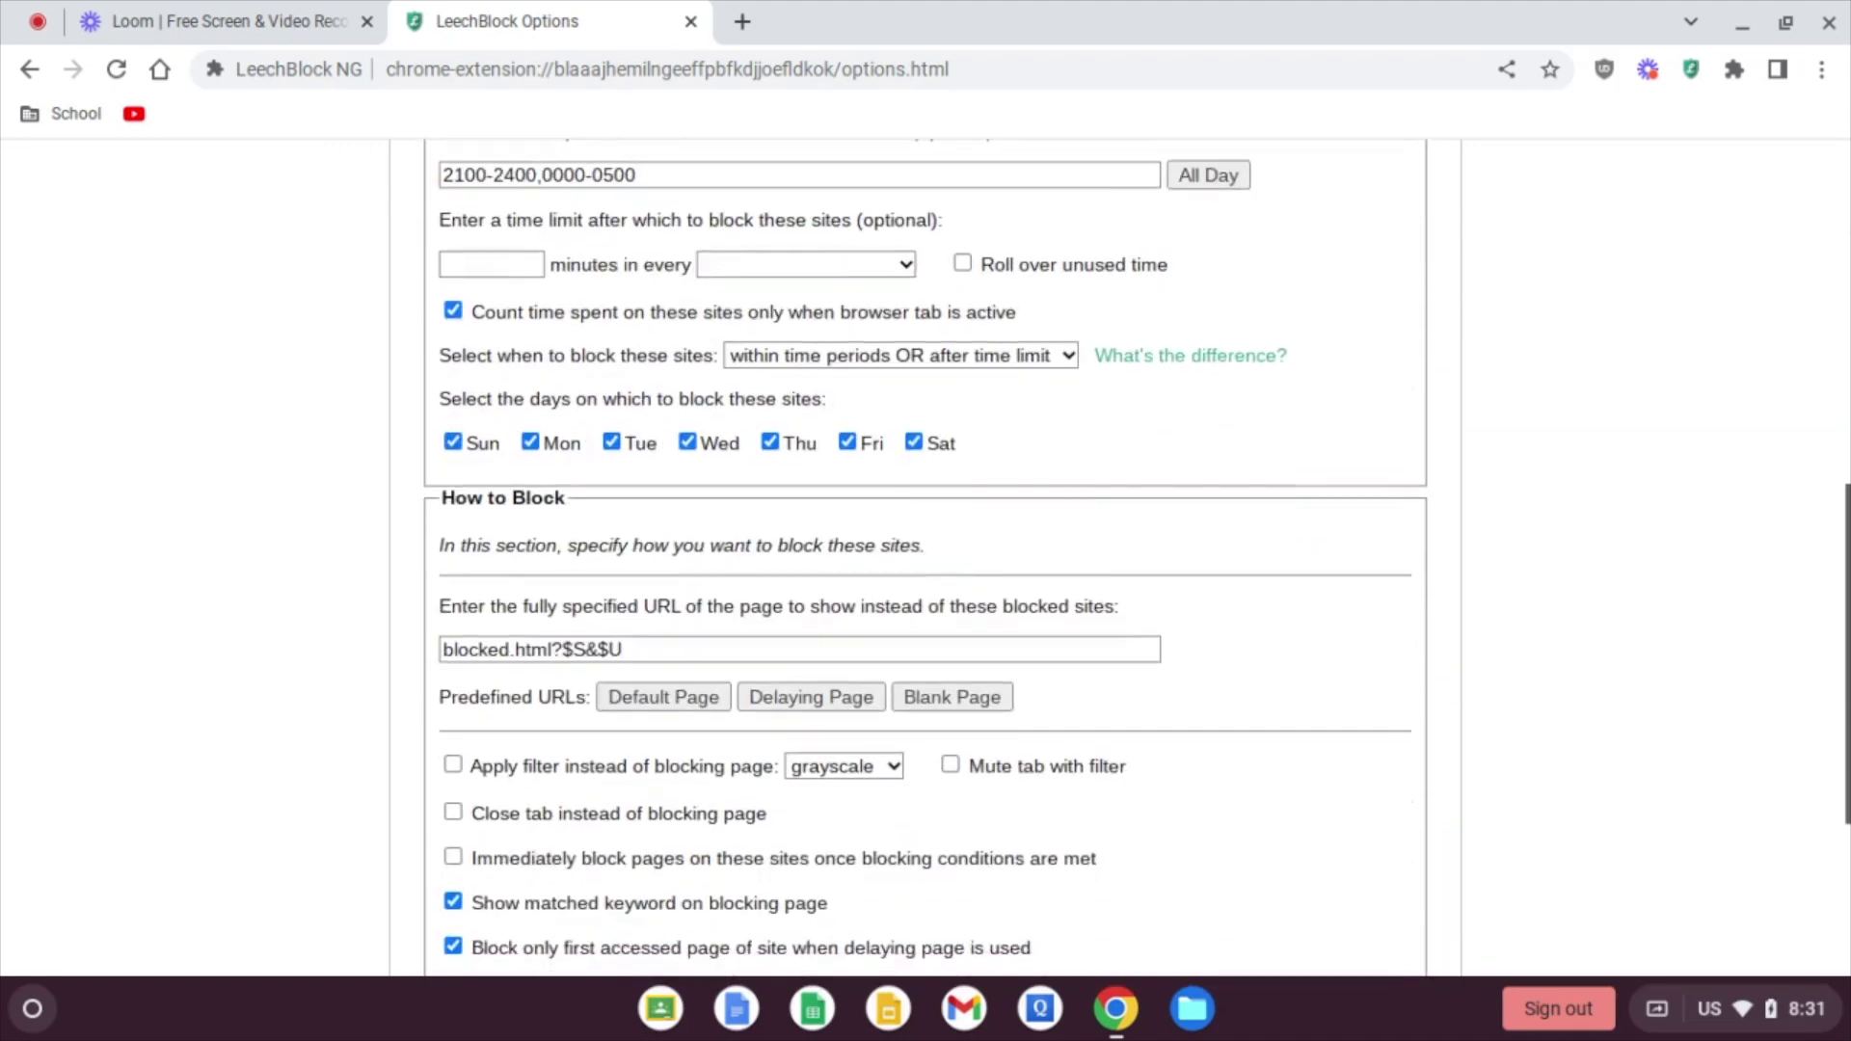
scroll(476, 498, down, 1)
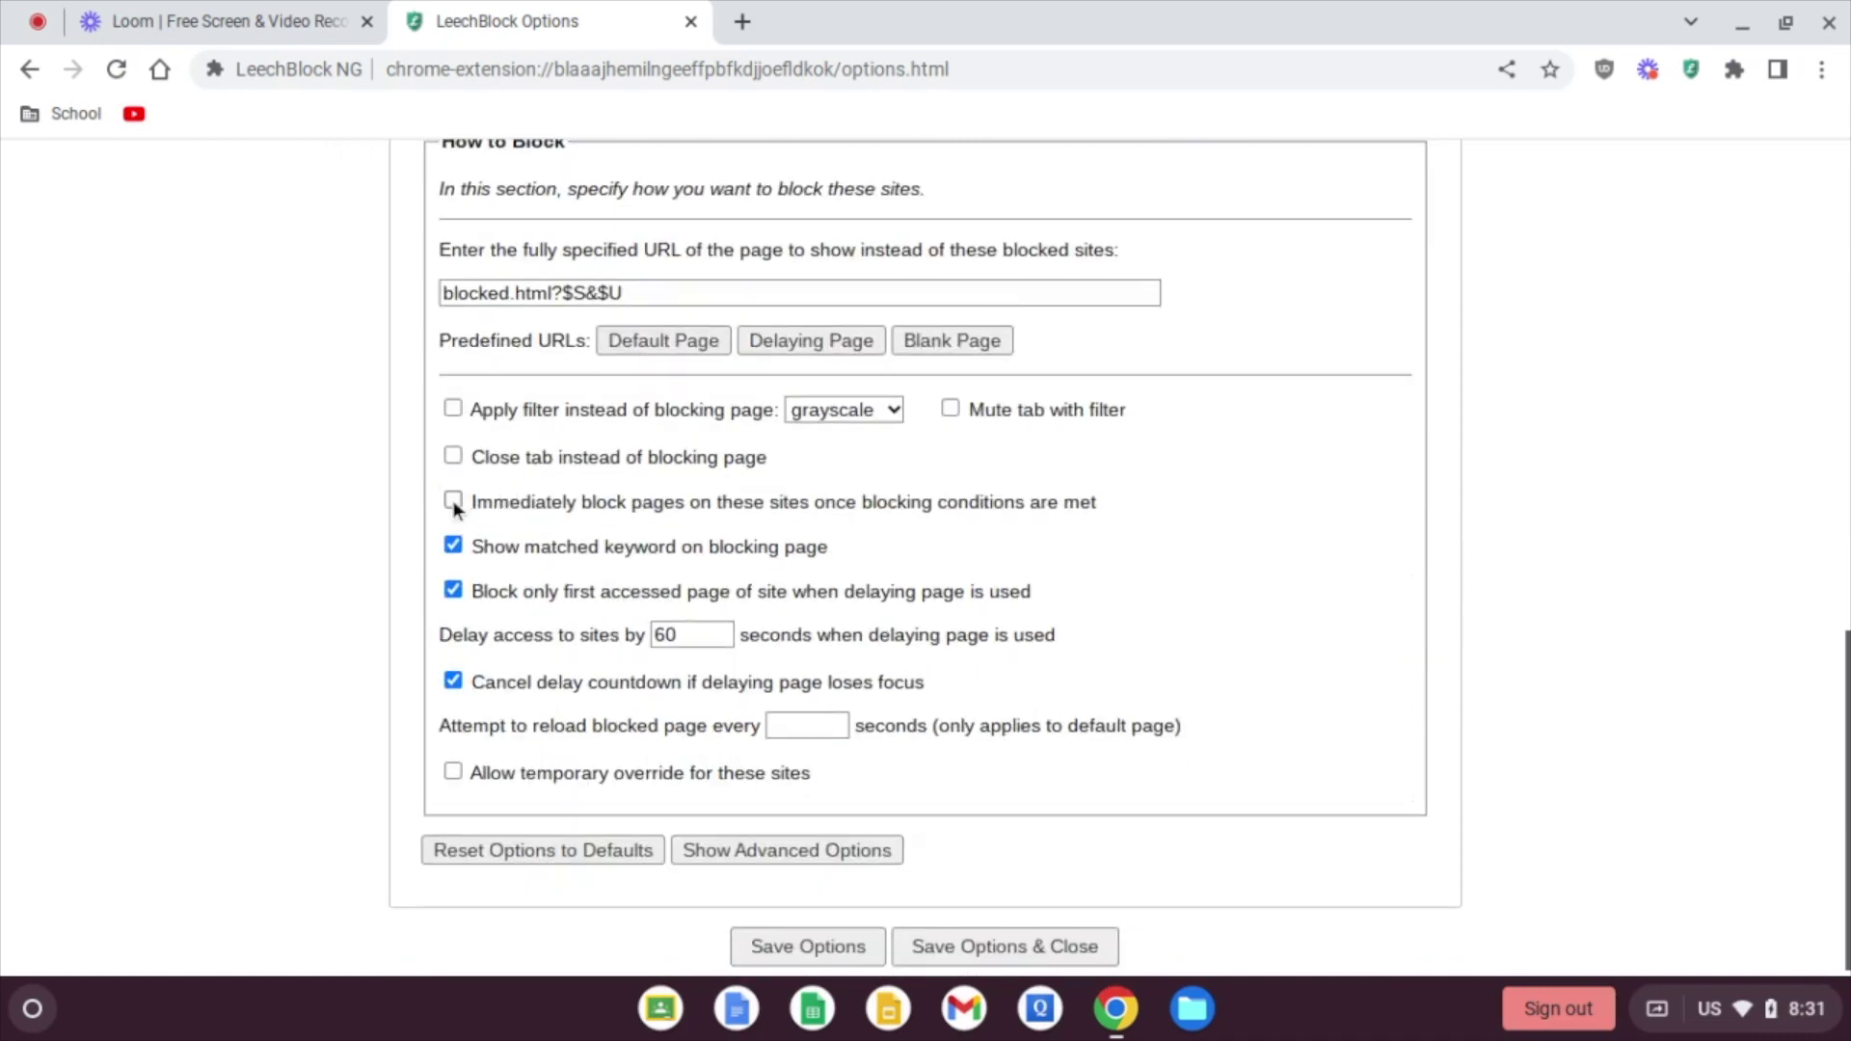
Step: Enable immediate page blocking once conditions are met for Block Set 3
click(453, 501)
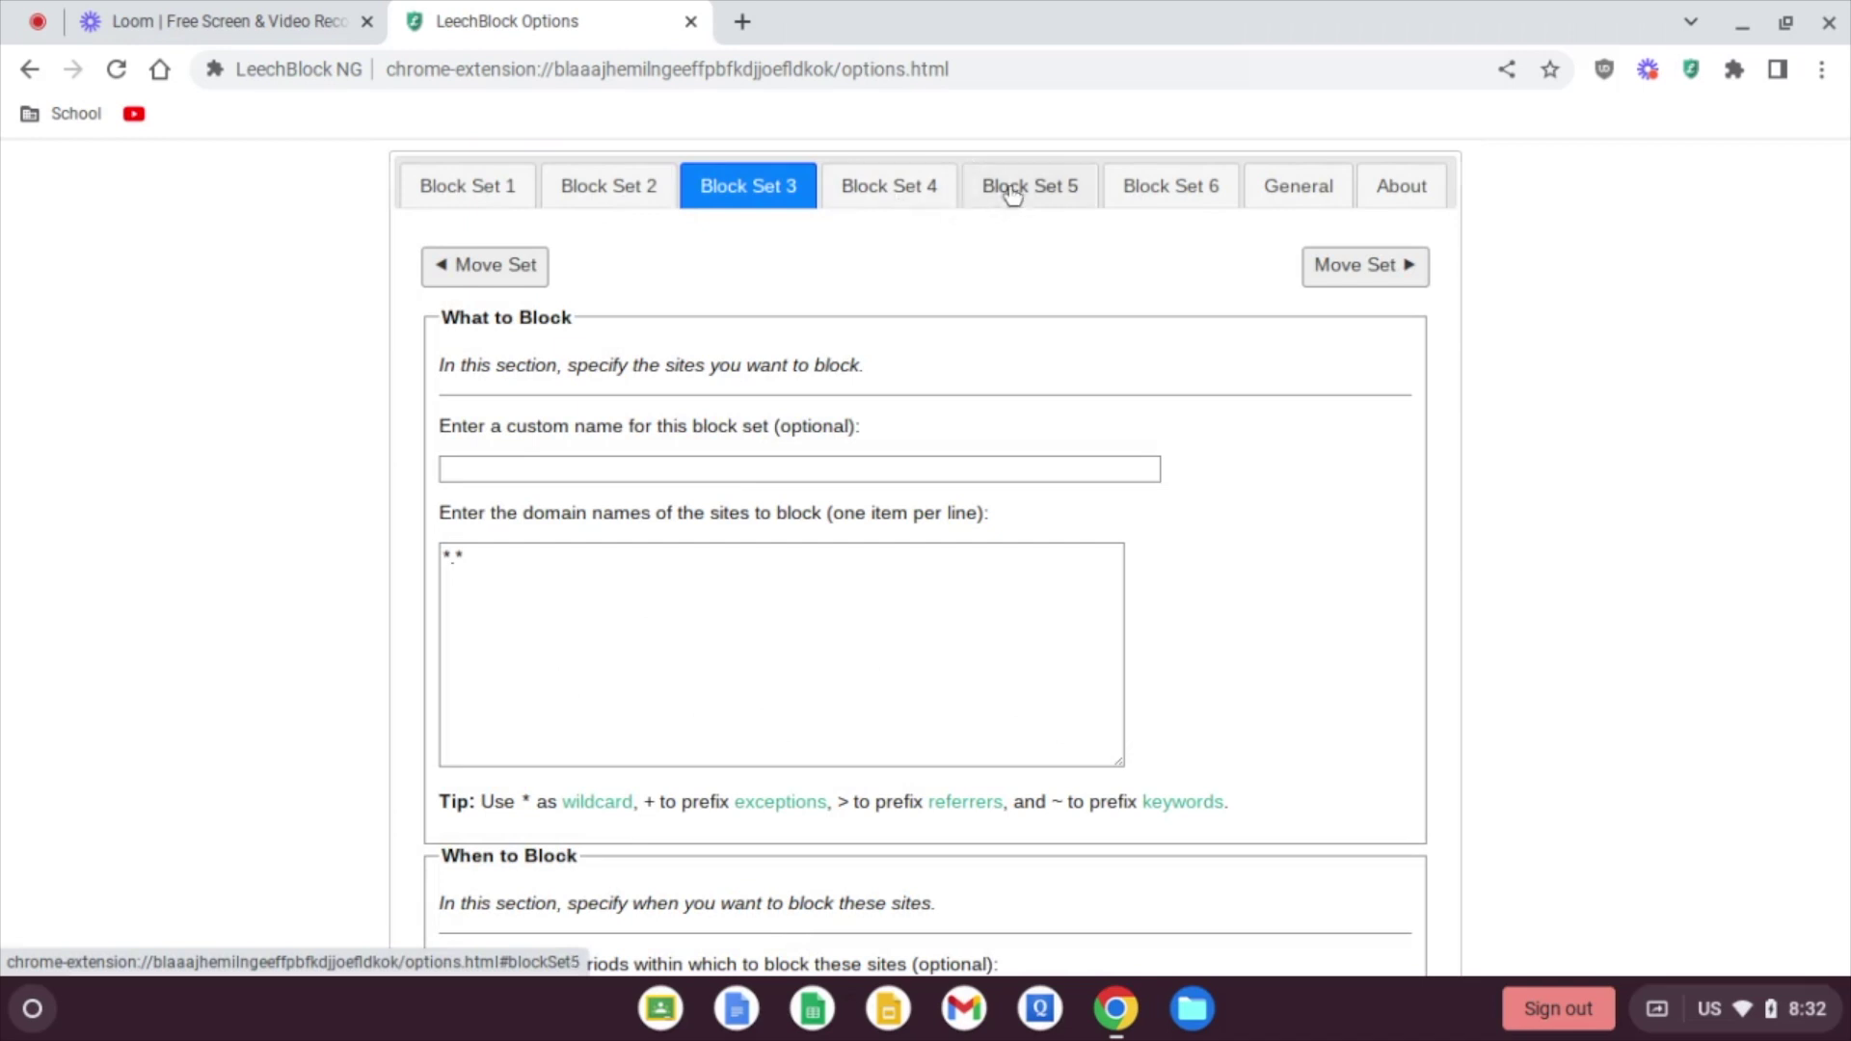
Step: Check Block Sets 2 and 1, then enter *youtube.com as Block Set 4's site
click(590, 191)
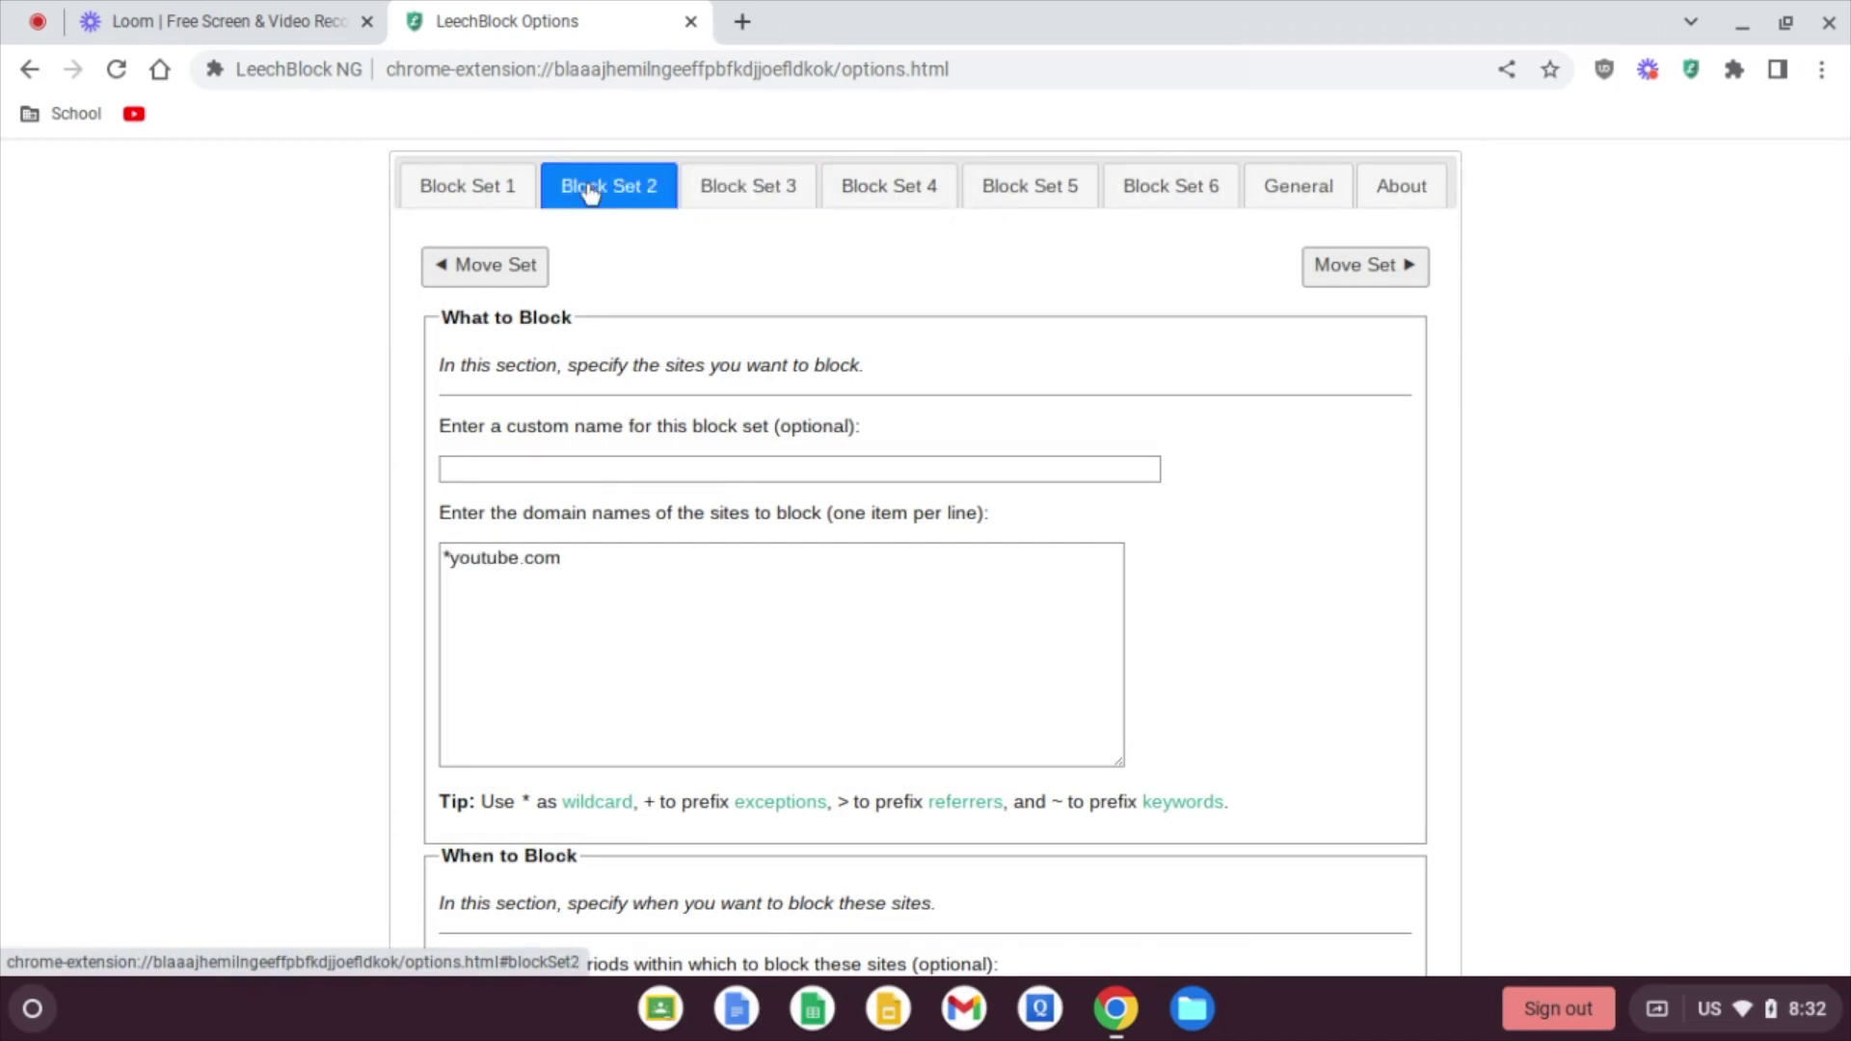
click(474, 191)
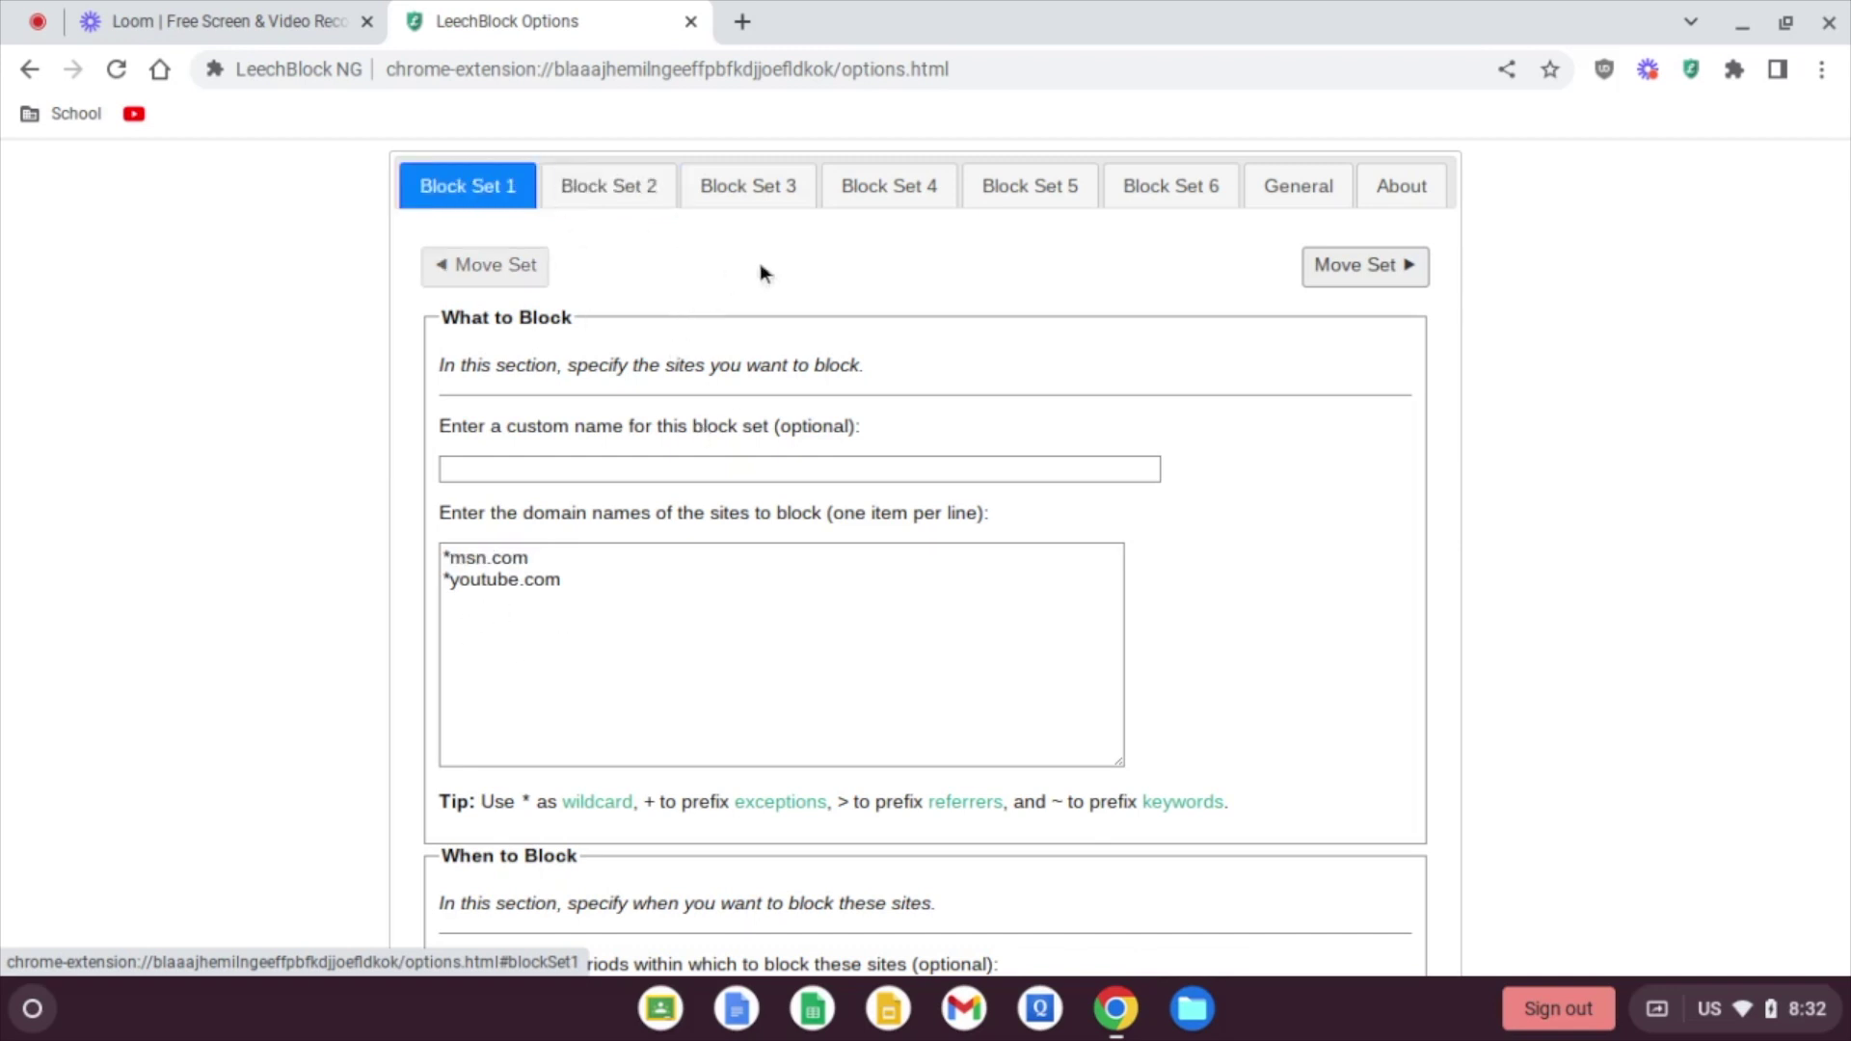
click(899, 200)
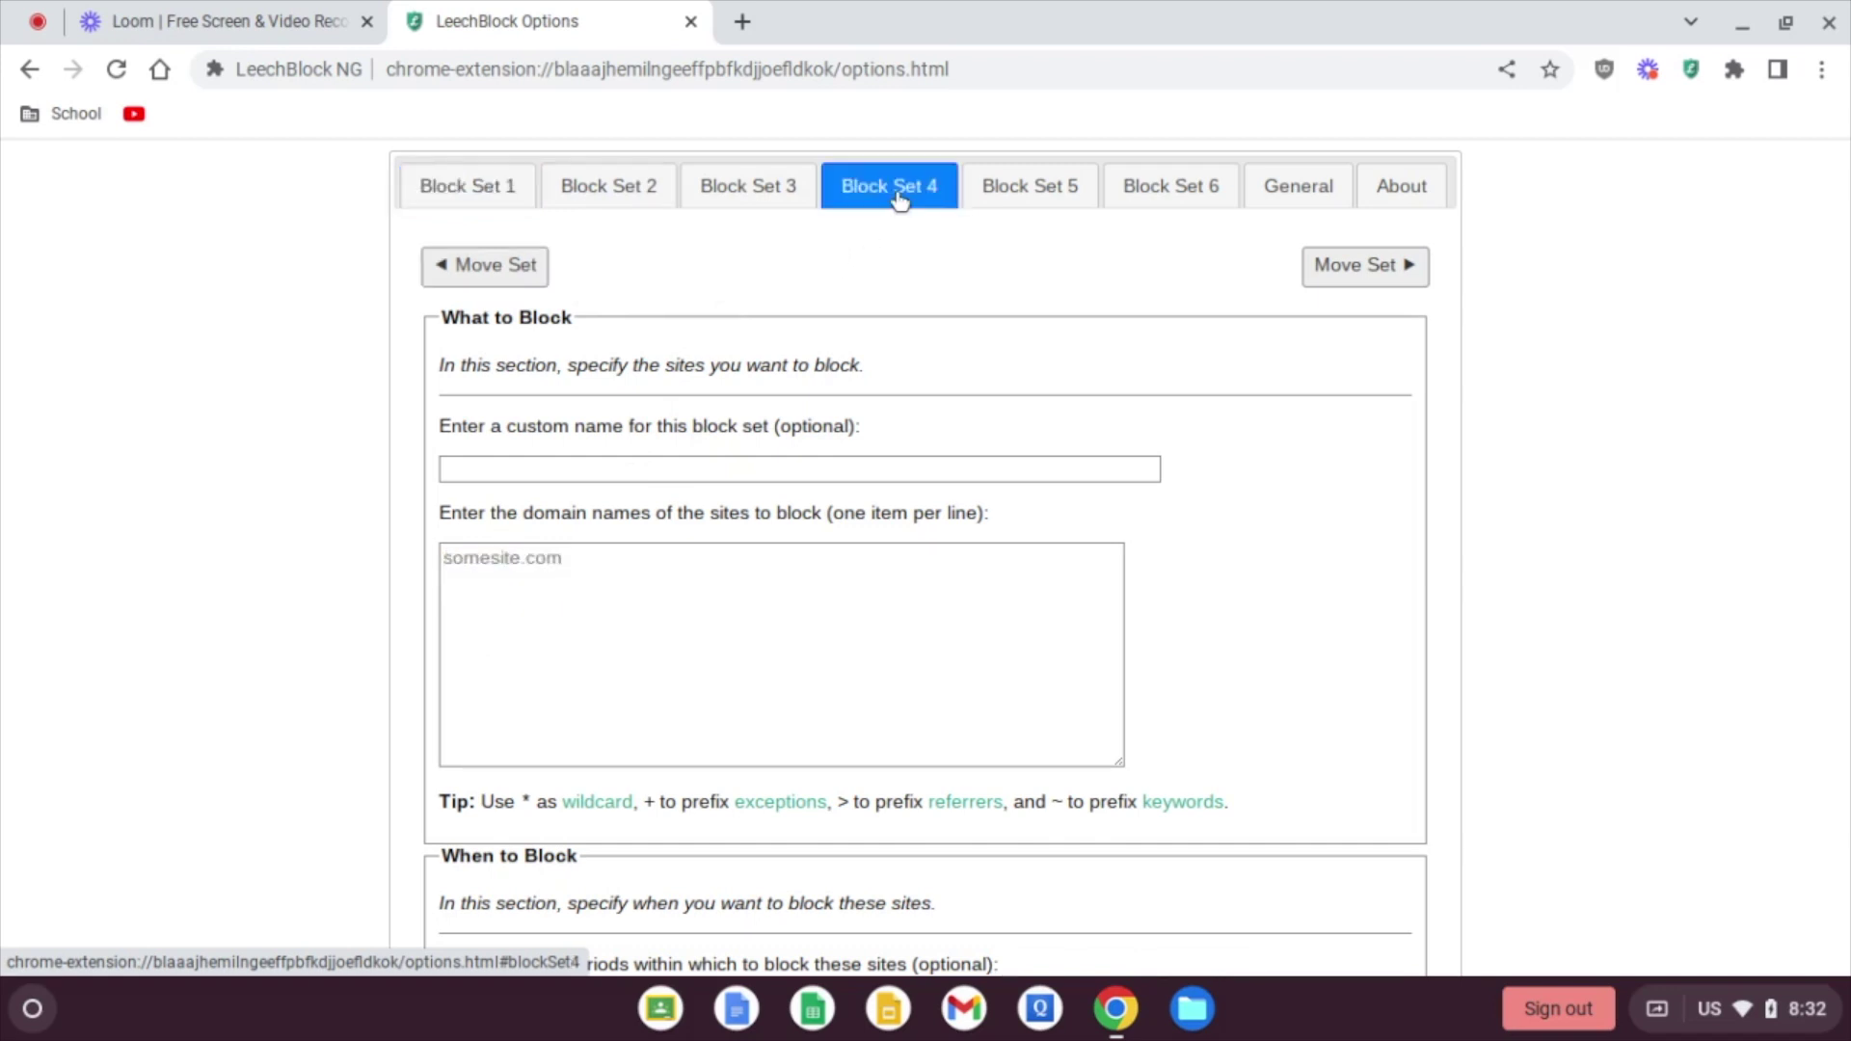
click(508, 559)
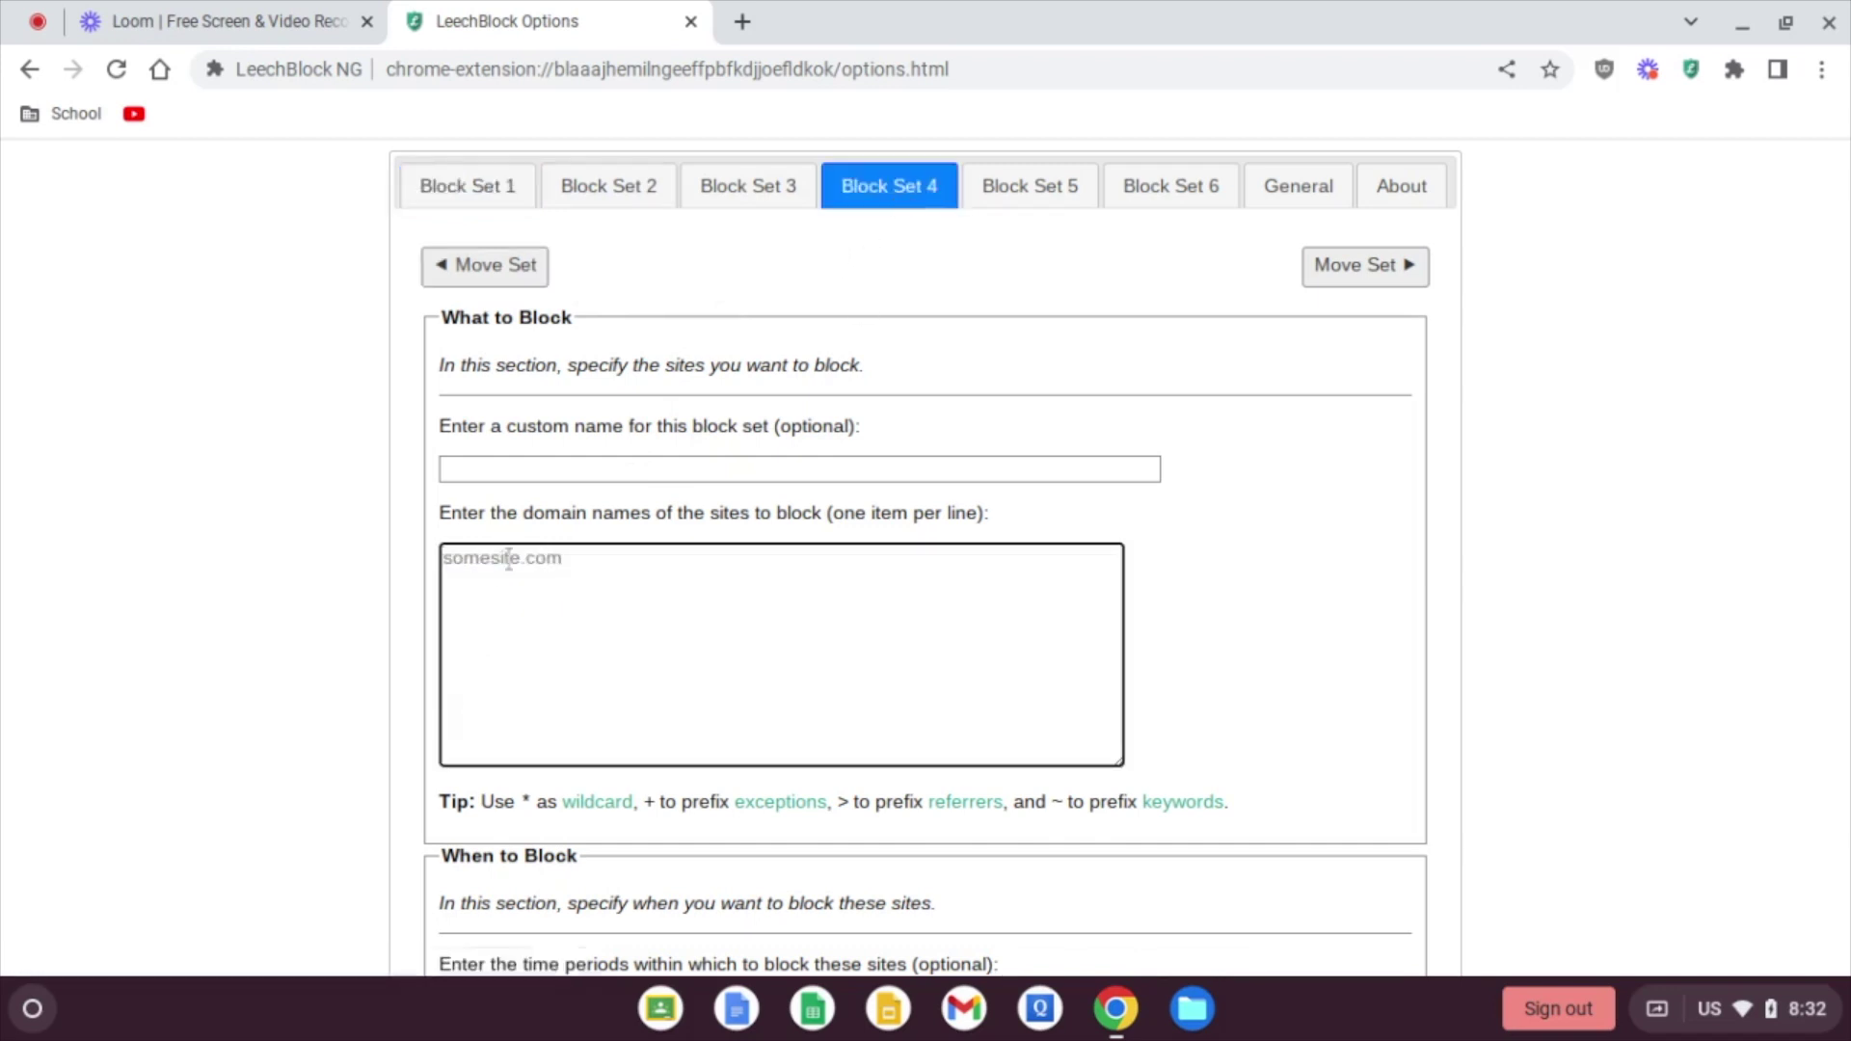
text(*youtube.com)
Step: Give Block Set 4 a 120-minute time limit, leaving the limit period unchanged
scroll(349, 646, down, 3)
scroll(352, 649, down, 2)
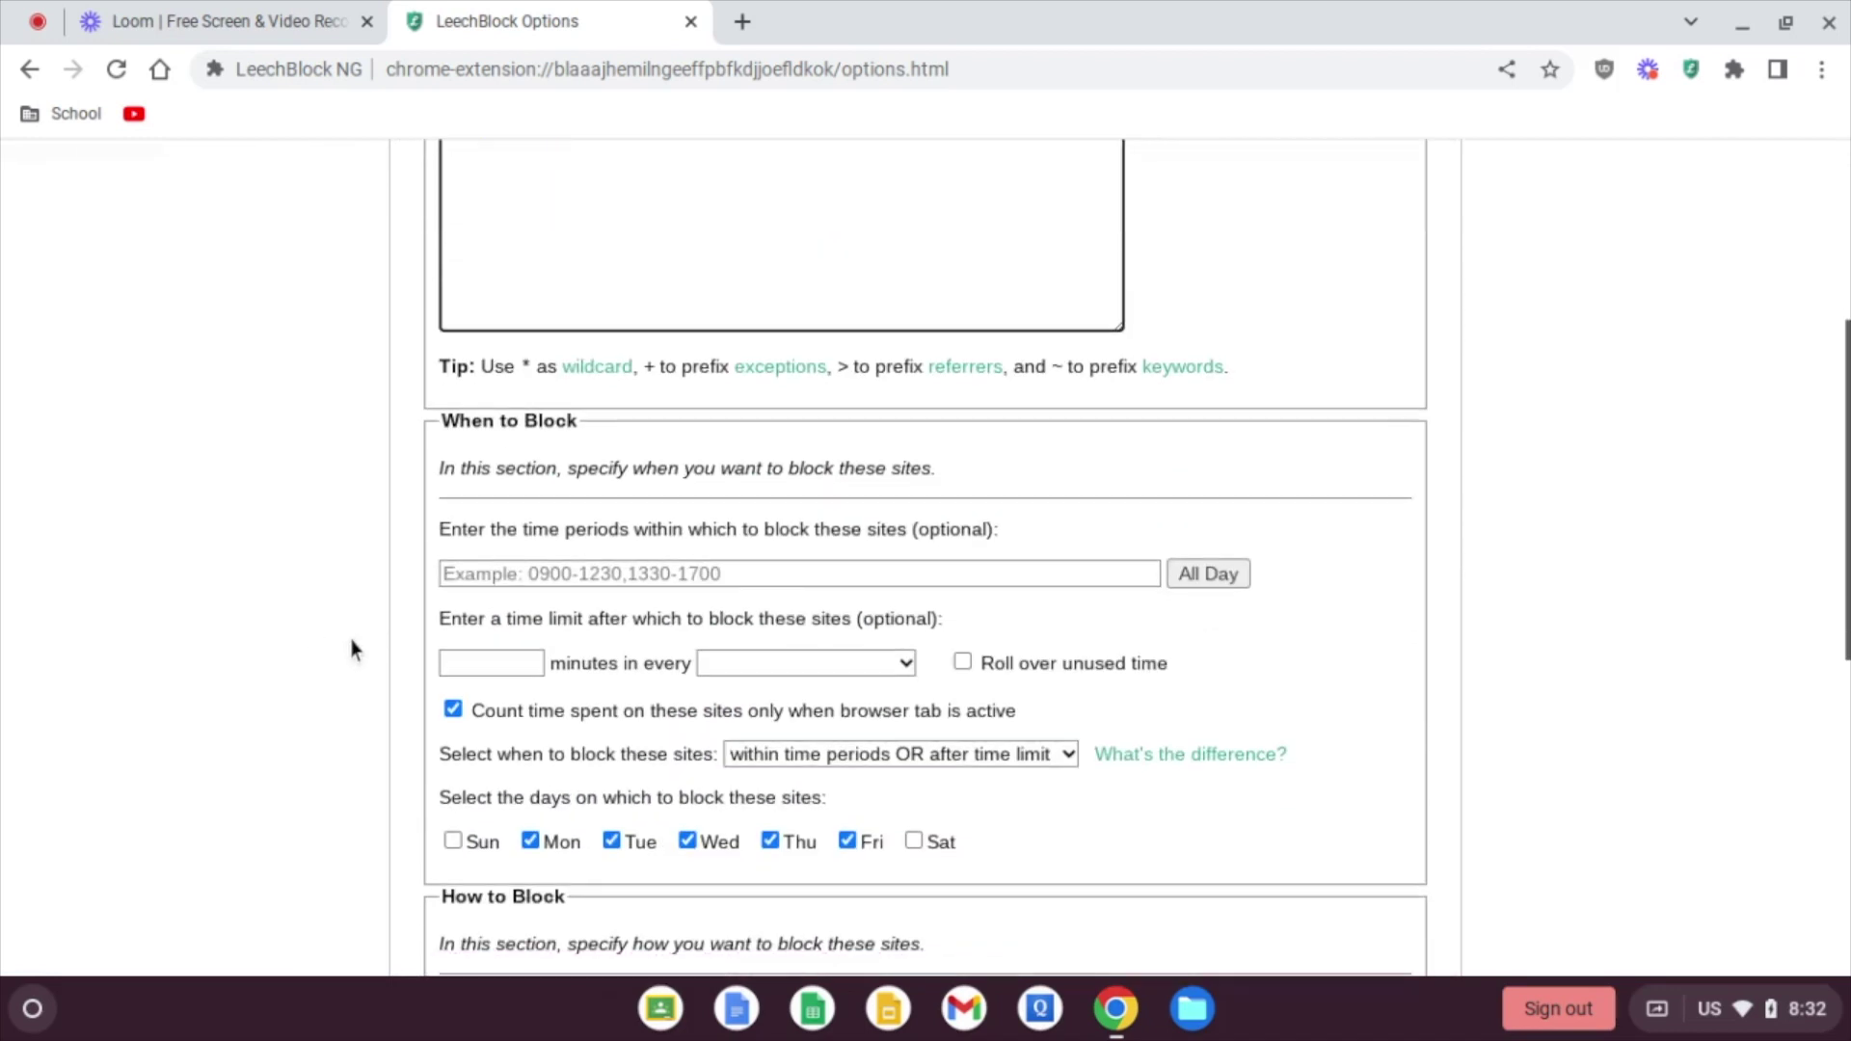
click(488, 663)
text(120)
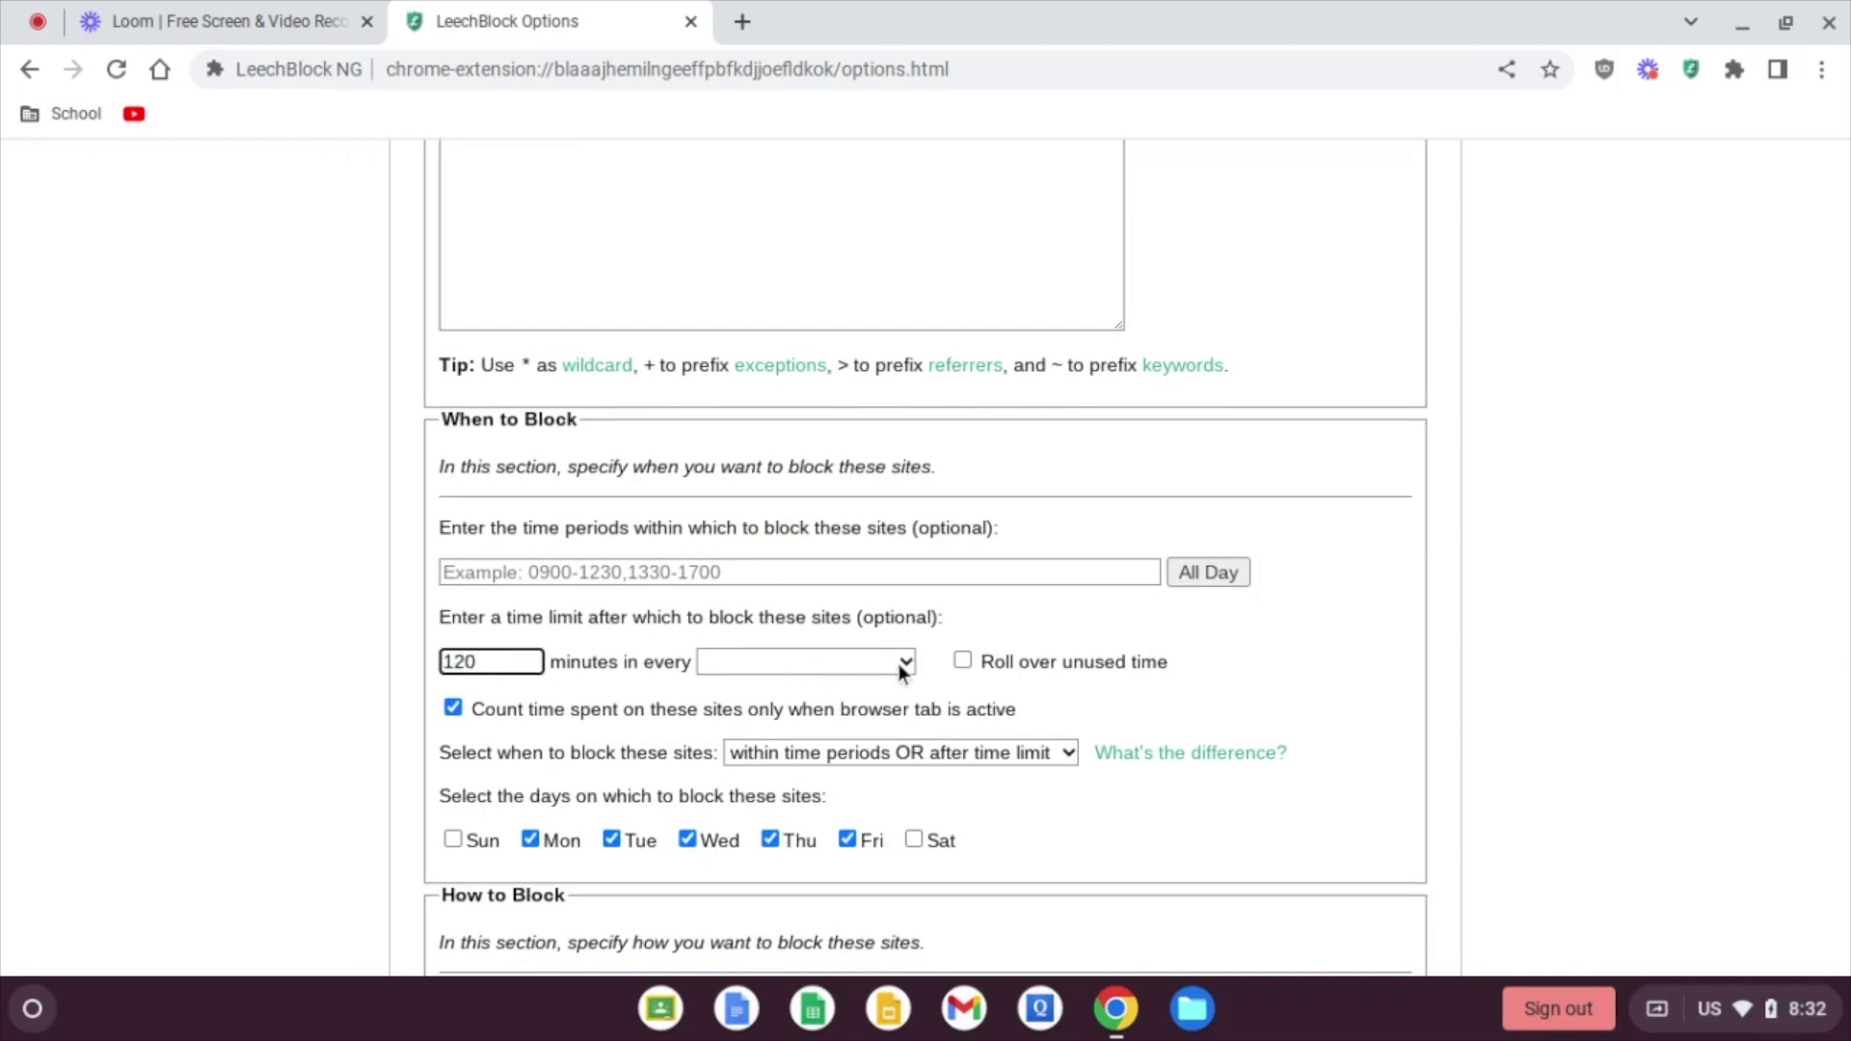
click(900, 663)
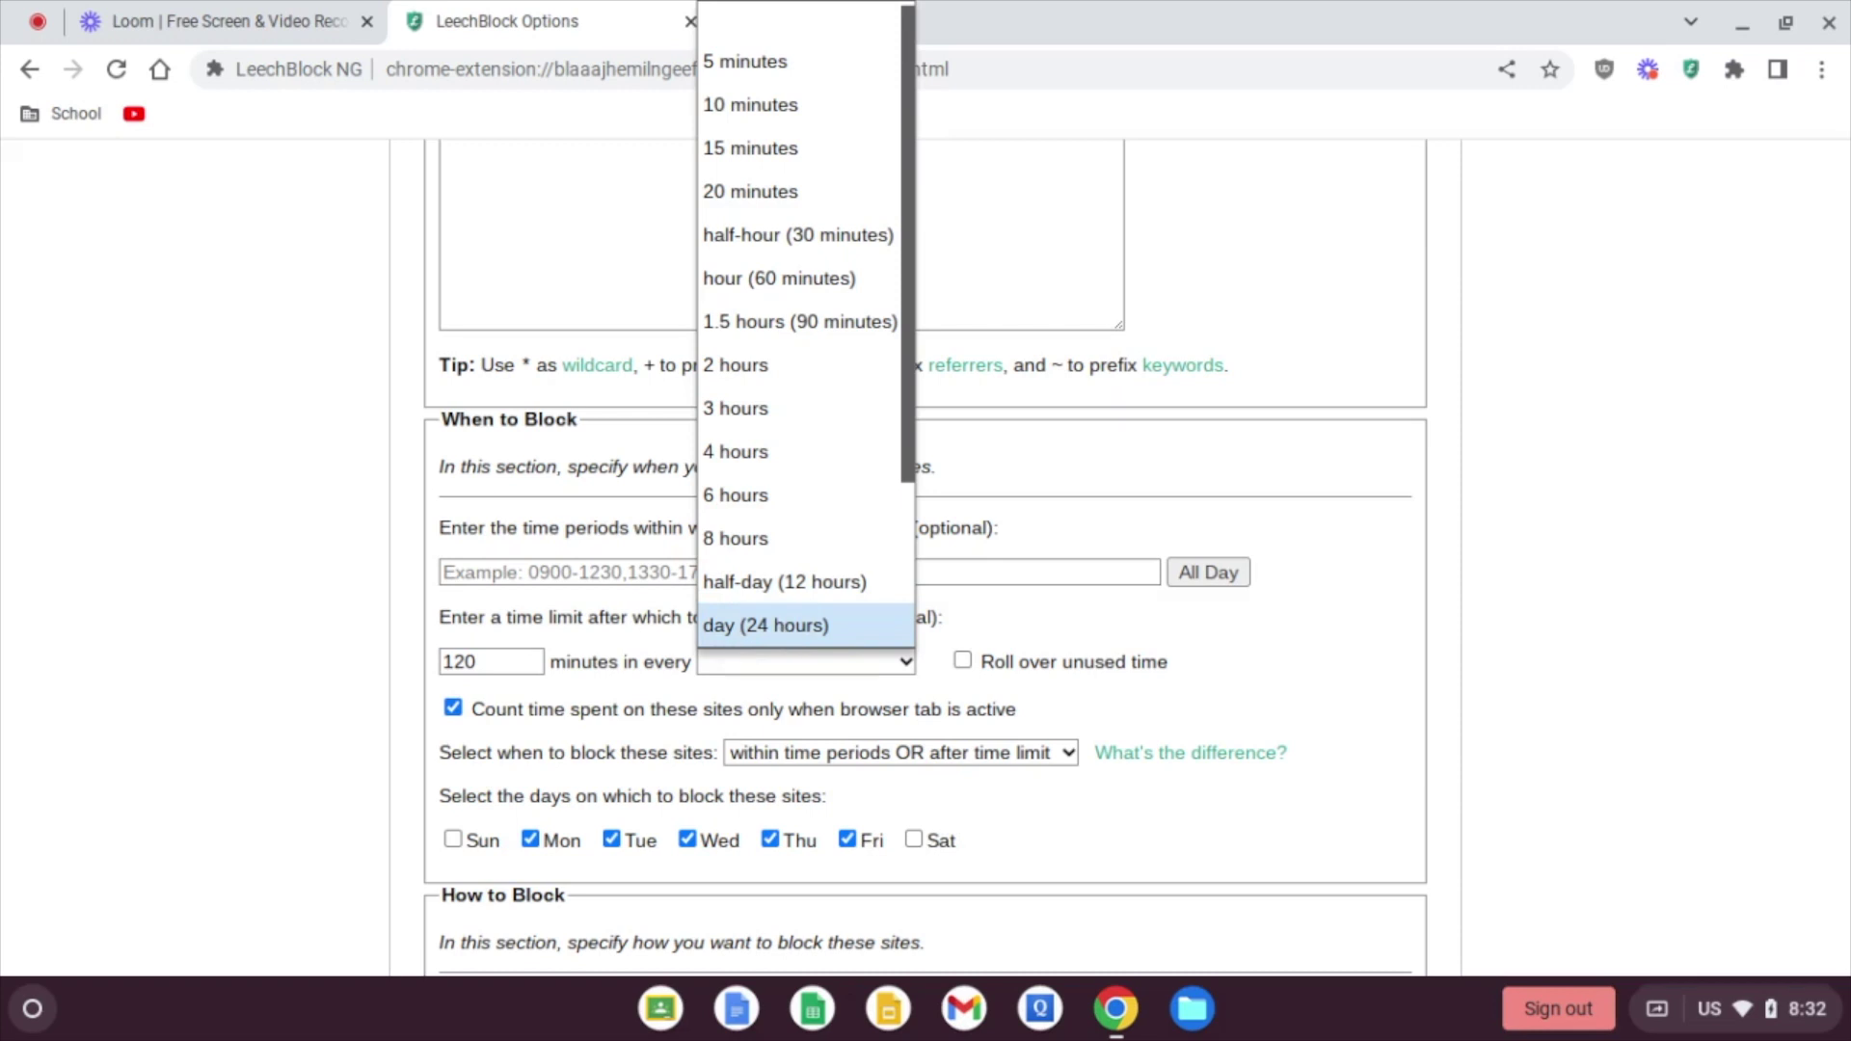
click(378, 634)
scroll(378, 634, down, 4)
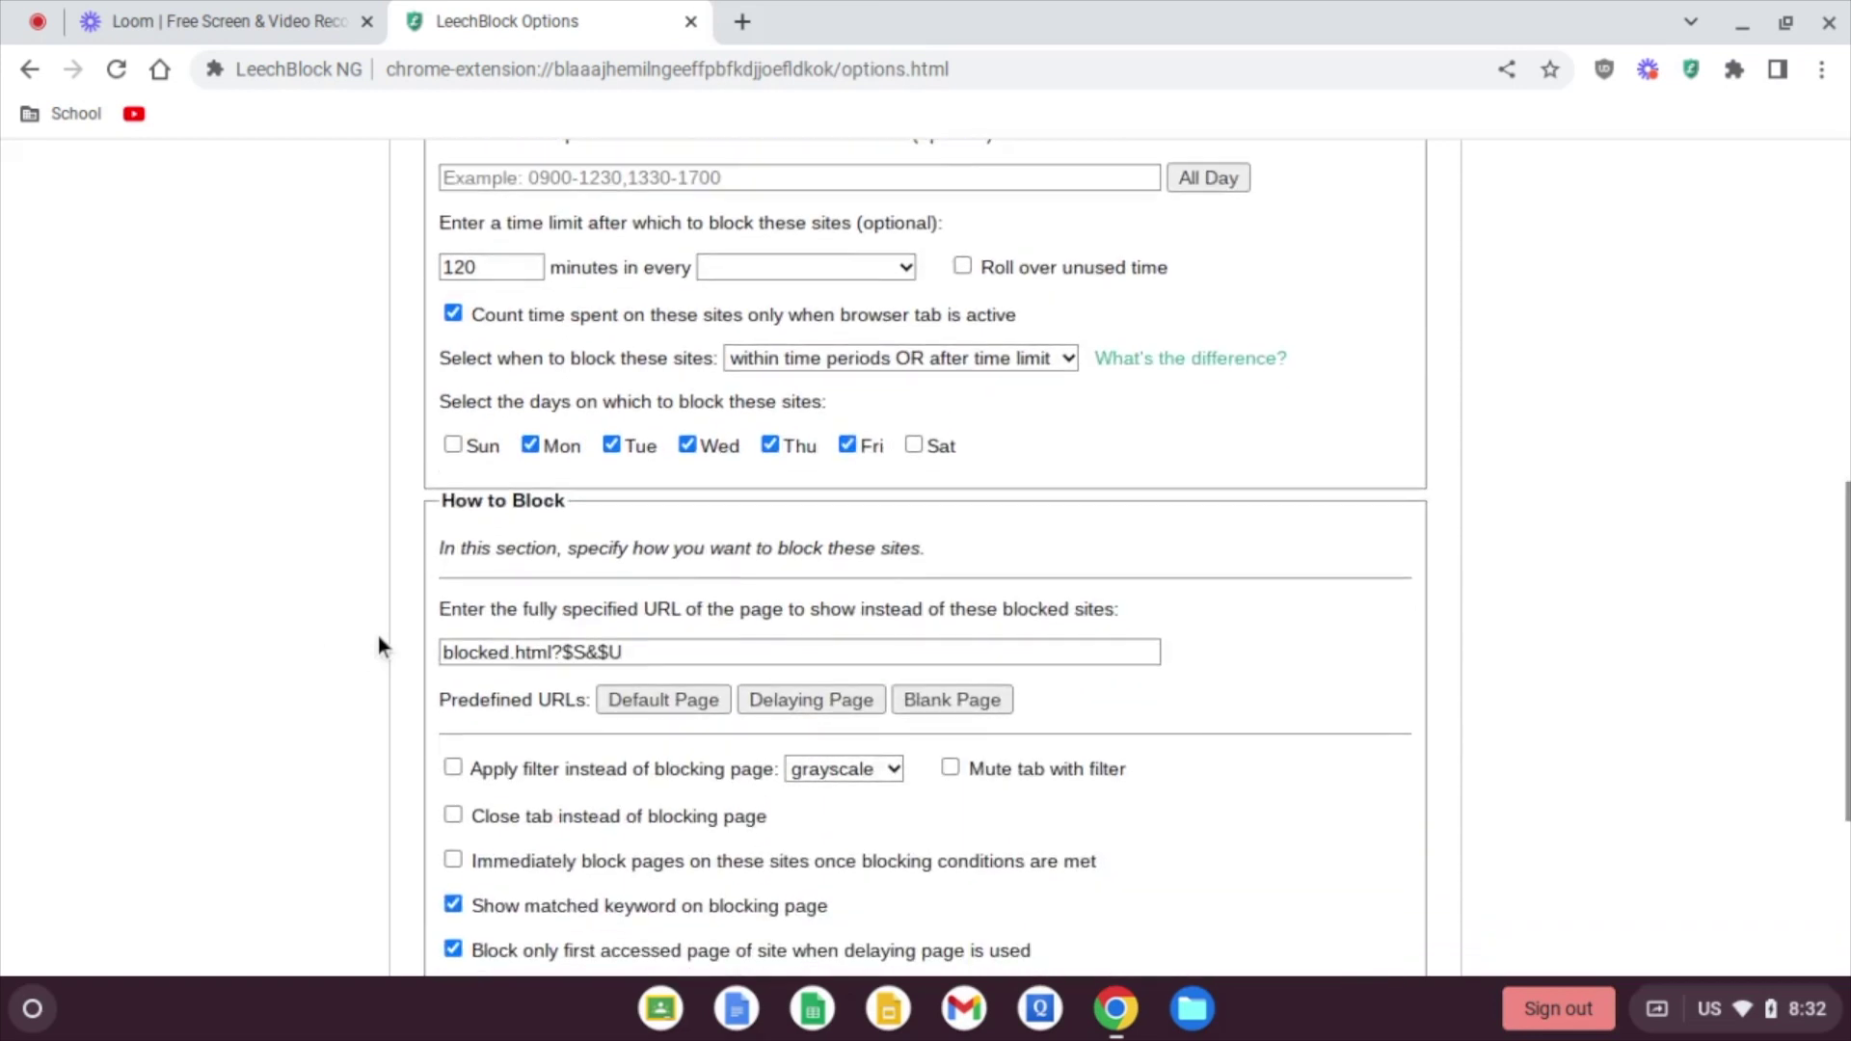
Step: Make Block Set 4 block *youtube.com immediately once its 120-minute limit is reached
scroll(378, 635, down, 4)
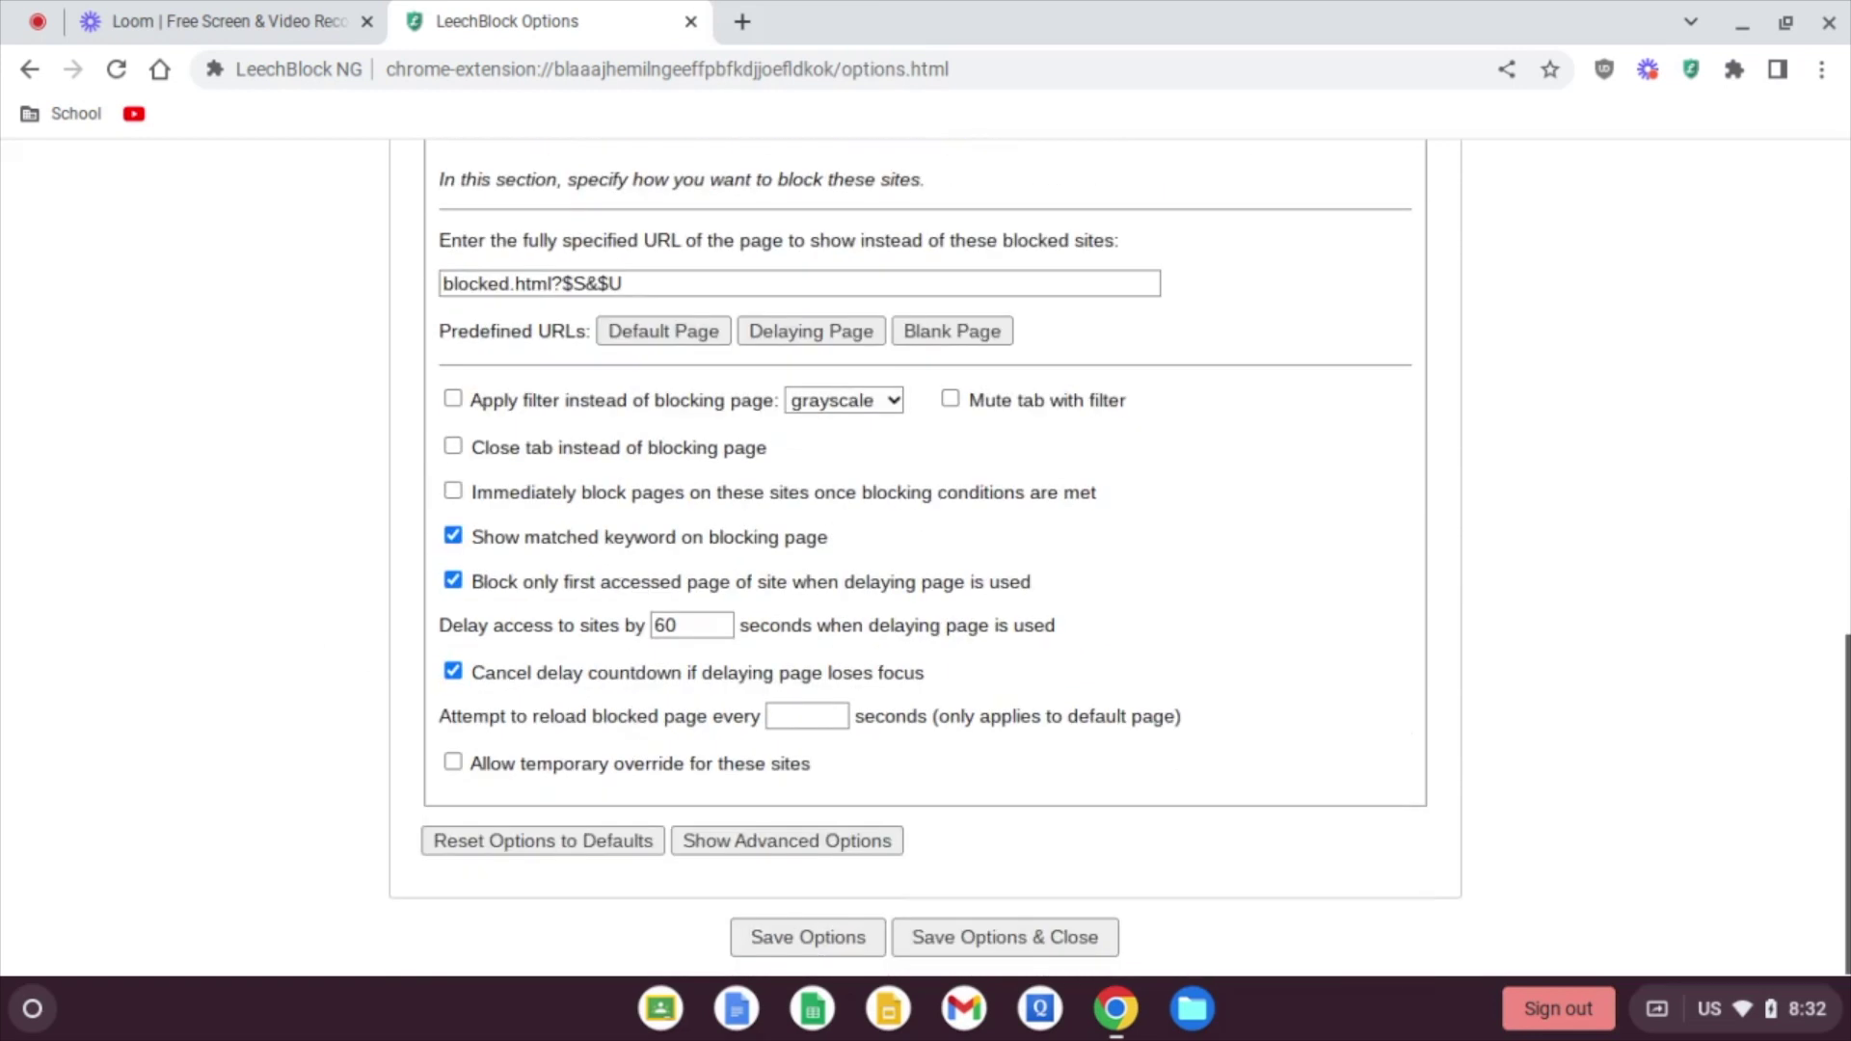
click(454, 492)
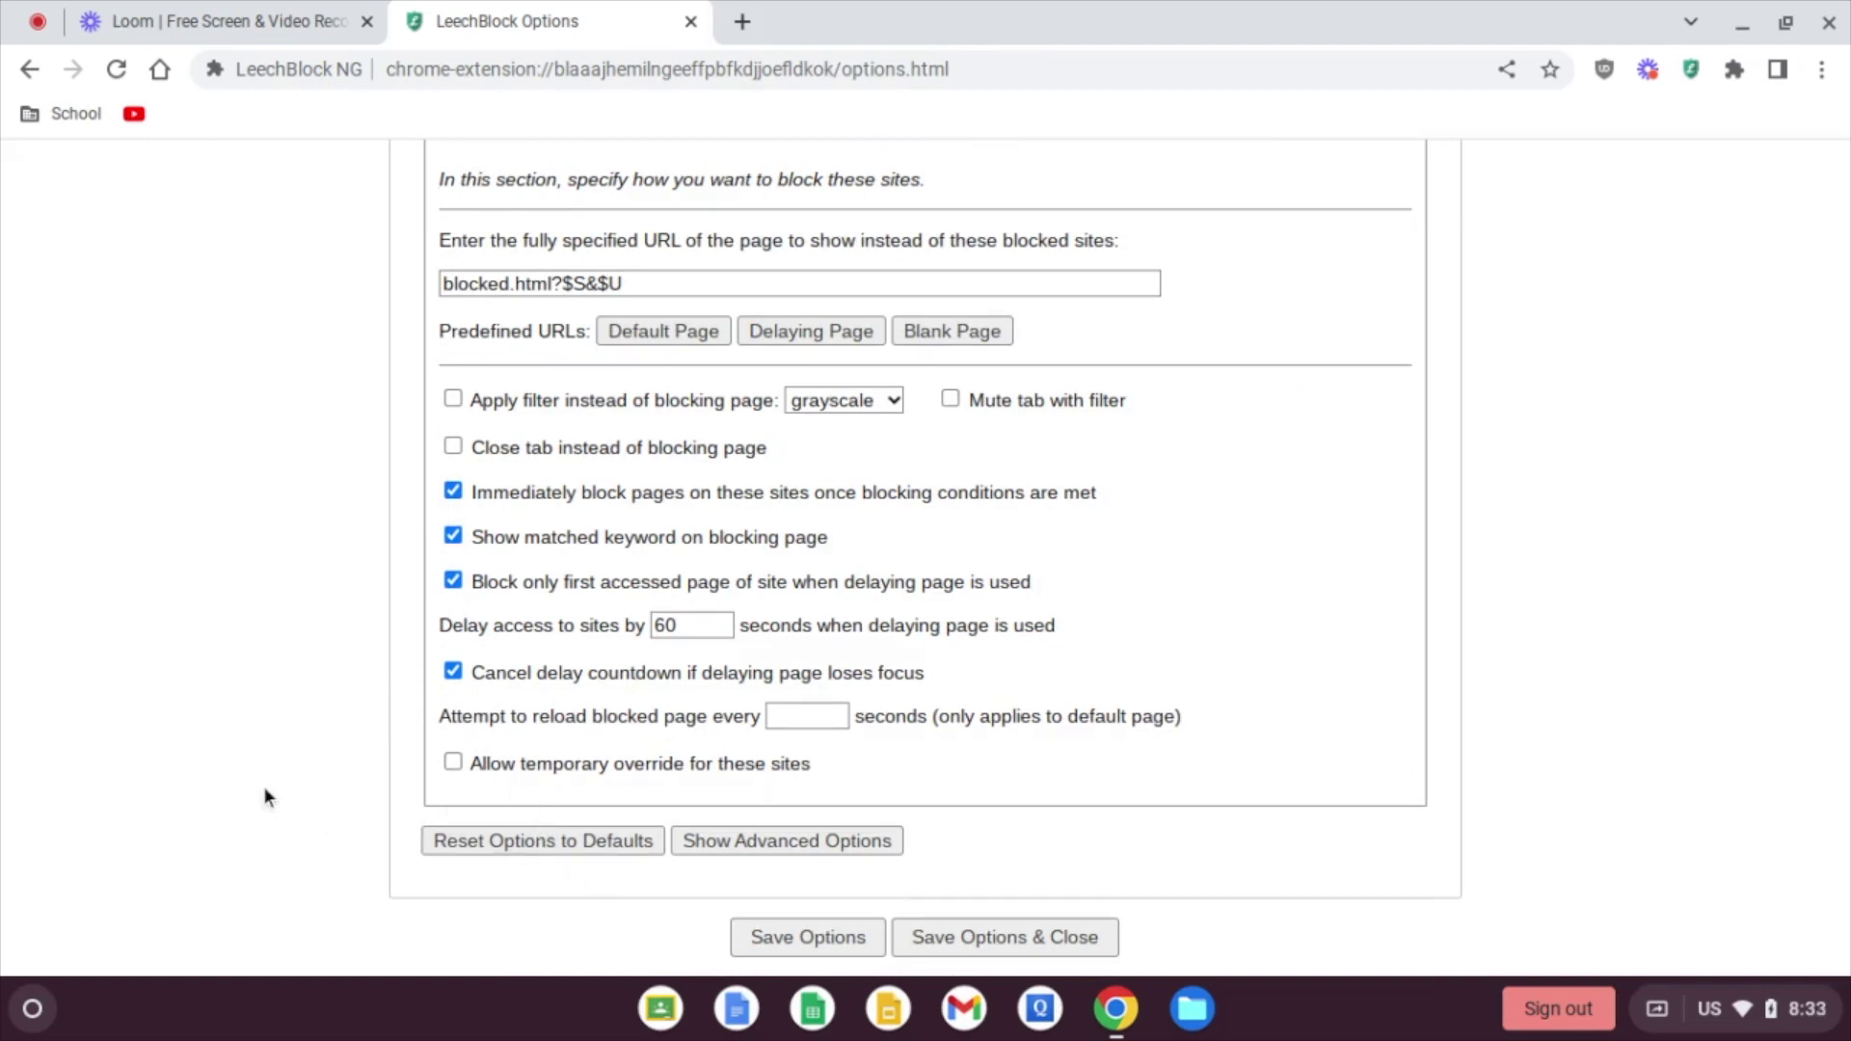
scroll(374, 720, up, 4)
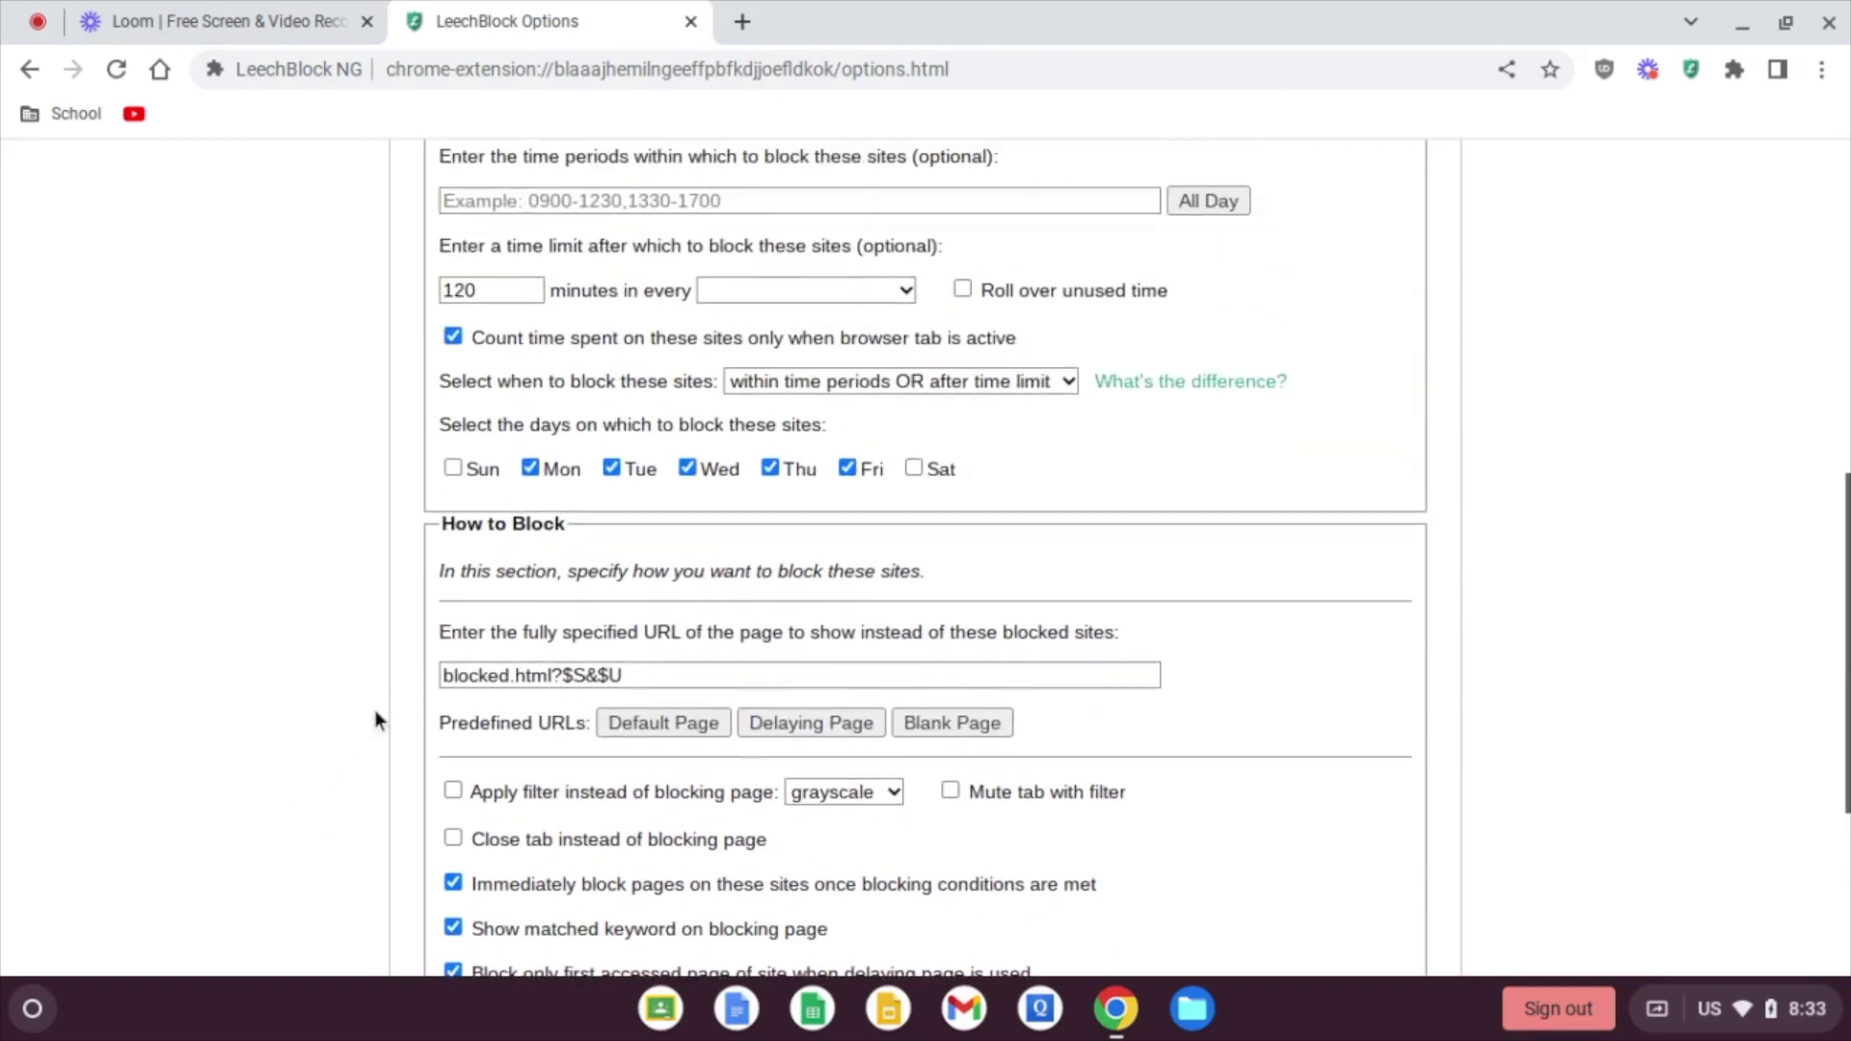
scroll(376, 718, up, 1)
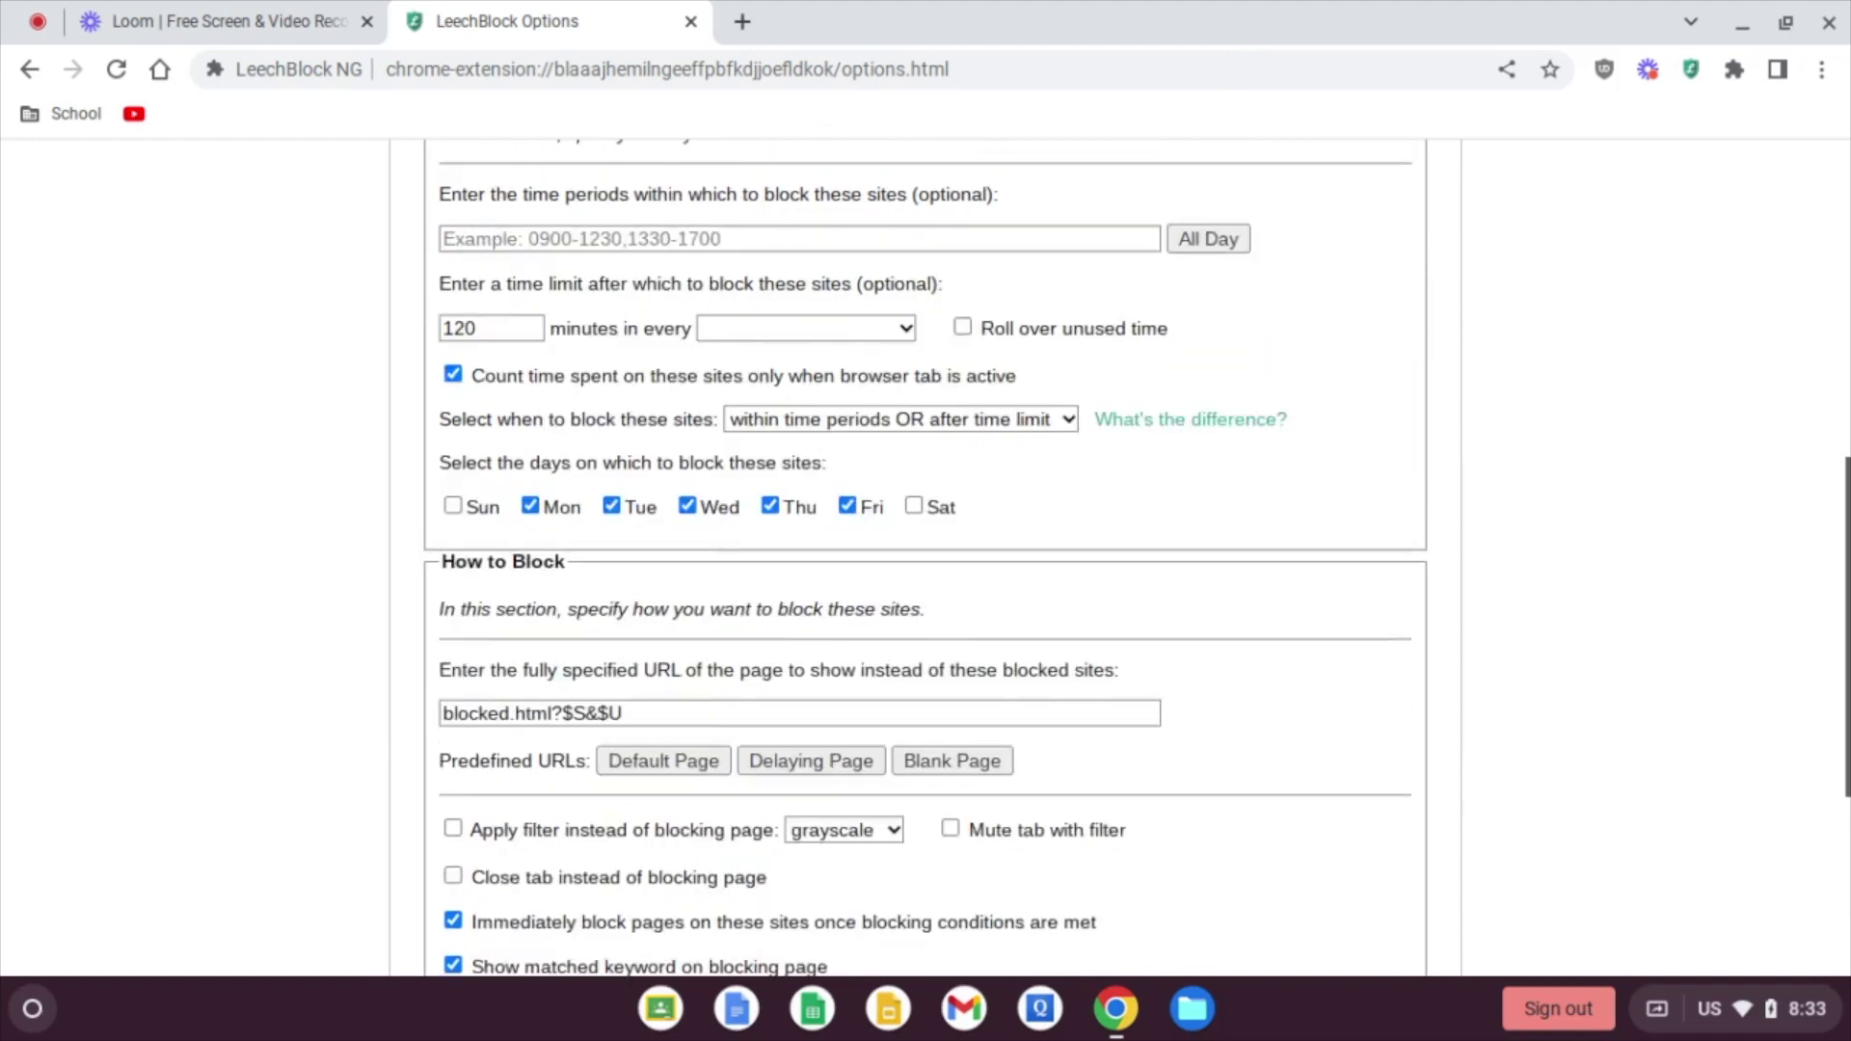
scroll(926, 559, up, 8)
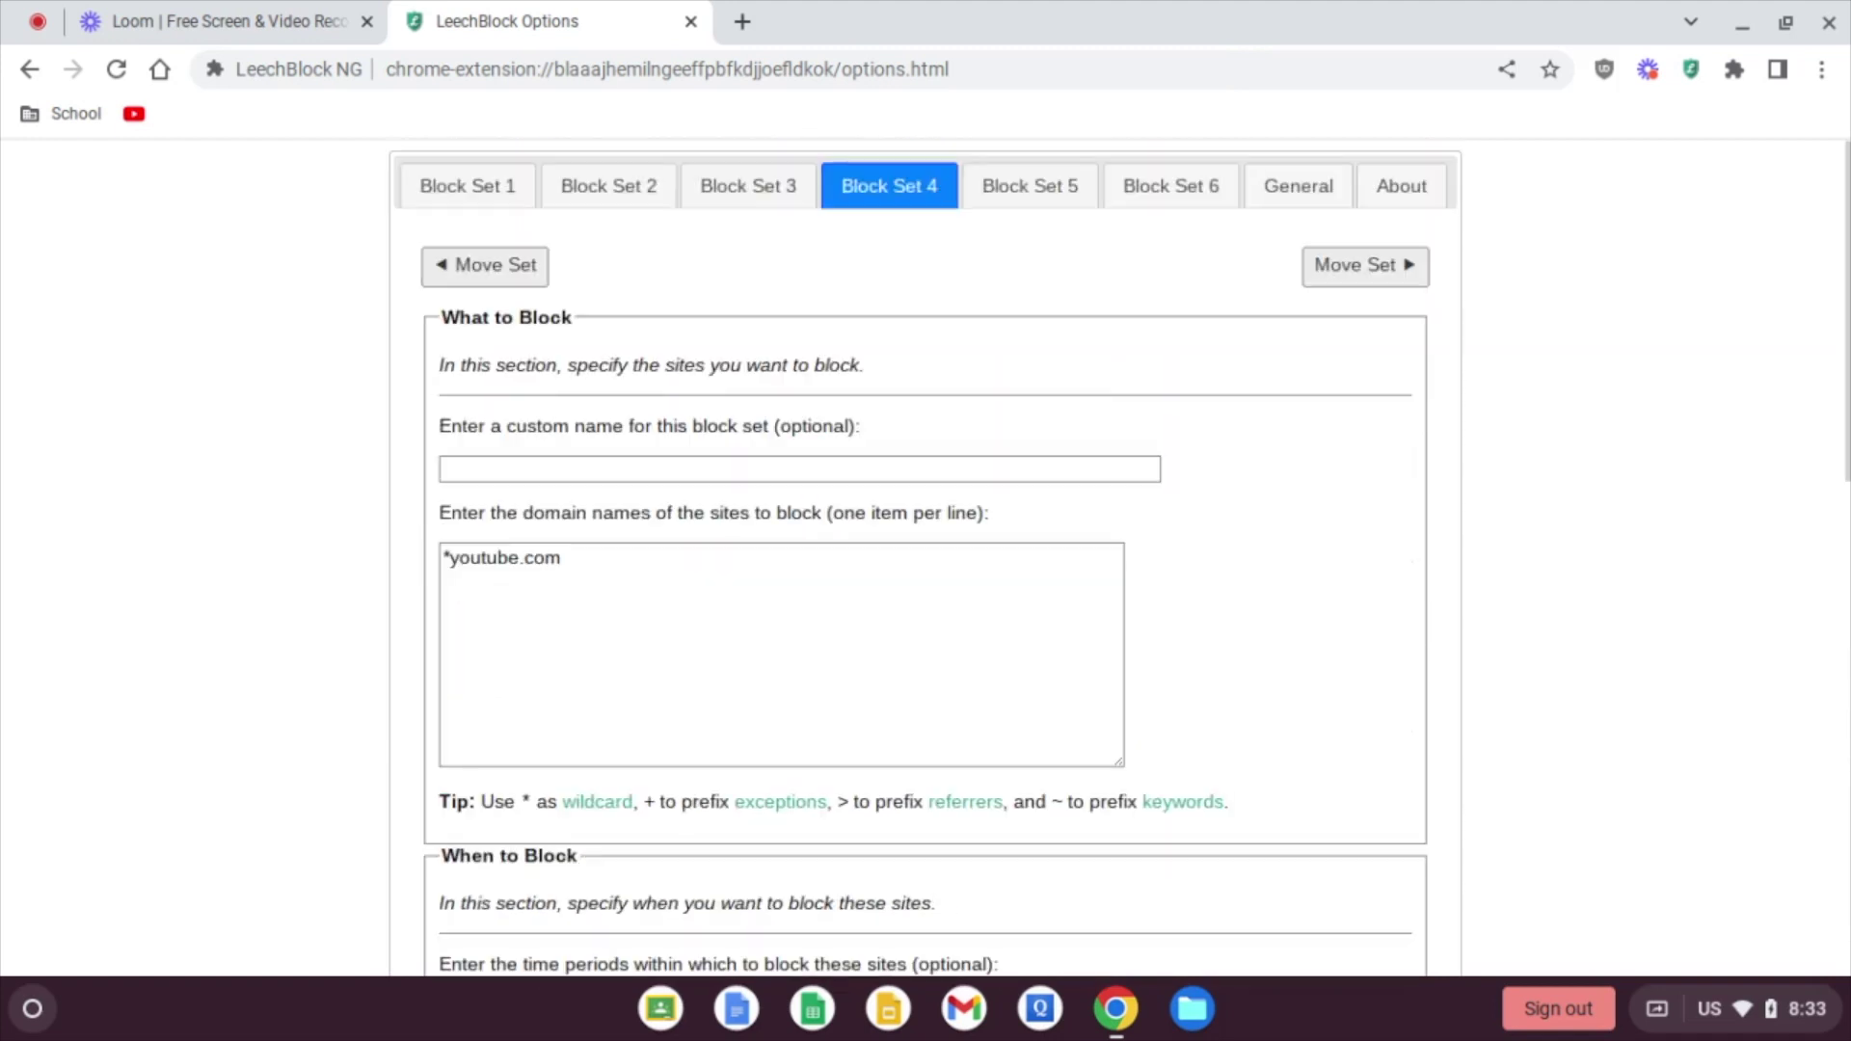
scroll(925, 559, down, 12)
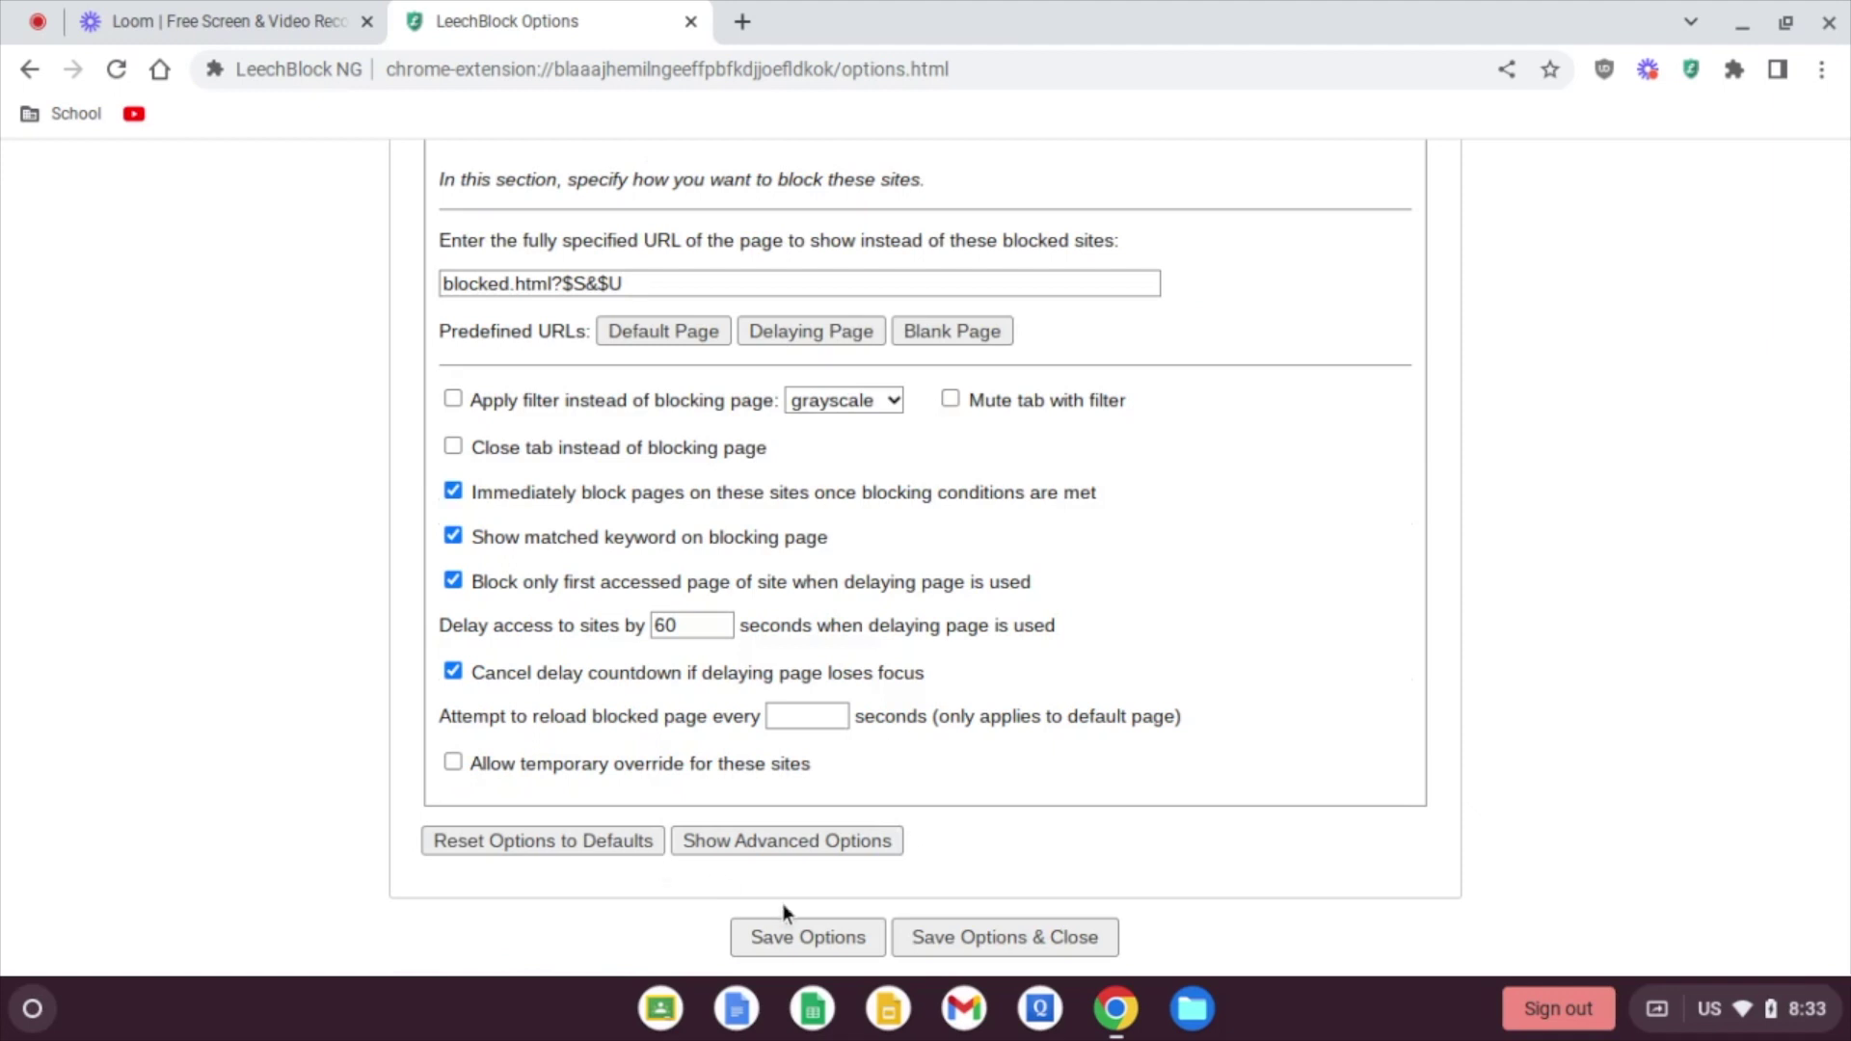
scroll(784, 904, up, 11)
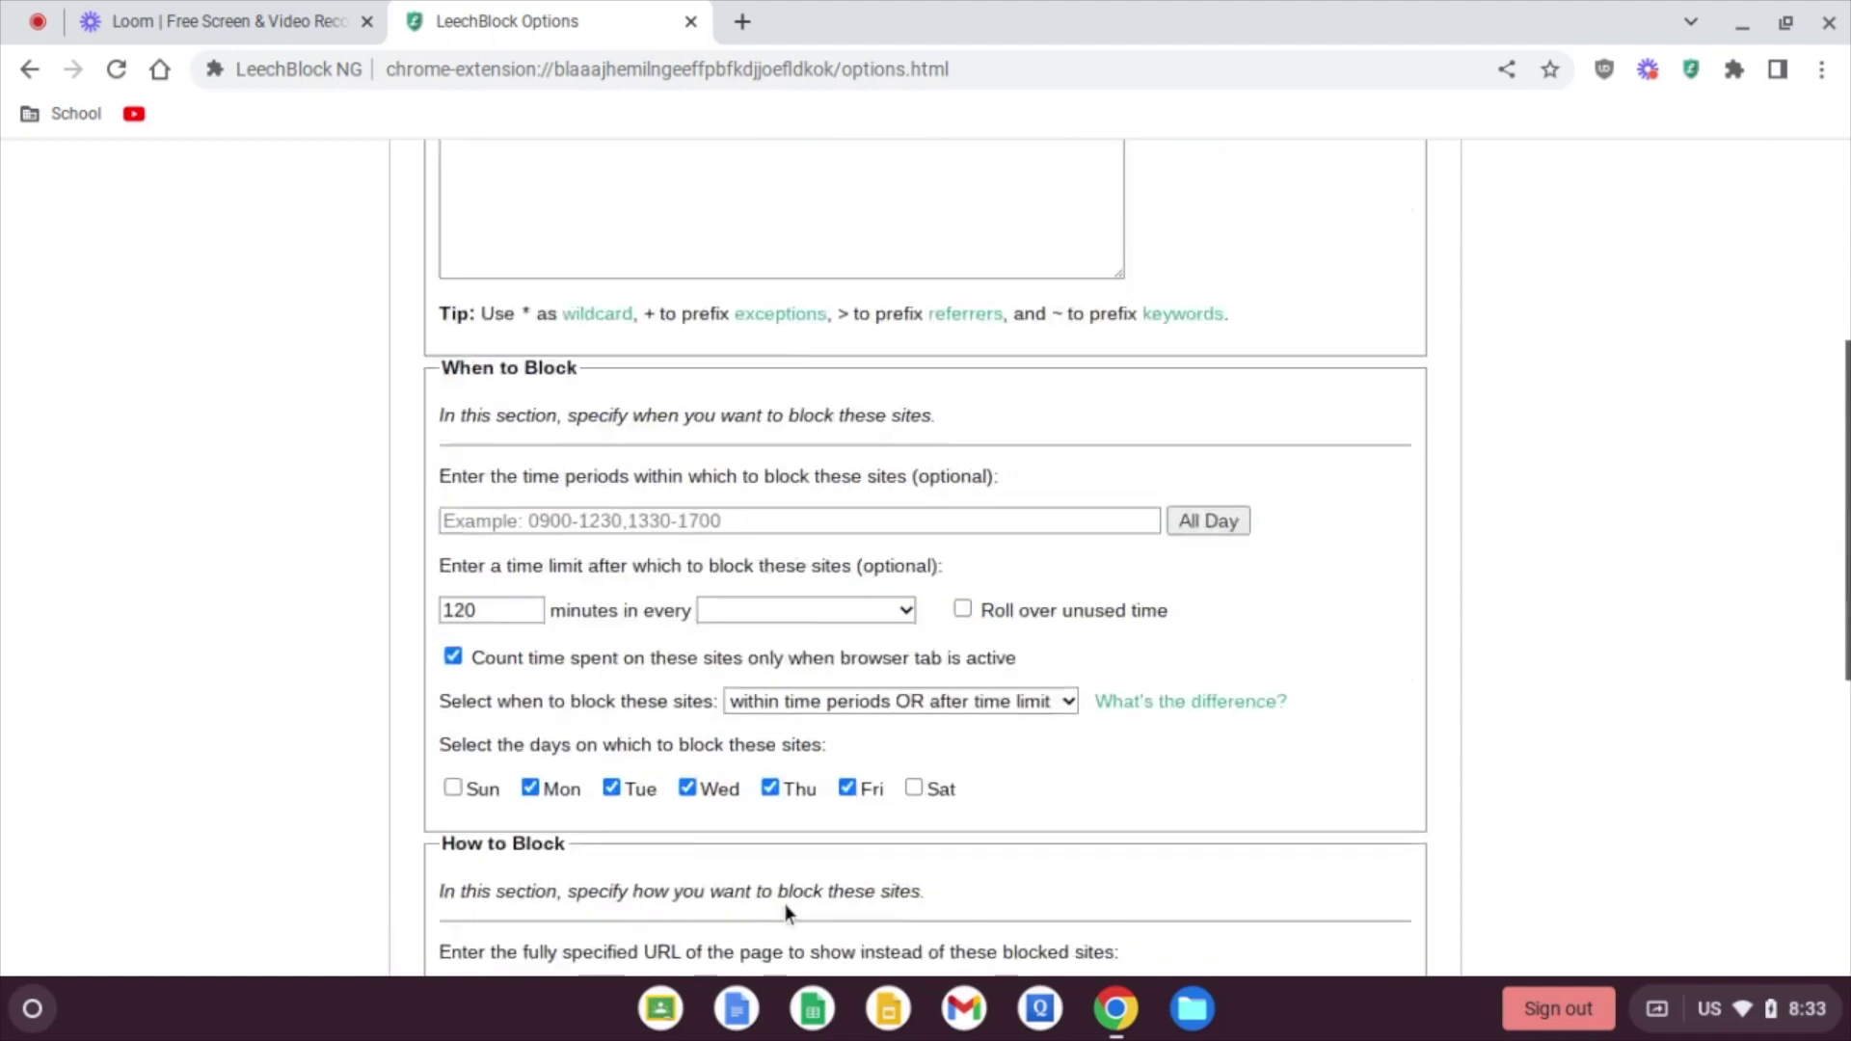
scroll(661, 231, up, 3)
Step: Switch to Block Set 3 and look over its saved 9pm–5am all-sites settings
click(740, 193)
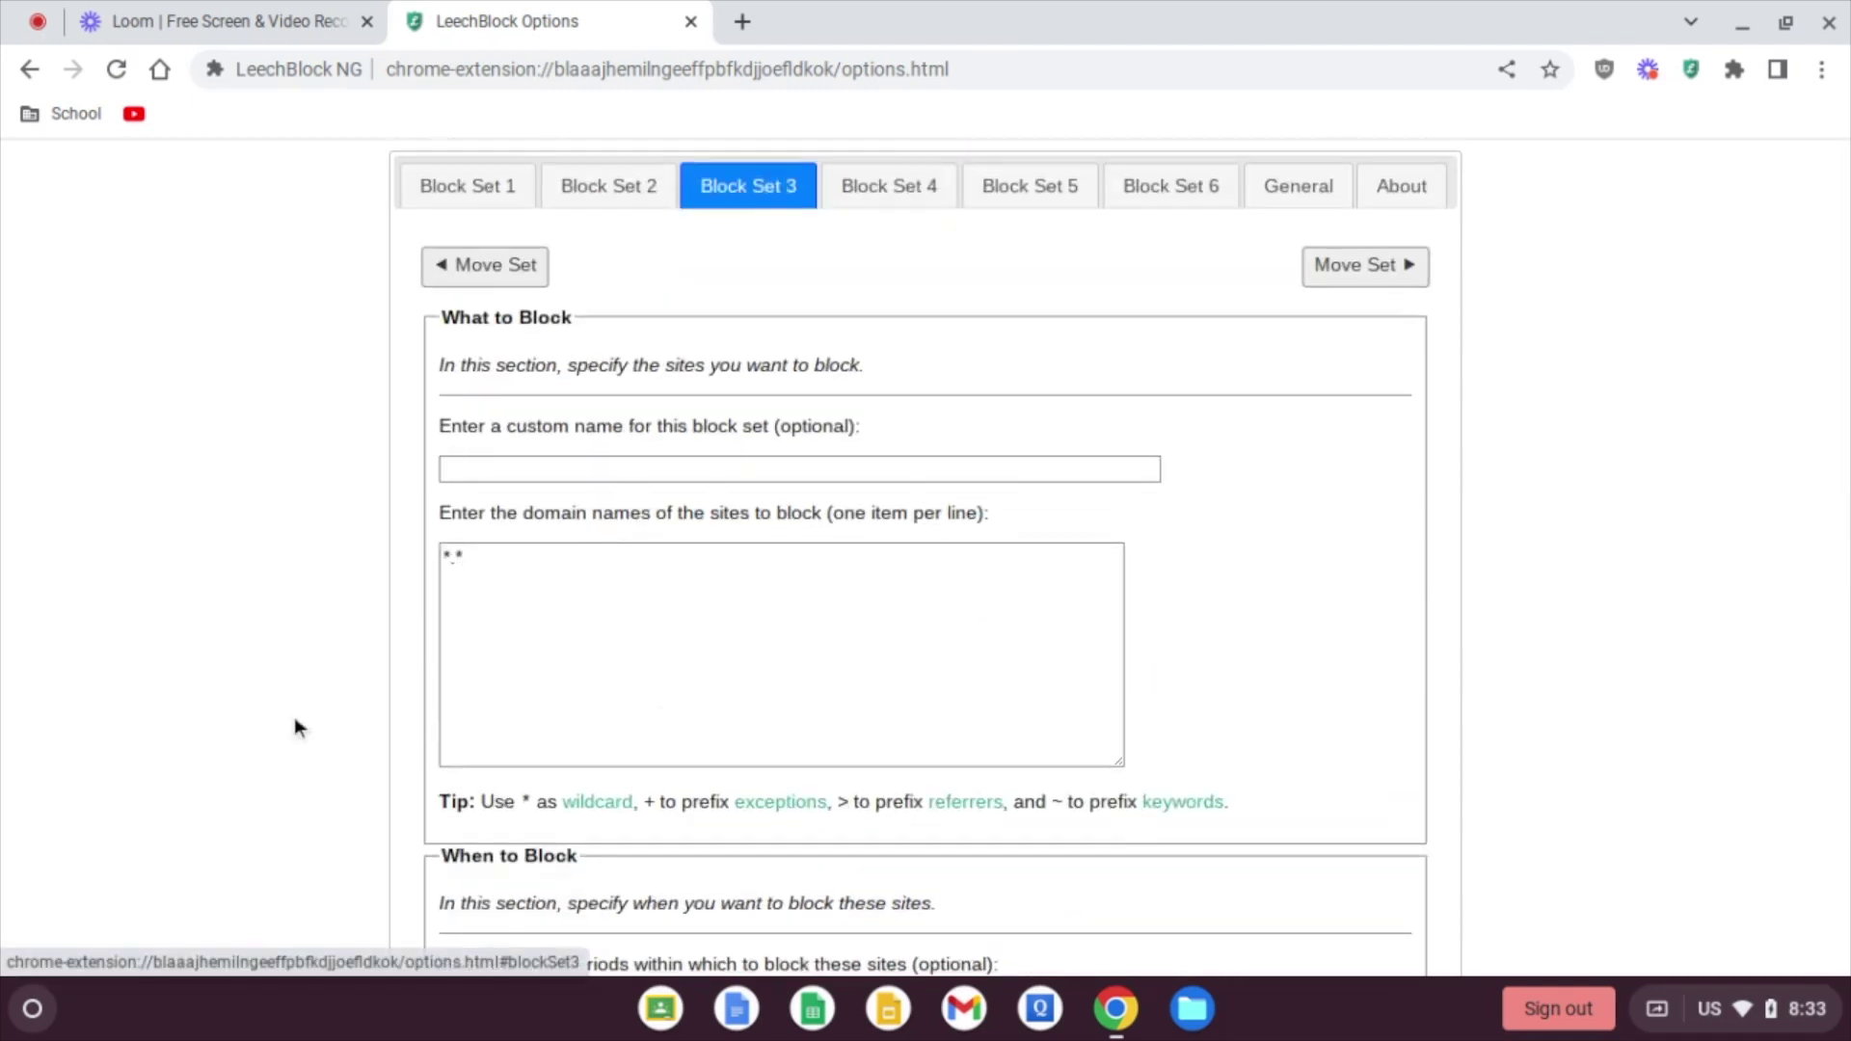
scroll(296, 725, down, 3)
scroll(293, 727, down, 5)
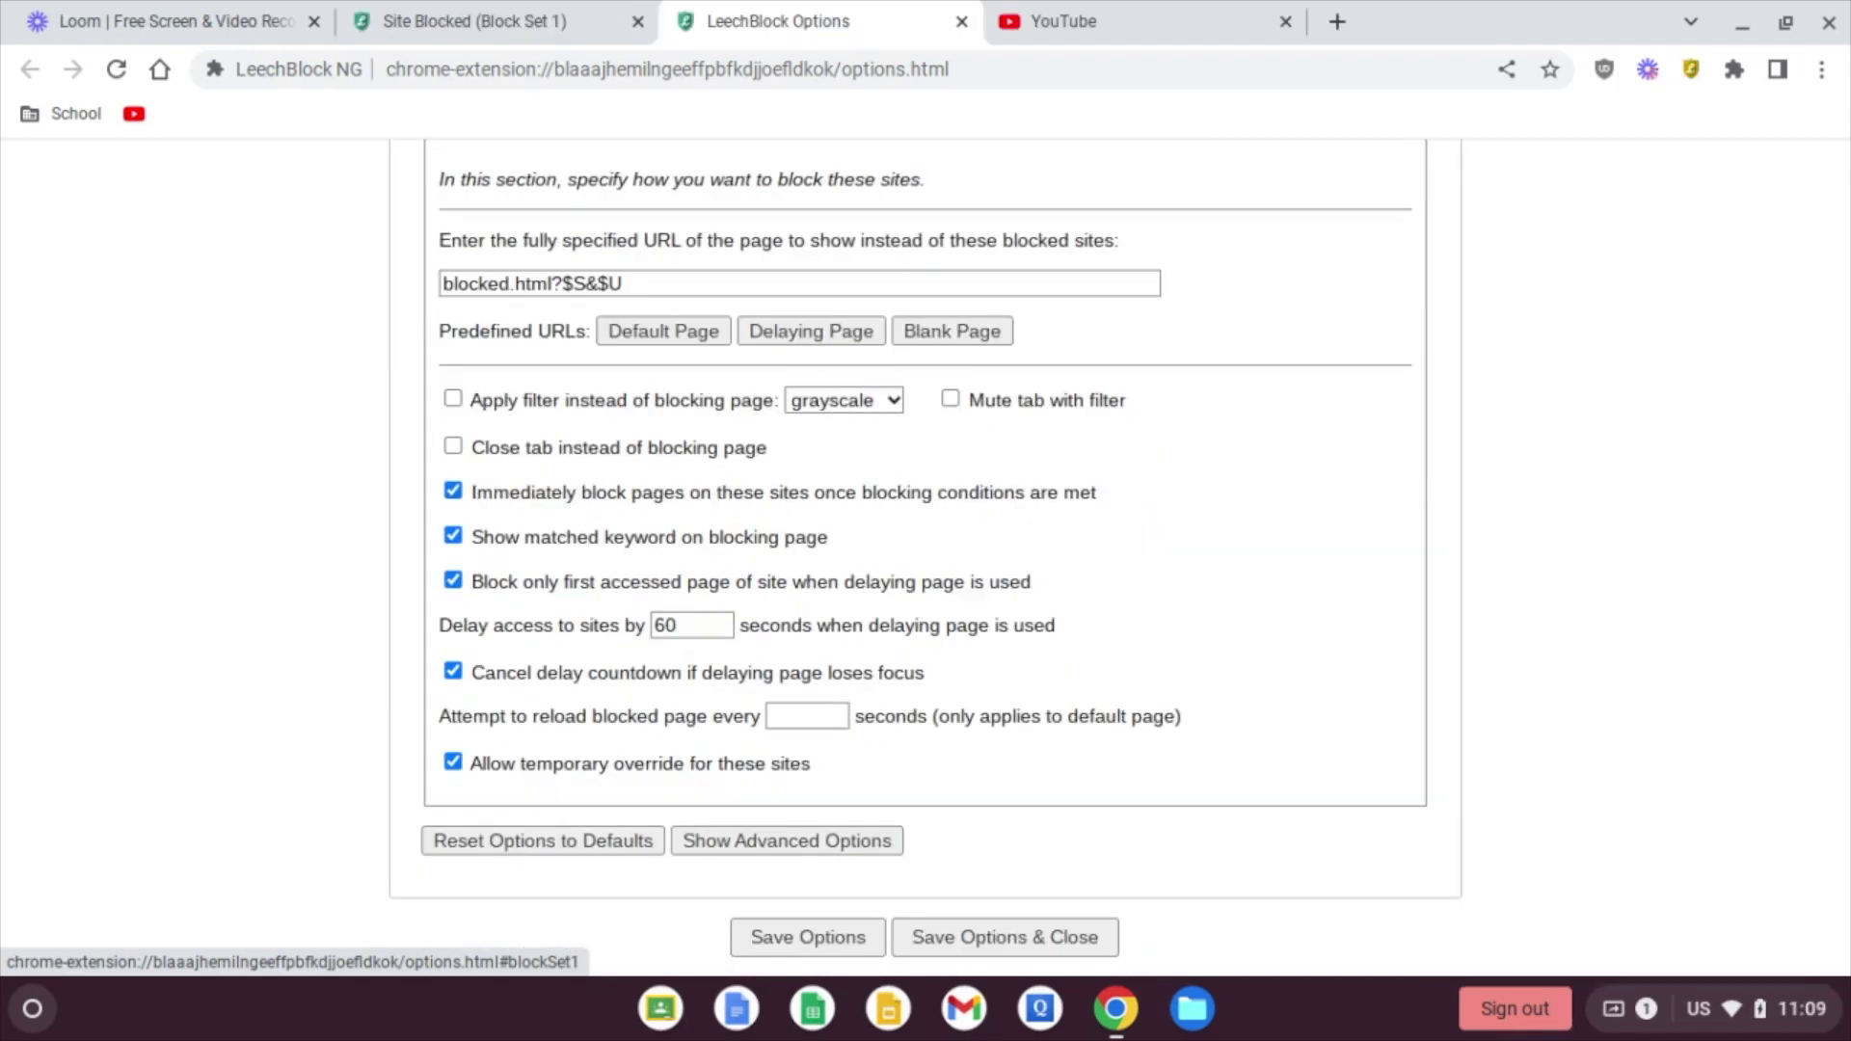
scroll(925, 560, up, 15)
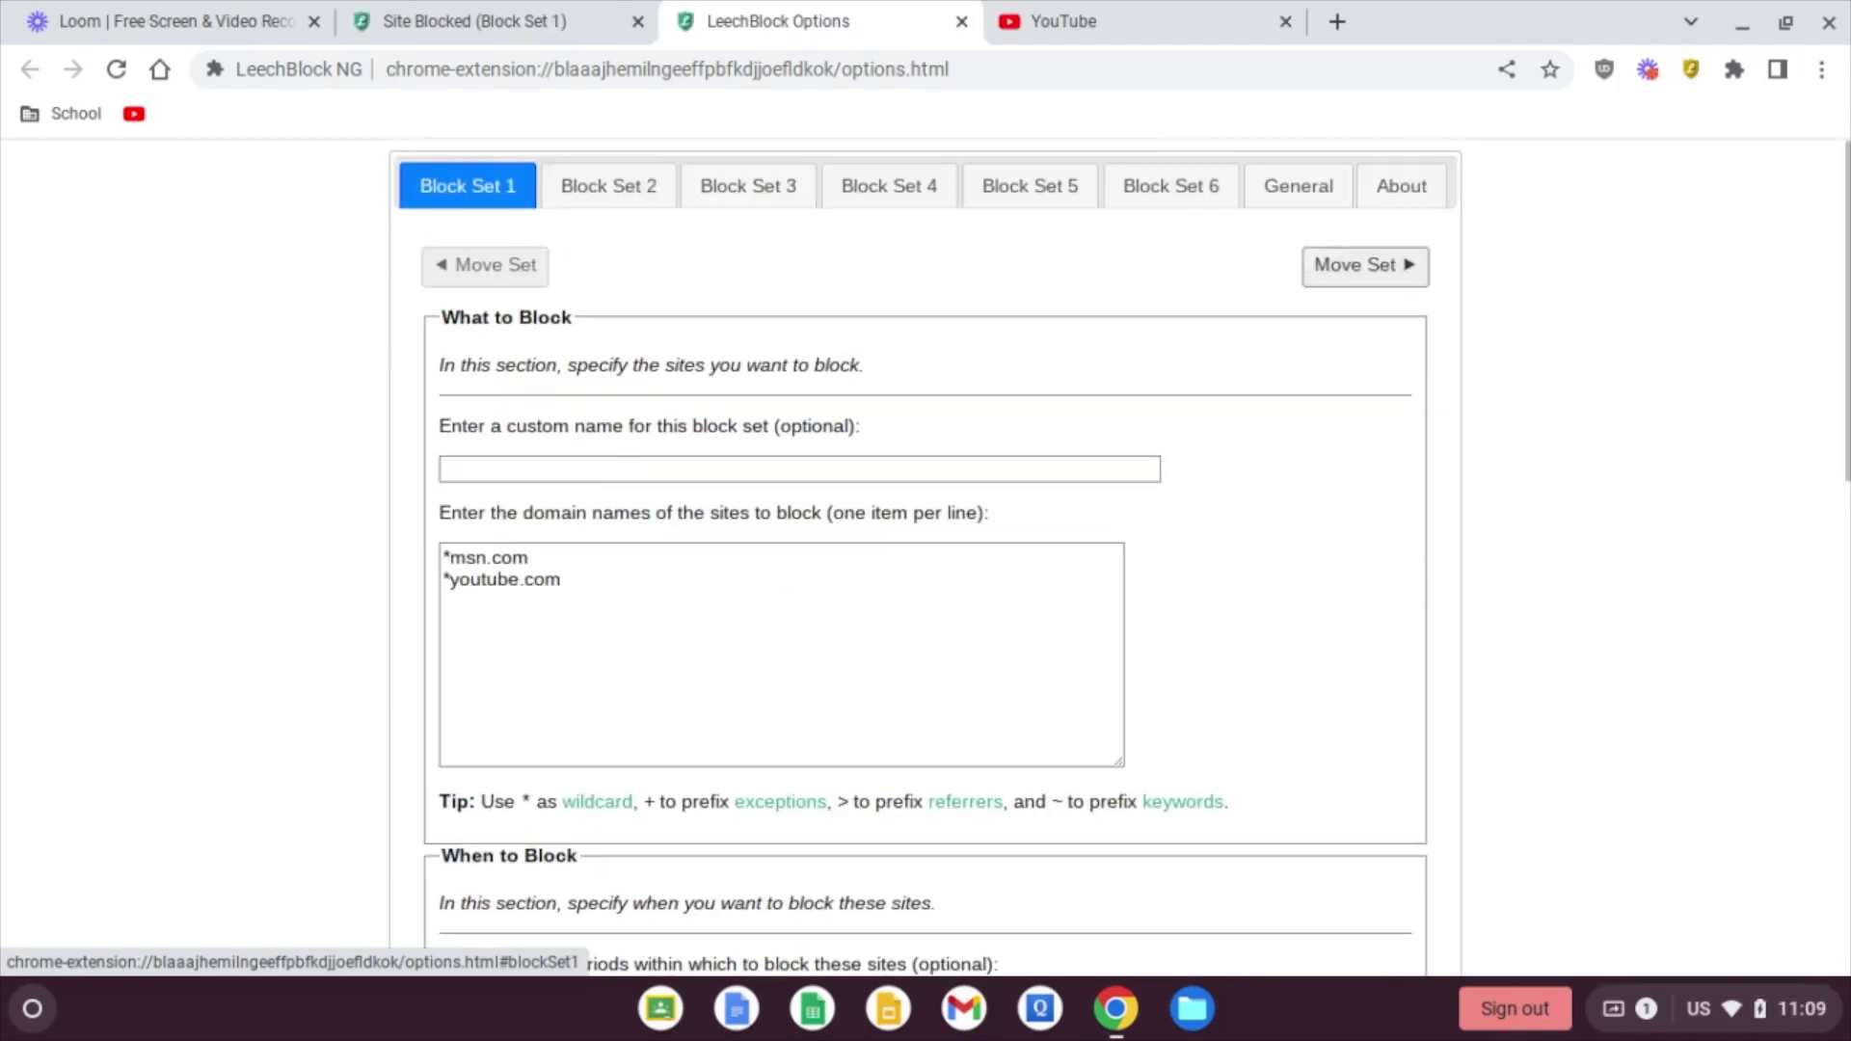